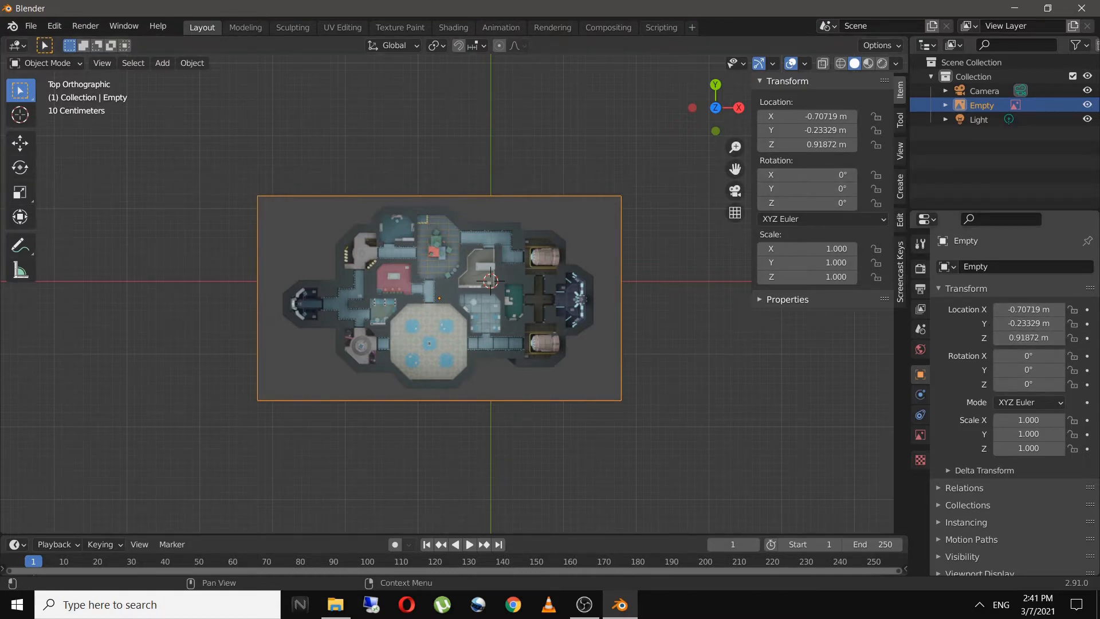
# Scale the map reference image up uniformly to about 2.26
pyautogui.press('s')
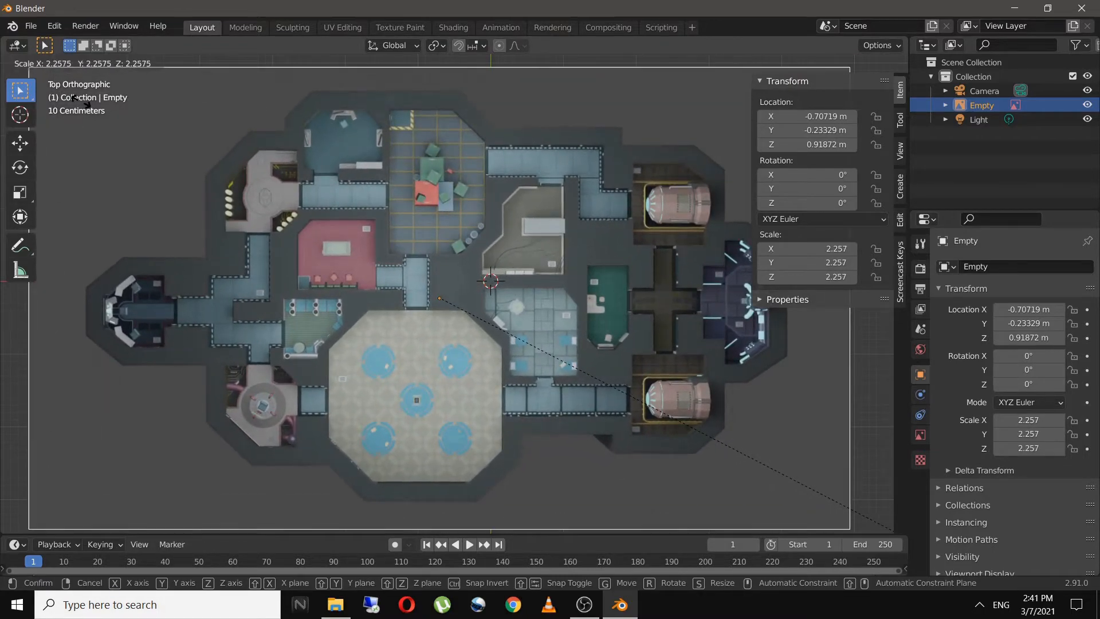
pyautogui.click(80, 100)
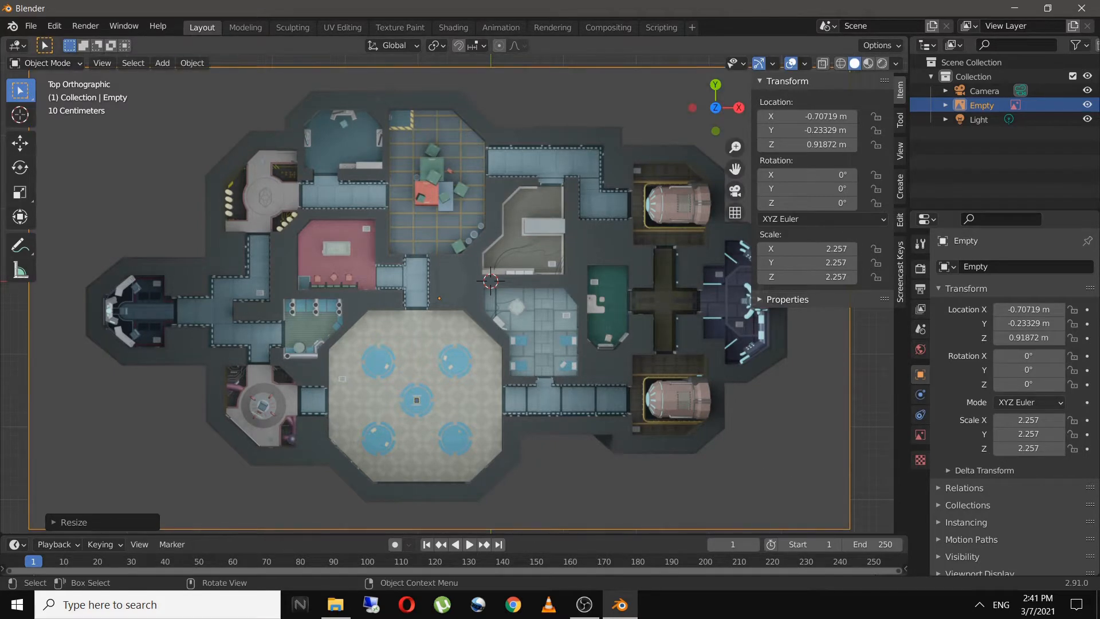
pyautogui.moveTo(447, 344); pyautogui.dragTo(424, 274, button='middle')
pyautogui.scroll(-8, 406, 280)
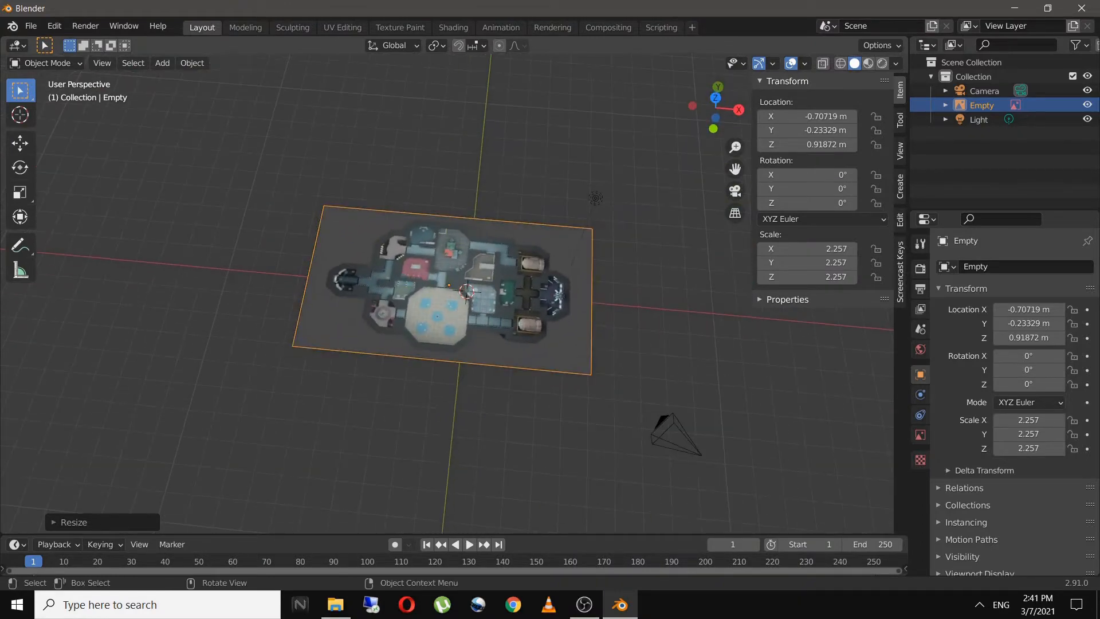
# Set the map reference image's scale to 3 on X, Y and Z, and return to the top view
pyautogui.click(808, 248)
pyautogui.write('3')
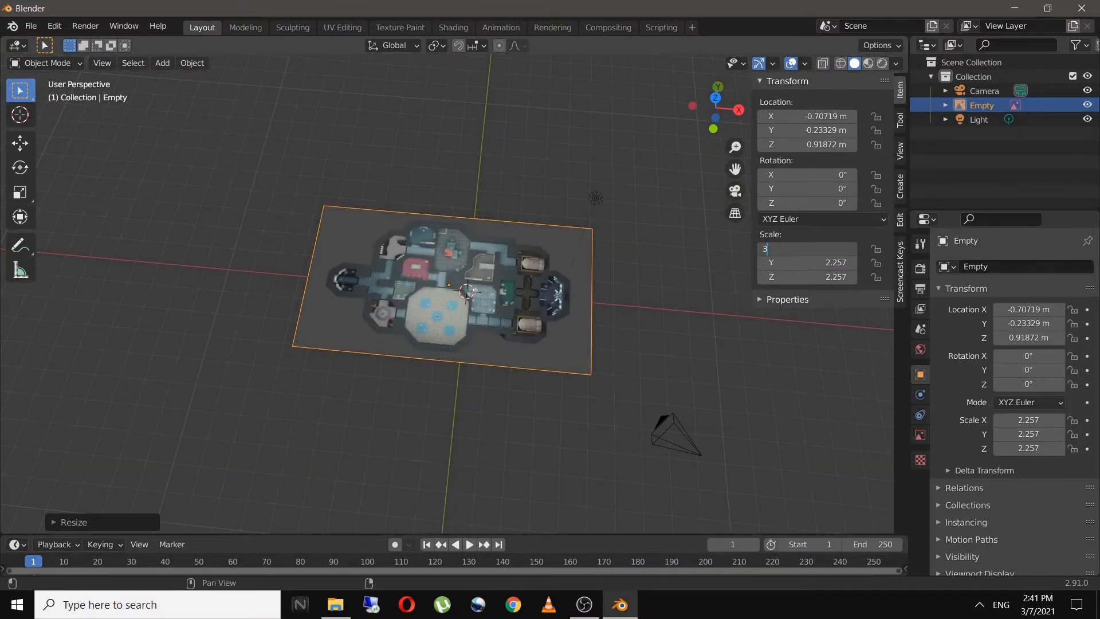
pyautogui.press('Tab')
pyautogui.write('3')
pyautogui.press('Tab')
pyautogui.write('3')
pyautogui.press('Return')
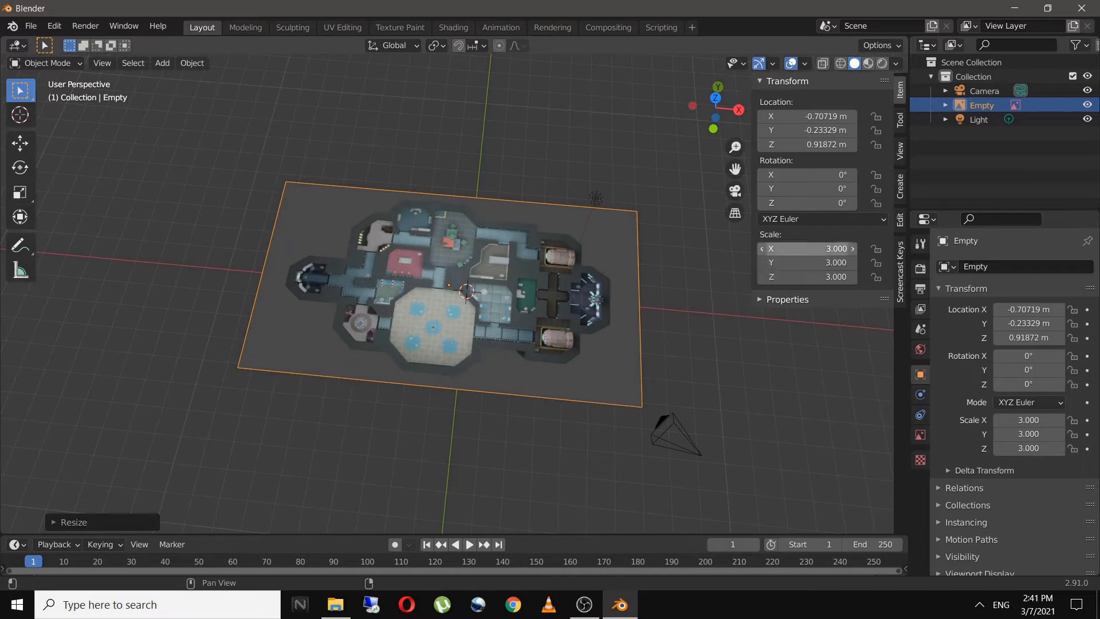
pyautogui.press('KP_7')
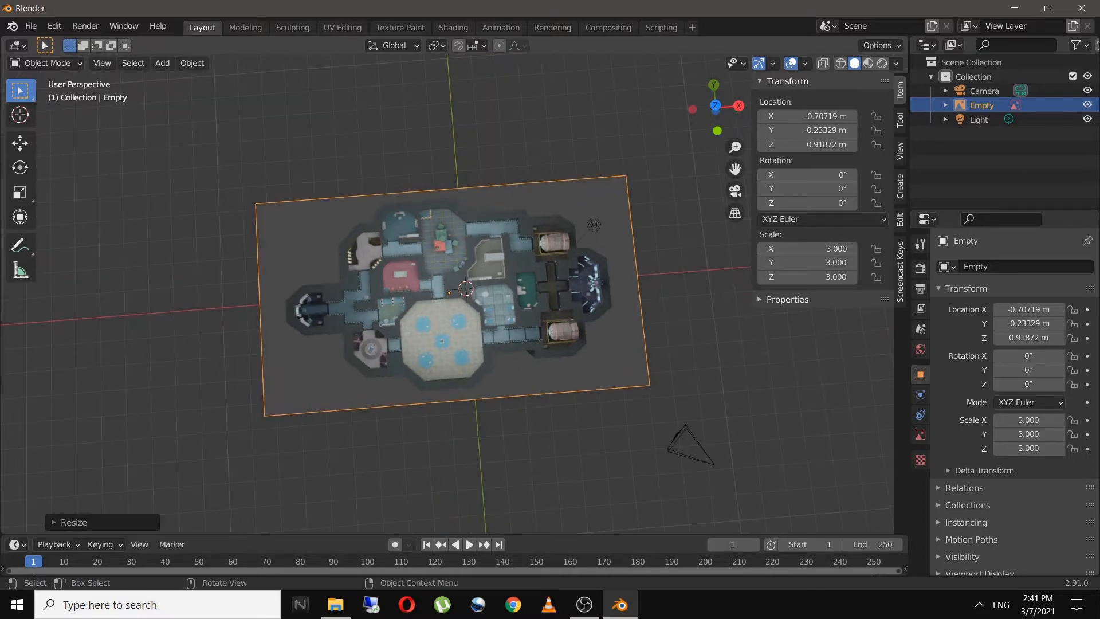
pyautogui.scroll(1, 455, 292)
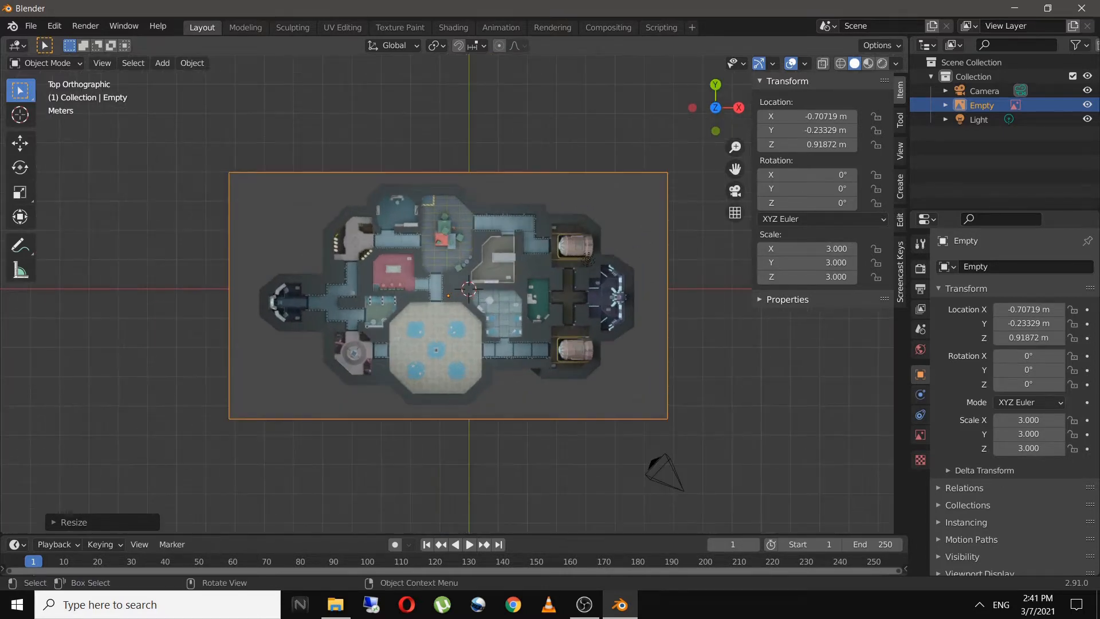
# Hide the viewport's transform sidebar and add a single-vertex mesh at the 3D cursor, seen from the top
pyautogui.press('n')
pyautogui.scroll(2, 454, 295)
pyautogui.scroll(1, 445, 296)
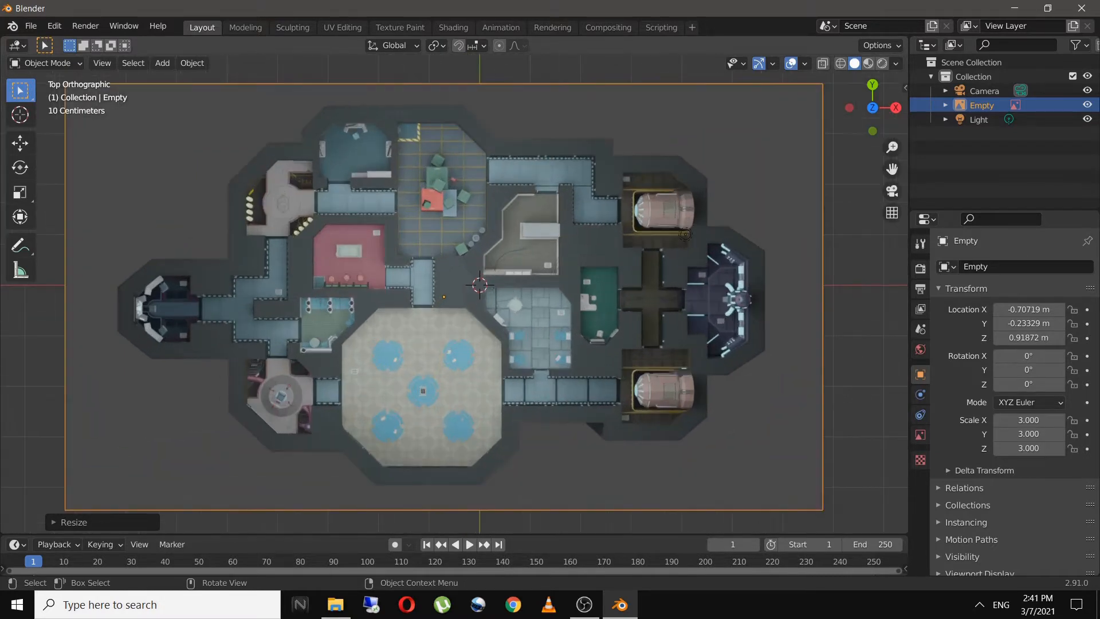
pyautogui.press('KP_0')
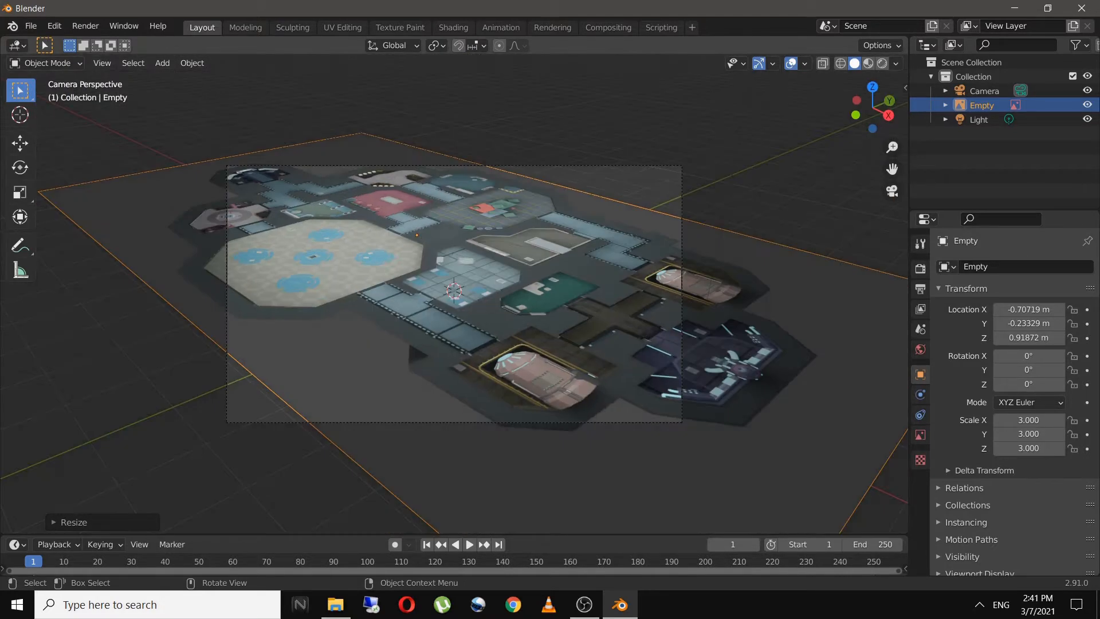
pyautogui.click(162, 62)
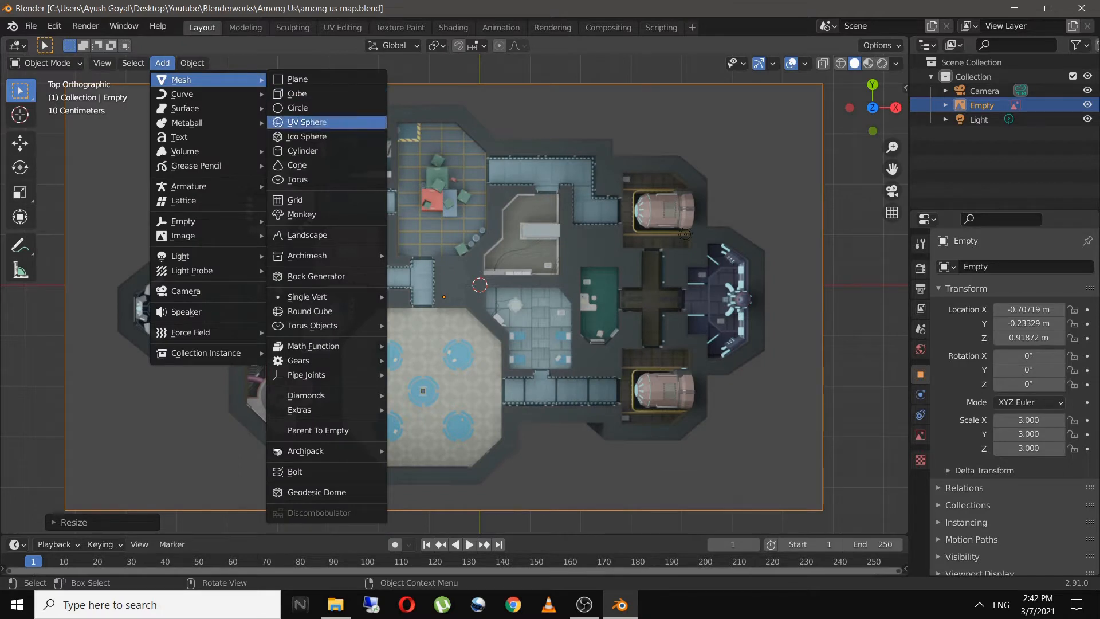
pyautogui.moveTo(310, 296)
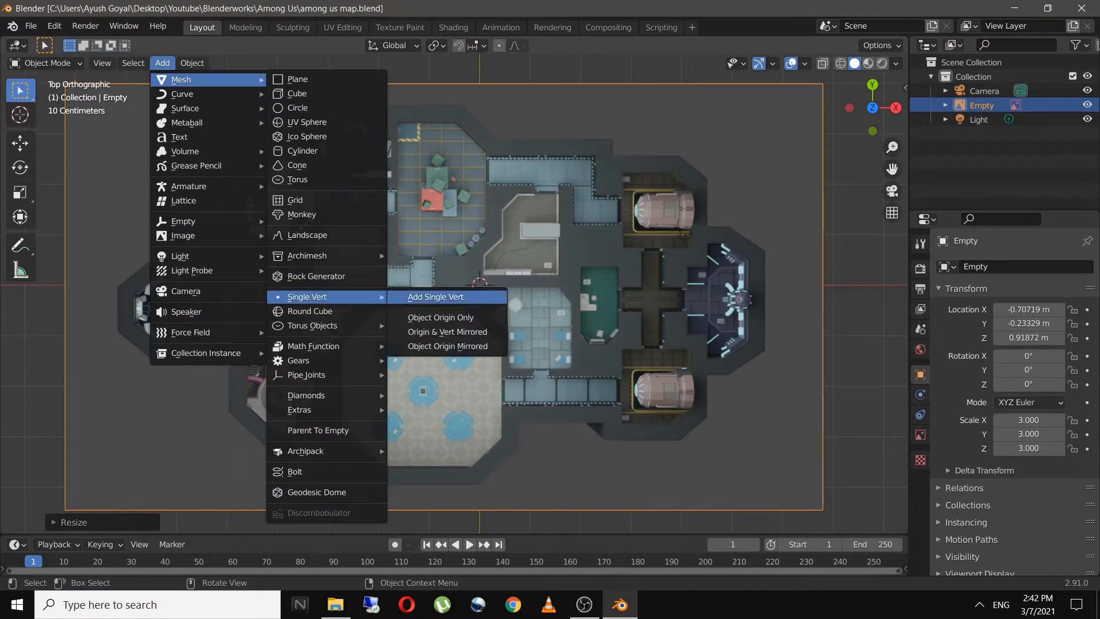
pyautogui.click(435, 297)
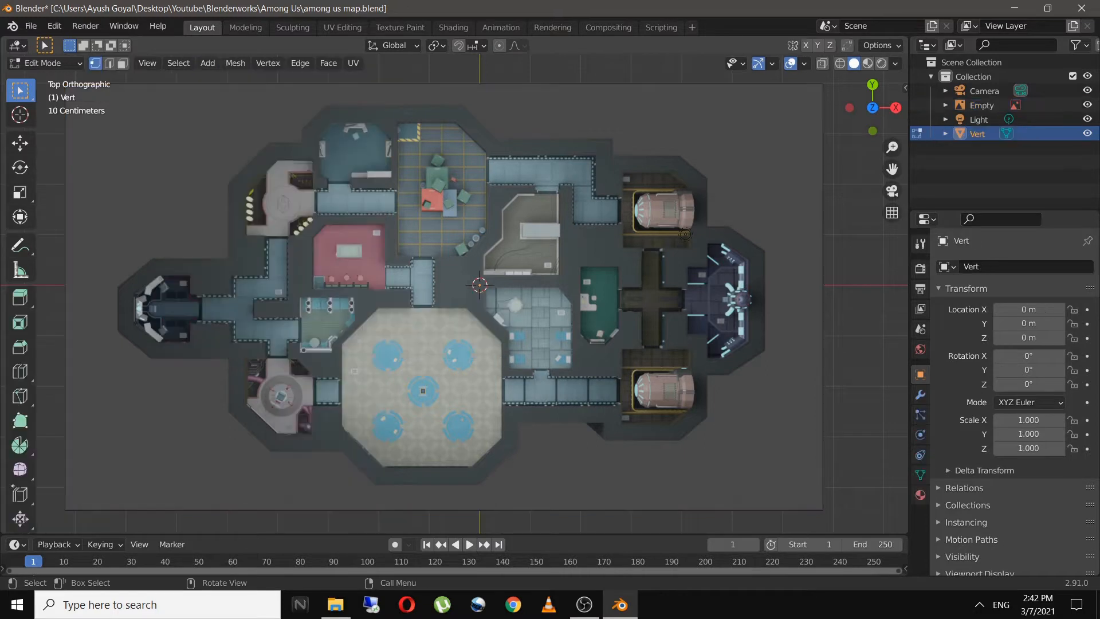
# Move the vertex precisely onto the map's outer wall corner, just left of the lower-left round engine room
pyautogui.press('g')
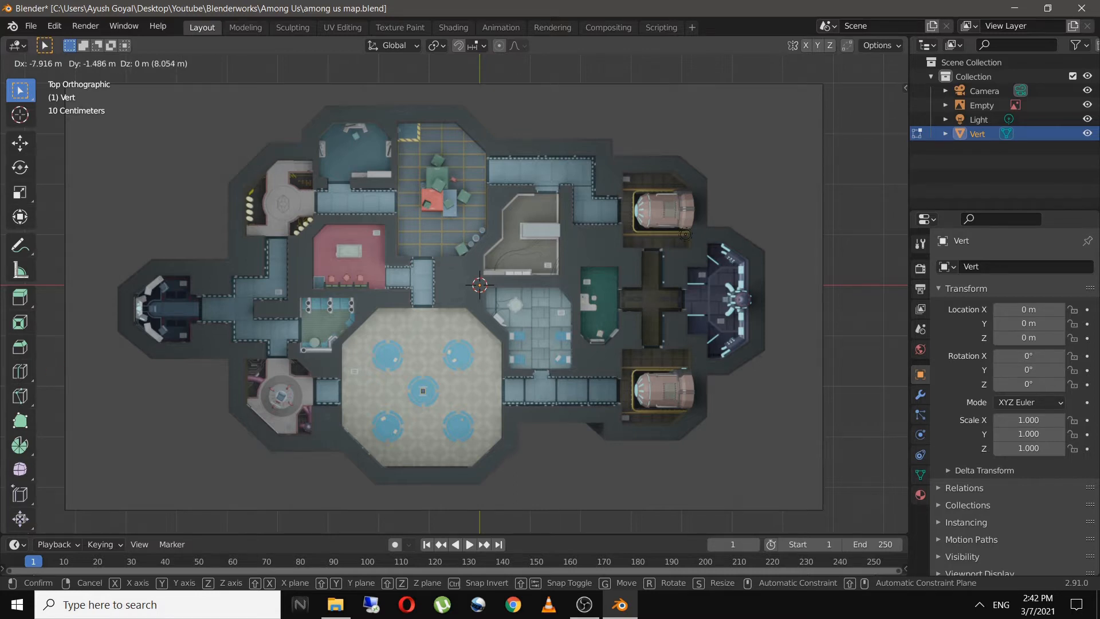
pyautogui.press('Return')
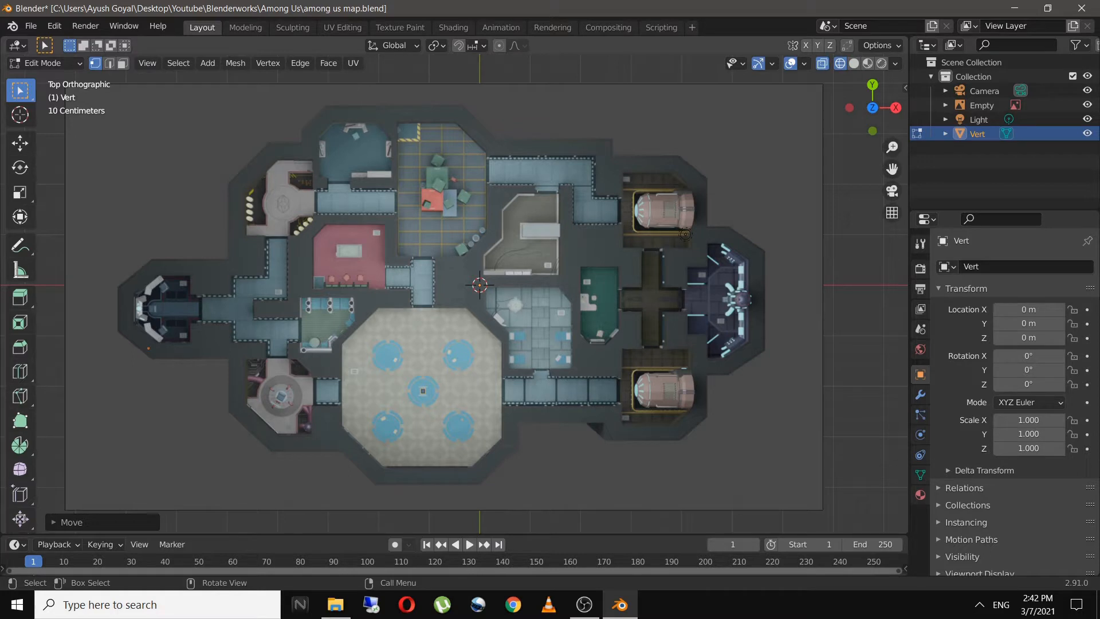
pyautogui.press('g')
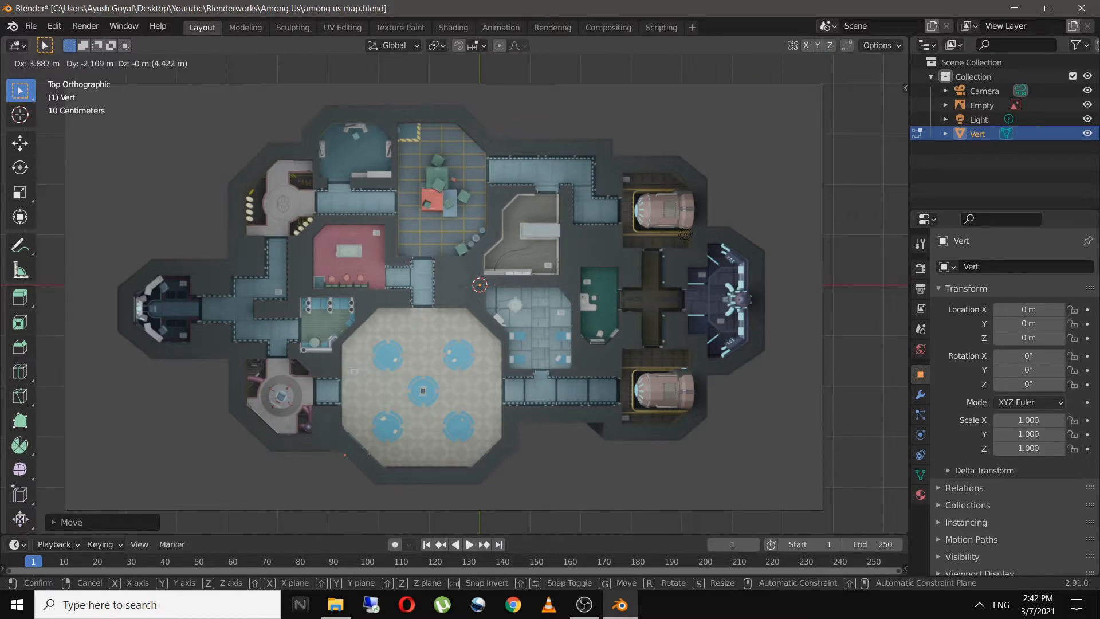
pyautogui.click(227, 359)
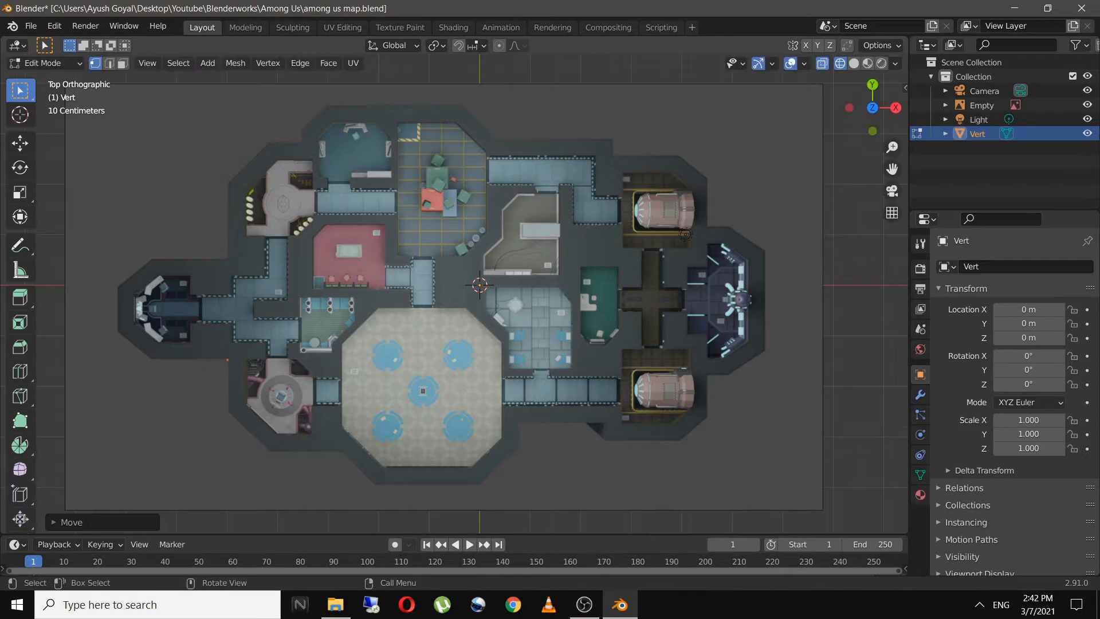
pyautogui.scroll(4, 228, 360)
pyautogui.keyDown('shift'); pyautogui.moveTo(227, 360); pyautogui.dragTo(589, 196, button='middle'); pyautogui.keyUp('shift')
pyautogui.scroll(8, 357, 256)
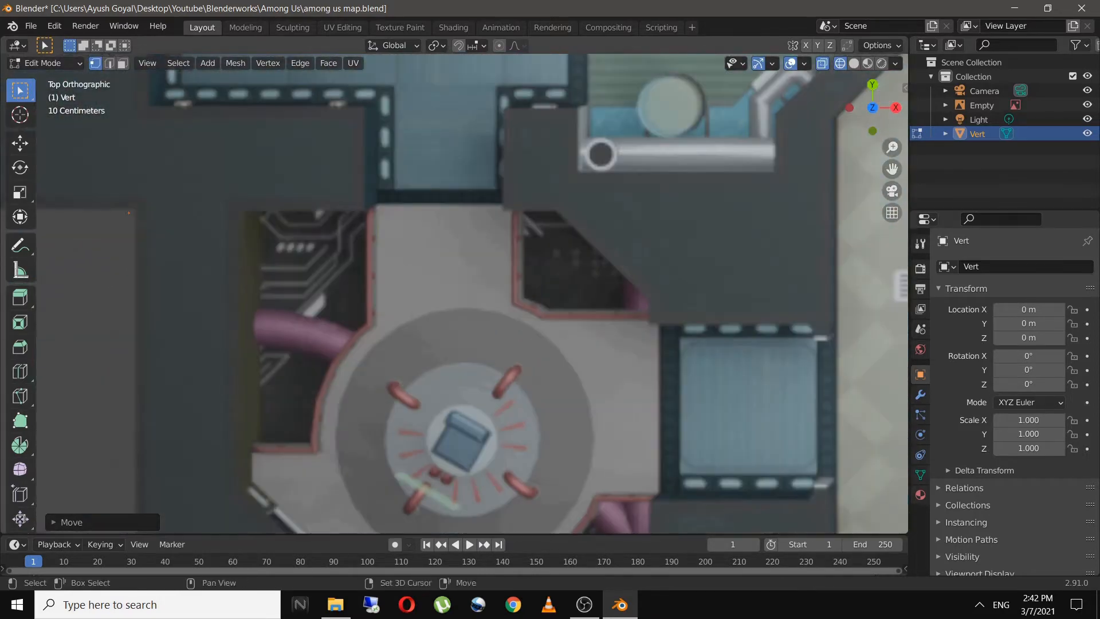
pyautogui.keyDown('shift'); pyautogui.moveTo(357, 256); pyautogui.dragTo(373, 254, button='middle'); pyautogui.keyUp('shift')
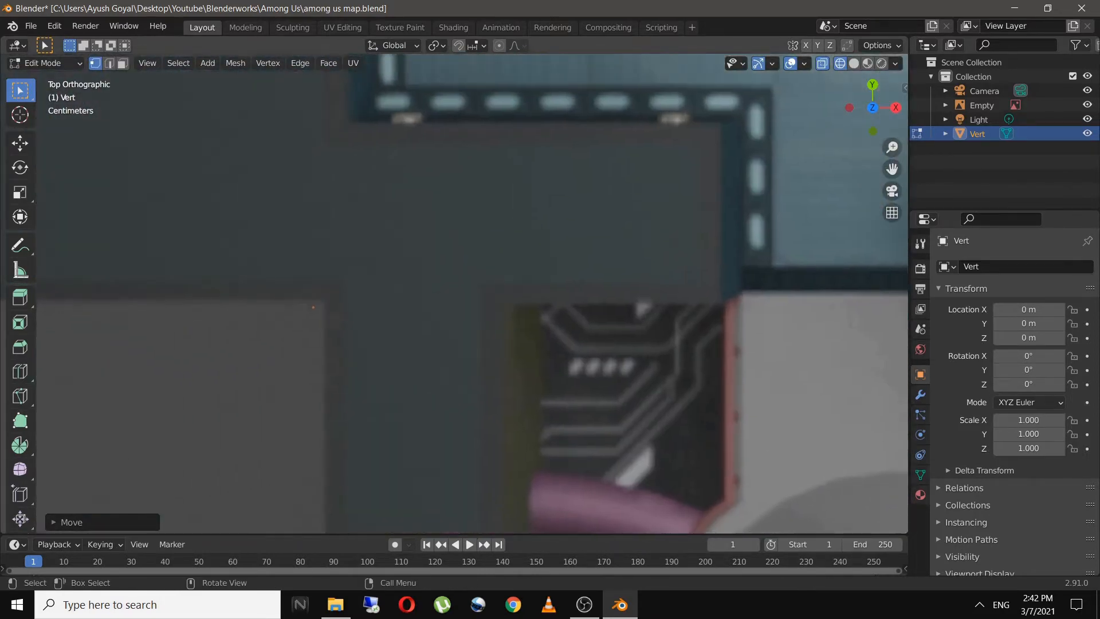
pyautogui.press('g')
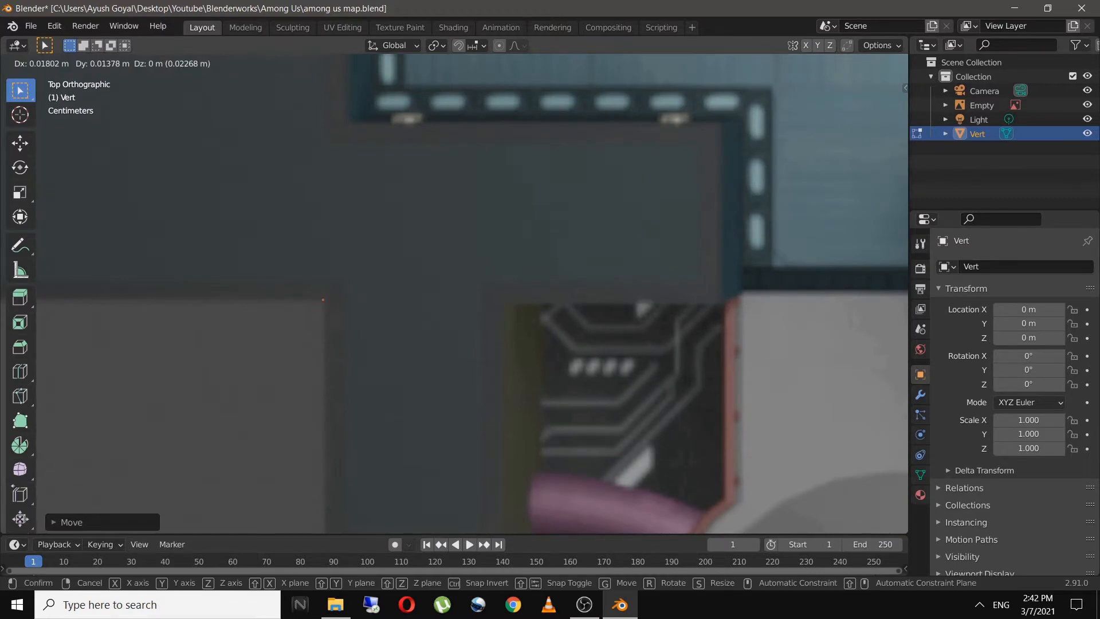
pyautogui.click(324, 299)
# Extrude the vertex about 1.04 m in negative Y to the next outer wall corner beside the engine room
pyautogui.scroll(-7, 454, 295)
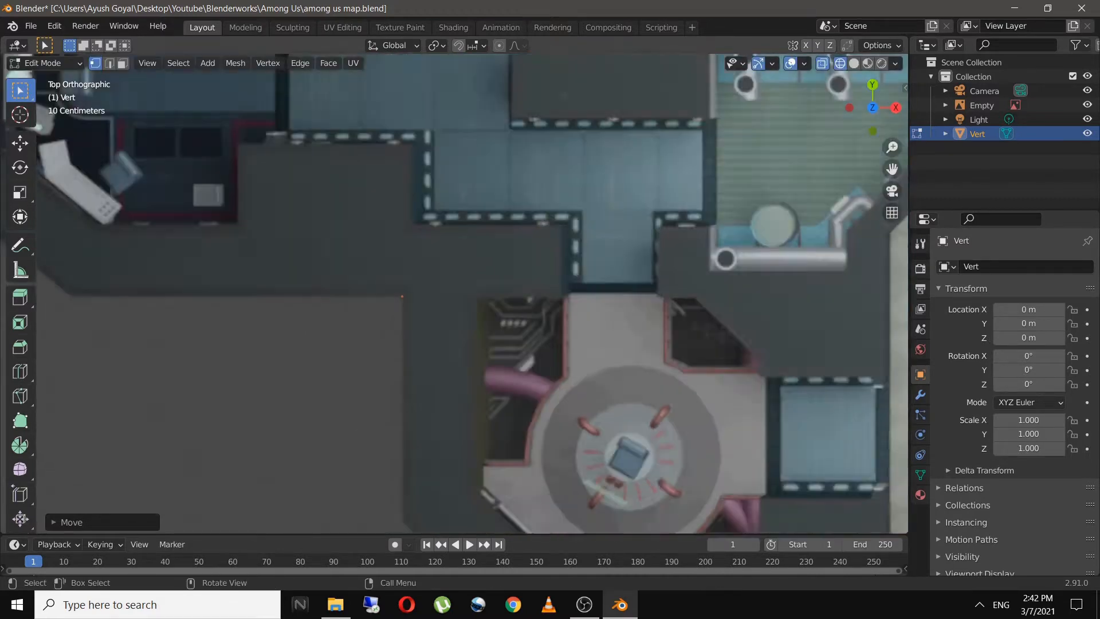
pyautogui.keyDown('shift'); pyautogui.moveTo(454, 296); pyautogui.dragTo(370, 156, button='middle'); pyautogui.keyUp('shift')
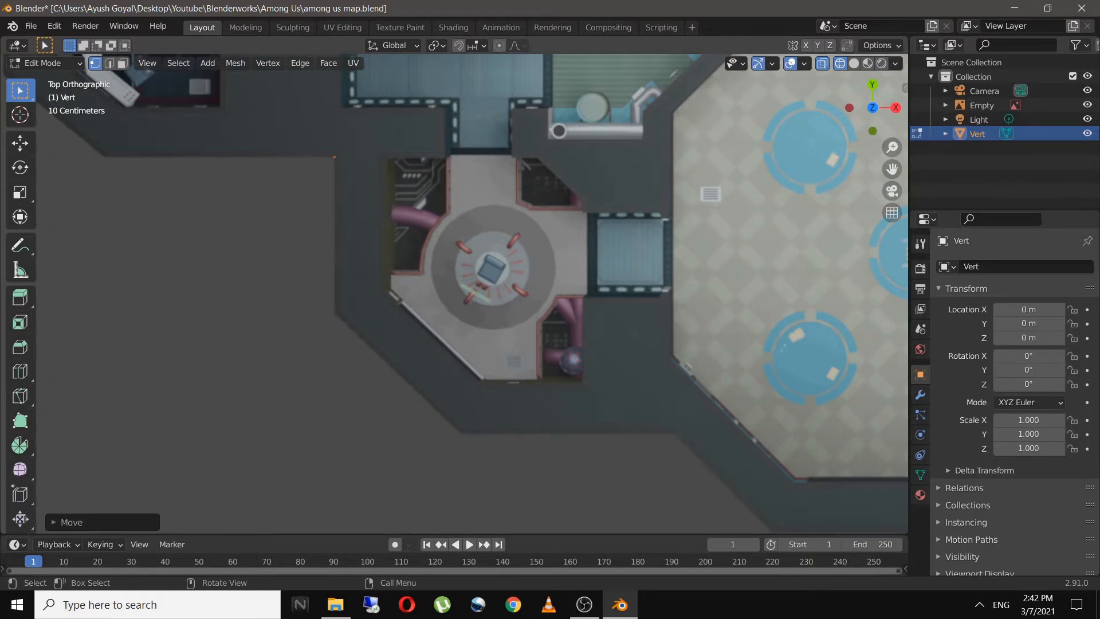
pyautogui.scroll(-5, 458, 298)
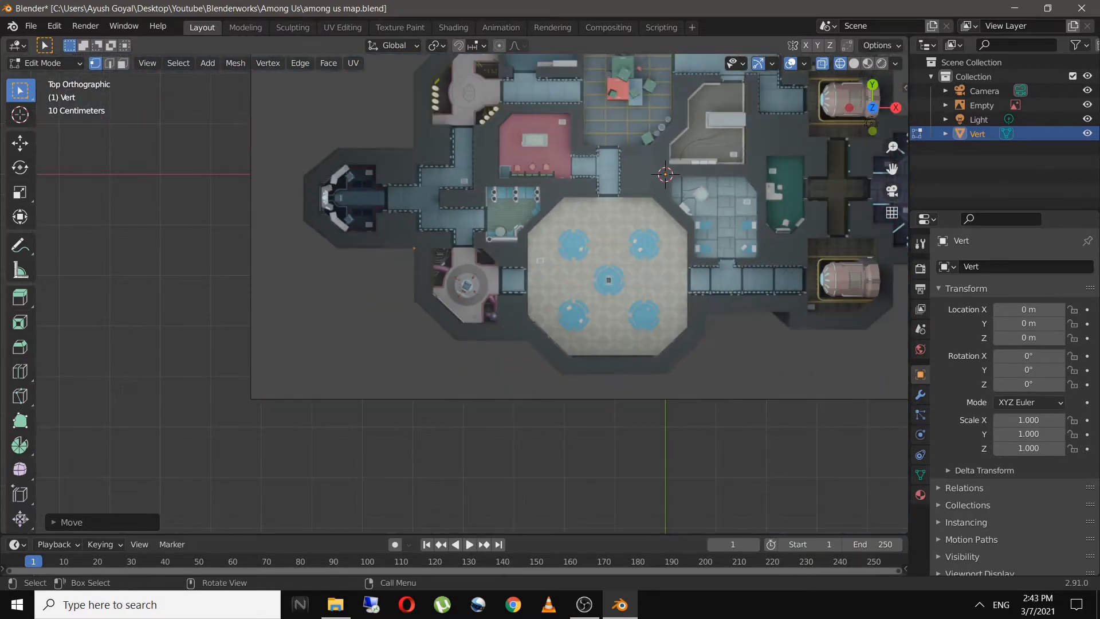
pyautogui.scroll(4, 458, 298)
pyautogui.press('g')
pyautogui.press('y')
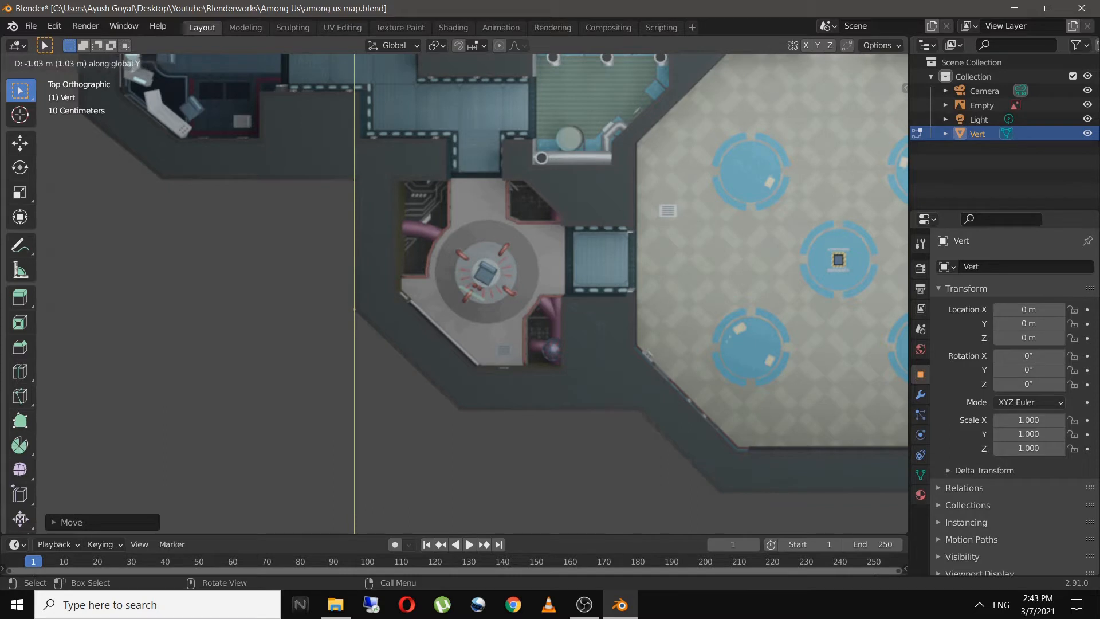
pyautogui.press('shift')
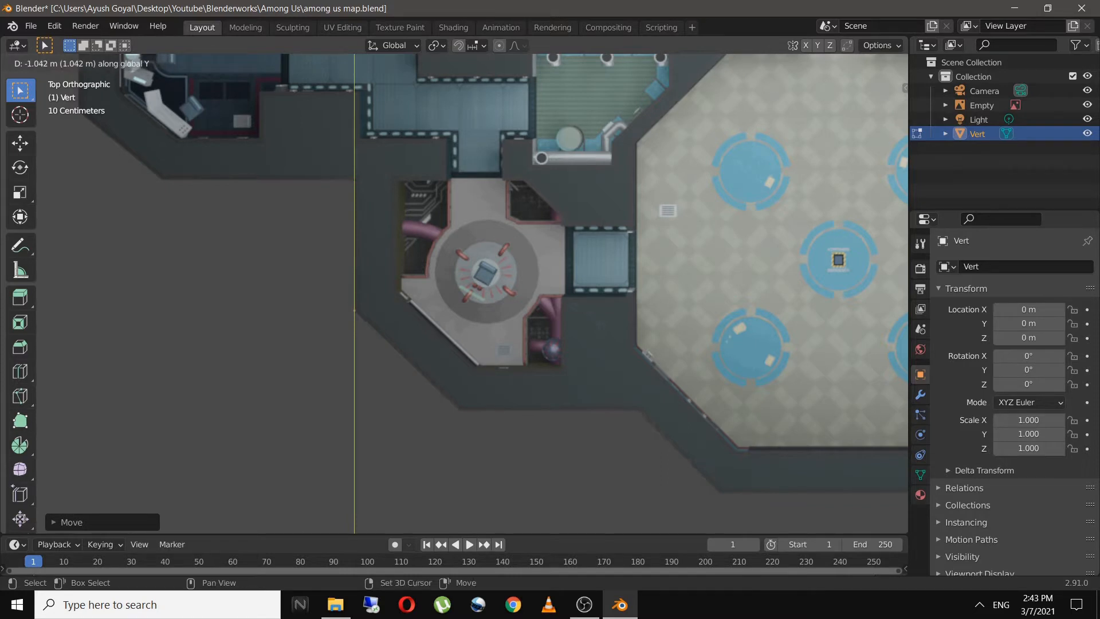
pyautogui.press('Return')
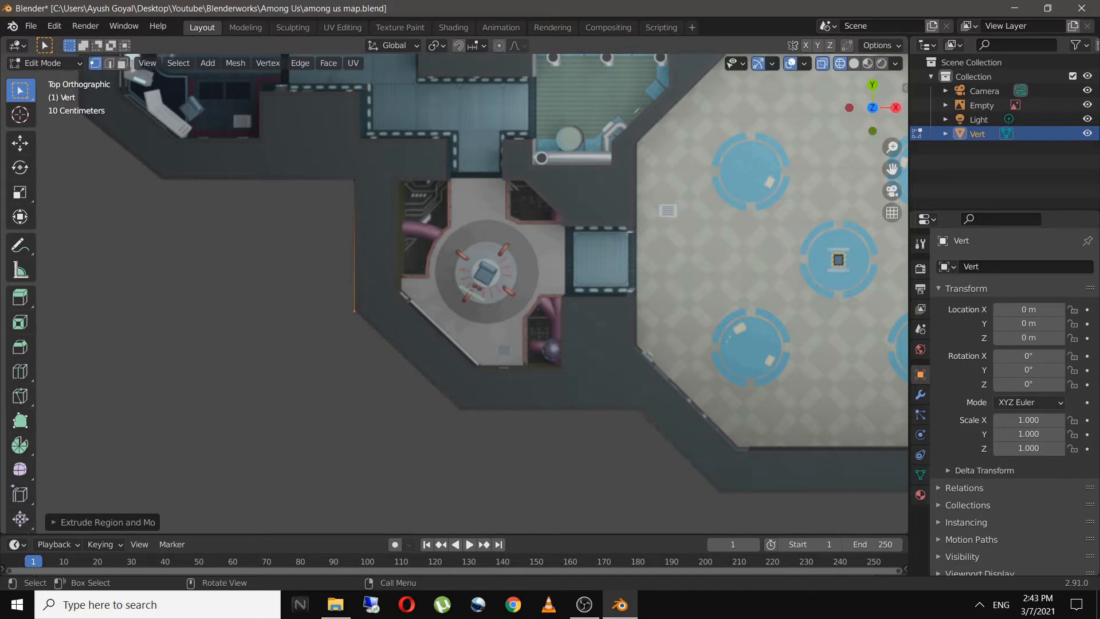
# Extrude a diagonal edge about 1.14 m down to the engine room's lower outer corner and fine-tune its end vertex
pyautogui.press('e')
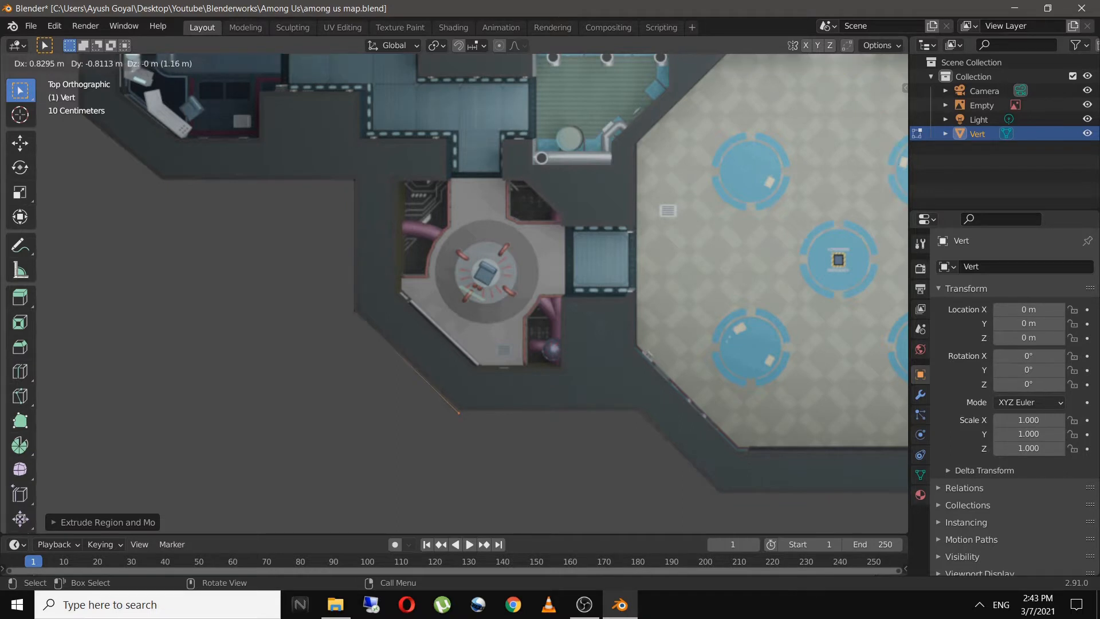
pyautogui.press('shift')
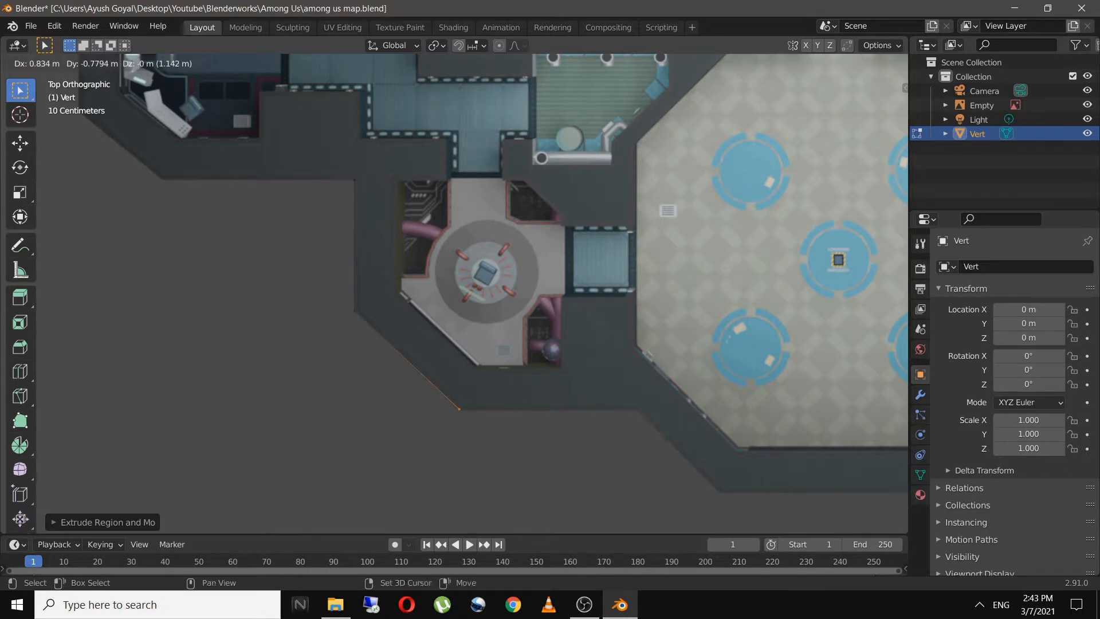
pyautogui.press('Return')
pyautogui.scroll(7, 509, 432)
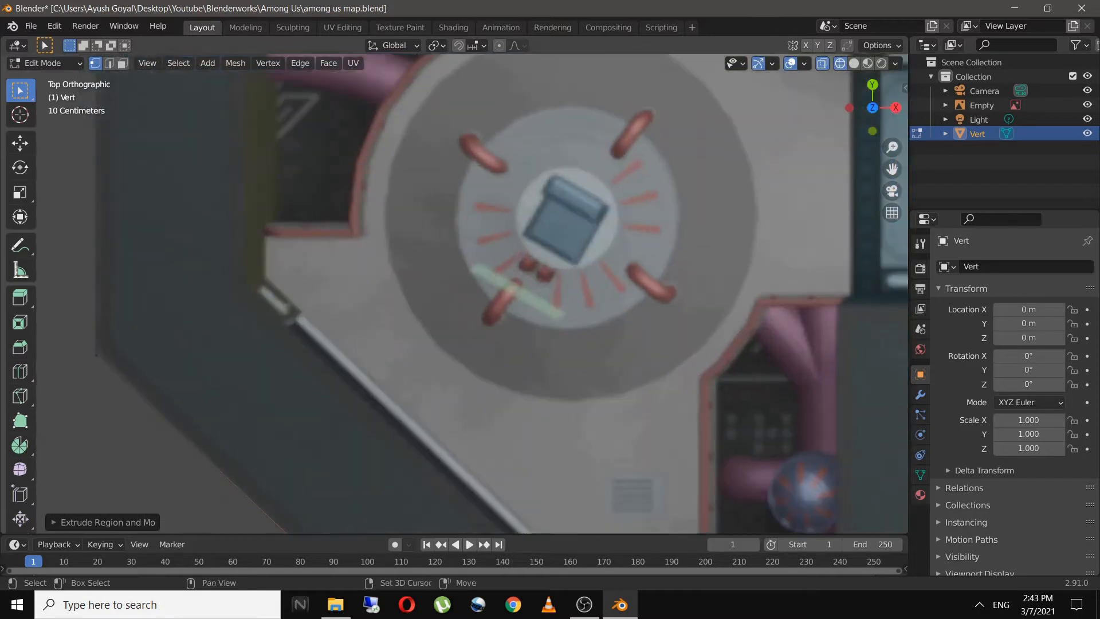
pyautogui.keyDown('shift'); pyautogui.moveTo(509, 432); pyautogui.dragTo(523, 349, button='middle'); pyautogui.keyUp('shift')
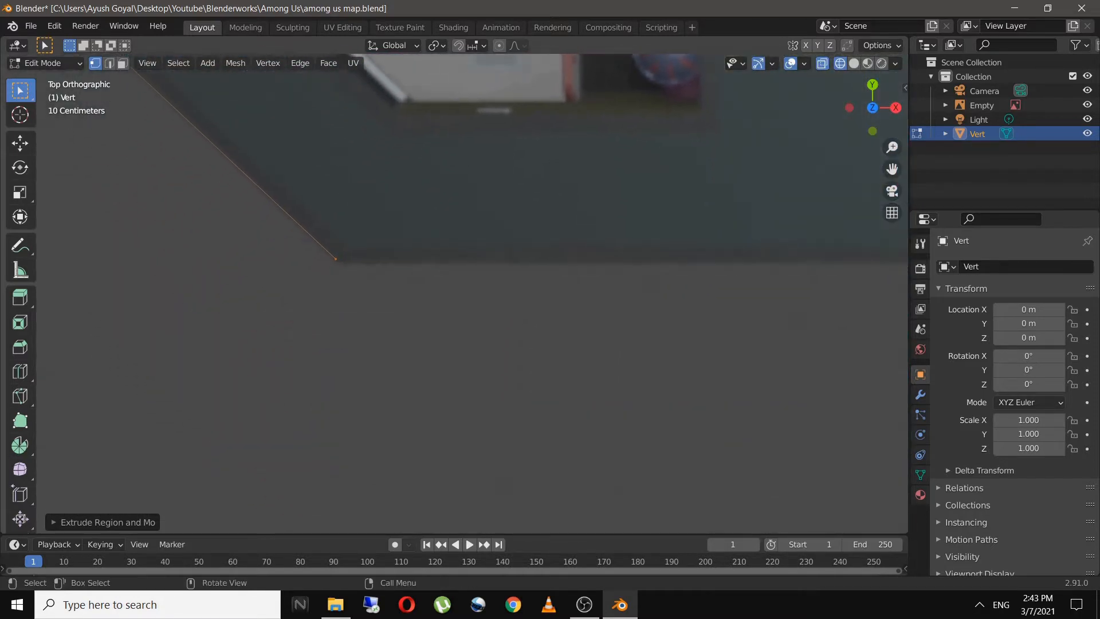
pyautogui.press('e')
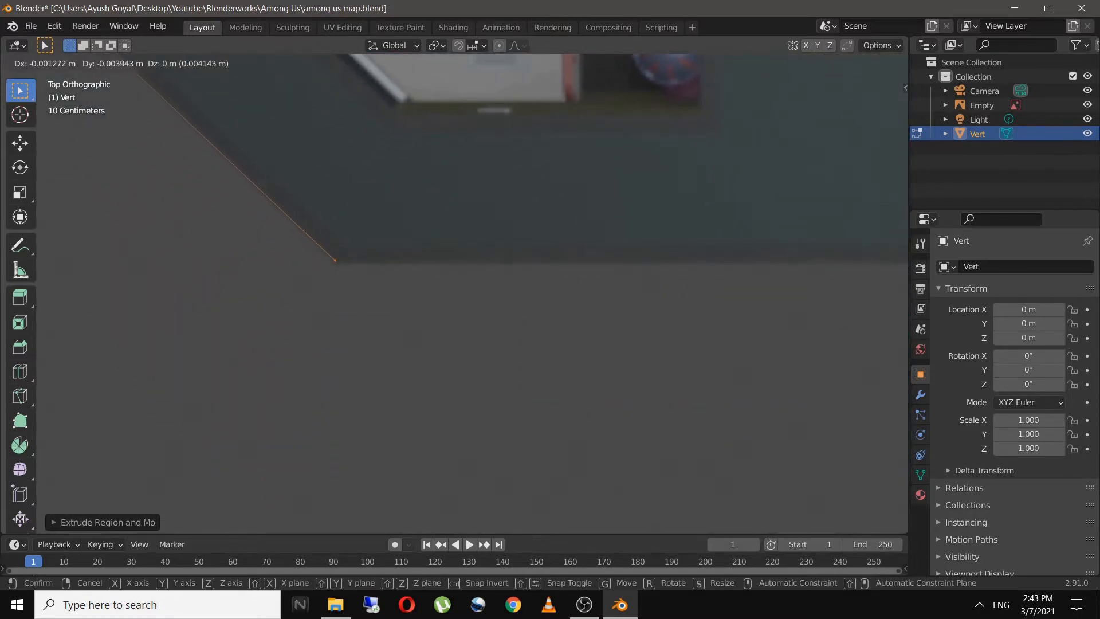
pyautogui.press('Return')
# Extrude the end vertex along X to the corner where the wall turns diagonally below the octagonal cafeteria
pyautogui.scroll(-3, 454, 293)
pyautogui.keyDown('shift'); pyautogui.moveTo(515, 309); pyautogui.dragTo(270, 286, button='middle'); pyautogui.keyUp('shift')
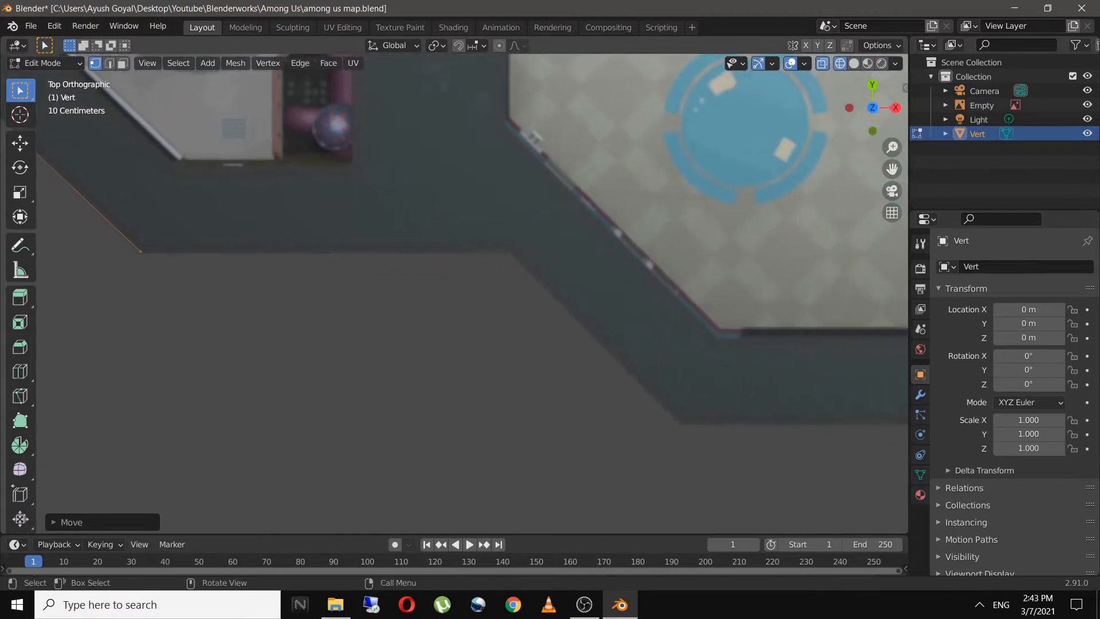
pyautogui.press('e')
pyautogui.press('y')
pyautogui.press('x')
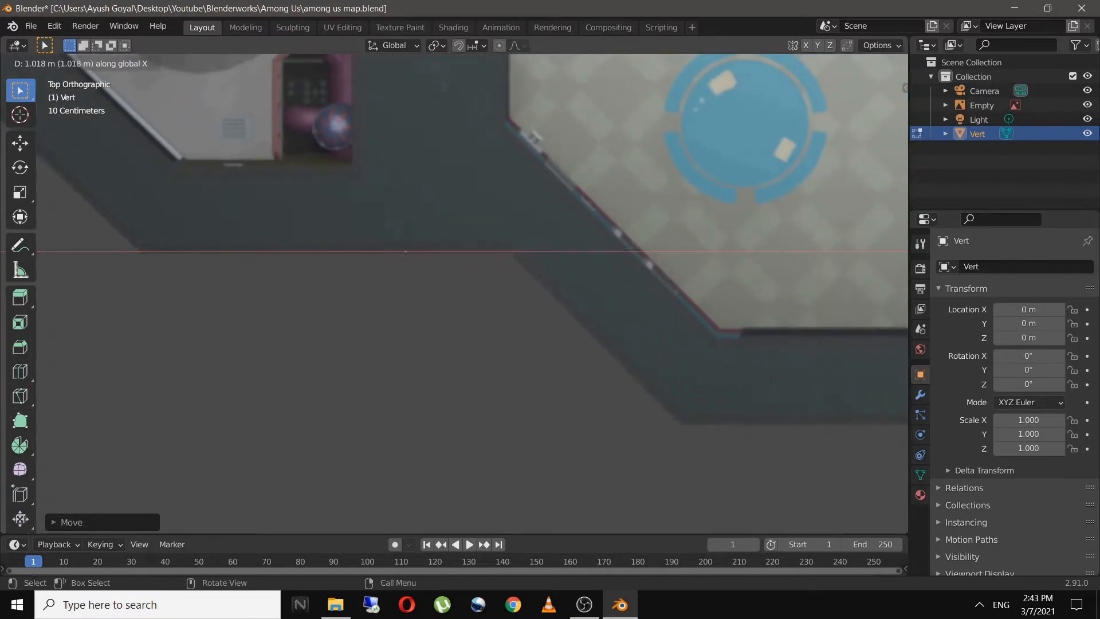
pyautogui.press('Return')
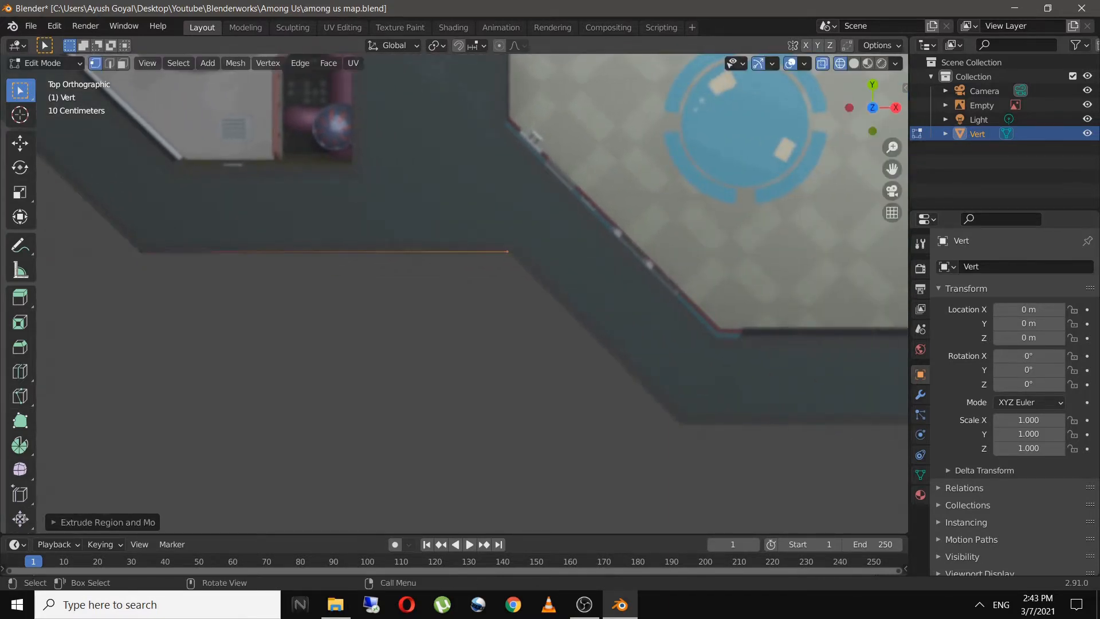
# Extrude a diagonal edge about 0.9 m down to the lower-left outer wall corner of the octagonal room
pyautogui.keyDown('shift'); pyautogui.moveTo(515, 310); pyautogui.dragTo(292, 206, button='middle'); pyautogui.keyUp('shift')
pyautogui.press('e')
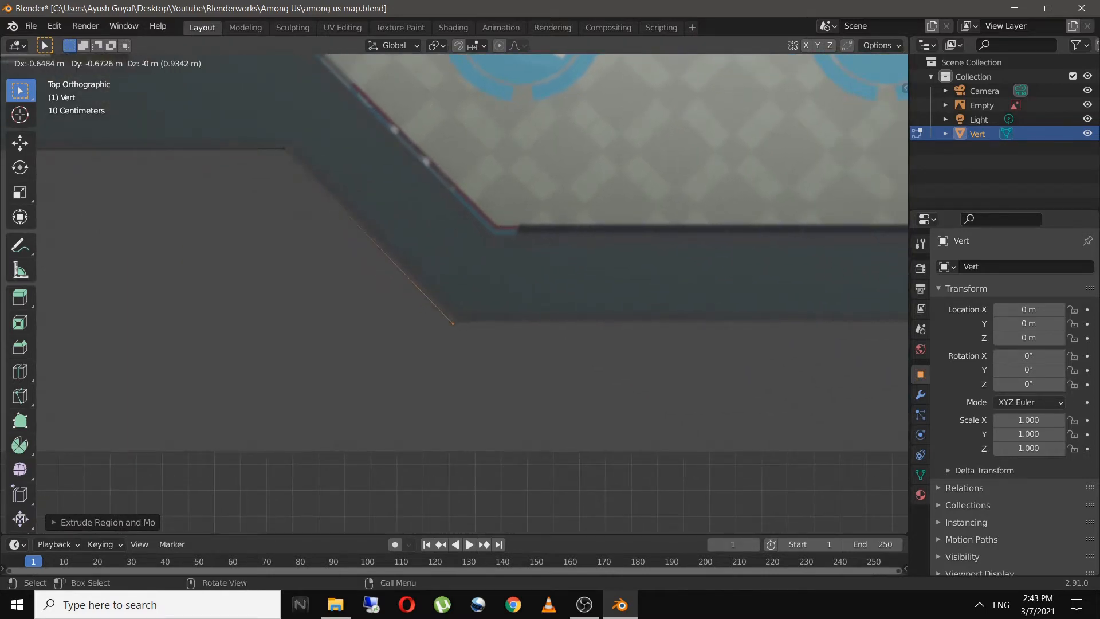
pyautogui.press('Return')
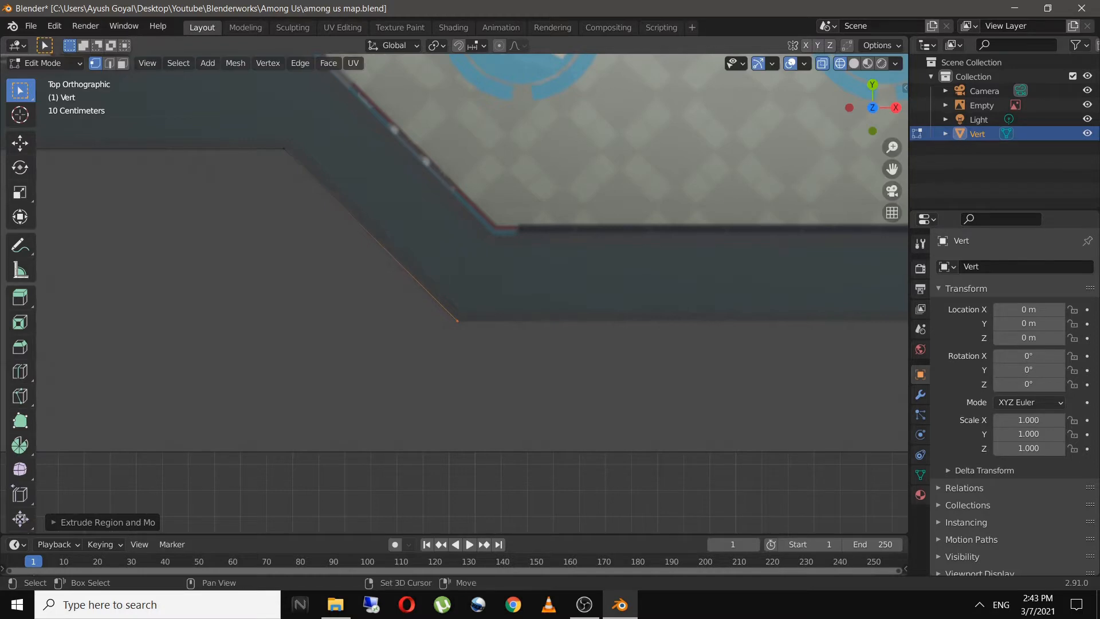
# Extrude the outline about 2.05 m along X under the octagonal cafeteria and about 1.1 m diagonally up to its next outer corner
pyautogui.keyDown('shift'); pyautogui.moveTo(457, 321); pyautogui.dragTo(135, 282, button='middle'); pyautogui.keyUp('shift')
pyautogui.press('e')
pyautogui.press('x')
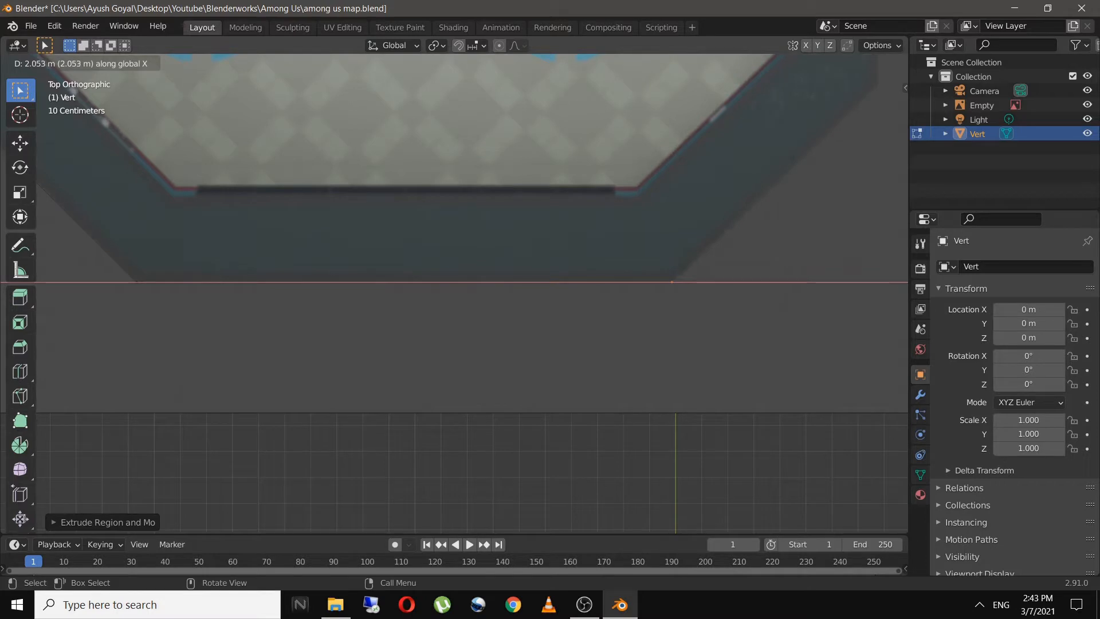
pyautogui.press('Return')
pyautogui.keyDown('shift'); pyautogui.moveTo(671, 282); pyautogui.dragTo(338, 422, button='middle'); pyautogui.keyUp('shift')
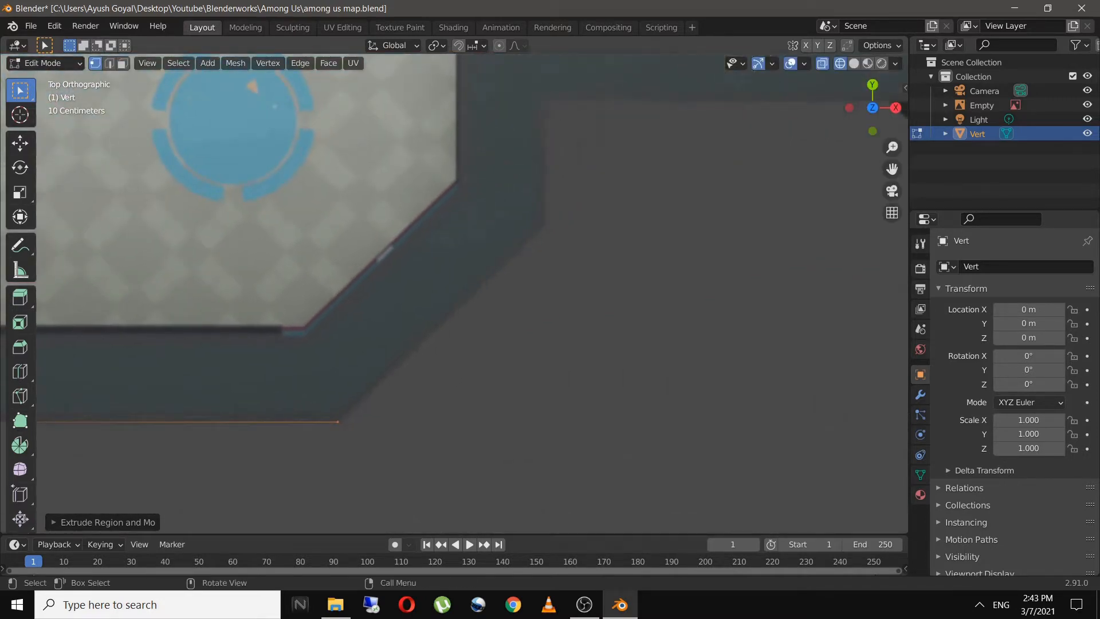
pyautogui.press('e')
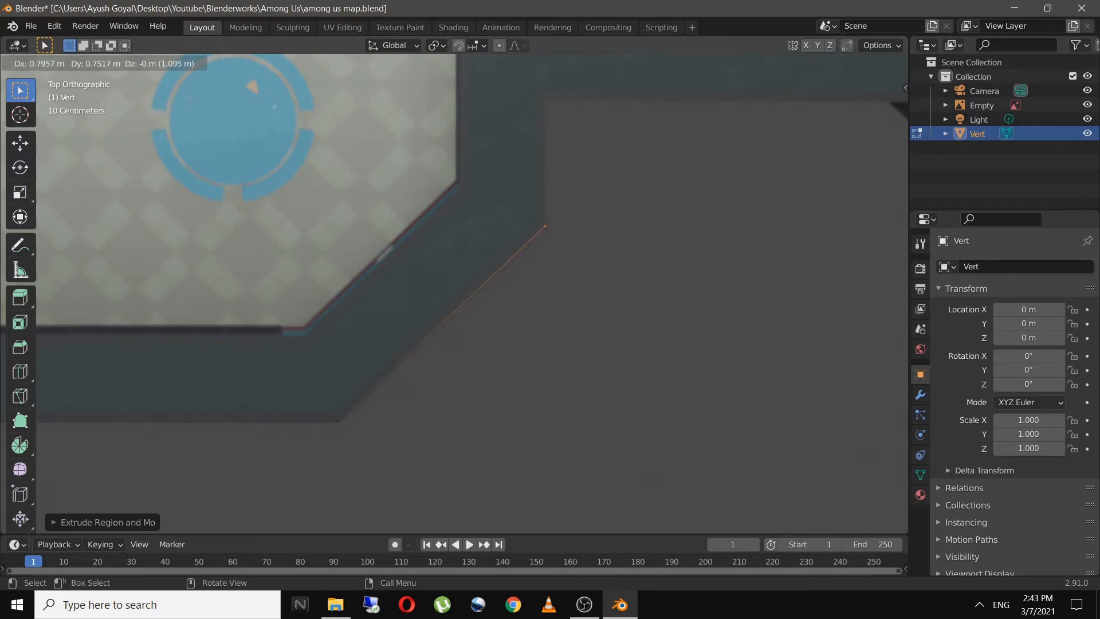
pyautogui.click(545, 225)
# Extrude the outline up in Y to the corridor's outer wall and about 1.7 m along X to the step before the engine room
pyautogui.keyDown('shift'); pyautogui.moveTo(545, 226); pyautogui.dragTo(526, 390, button='middle'); pyautogui.keyUp('shift')
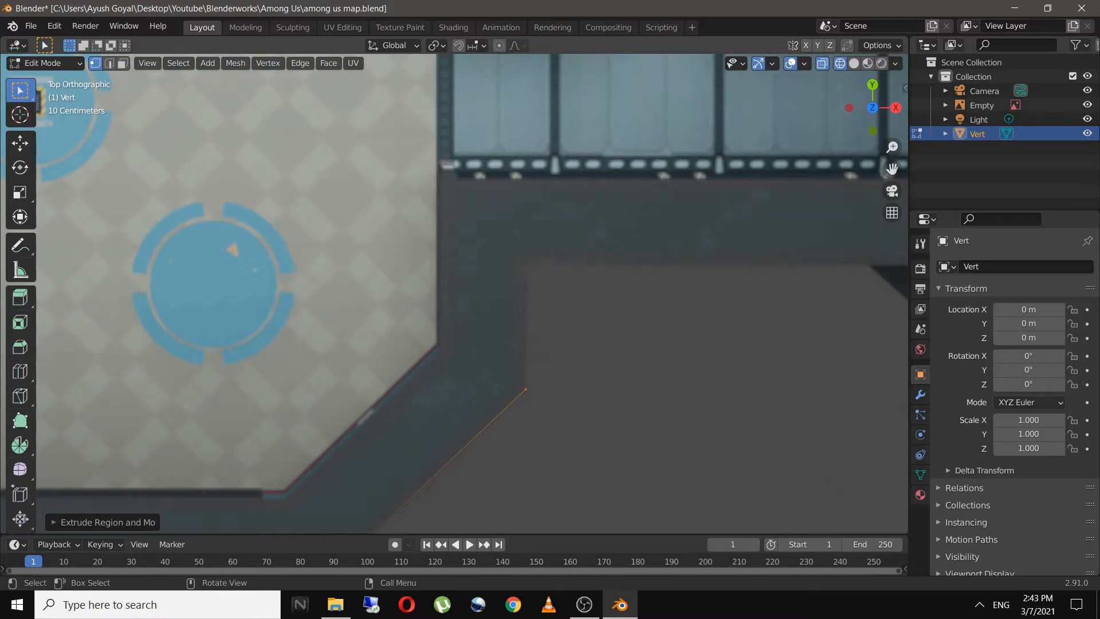
pyautogui.press('e')
pyautogui.press('y')
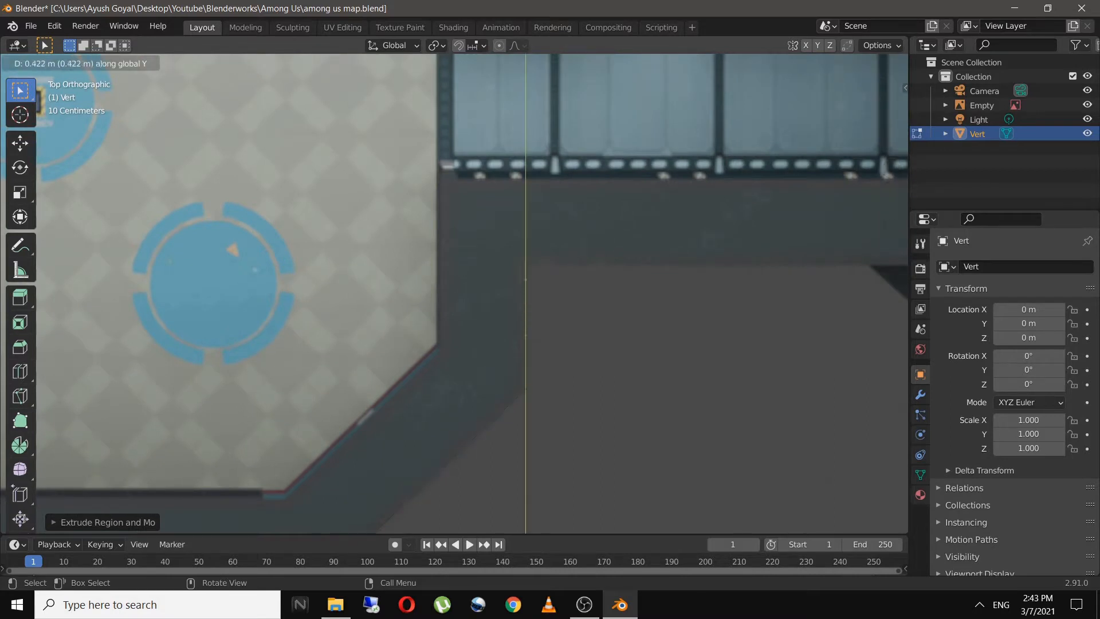
pyautogui.press('Return')
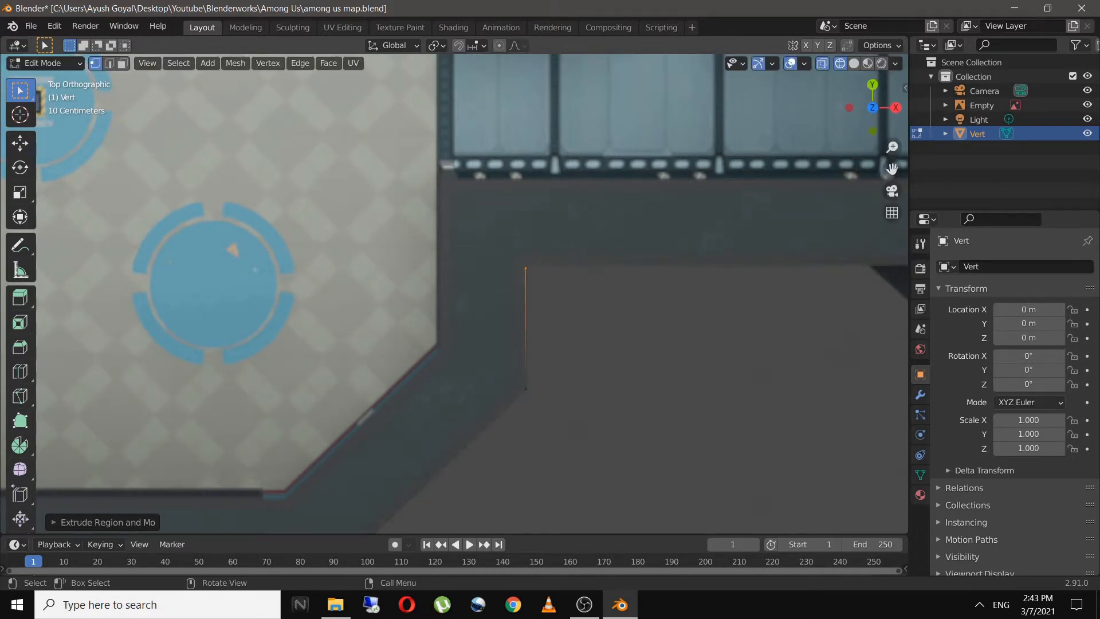
pyautogui.keyDown('shift'); pyautogui.moveTo(584, 280); pyautogui.dragTo(253, 324, button='middle'); pyautogui.keyUp('shift')
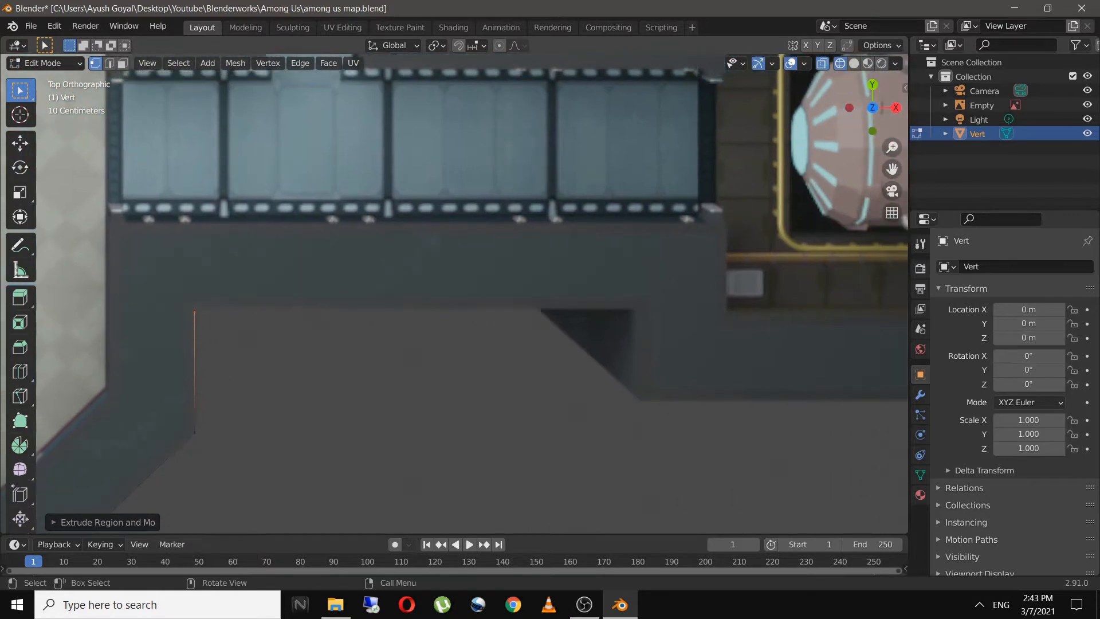
pyautogui.press('e')
pyautogui.press('x')
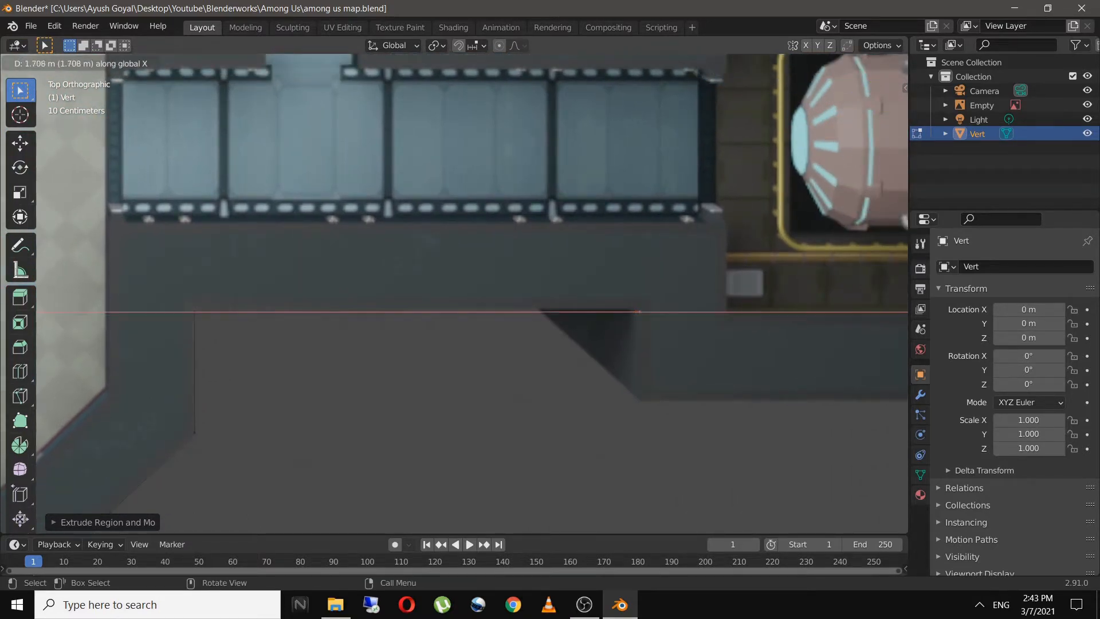
pyautogui.press('Return')
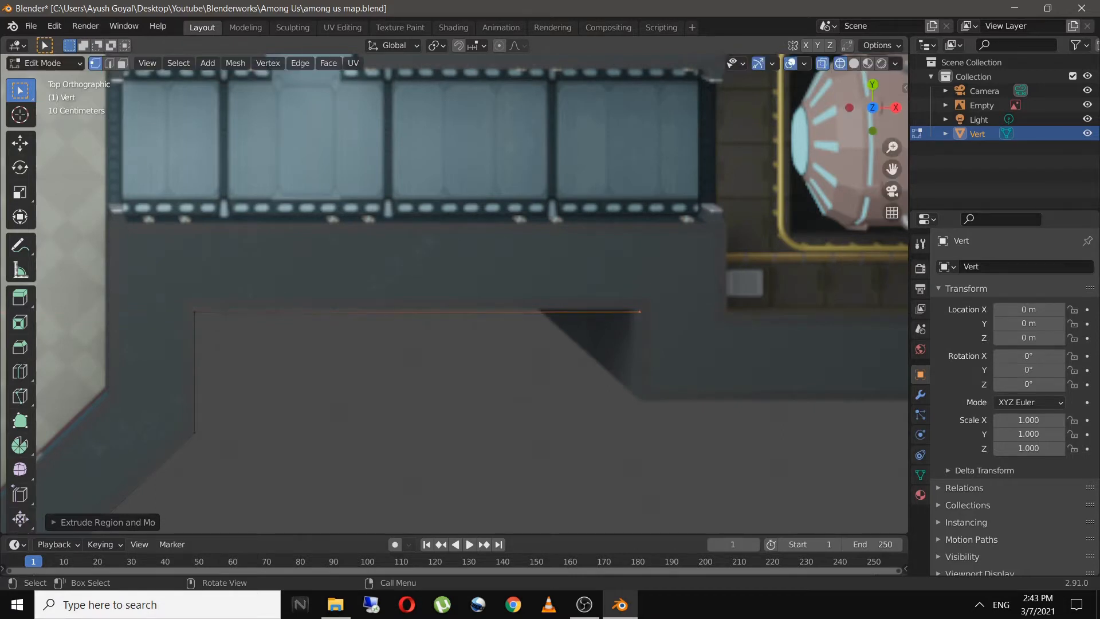
# Extrude about 0.34 m in negative Y down the wall step and about 1.47 m along X under the engine room
pyautogui.keyDown('shift'); pyautogui.moveTo(458, 287); pyautogui.dragTo(322, 250, button='middle'); pyautogui.keyUp('shift')
pyautogui.press('e')
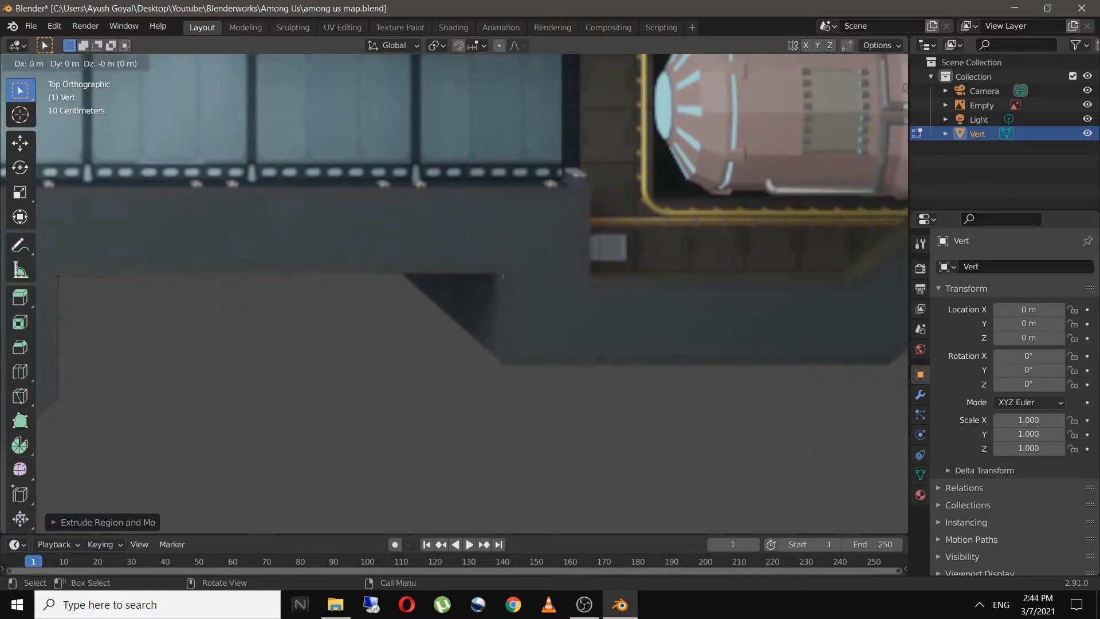
pyautogui.press('y')
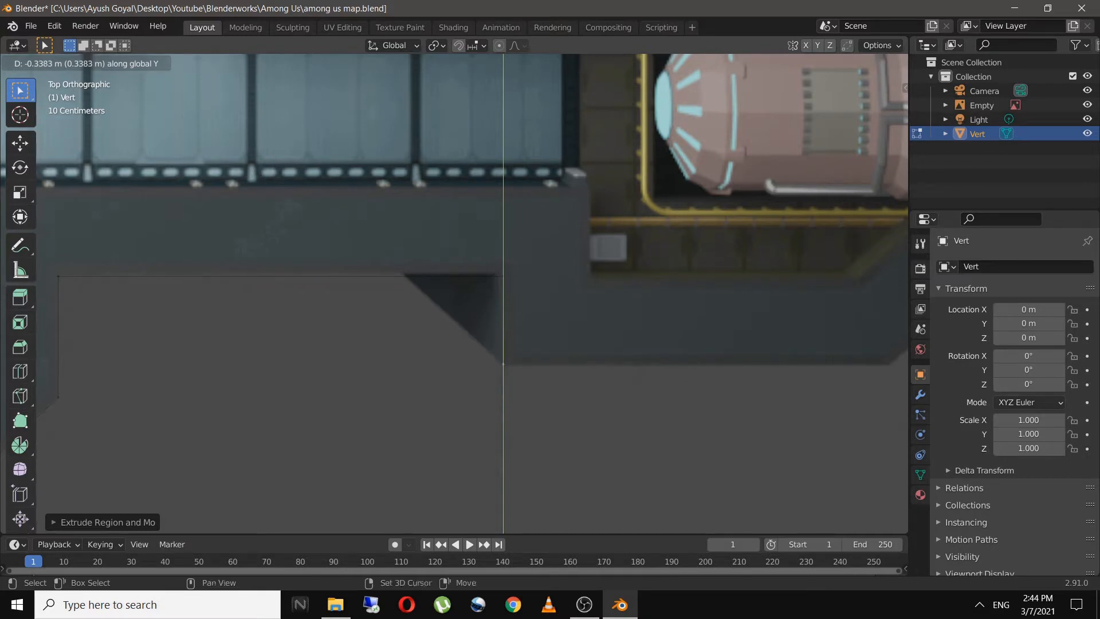
pyautogui.keyDown('shift'); pyautogui.click(503, 363); pyautogui.keyUp('shift')
pyautogui.keyDown('shift'); pyautogui.moveTo(502, 364); pyautogui.dragTo(238, 346, button='middle'); pyautogui.keyUp('shift')
pyautogui.press('e')
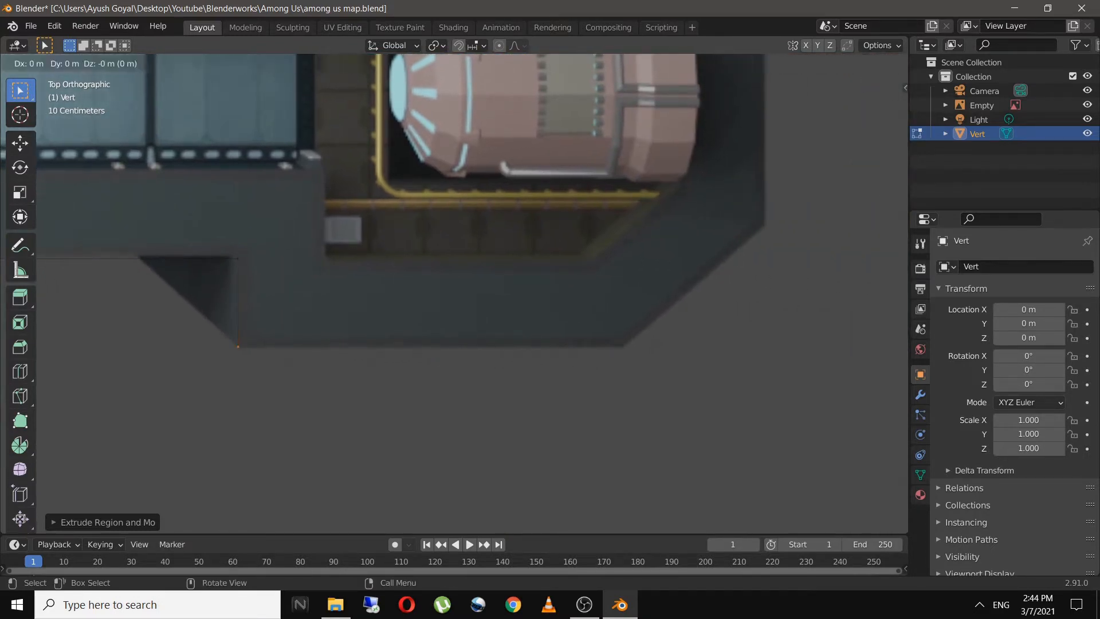
pyautogui.press('x')
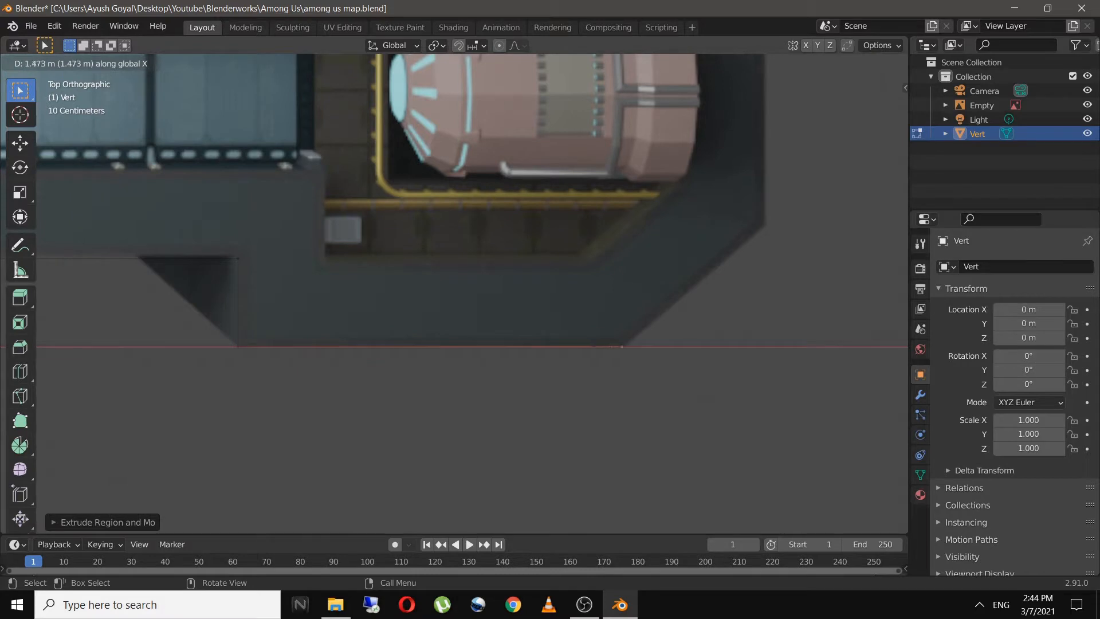
pyautogui.click(621, 346)
# Extrude about 0.71 m diagonally around the engine room's chamfered corner and about 0.83 m up in Y to the inner corner behind the engine
pyautogui.keyDown('shift'); pyautogui.moveTo(622, 346); pyautogui.dragTo(387, 427, button='middle'); pyautogui.keyUp('shift')
pyautogui.press('e')
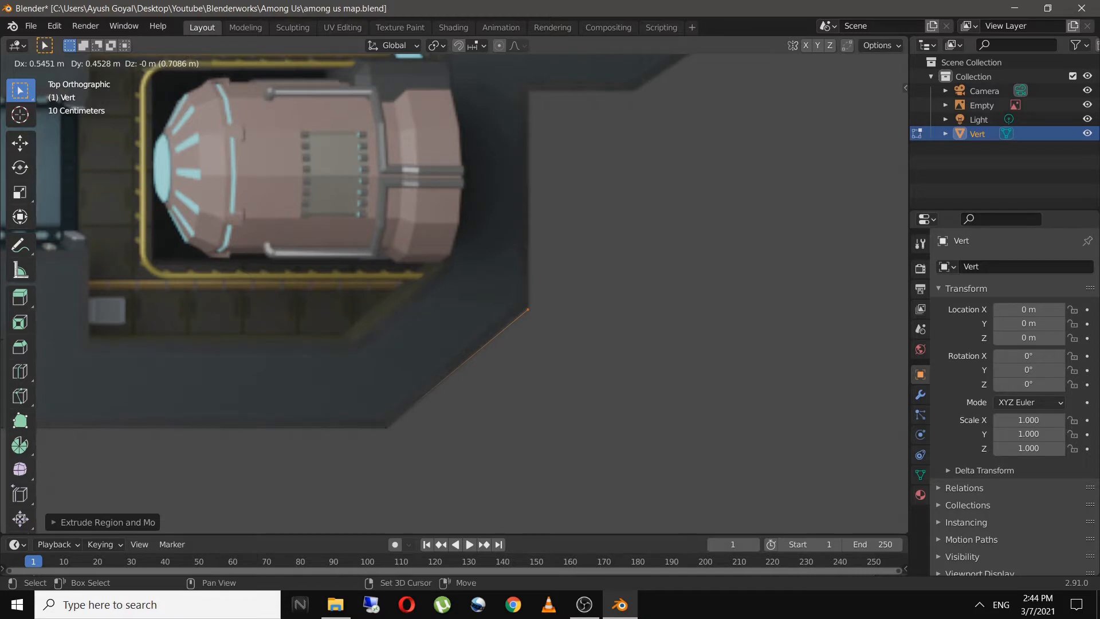
pyautogui.keyDown('shift'); pyautogui.click(528, 309); pyautogui.keyUp('shift')
pyautogui.keyDown('shift'); pyautogui.moveTo(528, 309); pyautogui.dragTo(487, 411, button='middle'); pyautogui.keyUp('shift')
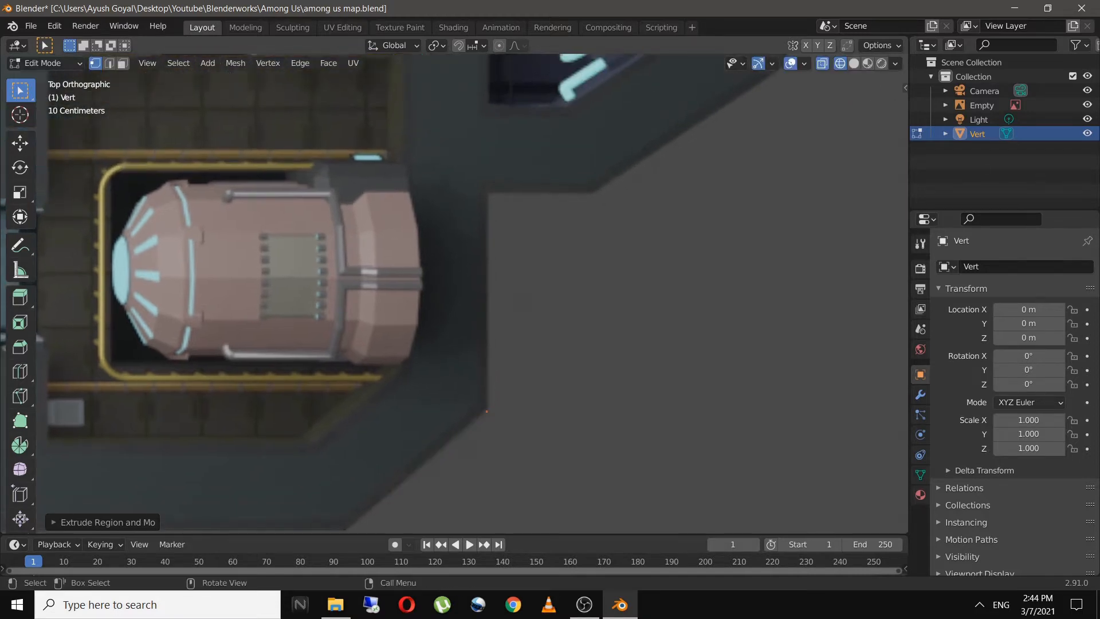
pyautogui.press('e')
pyautogui.press('y')
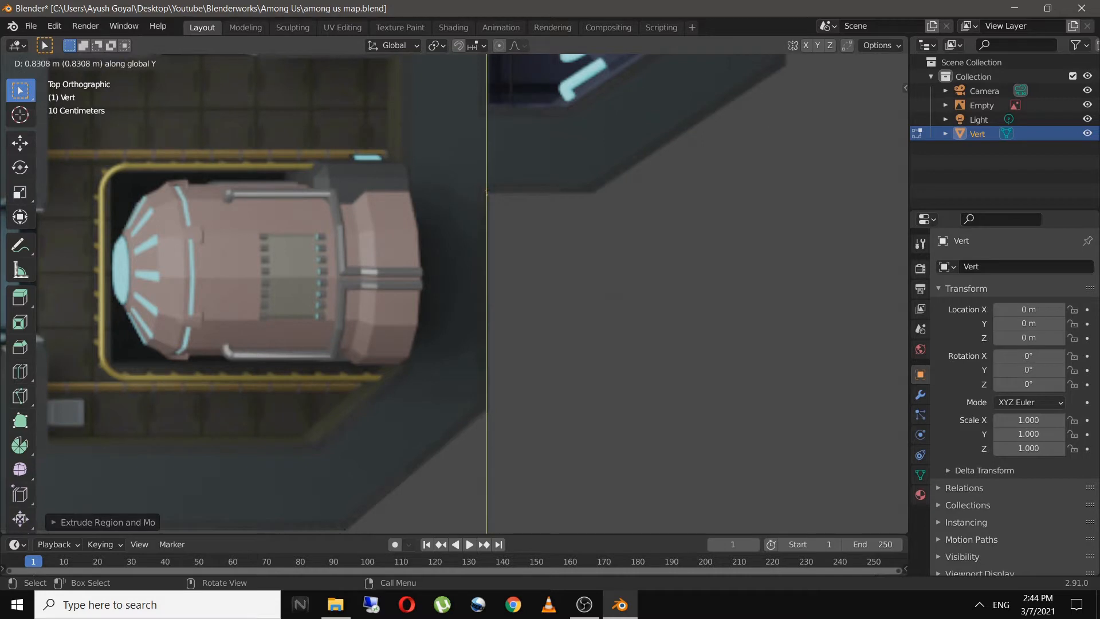
pyautogui.click(487, 193)
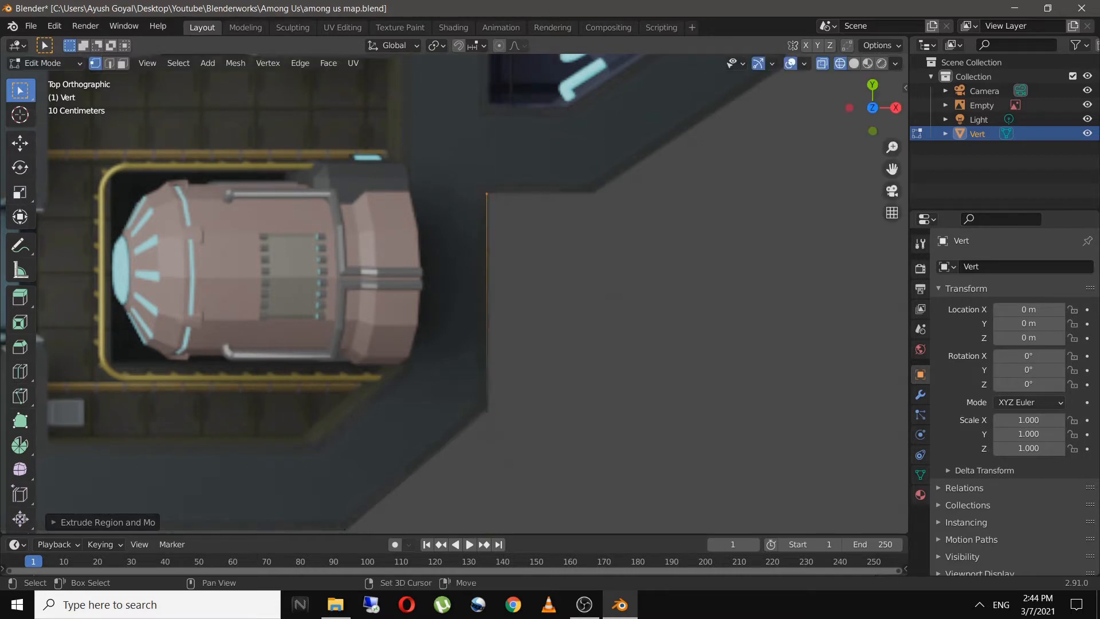
# Extrude about 0.41 m along X below the reactor room and diagonally up to the reactor's outer wall corner
pyautogui.keyDown('shift'); pyautogui.moveTo(487, 194); pyautogui.dragTo(344, 336, button='middle'); pyautogui.keyUp('shift')
pyautogui.press('e')
pyautogui.press('x')
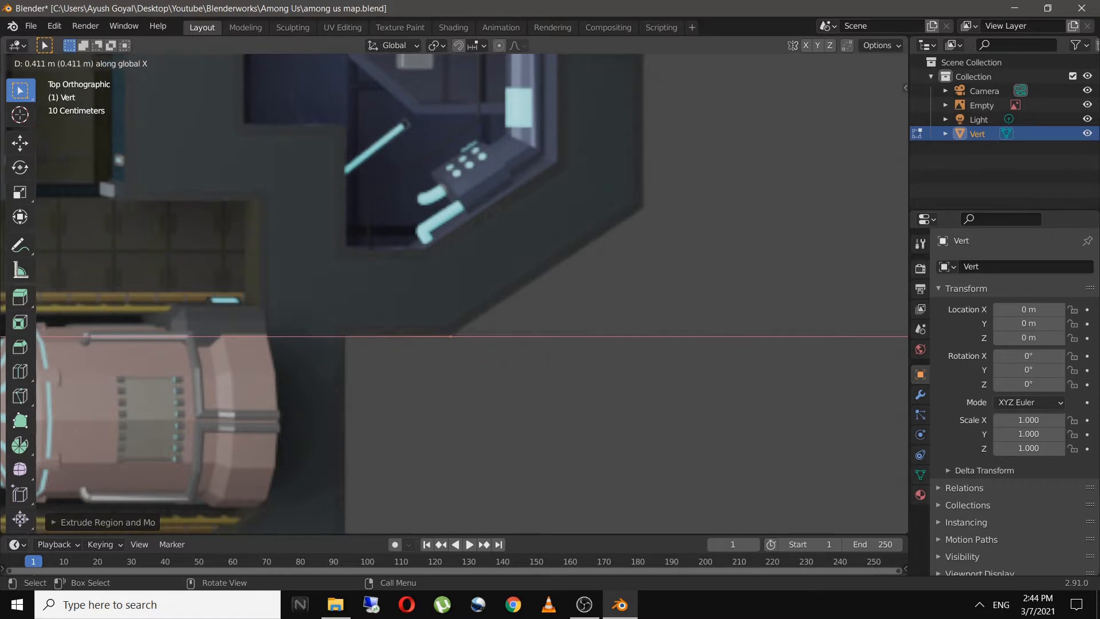
pyautogui.click(450, 336)
pyautogui.keyDown('shift'); pyautogui.moveTo(451, 336); pyautogui.dragTo(326, 427, button='middle'); pyautogui.keyUp('shift')
pyautogui.press('e')
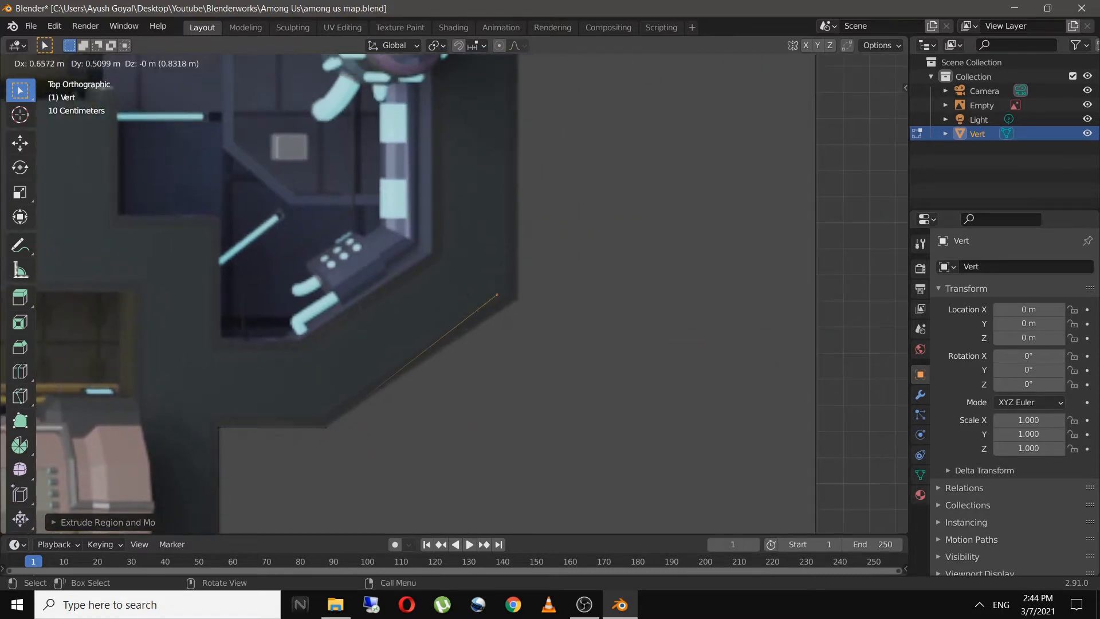
pyautogui.click(518, 299)
# Continue the outline around the reactor room and extrude up along the second engine's outer wall to its chamfered corner
pyautogui.scroll(-2, 518, 299)
pyautogui.keyDown('shift'); pyautogui.moveTo(518, 299); pyautogui.dragTo(493, 434, button='middle'); pyautogui.keyUp('shift')
pyautogui.keyDown('shift'); pyautogui.moveTo(473, 172); pyautogui.dragTo(643, 352, button='middle'); pyautogui.keyUp('shift')
pyautogui.scroll(3, 643, 351)
pyautogui.click(327, 211)
pyautogui.keyDown('shift'); pyautogui.moveTo(327, 211); pyautogui.dragTo(456, 427, button='middle'); pyautogui.keyUp('shift')
pyautogui.press('e')
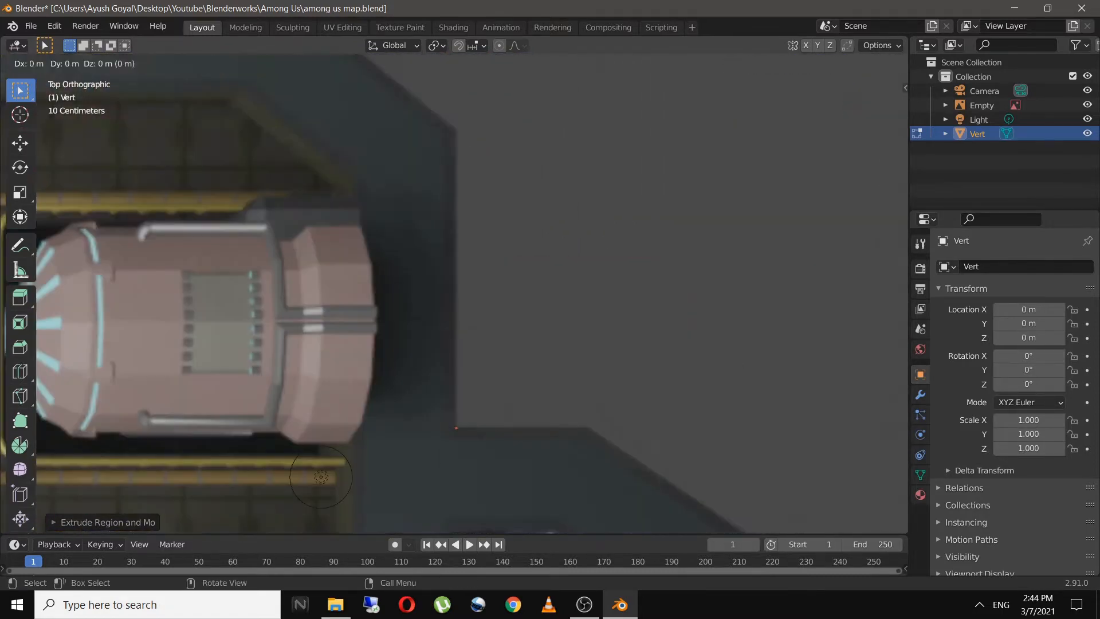
pyautogui.click(456, 130)
# Trace the diagonal edge from that corner to the second engine room's upper outer wall
pyautogui.keyDown('shift'); pyautogui.moveTo(456, 131); pyautogui.dragTo(565, 380, button='middle'); pyautogui.keyUp('shift')
pyautogui.press('y')
pyautogui.hotkey('ctrl', 'z')
pyautogui.scroll(-5, 498, 321)
pyautogui.press('y')
pyautogui.click(498, 314)
pyautogui.scroll(5, 498, 314)
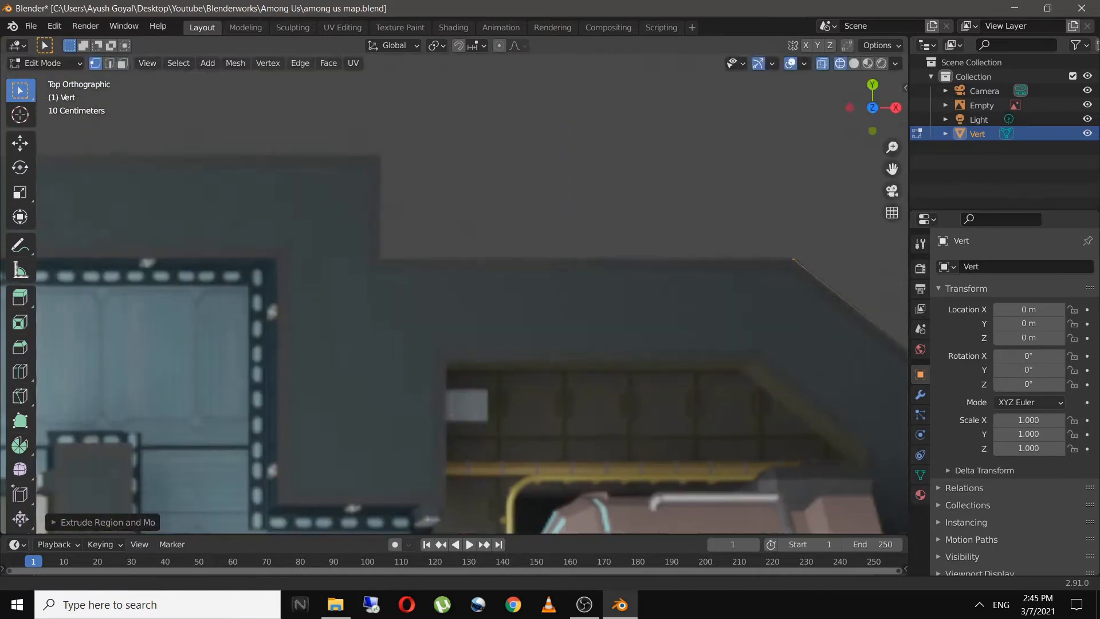
# Extrude in negative X along the second engine room's upper wall and up in Y to the top of the wall step
pyautogui.press('e')
pyautogui.press('x')
pyautogui.click(380, 260)
pyautogui.keyDown('shift'); pyautogui.moveTo(380, 259); pyautogui.dragTo(385, 370, button='middle'); pyautogui.keyUp('shift')
pyautogui.press('e')
pyautogui.press('y')
pyautogui.click(386, 267)
# Extend the outline in negative X along the map's upper outer wall, past the yellow-gridded storage room to the communications room's corner
pyautogui.keyDown('shift'); pyautogui.moveTo(417, 277); pyautogui.dragTo(876, 307, button='middle'); pyautogui.keyUp('shift')
pyautogui.press('e')
pyautogui.press('x')
pyautogui.click(373, 307)
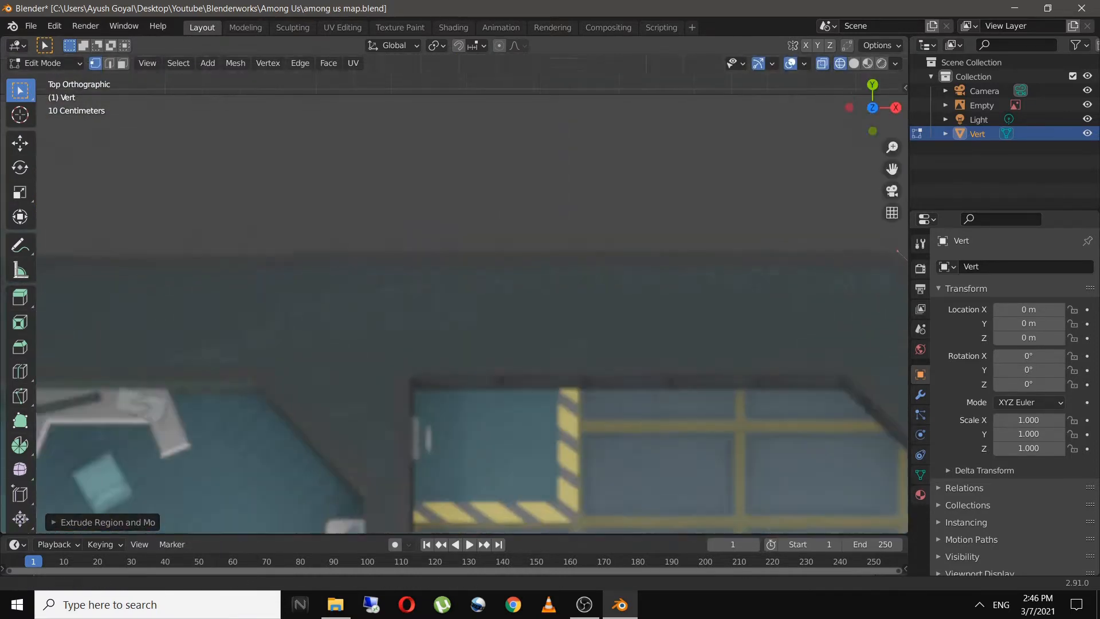
pyautogui.press('e')
pyautogui.press('x')
pyautogui.click(246, 252)
# Extrude a diagonal edge around the communications room's outer corner and a vertical edge down in Y to the inner corner
pyautogui.keyDown('shift'); pyautogui.moveTo(246, 252); pyautogui.dragTo(518, 203, button='middle'); pyautogui.keyUp('shift')
pyautogui.press('e')
pyautogui.click(410, 307)
pyautogui.press('e')
pyautogui.press('x')
pyautogui.press('y')
pyautogui.click(411, 363)
# Extrude about 0.65 m in negative X above the shields room and diagonally down to its outer side wall
pyautogui.press('e')
pyautogui.press('x')
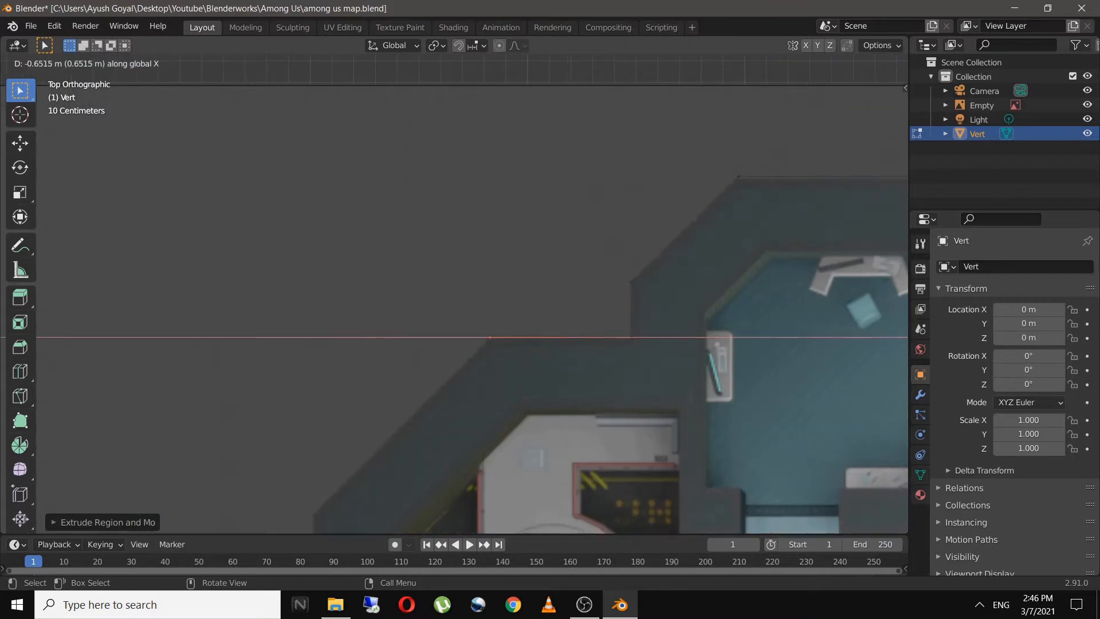
pyautogui.click(490, 338)
pyautogui.keyDown('shift'); pyautogui.moveTo(490, 337); pyautogui.dragTo(637, 187, button='middle'); pyautogui.keyUp('shift')
pyautogui.press('e')
pyautogui.click(462, 365)
# Extrude the outline down in Y along the shields room's side wall and along X towards the navigation room
pyautogui.press('e')
pyautogui.press('y')
pyautogui.press('e')
pyautogui.press('x')
pyautogui.click(499, 352)
# Extrude about 0.89 m in negative Y along the navigation room's end wall and diagonally to its lower outer corner
pyautogui.press('e')
pyautogui.press('y')
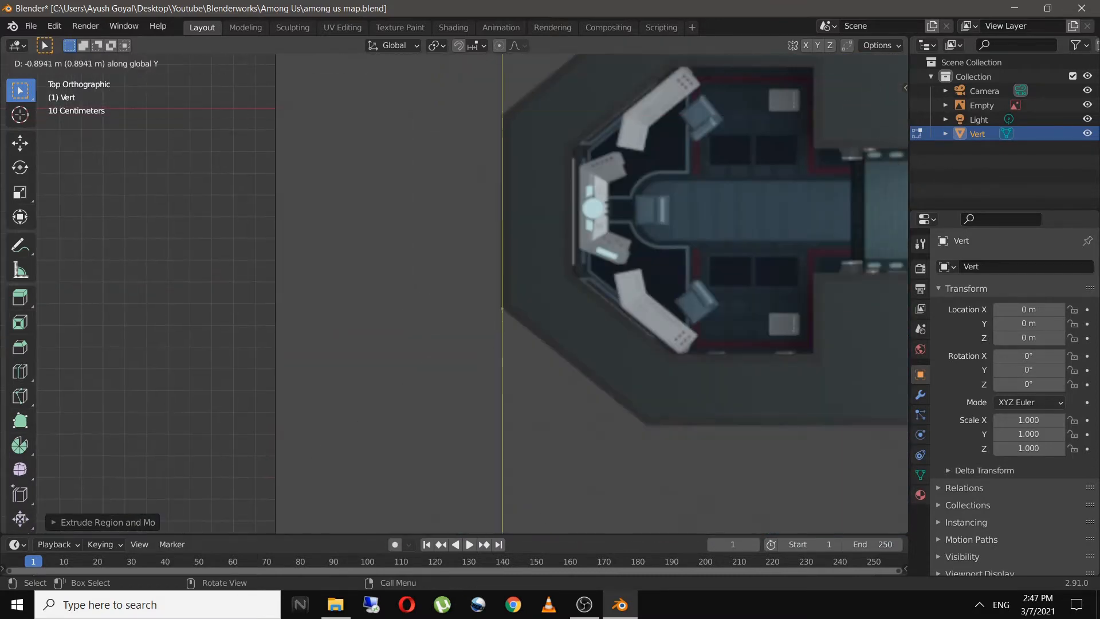
pyautogui.click(502, 310)
pyautogui.press('e')
pyautogui.click(645, 424)
# Extrude about 1.52 m along X under the navigation room to the inner corner beside the room with the round platform
pyautogui.keyDown('shift'); pyautogui.moveTo(645, 424); pyautogui.dragTo(352, 286, button='middle'); pyautogui.keyUp('shift')
pyautogui.press('e')
pyautogui.press('x')
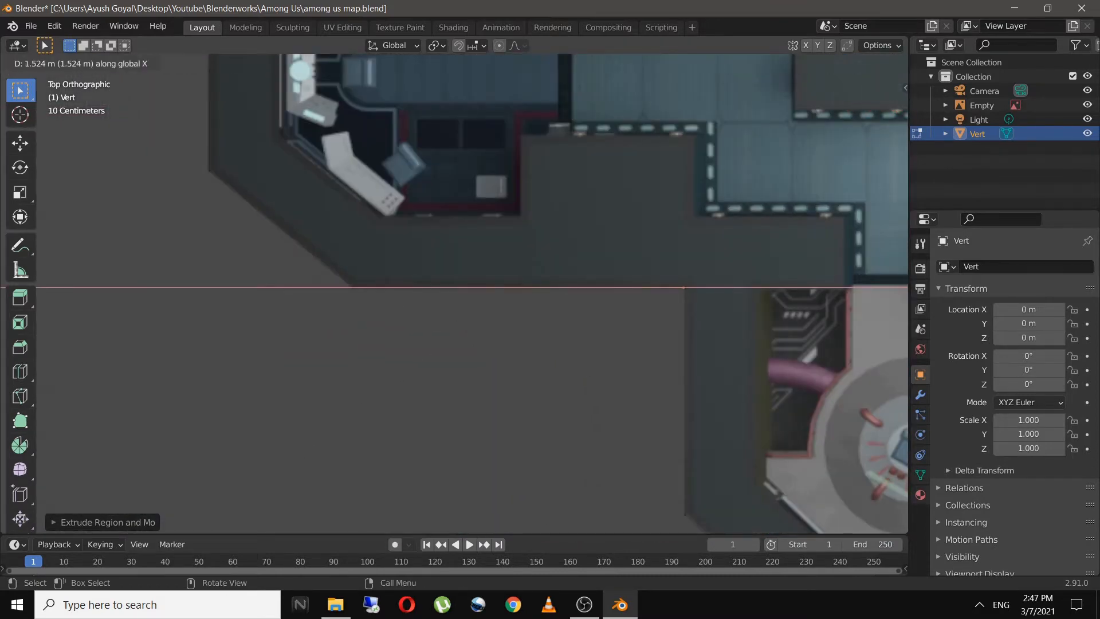
pyautogui.click(683, 287)
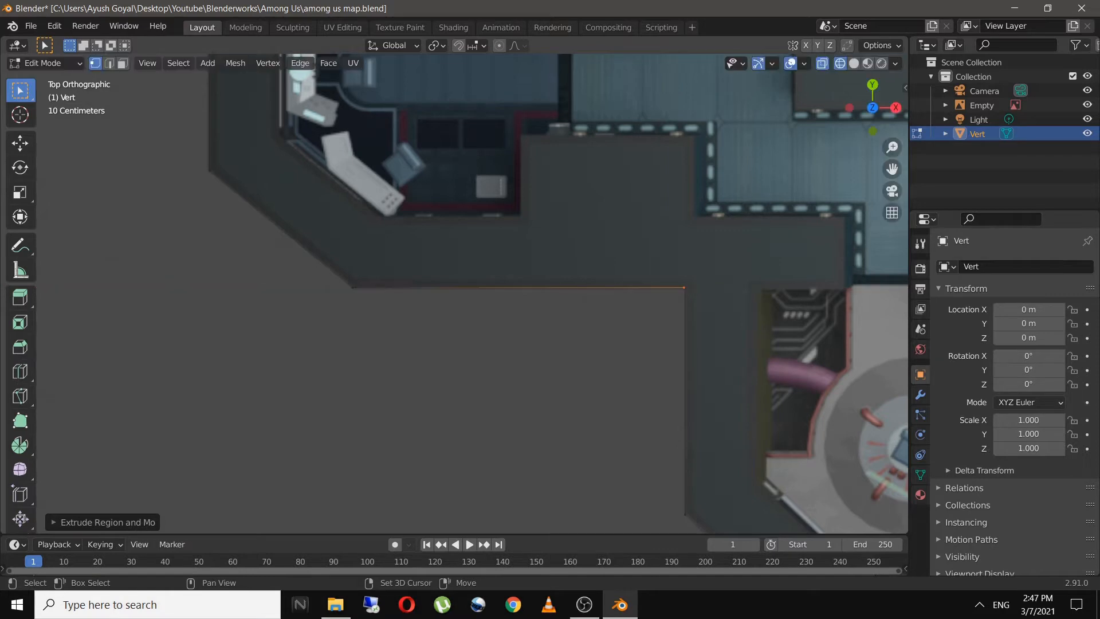
# Close the outer wall outline with a vertical edge down to the starting vertex beside the round-platform room
pyautogui.keyDown('shift'); pyautogui.moveTo(683, 287); pyautogui.dragTo(547, 191, button='middle'); pyautogui.keyUp('shift')
pyautogui.press('e')
pyautogui.press('y')
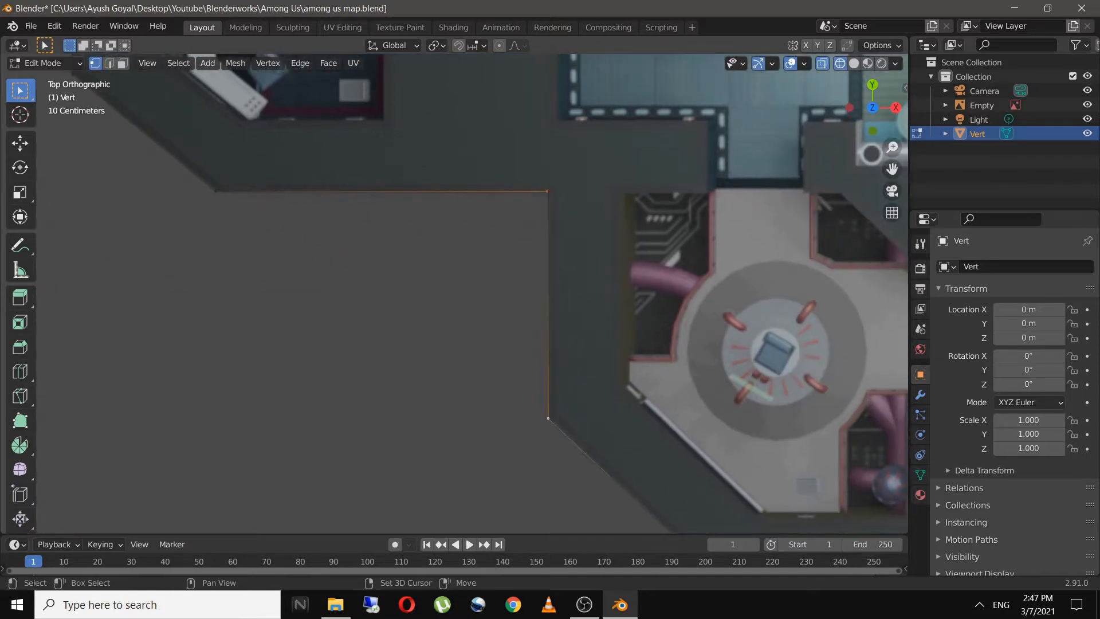
pyautogui.click(548, 418)
pyautogui.press('f')
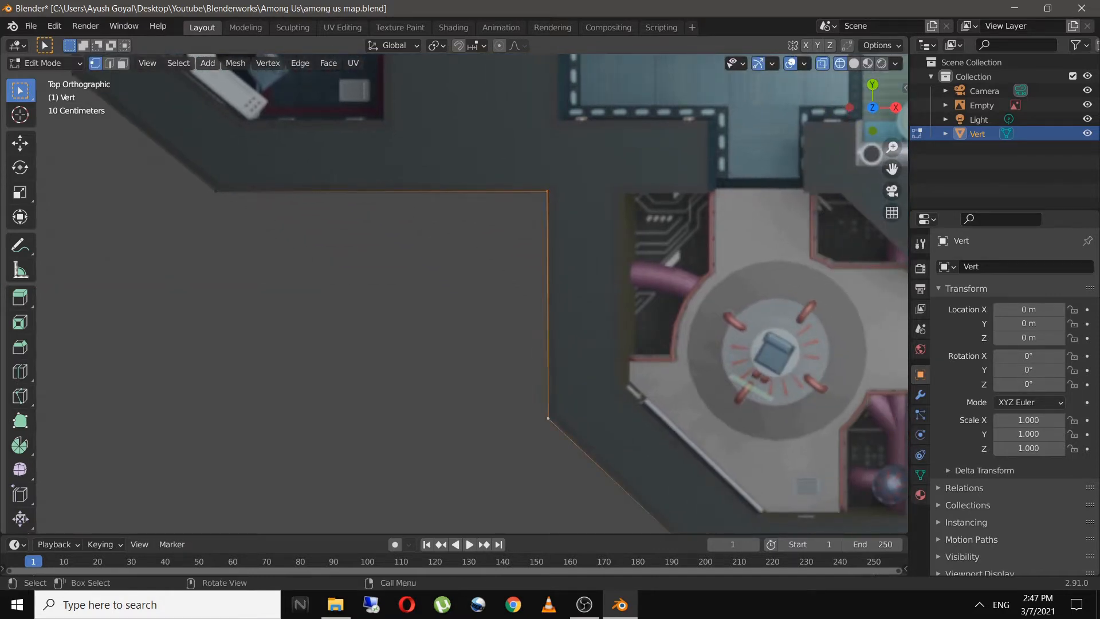
# Select the entire outline, extrude it about 0.5 m up along Z into walls, and switch to face selection
pyautogui.hotkey('alt', 'a')
pyautogui.scroll(-8, 473, 293)
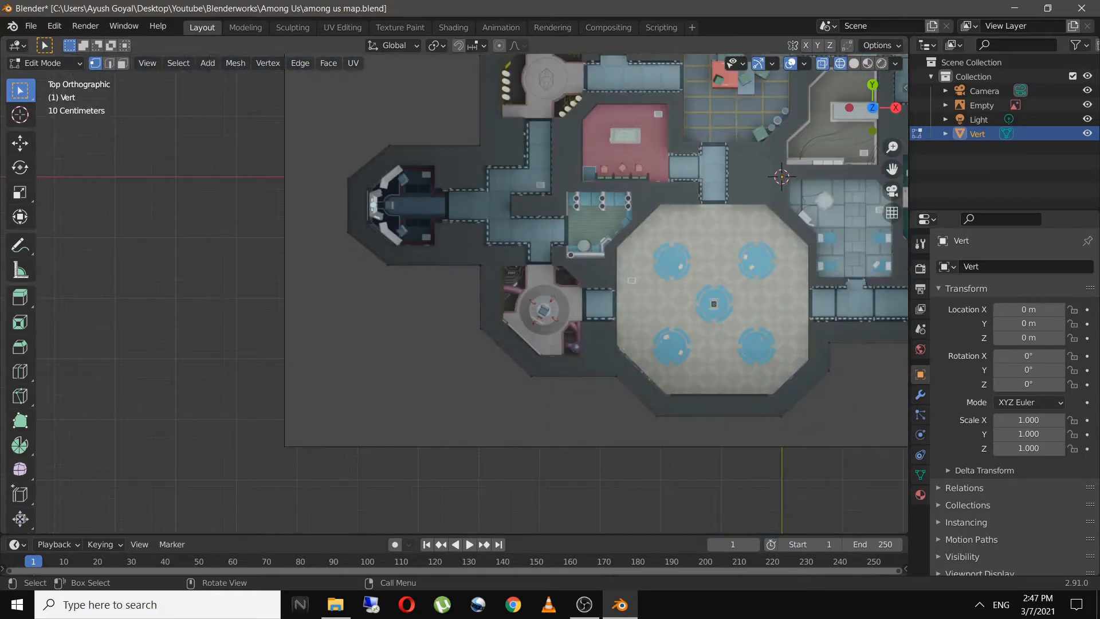
pyautogui.moveTo(473, 294); pyautogui.dragTo(477, 167, button='middle')
pyautogui.press('a')
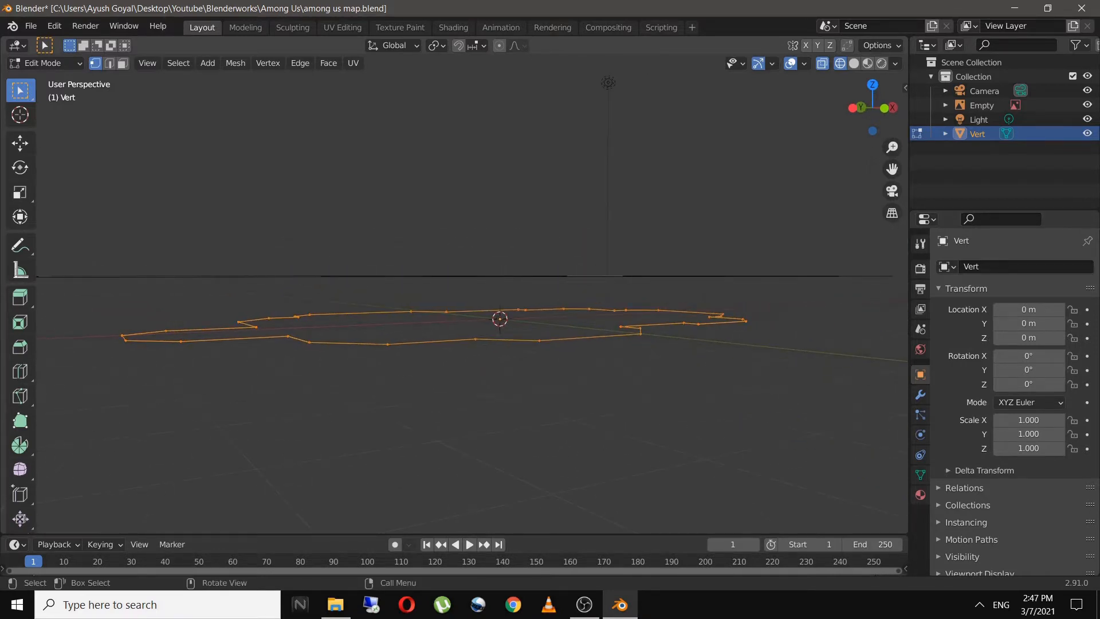
pyautogui.press('e')
pyautogui.press('z')
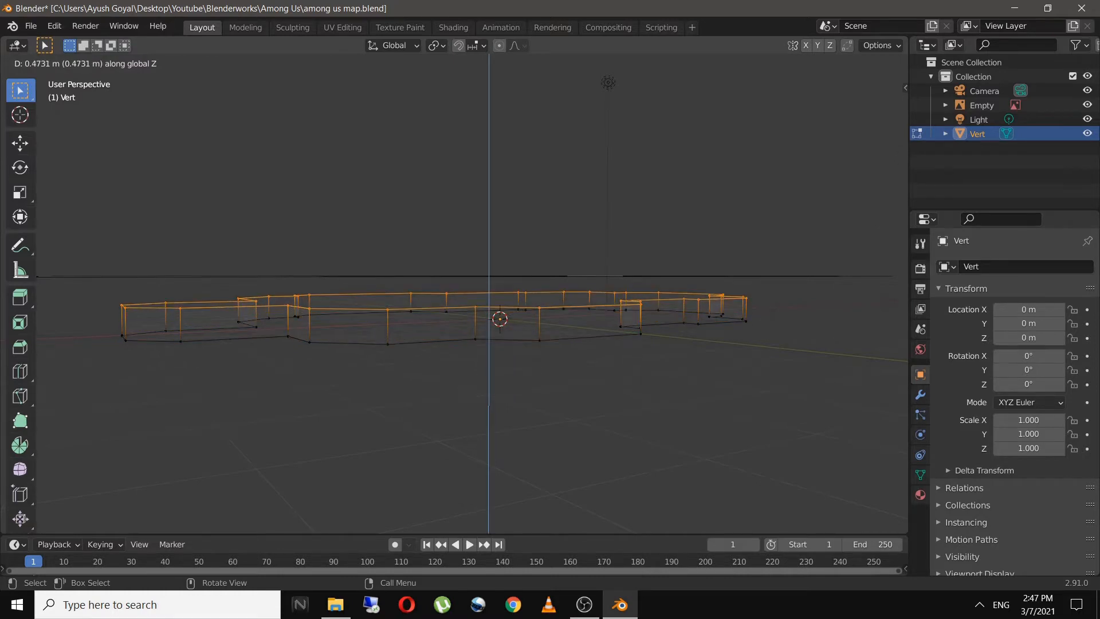
pyautogui.press('Return')
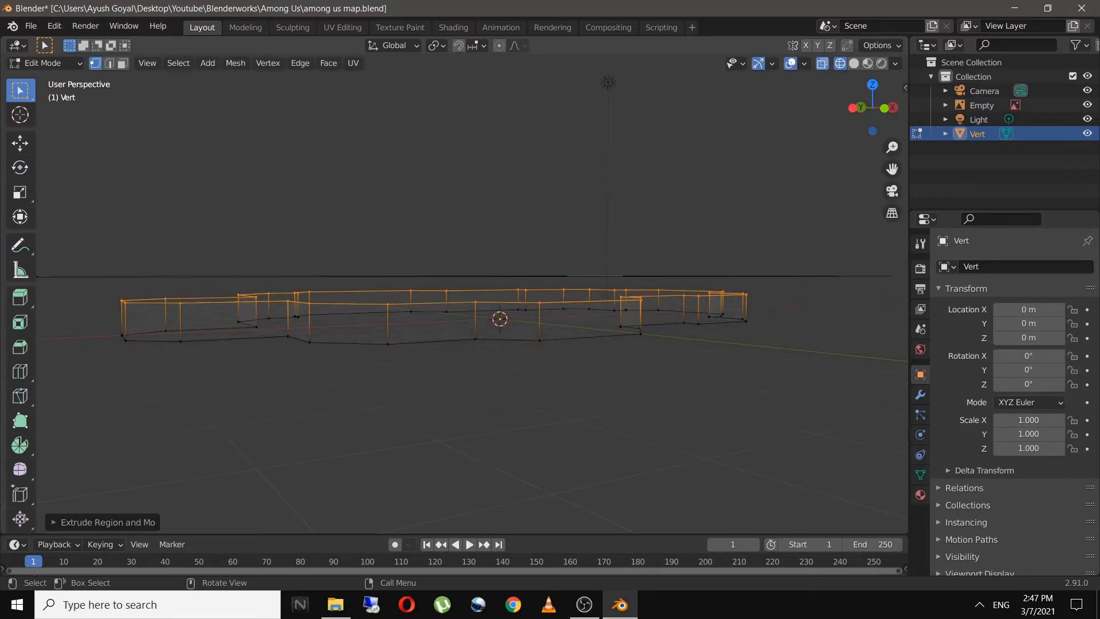
pyautogui.press('3')
pyautogui.moveTo(515, 344); pyautogui.dragTo(426, 355, button='middle')
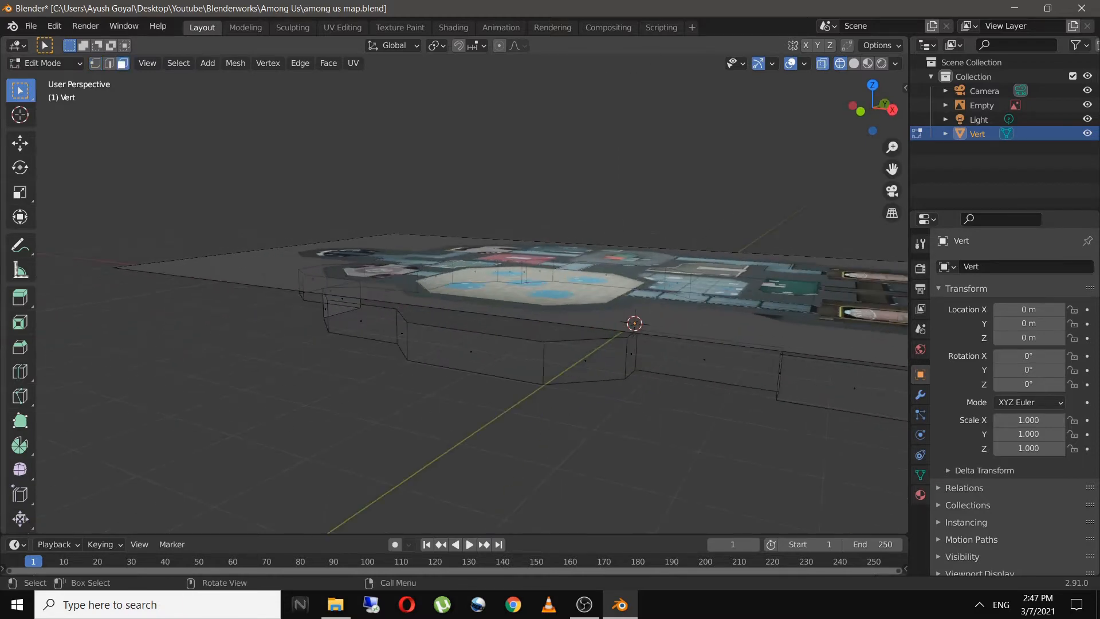
pyautogui.moveTo(458, 321); pyautogui.dragTo(535, 304, button='middle')
# Raise the extruded walls about 0.96 m along Z onto the reference image and scale them to 1.068 along Z
pyautogui.press('Tab')
pyautogui.click(510, 312)
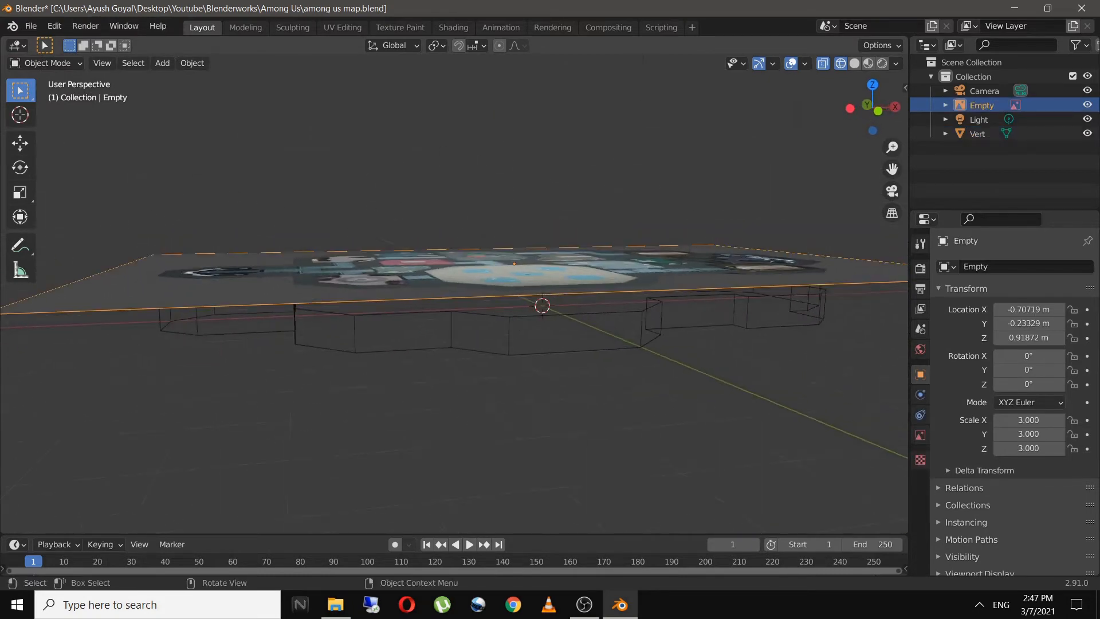
pyautogui.click(509, 335)
pyautogui.press('g')
pyautogui.press('z')
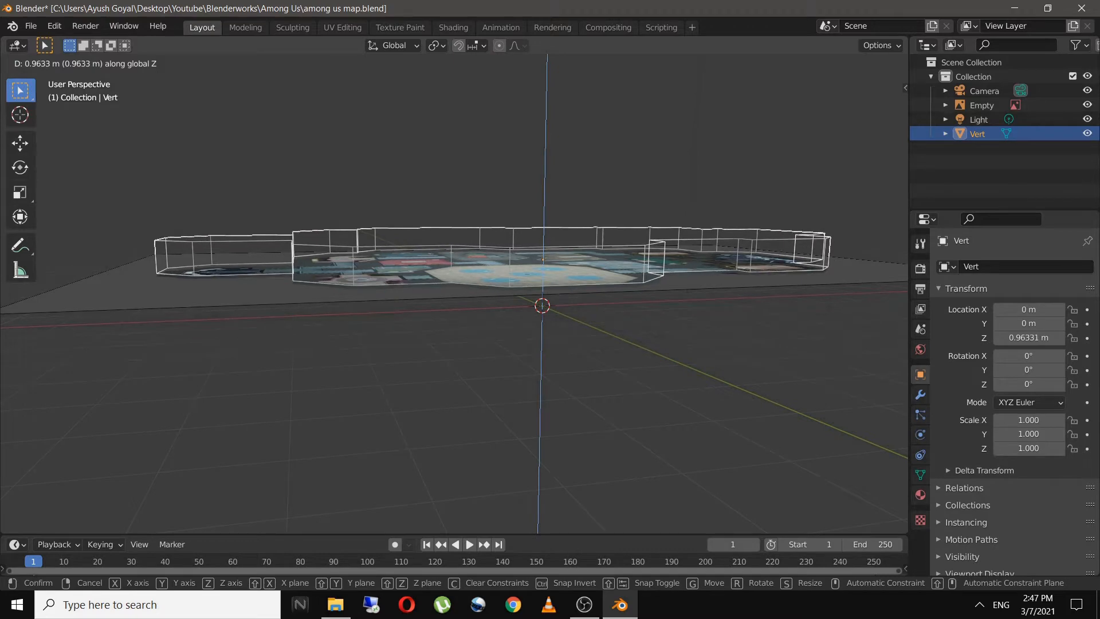
pyautogui.click(509, 289)
pyautogui.moveTo(509, 289); pyautogui.dragTo(476, 329, button='middle')
pyautogui.moveTo(458, 310); pyautogui.dragTo(401, 297, button='middle')
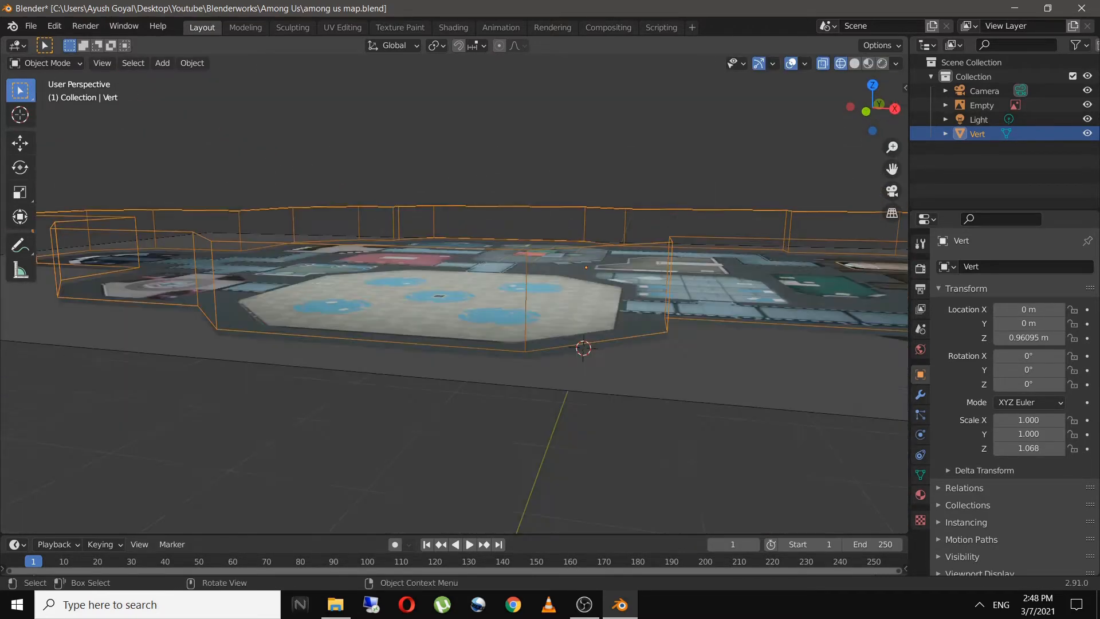
# Undo the walls' move, Z scaling and vertical extrusion, back to the flat outline
pyautogui.hotkey('ctrl', 'z')
pyautogui.hotkey('ctrl', 'z')
pyautogui.hotkey('ctrl', 'z')
pyautogui.hotkey('ctrl', 'z')
pyautogui.hotkey('ctrl', 'z')
pyautogui.hotkey('ctrl', 'z')
pyautogui.hotkey('ctrl', 'z')
pyautogui.hotkey('ctrl', 'shift', 'z')
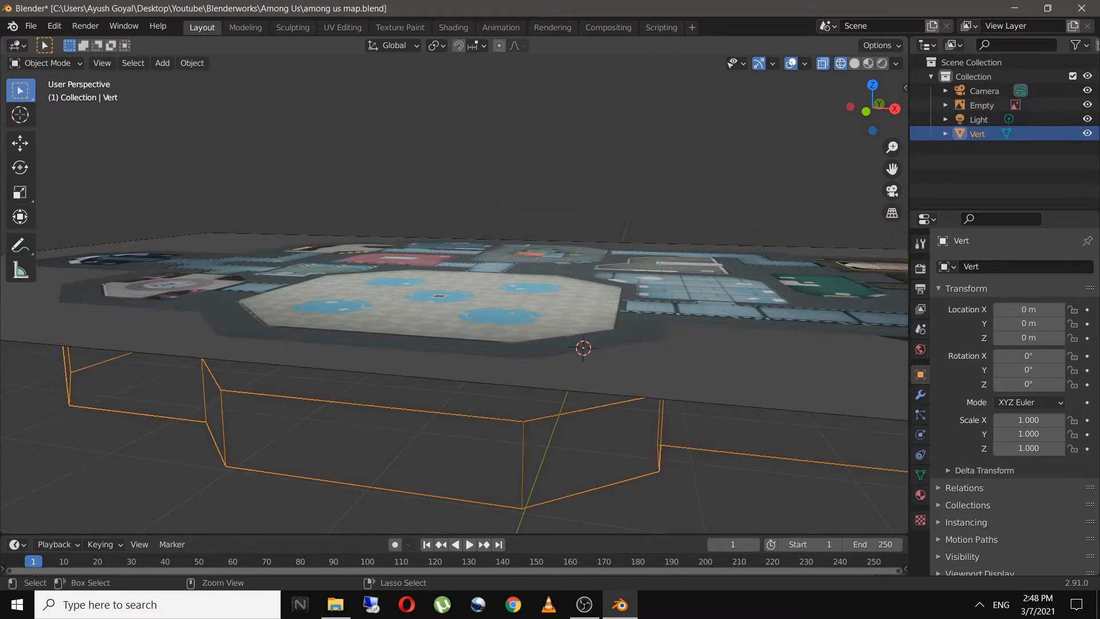
pyautogui.press('Tab')
pyautogui.hotkey('ctrl', 'z')
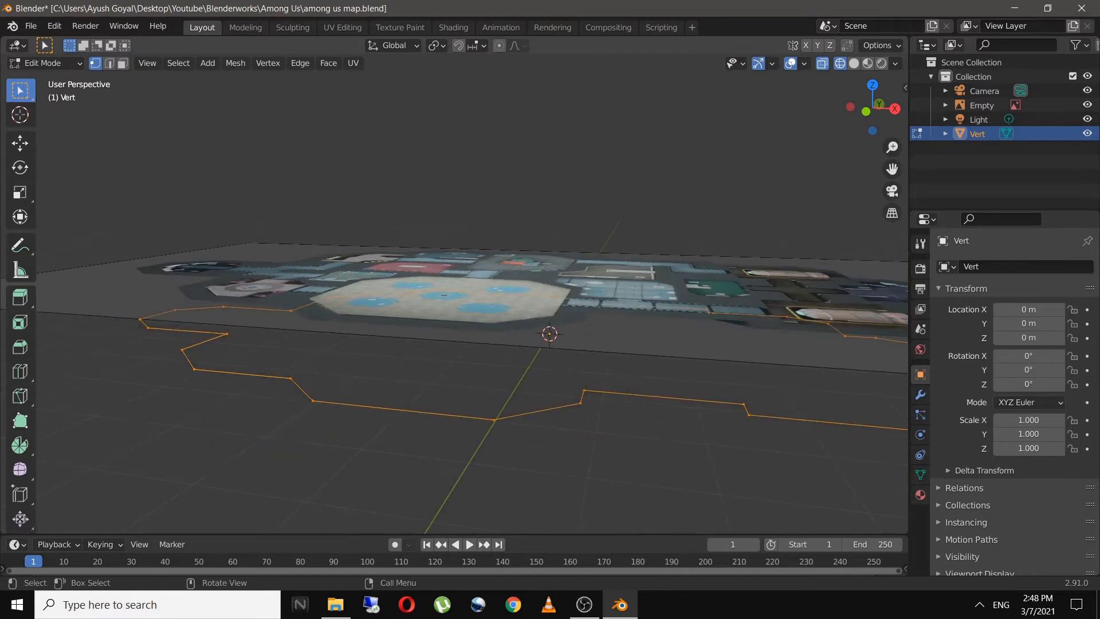
# View the outline from the top, return to Object Mode and save the file
pyautogui.press('KP_7')
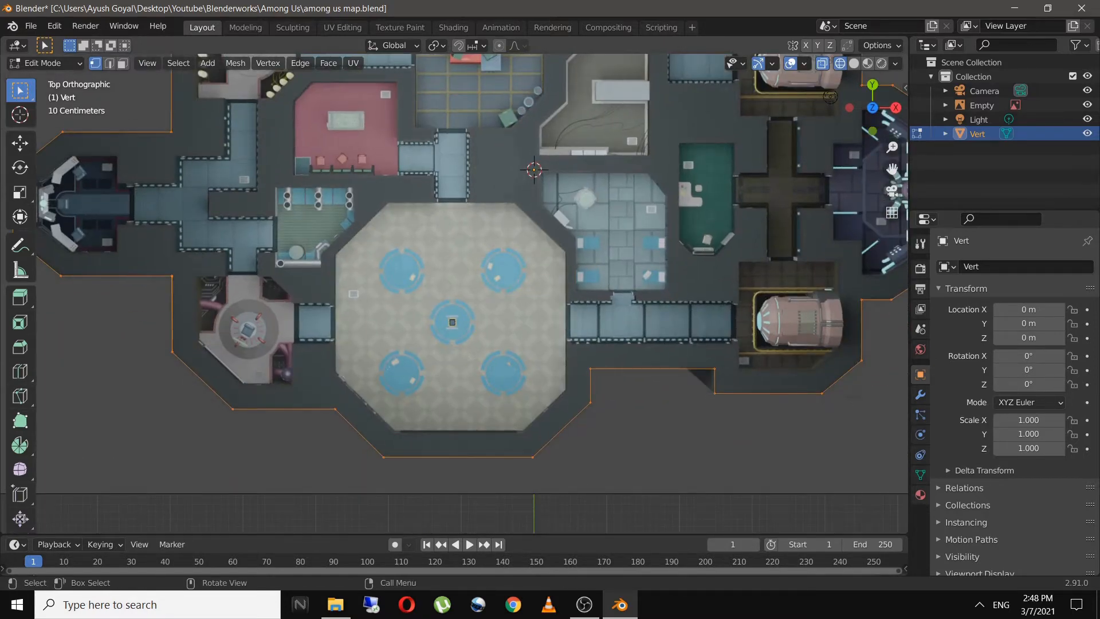
pyautogui.scroll(2, 471, 286)
pyautogui.keyDown('shift'); pyautogui.moveTo(458, 286); pyautogui.dragTo(630, 255, button='middle'); pyautogui.keyUp('shift')
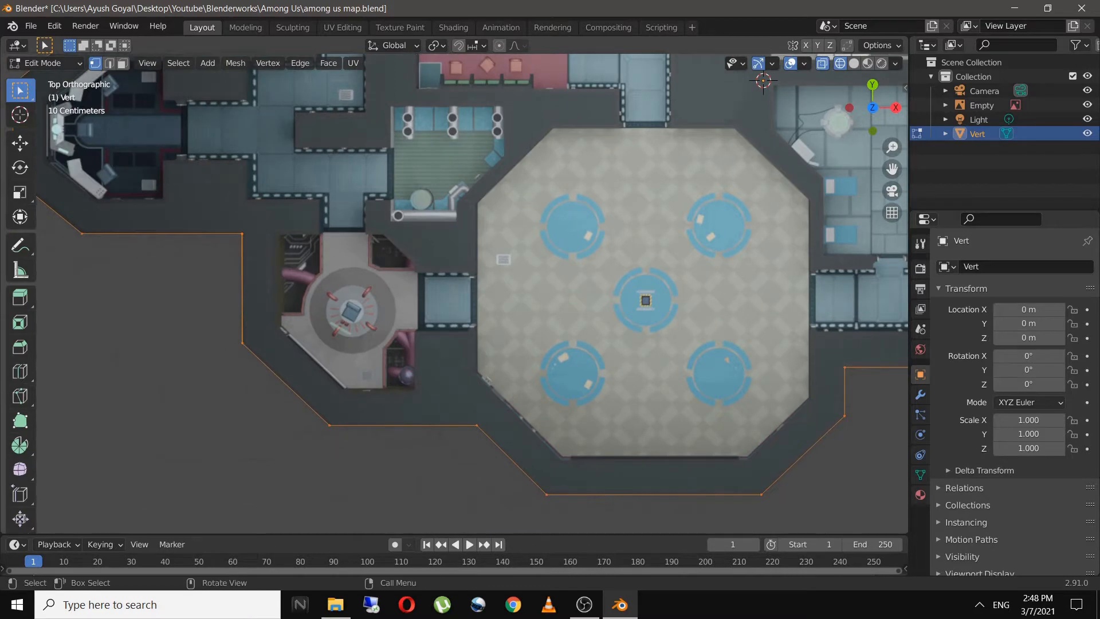
pyautogui.press('Tab')
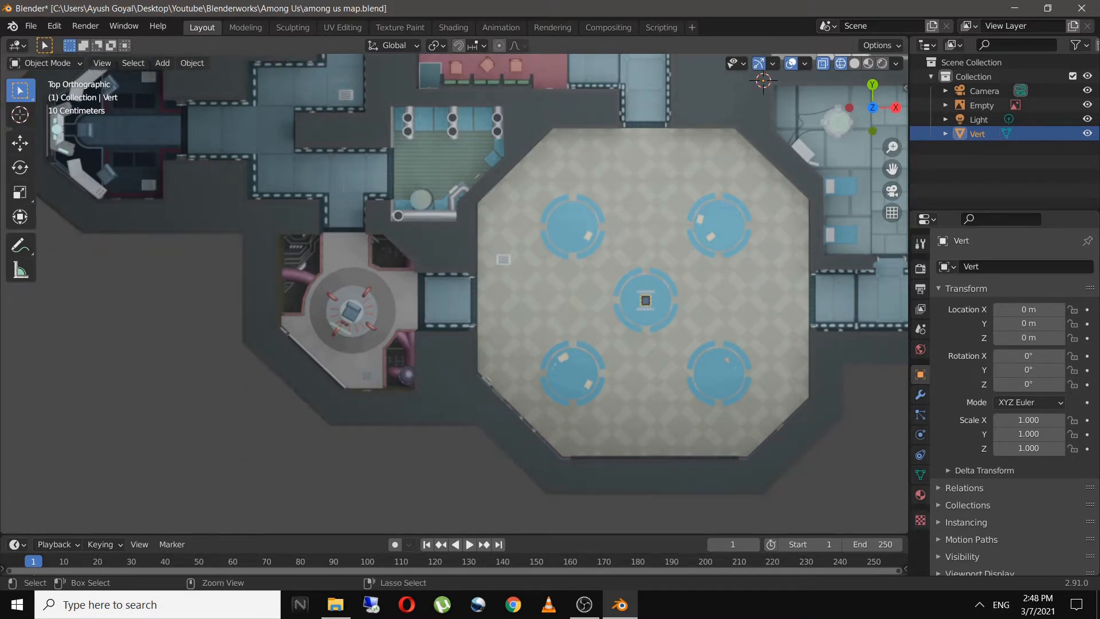
pyautogui.hotkey('ctrl', 's')
# Add a Single Vert mesh object for tracing the inner walls
pyautogui.scroll(-1, 454, 293)
pyautogui.keyDown('shift'); pyautogui.moveTo(455, 293); pyautogui.dragTo(515, 342, button='middle'); pyautogui.keyUp('shift')
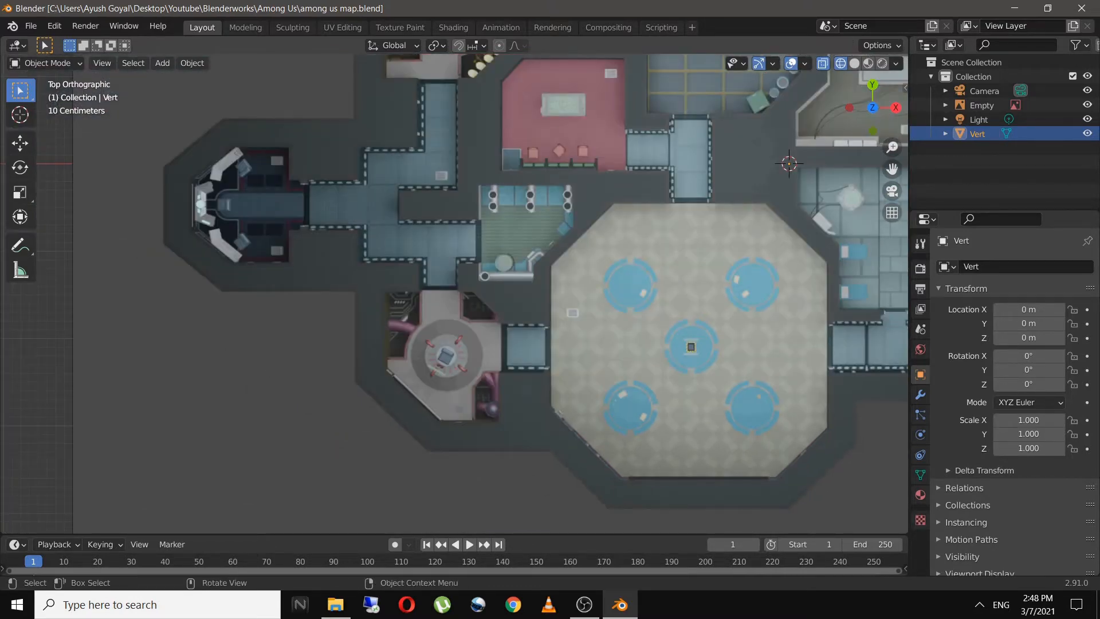
pyautogui.click(162, 63)
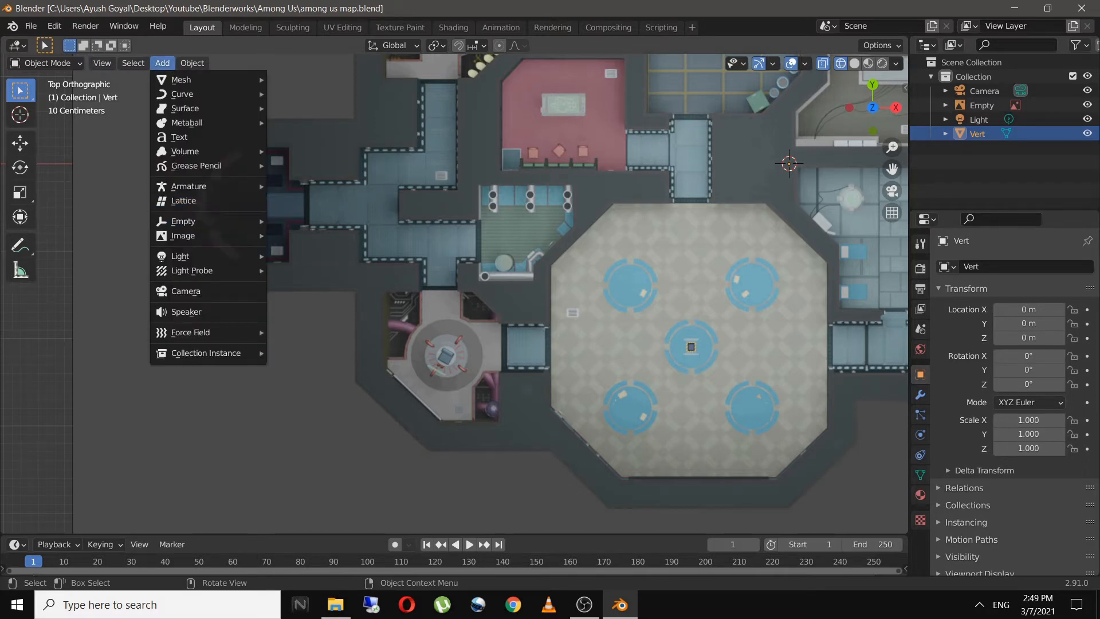
pyautogui.moveTo(181, 79)
pyautogui.moveTo(307, 297)
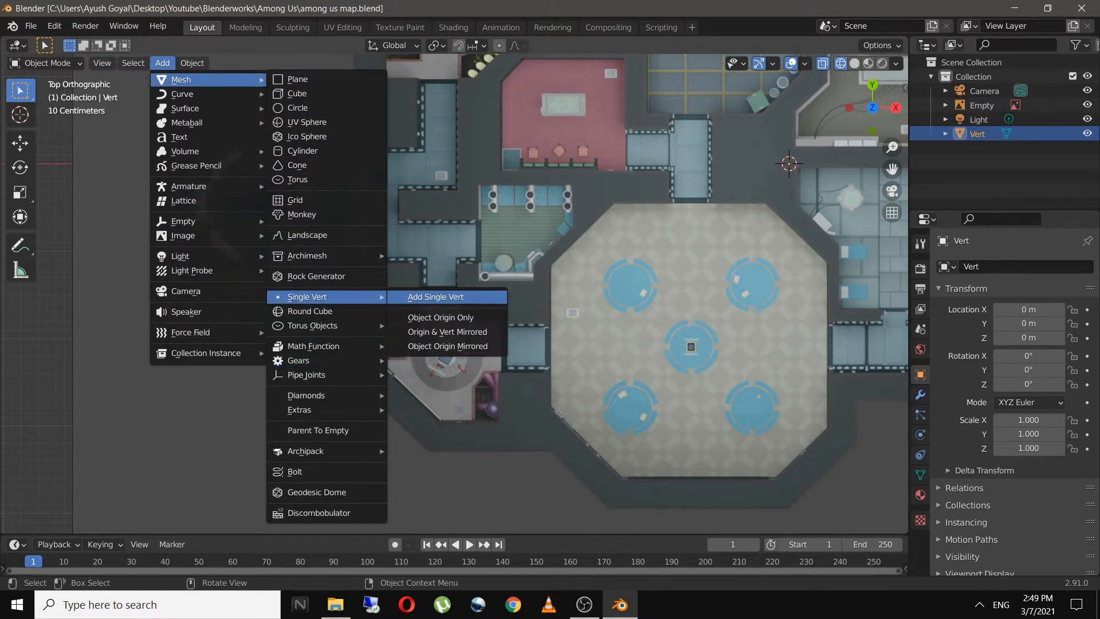
pyautogui.click(435, 297)
# Place the new vertex at the octagonal room's lower right corner and extrude it along the adjoining diagonal wall
pyautogui.keyDown('shift'); pyautogui.moveTo(436, 297); pyautogui.dragTo(289, 205, button='middle'); pyautogui.keyUp('shift')
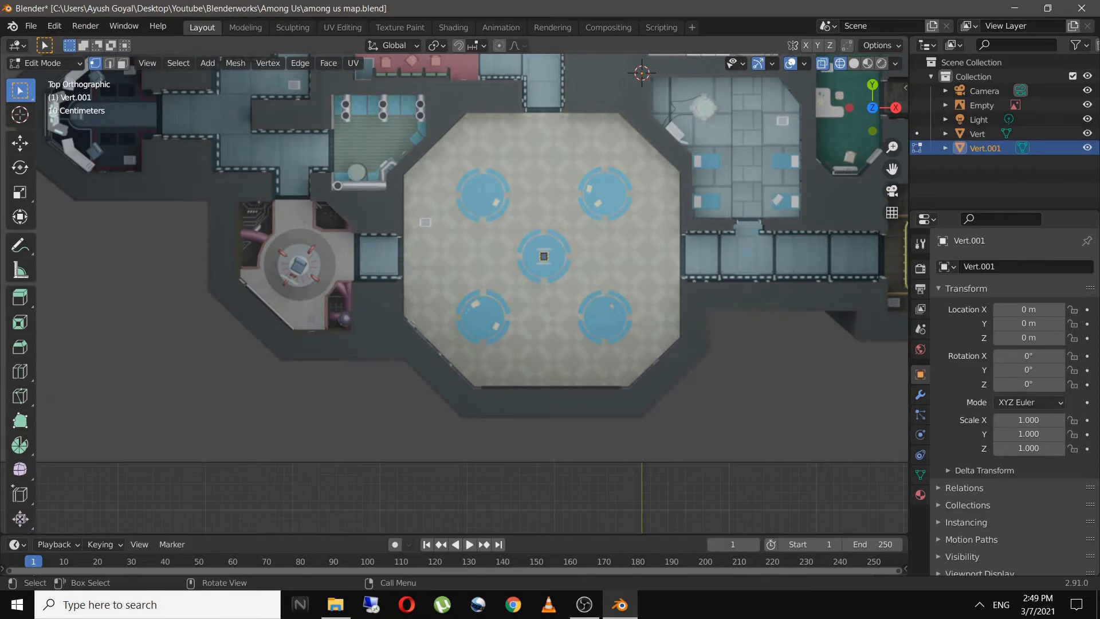
pyautogui.scroll(3, 473, 258)
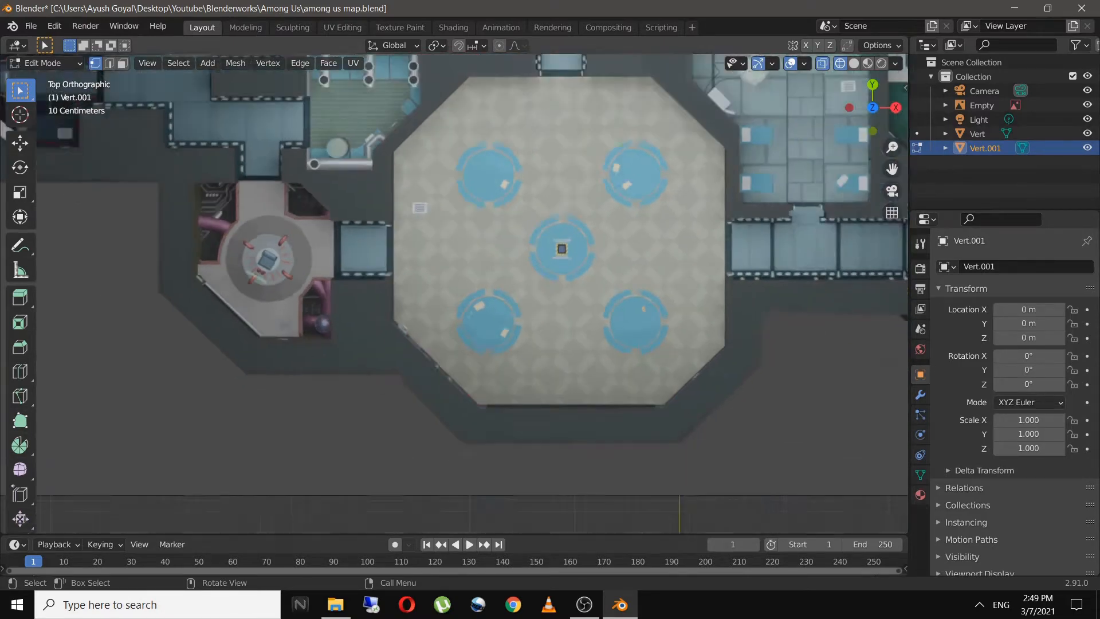
pyautogui.scroll(-3, 473, 258)
pyautogui.press('g')
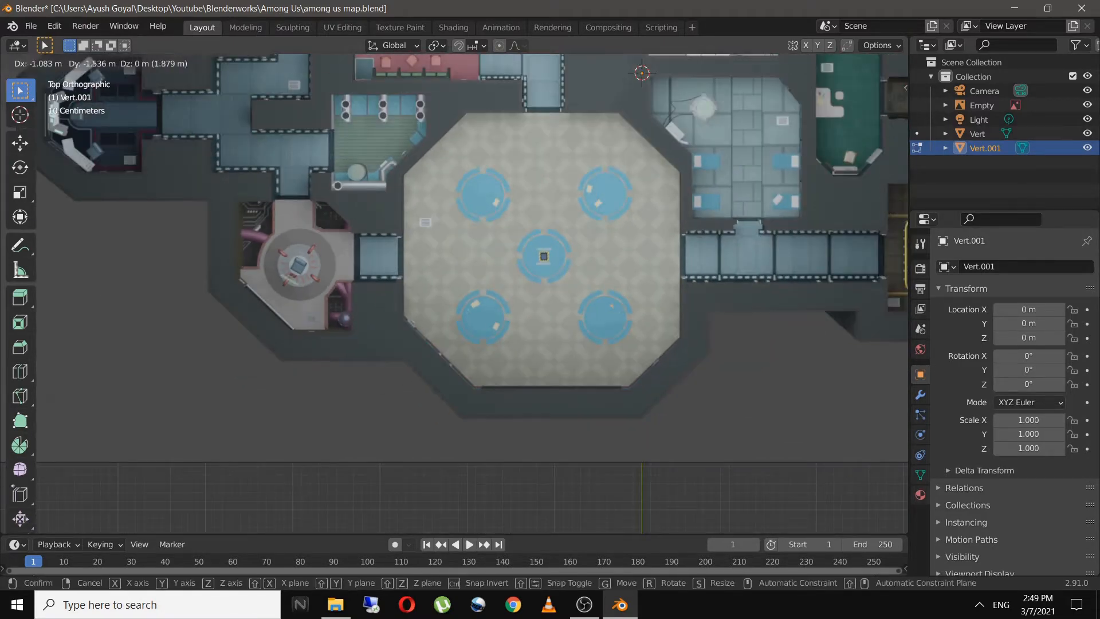
pyautogui.scroll(8, 515, 509)
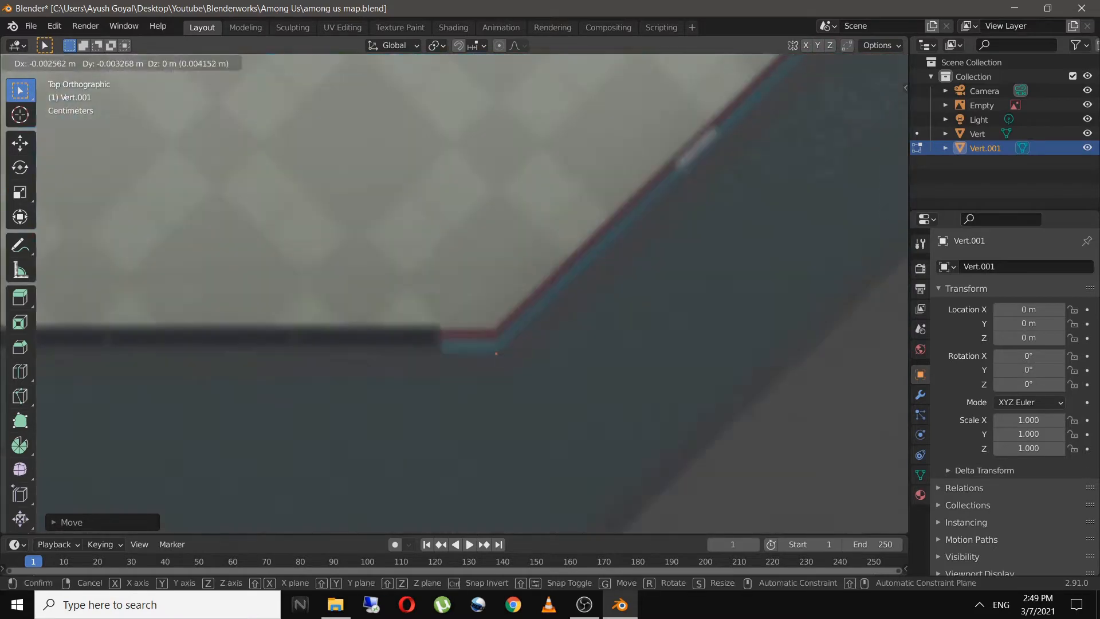
pyautogui.click(514, 510)
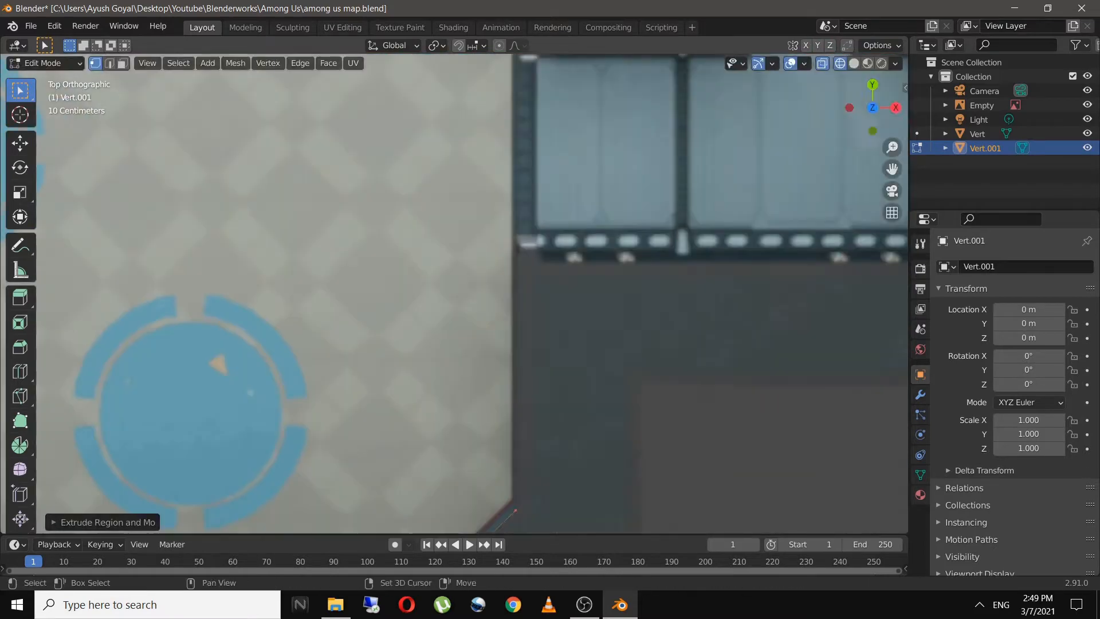
# Extrude along Y up the octagonal room's side wall to the corridor, then along X under the corridor
pyautogui.press('e')
pyautogui.press('y')
pyautogui.click(516, 261)
pyautogui.keyDown('shift'); pyautogui.moveTo(516, 261); pyautogui.dragTo(248, 291, button='middle'); pyautogui.keyUp('shift')
pyautogui.press('e')
pyautogui.press('x')
pyautogui.click(845, 301)
# Extrude along X under the first engine room and about 0.44 m diagonally across its outer corner
pyautogui.keyDown('shift'); pyautogui.moveTo(845, 300); pyautogui.dragTo(280, 226, button='middle'); pyautogui.keyUp('shift')
pyautogui.press('e')
pyautogui.press('x')
pyautogui.press('e')
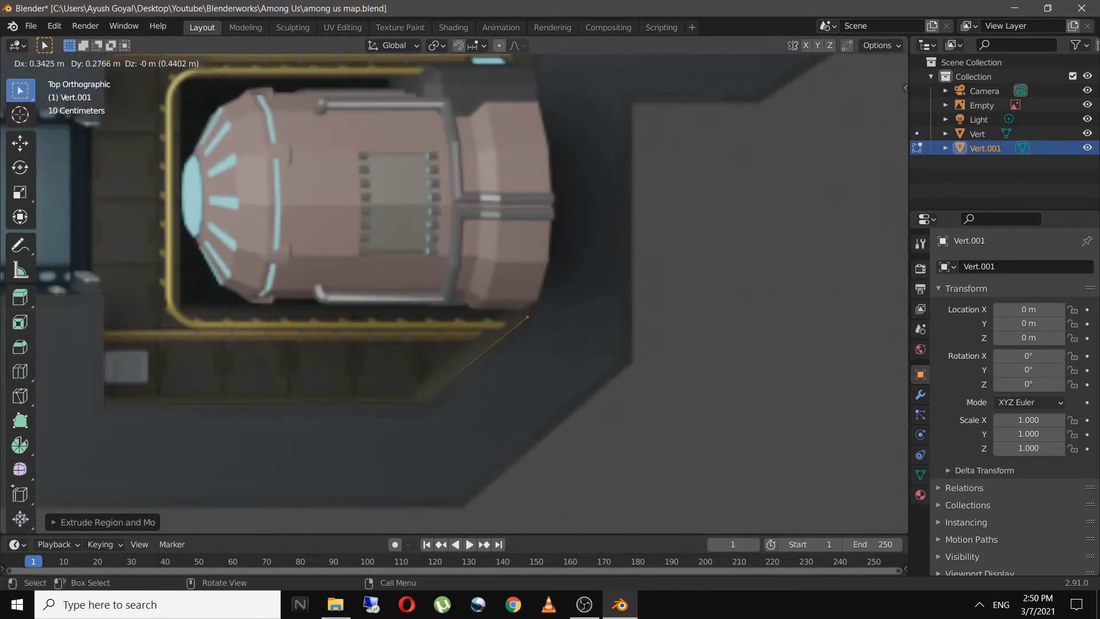
pyautogui.click(528, 317)
# Extrude along Y up the first engine room's outer wall, then back along X over its upper wall
pyautogui.keyDown('shift'); pyautogui.moveTo(527, 317); pyautogui.dragTo(491, 468, button='middle'); pyautogui.keyUp('shift')
pyautogui.press('e')
pyautogui.press('y')
pyautogui.click(491, 91)
pyautogui.keyDown('shift'); pyautogui.moveTo(491, 91); pyautogui.dragTo(682, 307, button='middle'); pyautogui.keyUp('shift')
pyautogui.press('e')
pyautogui.press('x')
pyautogui.click(523, 307)
# Extrude about 0.47 m in negative Y down the reactor room's inner wall, then along X and Y around its lower step
pyautogui.keyDown('shift'); pyautogui.moveTo(523, 307); pyautogui.dragTo(491, 447, button='middle'); pyautogui.keyUp('shift')
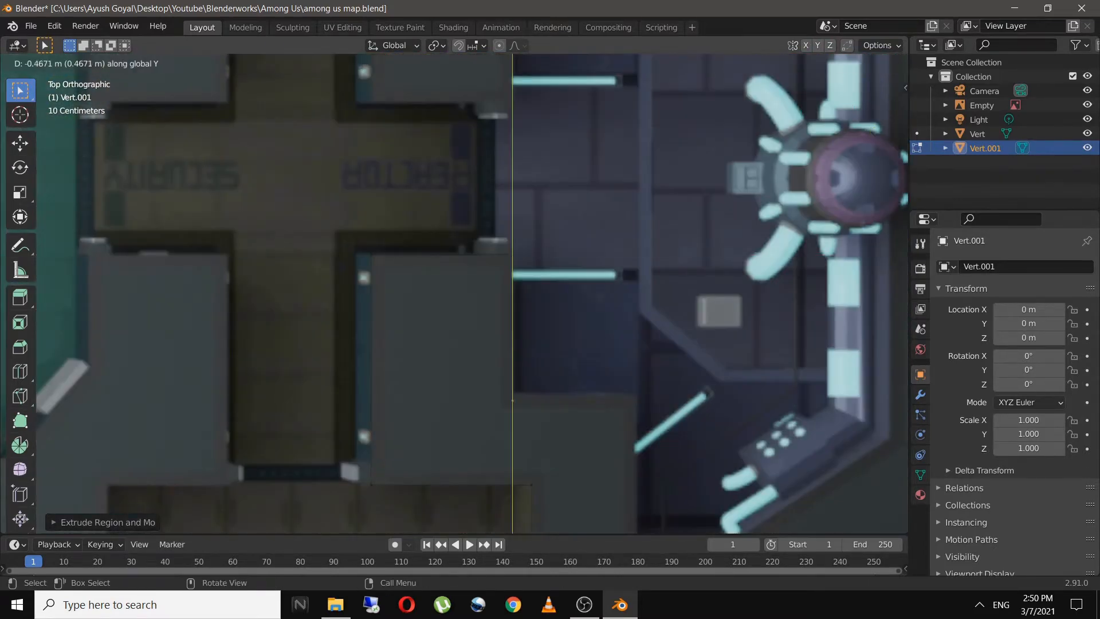
pyautogui.click(513, 400)
pyautogui.keyDown('shift'); pyautogui.moveTo(513, 400); pyautogui.dragTo(365, 319, button='middle'); pyautogui.keyUp('shift')
pyautogui.press('e')
pyautogui.press('x')
pyautogui.click(490, 314)
pyautogui.press('e')
pyautogui.press('y')
pyautogui.click(490, 457)
# Trace the reactor room's upper corner to the end of its top wall, then extrude down along Y to the step
pyautogui.keyDown('shift'); pyautogui.moveTo(491, 457); pyautogui.dragTo(389, 371, button='middle'); pyautogui.keyUp('shift')
pyautogui.scroll(-3, 479, 370)
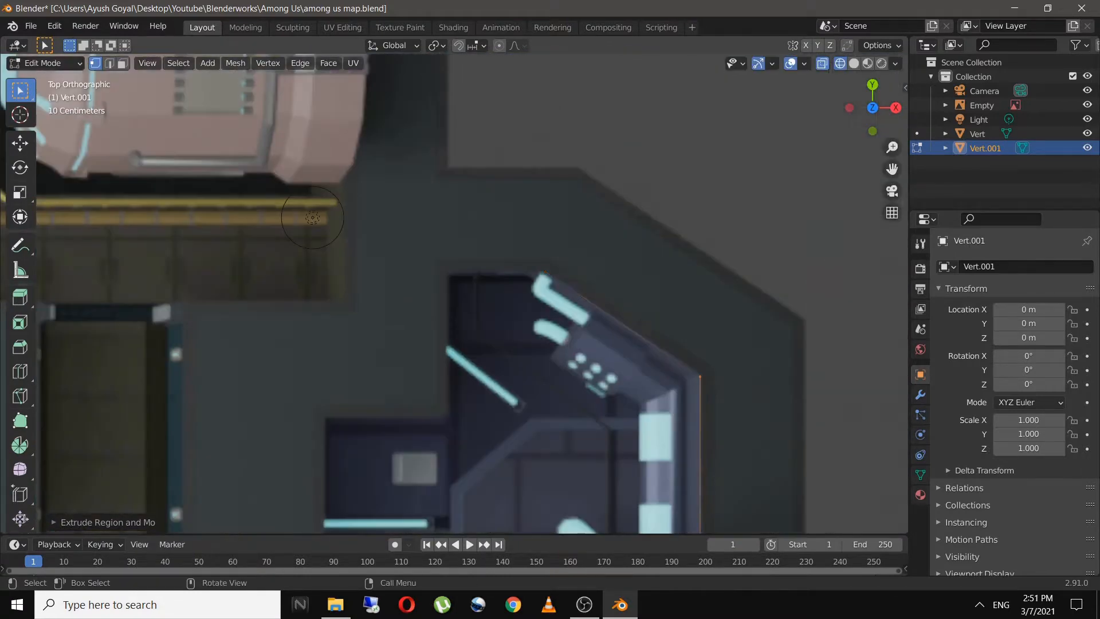
pyautogui.click(451, 272)
pyautogui.keyDown('shift'); pyautogui.moveTo(450, 271); pyautogui.dragTo(459, 196, button='middle'); pyautogui.keyUp('shift')
pyautogui.press('e')
pyautogui.press('y')
pyautogui.click(458, 341)
# Extrude along X over the reactor room's upper step and about 0.41 m in negative Y to the cross-shaped corridor
pyautogui.keyDown('shift'); pyautogui.moveTo(459, 341); pyautogui.dragTo(565, 304, button='middle'); pyautogui.keyUp('shift')
pyautogui.press('e')
pyautogui.press('x')
pyautogui.click(439, 305)
pyautogui.keyDown('shift'); pyautogui.moveTo(439, 305); pyautogui.dragTo(518, 192, button='middle'); pyautogui.keyUp('shift')
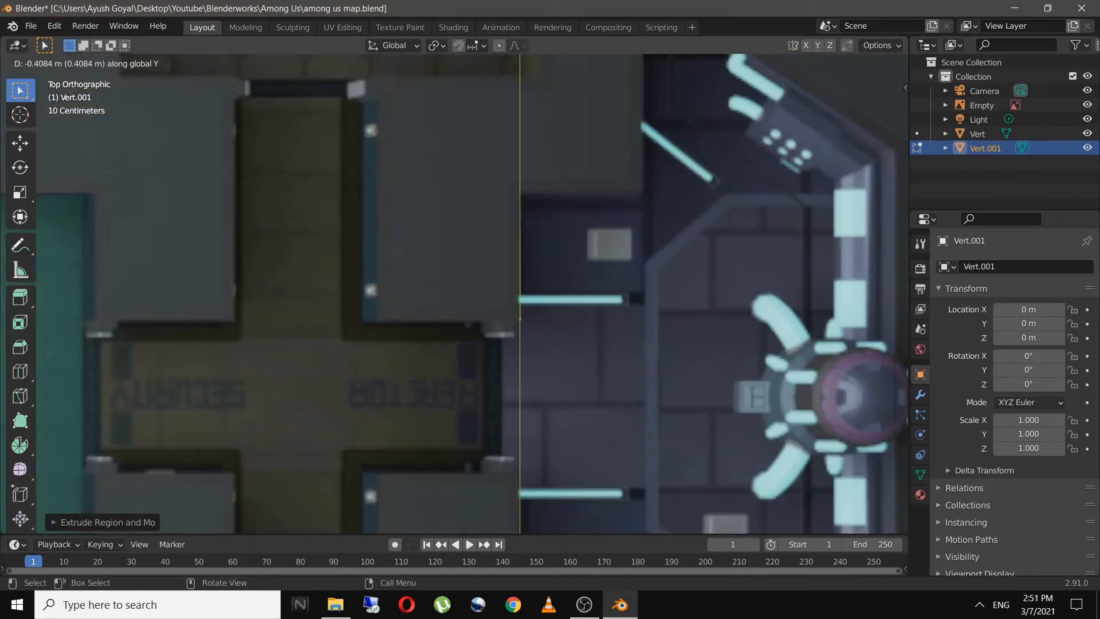
pyautogui.click(561, 318)
# Extrude along X and Y around the cross-shaped corridor's corner, then along X under the second engine room to its outer corner
pyautogui.press('e')
pyautogui.press('x')
pyautogui.click(606, 331)
pyautogui.press('e')
pyautogui.press('y')
pyautogui.keyDown('shift'); pyautogui.moveTo(602, 143); pyautogui.dragTo(584, 335, button='middle'); pyautogui.keyUp('shift')
pyautogui.press('e')
pyautogui.press('x')
pyautogui.click(639, 334)
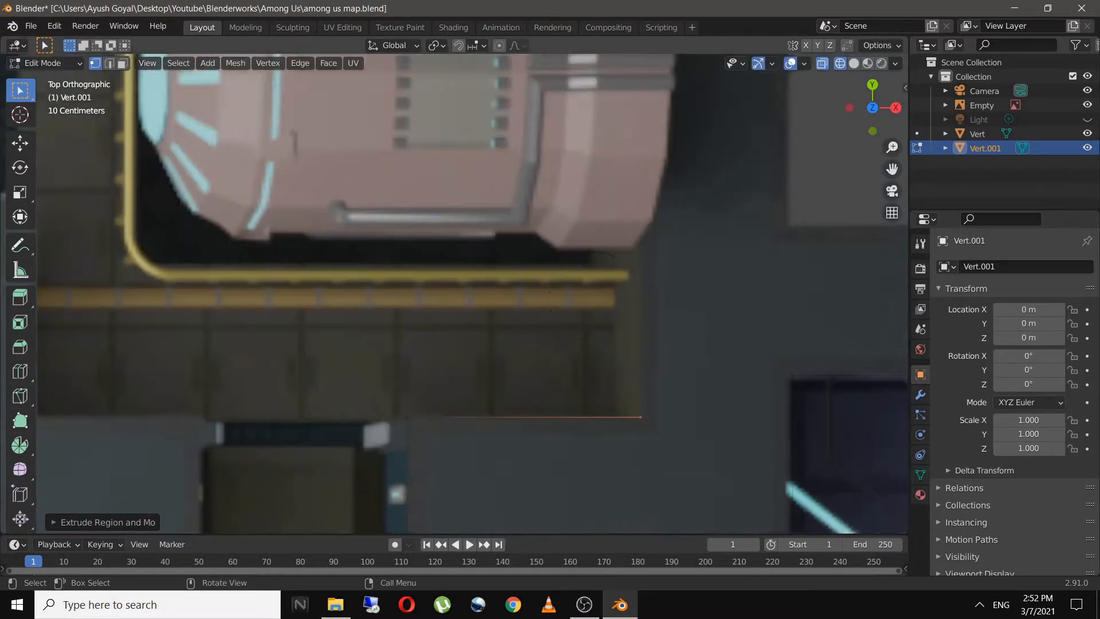
# Extrude along Y up the second engine room's outer wall and diagonally across its upper corner
pyautogui.press('e')
pyautogui.press('y')
pyautogui.click(600, 181)
pyautogui.press('e')
pyautogui.click(500, 107)
# Extrude along X across the second engine room's upper wall, then along Y down its inner wall to the hallway
pyautogui.keyDown('shift'); pyautogui.moveTo(500, 108); pyautogui.dragTo(735, 311, button='middle'); pyautogui.keyUp('shift')
pyautogui.press('e')
pyautogui.press('x')
pyautogui.click(486, 311)
pyautogui.scroll(3, 486, 311)
pyautogui.press('e')
pyautogui.press('y')
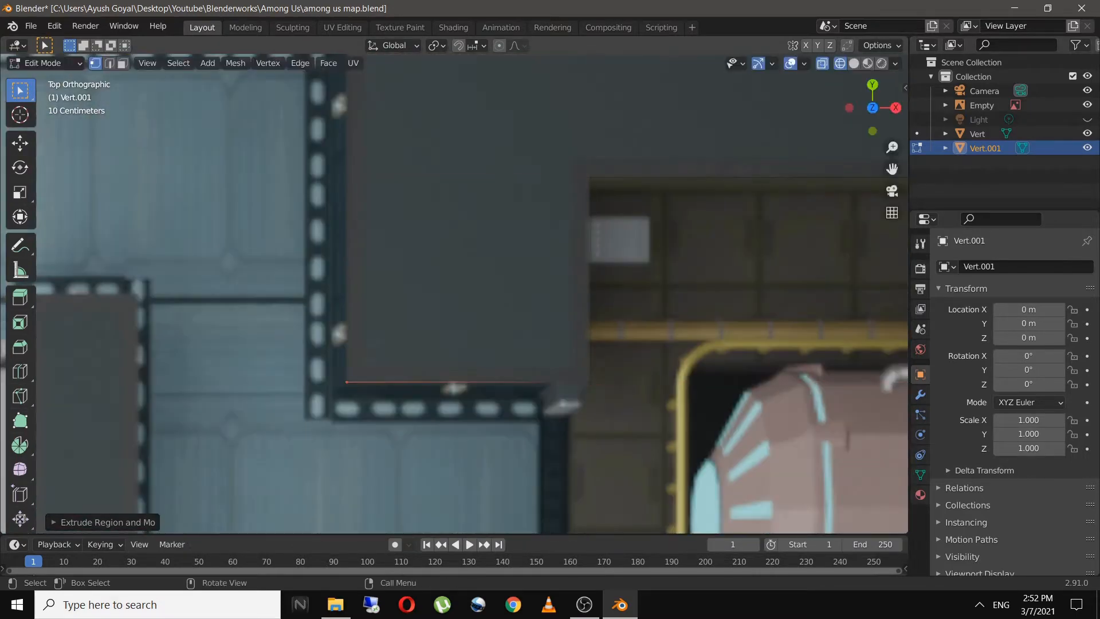
# Extrude up along Y beside the blue hallway past the second engine room, then along X at its upper end
pyautogui.press('e')
pyautogui.press('y')
pyautogui.scroll(-4, 346, 270)
pyautogui.press('e')
pyautogui.press('x')
pyautogui.click(398, 269)
# Extrude along Y toward the storage room and along X across its top wall
pyautogui.press('e')
pyautogui.press('y')
pyautogui.click(656, 332)
pyautogui.press('e')
pyautogui.press('x')
pyautogui.keyDown('shift'); pyautogui.moveTo(237, 245); pyautogui.dragTo(366, 75, button='middle'); pyautogui.keyUp('shift')
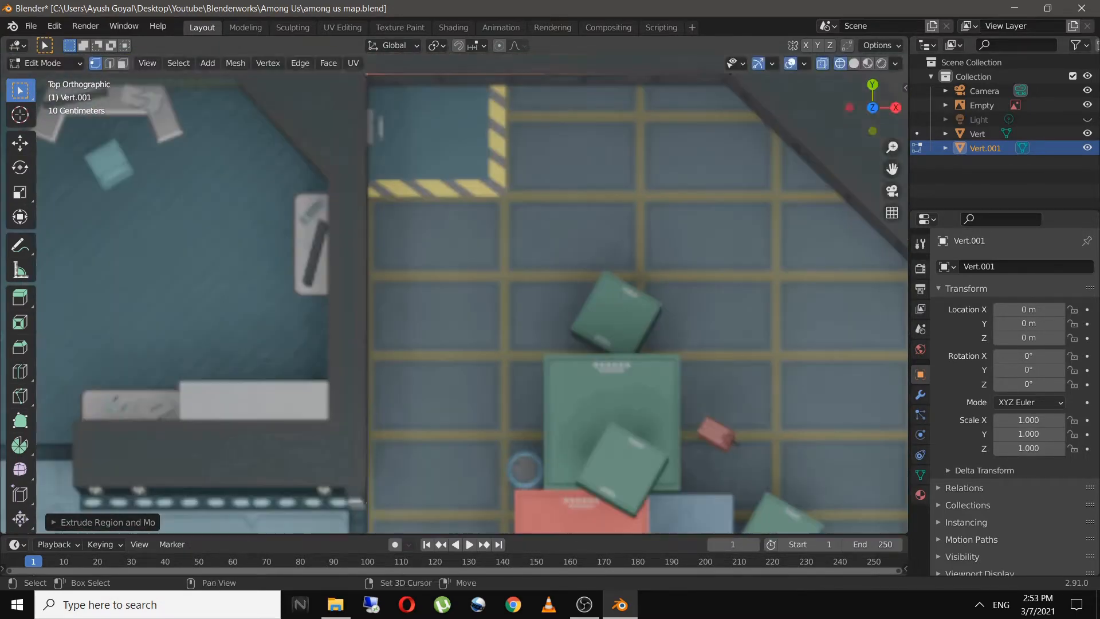
# Trace the wall block beside the storage room and extrude along Y up the neighbouring communications room's side wall
pyautogui.keyDown('shift'); pyautogui.moveTo(366, 258); pyautogui.dragTo(697, 89, button='middle'); pyautogui.keyUp('shift')
pyautogui.click(659, 251)
pyautogui.keyDown('shift'); pyautogui.moveTo(659, 251); pyautogui.dragTo(613, 404, button='middle'); pyautogui.keyUp('shift')
pyautogui.press('e')
pyautogui.press('y')
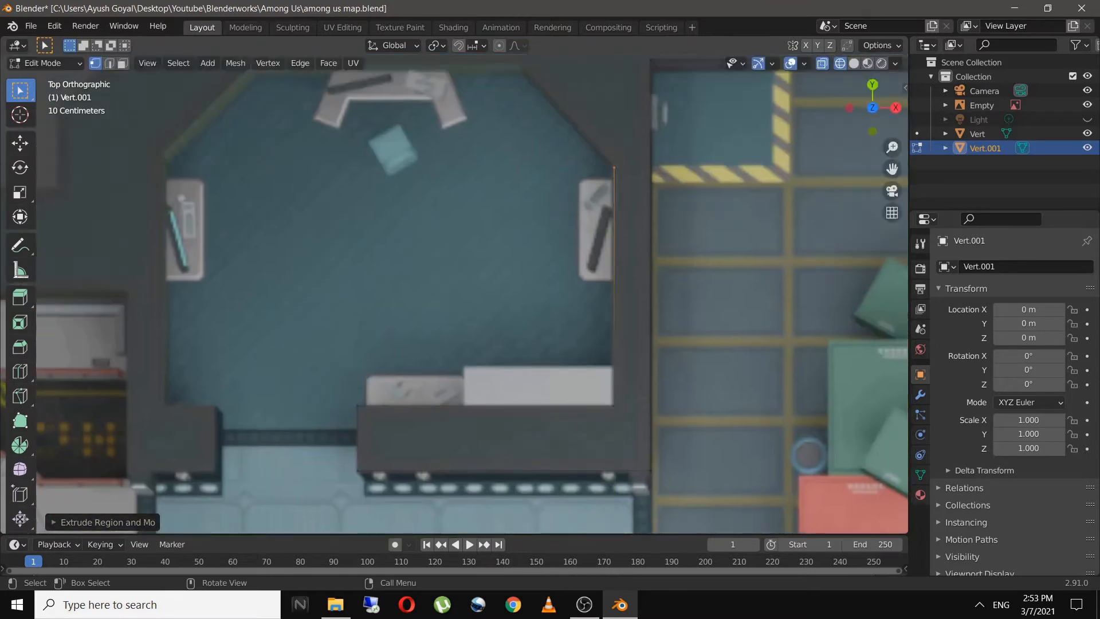
# Extrude around the communications room's upper and far side walls, then about 0.28 m in negative X beside its doorway
pyautogui.keyDown('shift'); pyautogui.moveTo(521, 62); pyautogui.dragTo(673, 241, button='middle'); pyautogui.keyUp('shift')
pyautogui.press('e')
pyautogui.press('x')
pyautogui.click(402, 241)
pyautogui.keyDown('shift'); pyautogui.moveTo(309, 333); pyautogui.dragTo(521, 88, button='middle'); pyautogui.keyUp('shift')
pyautogui.press('e')
pyautogui.press('y')
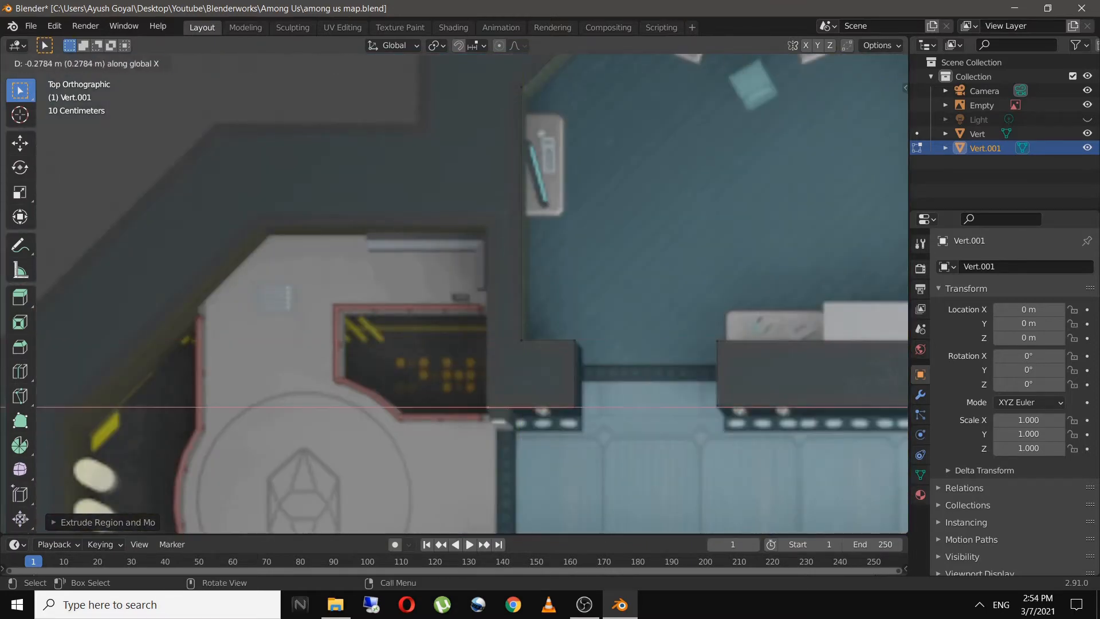
# Trace the shields room's top wall and diagonal corner, then extrude along Y down its outer wall
pyautogui.click(258, 226)
pyautogui.keyDown('shift'); pyautogui.moveTo(258, 225); pyautogui.dragTo(586, 133, button='middle'); pyautogui.keyUp('shift')
pyautogui.press('e')
pyautogui.click(392, 325)
pyautogui.press('e')
pyautogui.press('y')
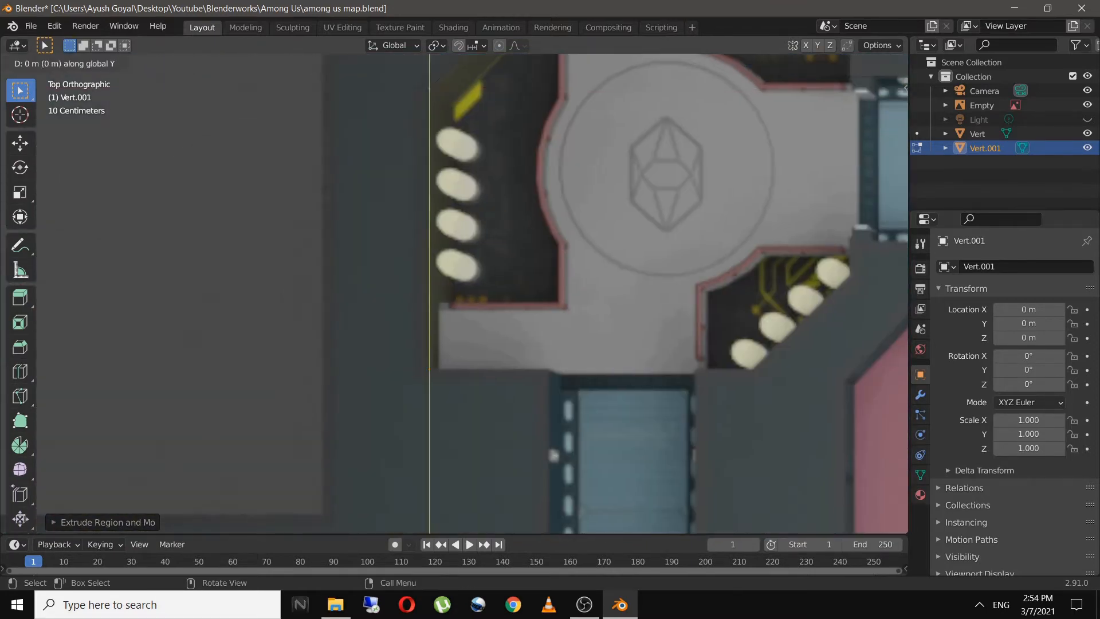
pyautogui.click(429, 367)
# Extrude along X under the shields room to the hallway, then along Y down the hallway's side wall
pyautogui.press('e')
pyautogui.press('x')
pyautogui.press('e')
pyautogui.press('y')
pyautogui.keyDown('shift'); pyautogui.moveTo(562, 283); pyautogui.dragTo(743, 231, button='middle'); pyautogui.keyUp('shift')
# Extrude along X and Y around the hallway step, then along X to the navigation room's inner wall
pyautogui.press('e')
pyautogui.press('x')
pyautogui.press('e')
pyautogui.press('y')
pyautogui.keyDown('shift'); pyautogui.moveTo(533, 351); pyautogui.dragTo(744, 391, button='middle'); pyautogui.keyUp('shift')
pyautogui.press('e')
pyautogui.press('x')
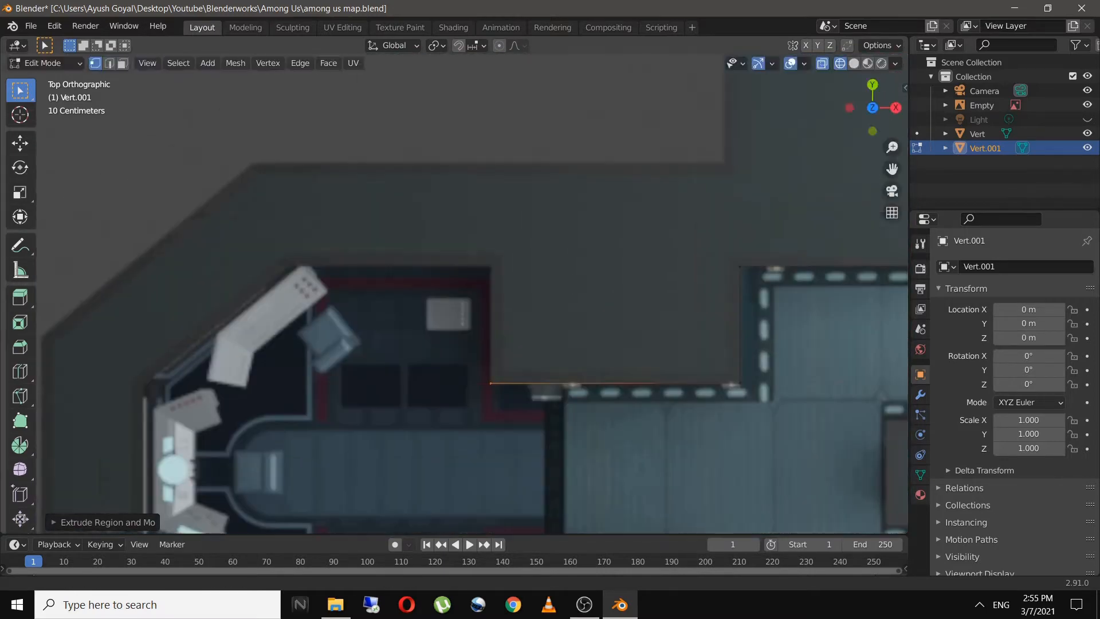
# Extrude along Y up the navigation room's inner wall and trace its top wall and upper diagonal corner
pyautogui.press('e')
pyautogui.press('y')
pyautogui.keyDown('shift'); pyautogui.moveTo(282, 265); pyautogui.dragTo(594, 165, button='middle'); pyautogui.keyUp('shift')
pyautogui.press('e')
pyautogui.click(462, 278)
# Extrude along Y down the navigation room's end wall, then along its lower walls in X
pyautogui.moveTo(463, 279)
pyautogui.keyDown('shift'); pyautogui.mouseDown(button='middle')
pyautogui.moveTo(463, 157)
pyautogui.moveTo(408, 247)
pyautogui.mouseUp(button='middle'); pyautogui.keyUp('shift')
pyautogui.press('e')
pyautogui.press('y')
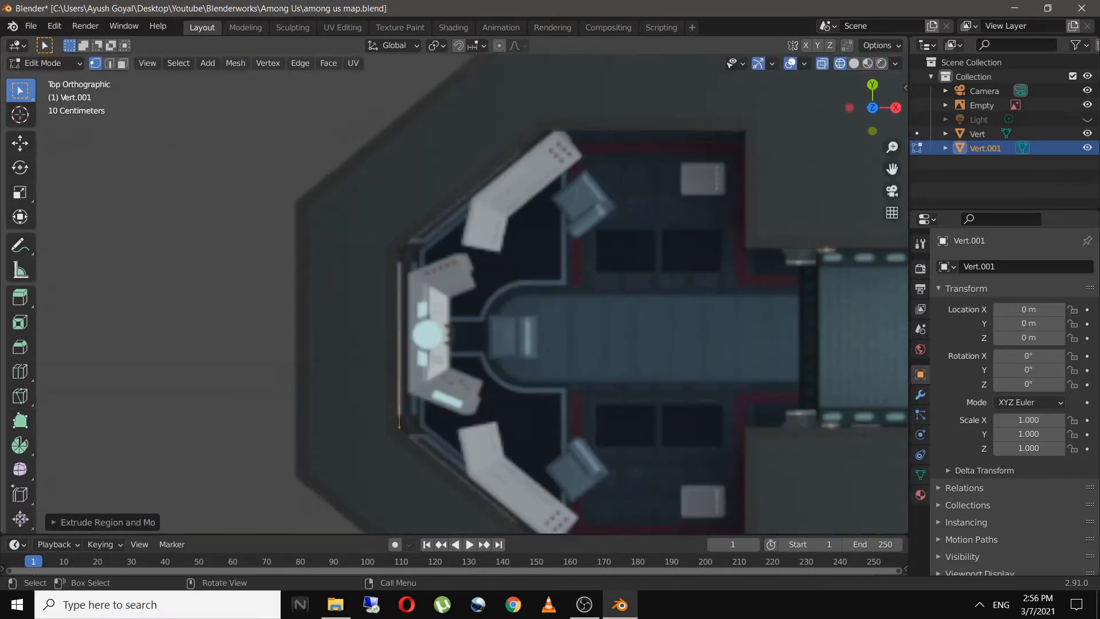
pyautogui.keyDown('shift'); pyautogui.moveTo(407, 435); pyautogui.dragTo(233, 179, button='middle'); pyautogui.keyUp('shift')
pyautogui.press('e')
pyautogui.press('x')
# Trace the navigation room's lower walls back to the hallway, then extrude along X beneath the hallway
pyautogui.keyDown('shift'); pyautogui.moveTo(571, 176); pyautogui.dragTo(267, 270, button='middle'); pyautogui.keyUp('shift')
pyautogui.press('e')
pyautogui.press('x')
pyautogui.keyDown('shift'); pyautogui.moveTo(516, 385); pyautogui.dragTo(339, 327, button='middle'); pyautogui.keyUp('shift')
pyautogui.press('e')
pyautogui.press('x')
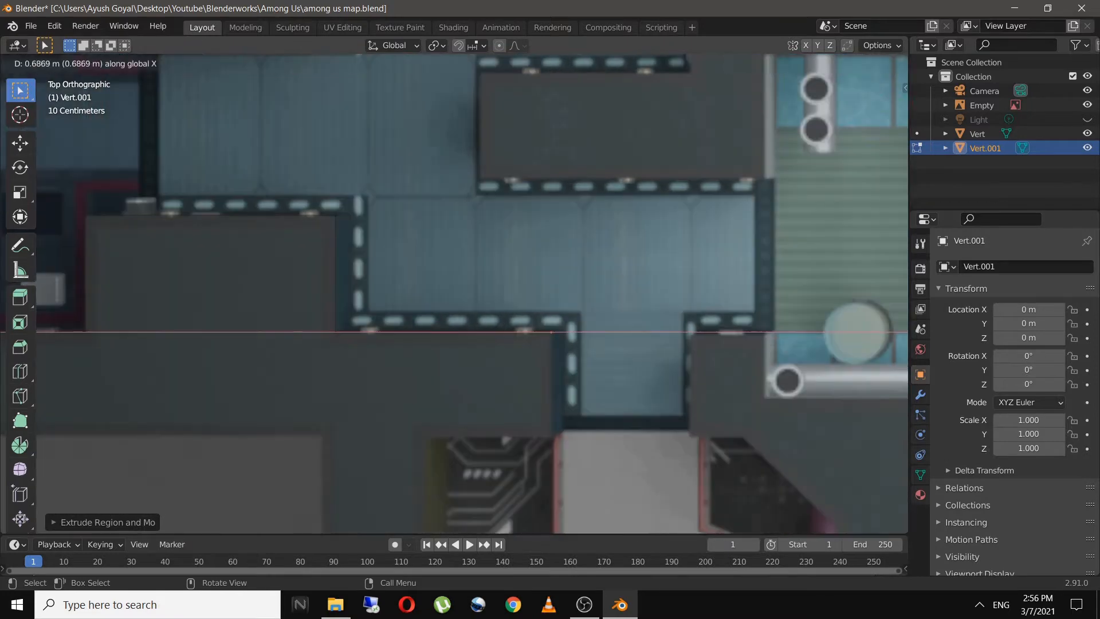
# Extrude along Y down the short passage to the weapons room, then along X and Y around the room's upper outer walls
pyautogui.keyDown('shift'); pyautogui.moveTo(553, 327); pyautogui.dragTo(525, 167, button='middle'); pyautogui.keyUp('shift')
pyautogui.press('e')
pyautogui.press('y')
pyautogui.press('e')
pyautogui.press('x')
pyautogui.keyDown('shift'); pyautogui.moveTo(406, 279); pyautogui.dragTo(402, 117, button='middle'); pyautogui.keyUp('shift')
pyautogui.press('e')
pyautogui.press('y')
# Extrude the weapons room's lower diagonal wall, then its lower wall along X, and save the file
pyautogui.press('e')
pyautogui.click(402, 362)
pyautogui.press('e')
pyautogui.press('x')
pyautogui.click(615, 363)
pyautogui.keyDown('shift'); pyautogui.moveTo(615, 362); pyautogui.dragTo(573, 429, button='middle'); pyautogui.keyUp('shift')
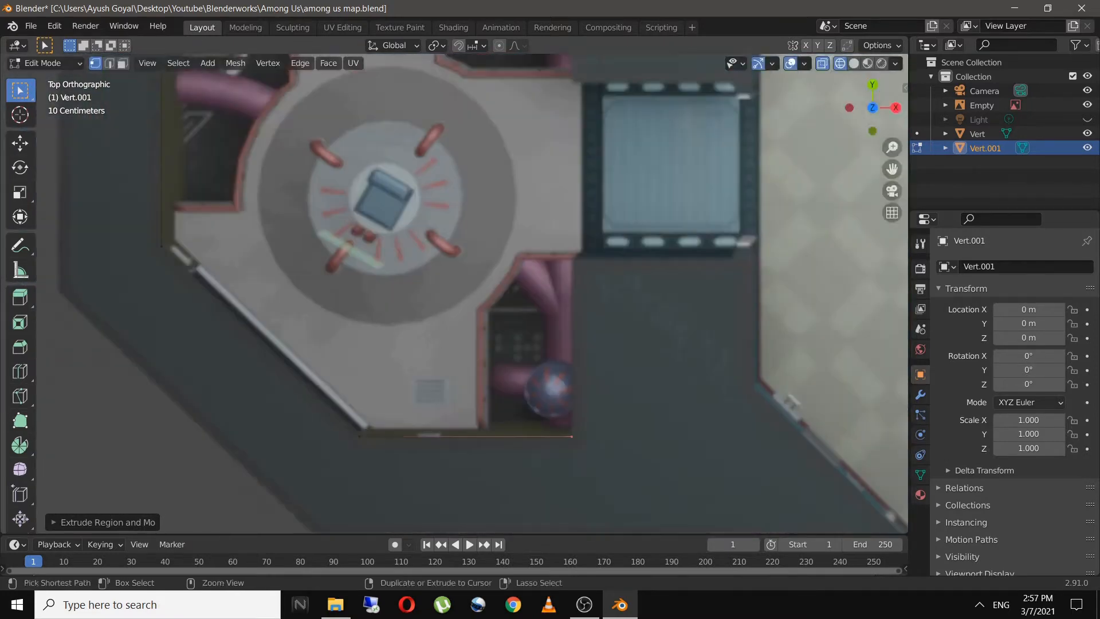
pyautogui.hotkey('ctrl', 's')
# Extrude along Y up the weapons room's inner wall and trace past the short hallway down the cafeteria's side and lower walls
pyautogui.press('e')
pyautogui.press('y')
pyautogui.click(573, 254)
pyautogui.keyDown('shift'); pyautogui.moveTo(573, 254); pyautogui.dragTo(372, 276, button='middle'); pyautogui.keyUp('shift')
pyautogui.click(552, 399)
pyautogui.keyDown('shift'); pyautogui.moveTo(552, 399); pyautogui.dragTo(217, 133, button='middle'); pyautogui.keyUp('shift')
pyautogui.press('e')
pyautogui.click(479, 393)
# Leave Edit Mode on the outer inner-wall trace and save the file
pyautogui.press('Tab')
pyautogui.scroll(-8, 454, 294)
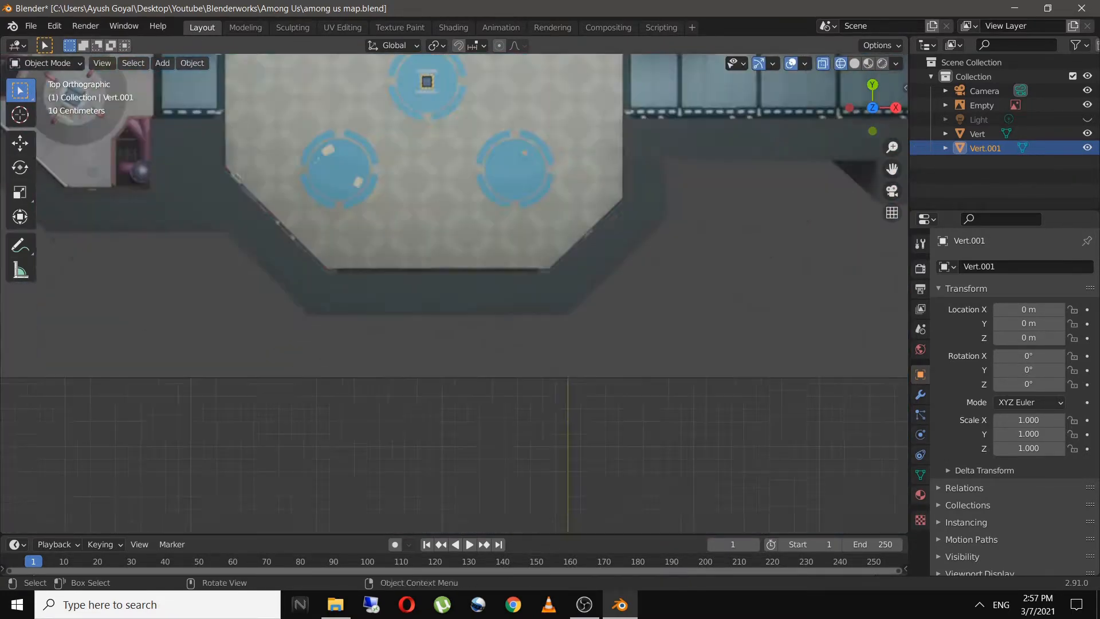
pyautogui.keyDown('shift'); pyautogui.moveTo(437, 167); pyautogui.dragTo(599, 329, button='middle'); pyautogui.keyUp('shift')
pyautogui.scroll(6, 454, 293)
pyautogui.scroll(-6, 454, 293)
pyautogui.hotkey('ctrl', 's')
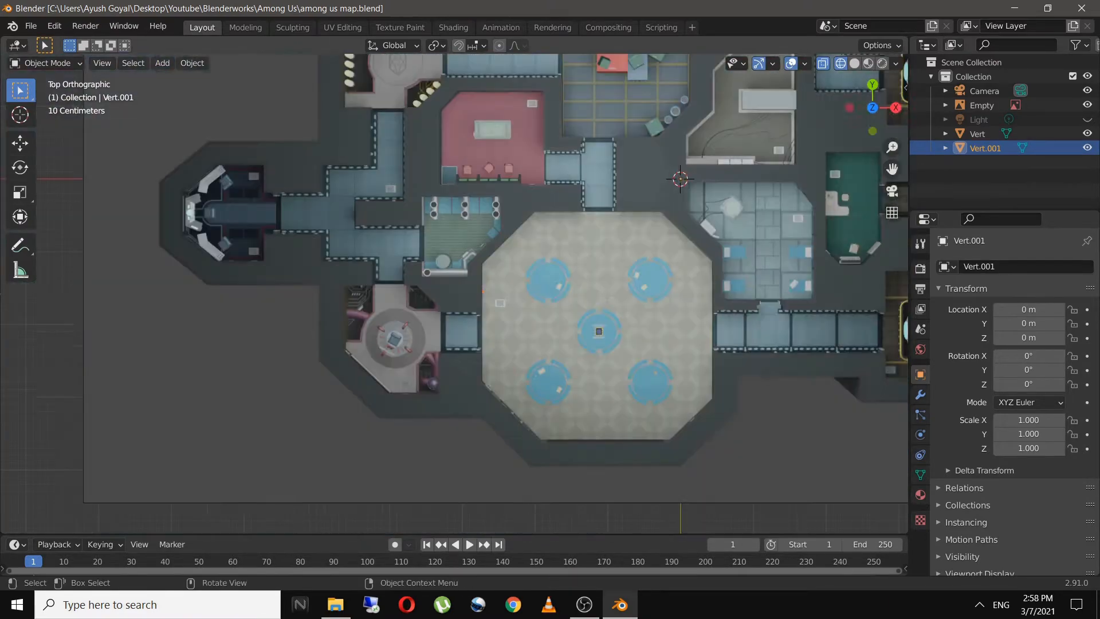
# Add a new single-vertex mesh and move its vertex onto the cafeteria's side wall near the weapons room hallway
pyautogui.moveTo(452, 401); pyautogui.dragTo(490, 286, button='middle')
pyautogui.click(751, 373)
pyautogui.hotkey('shift', 'a')
pyautogui.click(442, 292)
pyautogui.press('KP_7')
pyautogui.scroll(8, 441, 292)
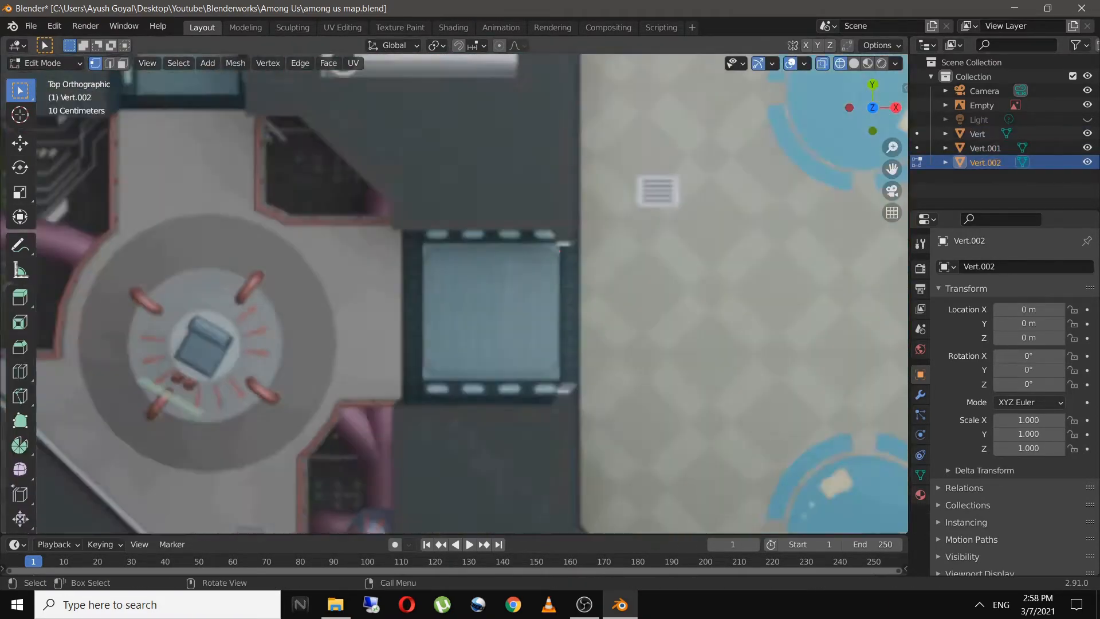
pyautogui.scroll(4, 619, 110)
pyautogui.press('g')
pyautogui.click(537, 365)
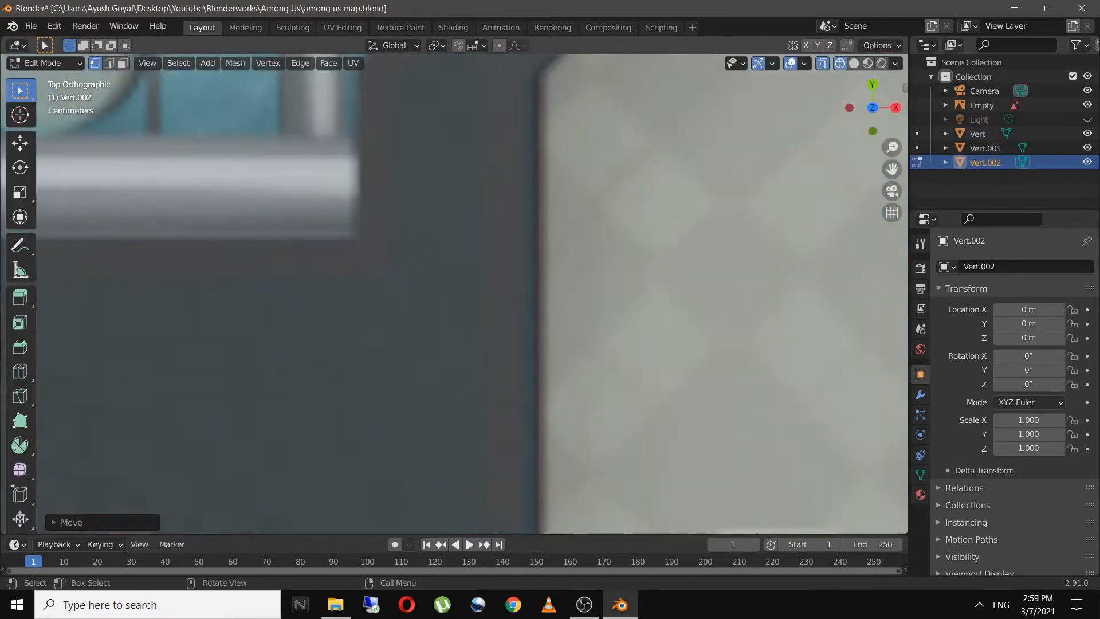
# Extrude along Y up the cafeteria's side wall, across its upper diagonal corner, and along X on its top wall
pyautogui.press('e')
pyautogui.press('y')
pyautogui.click(366, 510)
pyautogui.press('e')
pyautogui.click(643, 167)
pyautogui.press('e')
pyautogui.press('x')
pyautogui.click(550, 262)
# Extrude along Y up the hallway above the cafeteria, then along X to the far end of the admin room's lower wall
pyautogui.press('e')
pyautogui.press('y')
pyautogui.keyDown('shift'); pyautogui.moveTo(516, 172); pyautogui.dragTo(630, 413, button='middle'); pyautogui.keyUp('shift')
pyautogui.press('e')
pyautogui.press('x')
pyautogui.click(152, 355)
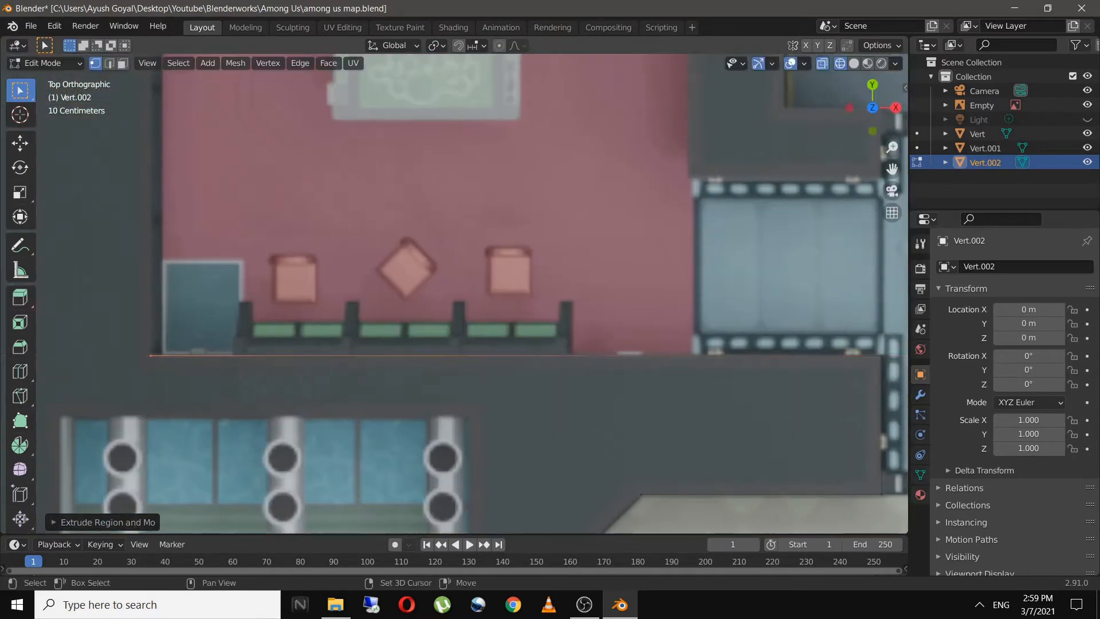
# Extrude along Y up the admin room's side wall, across its diagonal corner, and along X on its top wall
pyautogui.press('e')
pyautogui.press('y')
pyautogui.press('e')
pyautogui.click(237, 323)
pyautogui.press('e')
pyautogui.press('x')
pyautogui.click(608, 323)
# Extrude along Y down the admin room's inner wall, then along X on the short hallway's upper wall
pyautogui.press('e')
pyautogui.press('y')
pyautogui.click(534, 327)
pyautogui.press('e')
pyautogui.press('x')
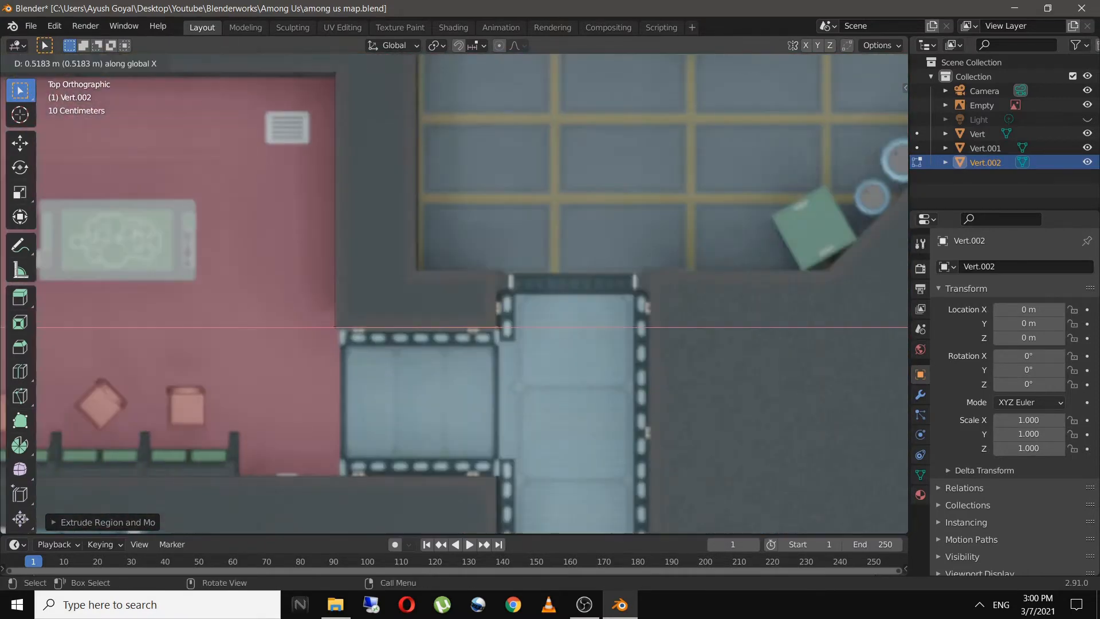
pyautogui.click(496, 327)
# Extrude along Y up the passage and storage room walls, then along X beneath the upper hallway to the shields room
pyautogui.press('e')
pyautogui.press('y')
pyautogui.click(496, 332)
pyautogui.click(513, 378)
pyautogui.press('e')
pyautogui.press('y')
pyautogui.click(506, 280)
pyautogui.keyDown('shift'); pyautogui.moveTo(506, 280); pyautogui.dragTo(898, 342, button='middle'); pyautogui.keyUp('shift')
pyautogui.press('e')
pyautogui.press('x')
pyautogui.click(374, 342)
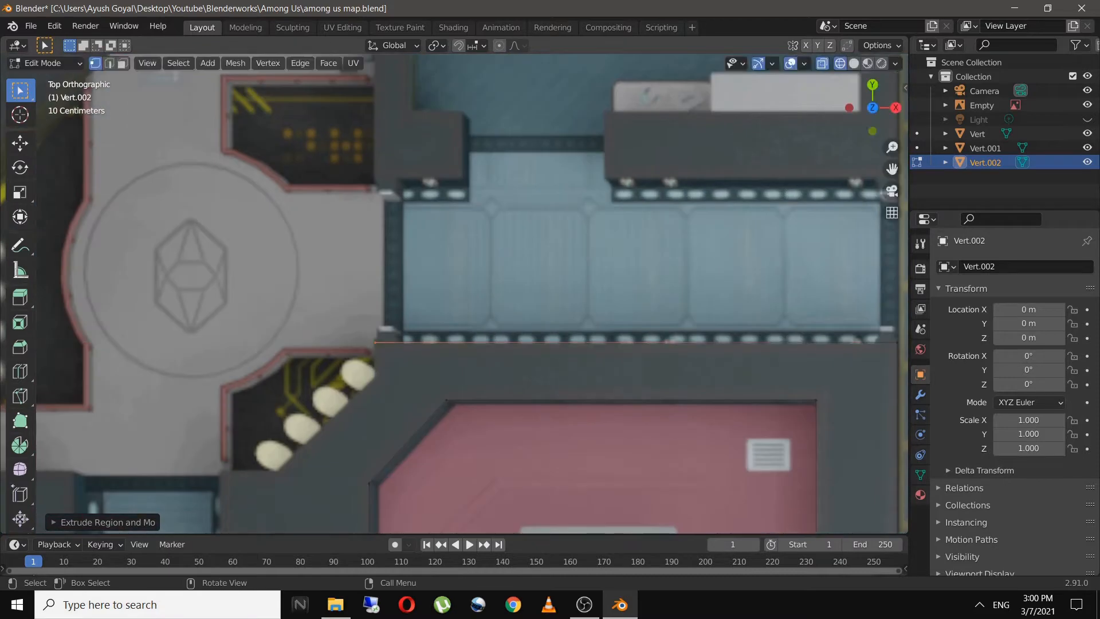
# Trace the shields room's lower diagonal wall and extrude along Y down the hallway's inner wall
pyautogui.keyDown('shift'); pyautogui.moveTo(375, 342); pyautogui.dragTo(509, 253, button='middle'); pyautogui.keyUp('shift')
pyautogui.press('e')
pyautogui.keyDown('shift'); pyautogui.moveTo(343, 435); pyautogui.dragTo(614, 115, button='middle'); pyautogui.keyUp('shift')
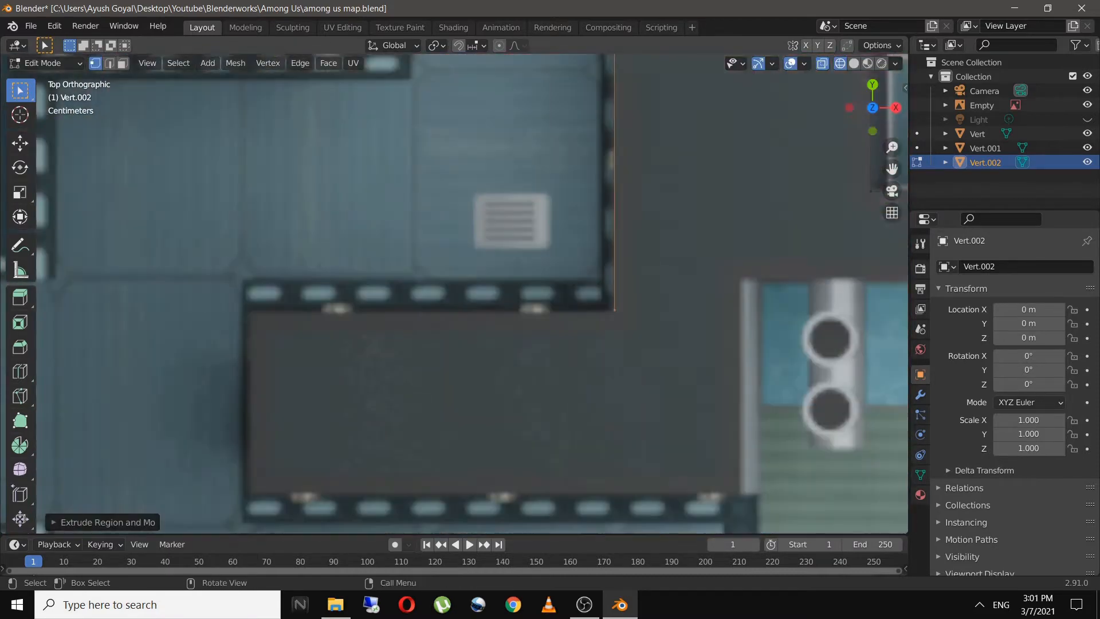
pyautogui.press('e')
pyautogui.press('y')
pyautogui.click(614, 309)
# Extrude along X and then Y around the solid block between the two hallway branches beside the navigation room
pyautogui.press('e')
pyautogui.press('x')
pyautogui.click(253, 309)
pyautogui.press('e')
pyautogui.press('y')
pyautogui.click(253, 491)
# Extrude along X on the block's lower edge to the O2 room, then along Y up the room's side wall
pyautogui.press('e')
pyautogui.press('x')
pyautogui.click(535, 336)
pyautogui.press('e')
pyautogui.press('y')
pyautogui.click(536, 186)
# Trace the O2 room's top wall, extrude along Y down its inner wall, and continue across the diagonal to the lower pipe
pyautogui.keyDown('shift'); pyautogui.moveTo(536, 187); pyautogui.dragTo(95, 304, button='middle'); pyautogui.keyUp('shift')
pyautogui.click(504, 302)
pyautogui.press('e')
pyautogui.press('y')
pyautogui.click(504, 484)
pyautogui.keyDown('shift'); pyautogui.moveTo(504, 484); pyautogui.dragTo(559, 299, button='middle'); pyautogui.keyUp('shift')
pyautogui.press('e')
pyautogui.click(383, 459)
pyautogui.keyDown('shift'); pyautogui.moveTo(384, 459); pyautogui.dragTo(556, 288, button='middle'); pyautogui.keyUp('shift')
pyautogui.press('e')
pyautogui.press('y')
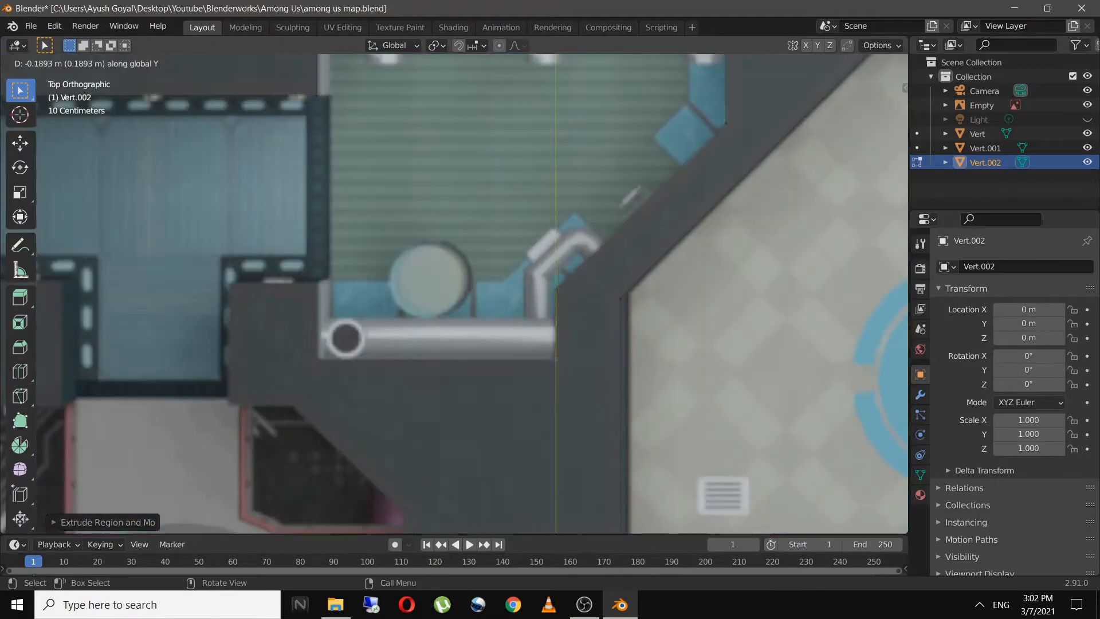
# Save the file, then add a new single-vertex mesh and move its vertex to the hallway corner below the storage room
pyautogui.keyDown('shift'); pyautogui.moveTo(452, 309); pyautogui.dragTo(574, 260, button='middle'); pyautogui.keyUp('shift')
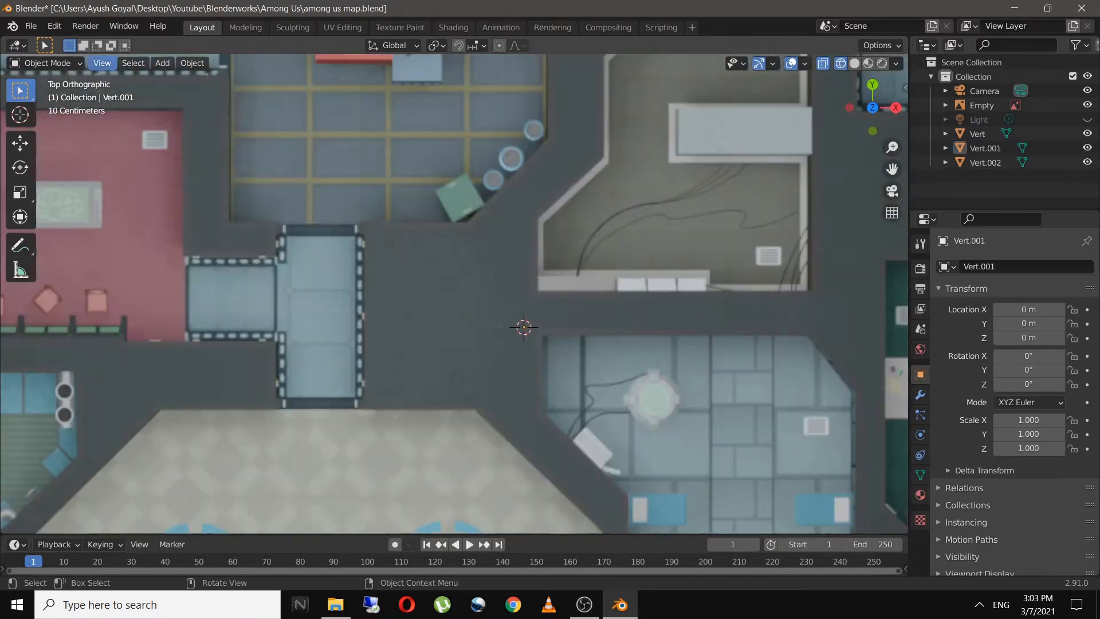
pyautogui.hotkey('ctrl', 's')
pyautogui.hotkey('shift', 'a')
pyautogui.click(435, 297)
pyautogui.press('g')
pyautogui.click(348, 366)
pyautogui.scroll(10, 348, 366)
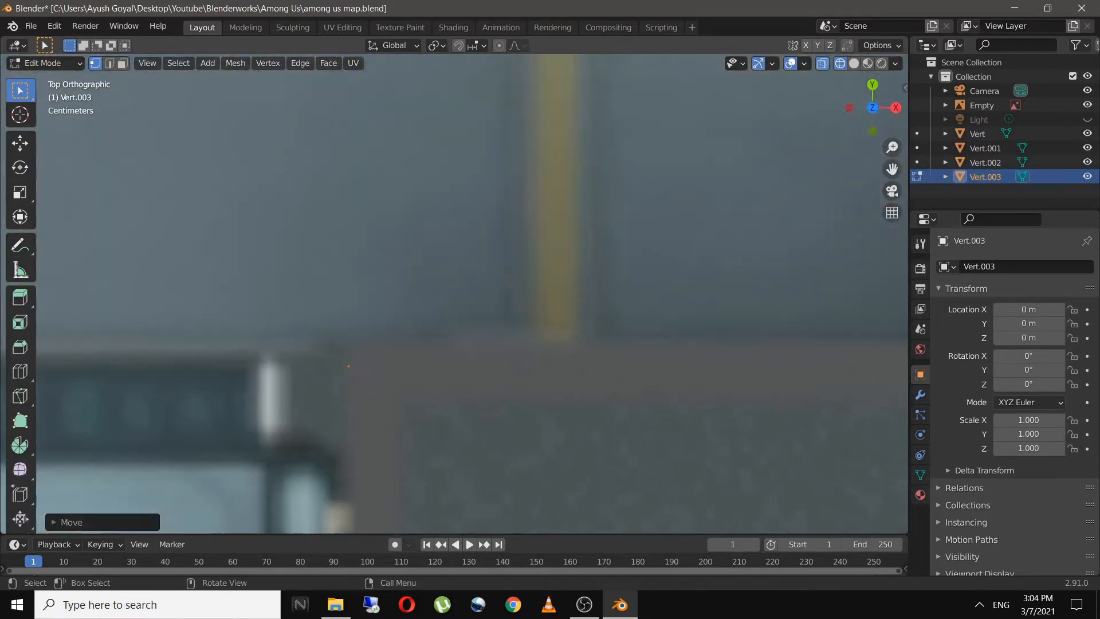
# Trace the storage room's walls from the hallway corner, then extrude along Y down the electrical room's upper side wall
pyautogui.press('e')
pyautogui.click(456, 339)
pyautogui.keyDown('shift'); pyautogui.moveTo(456, 286); pyautogui.dragTo(216, 520, button='middle'); pyautogui.keyUp('shift')
pyautogui.press('e')
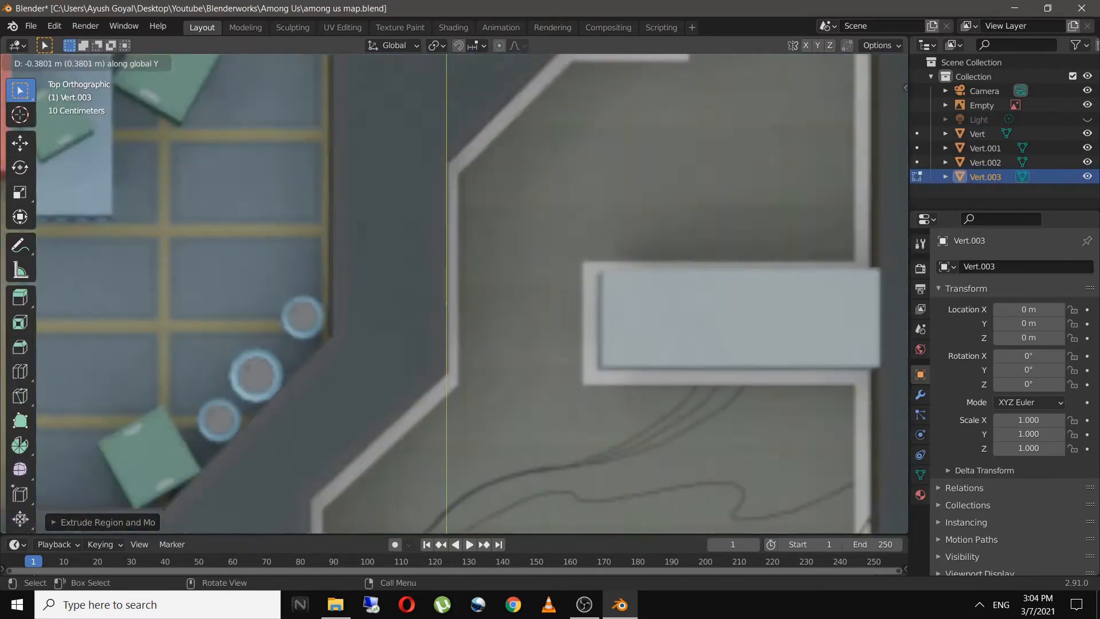
pyautogui.click(447, 376)
# Extrude along X on the electrical room's lower wall, then along Y up its outer wall
pyautogui.press('e')
pyautogui.press('x')
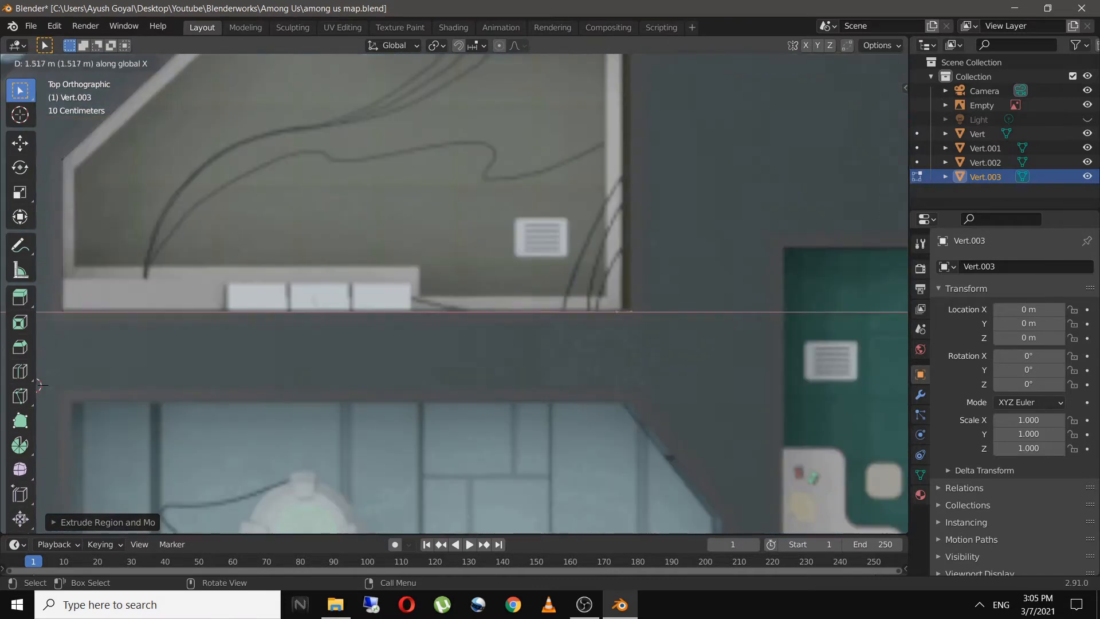
pyautogui.click(634, 312)
pyautogui.press('e')
pyautogui.press('y')
pyautogui.click(558, 295)
# Extrude along X and Y from the electrical room to the hallway corner, then along X beneath the hallway to the engine room
pyautogui.press('e')
pyautogui.press('x')
pyautogui.click(500, 283)
pyautogui.press('e')
pyautogui.press('y')
pyautogui.click(443, 437)
pyautogui.press('e')
pyautogui.press('x')
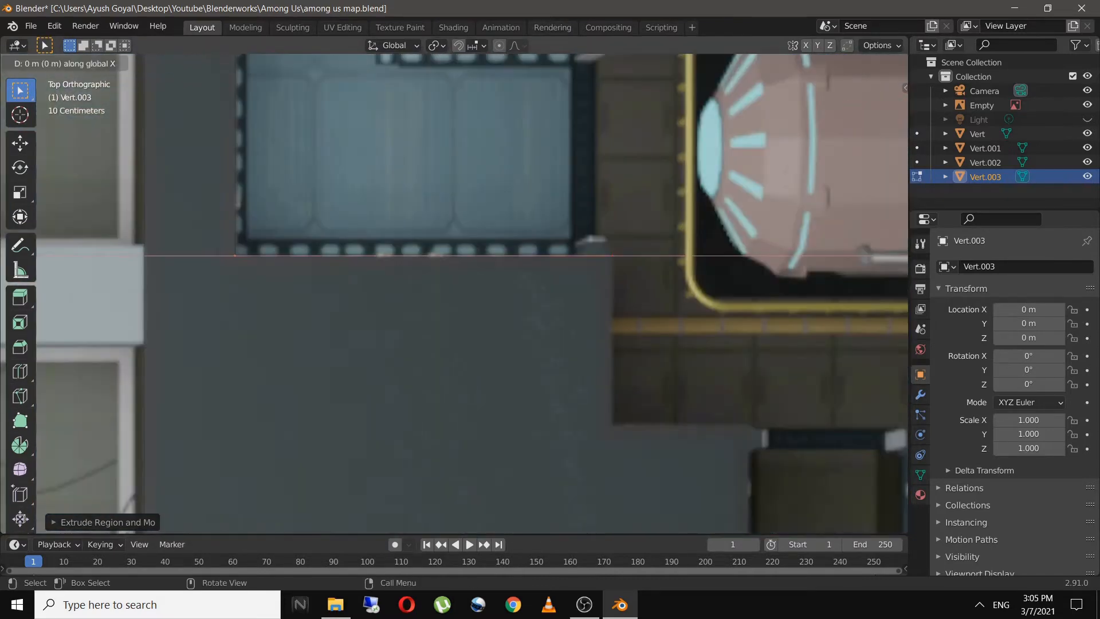
pyautogui.click(609, 255)
# Trace the engine room's lower corner and corridor wall, then extrude around the security room's side and top walls
pyautogui.click(564, 314)
pyautogui.press('e')
pyautogui.press('x')
pyautogui.click(445, 328)
pyautogui.press('e')
pyautogui.press('y')
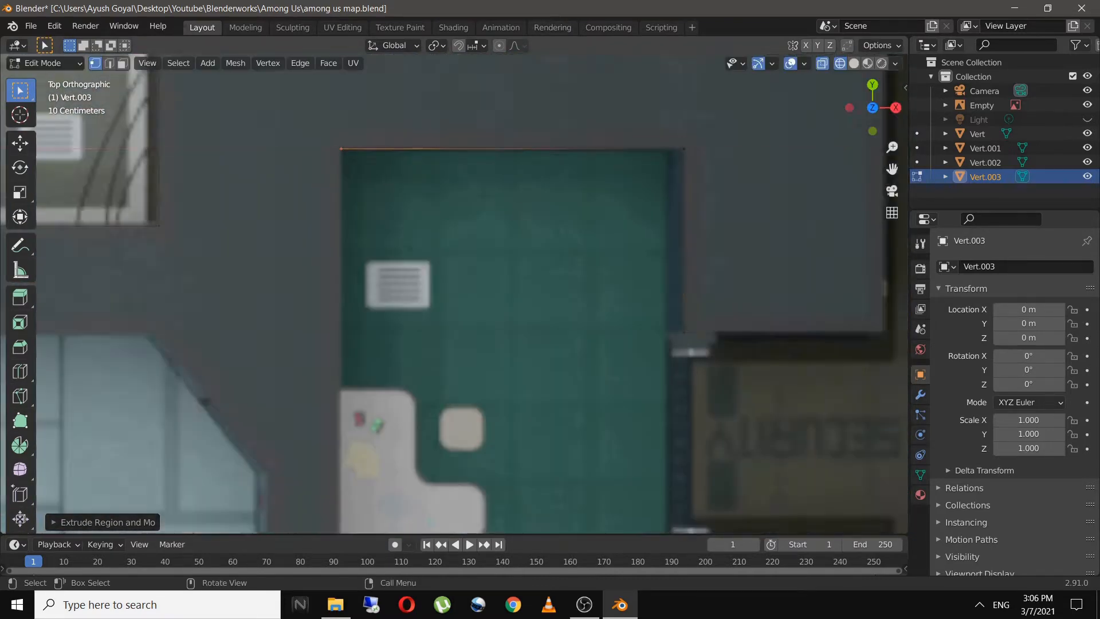
# Extrude the security room's outline along X and Y to its doorway, then along Y down the adjoining corridor to the engine room
pyautogui.press('e')
pyautogui.press('y')
pyautogui.press('x')
pyautogui.click(615, 400)
pyautogui.press('e')
pyautogui.press('e')
pyautogui.press('y')
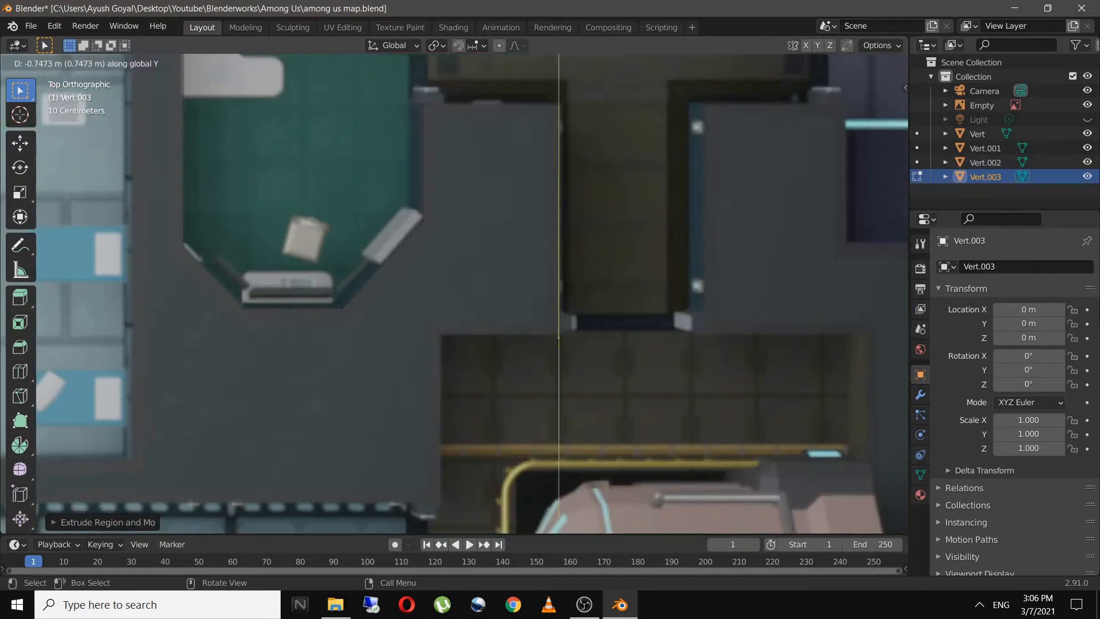
pyautogui.click(557, 336)
# Extrude along X and Y from the engine room around the connecting hallway corners, then along Y up the medbay's side wall
pyautogui.press('e')
pyautogui.press('x')
pyautogui.click(399, 299)
pyautogui.press('e')
pyautogui.press('y')
pyautogui.press('e')
pyautogui.press('x')
pyautogui.click(573, 385)
pyautogui.press('e')
pyautogui.press('y')
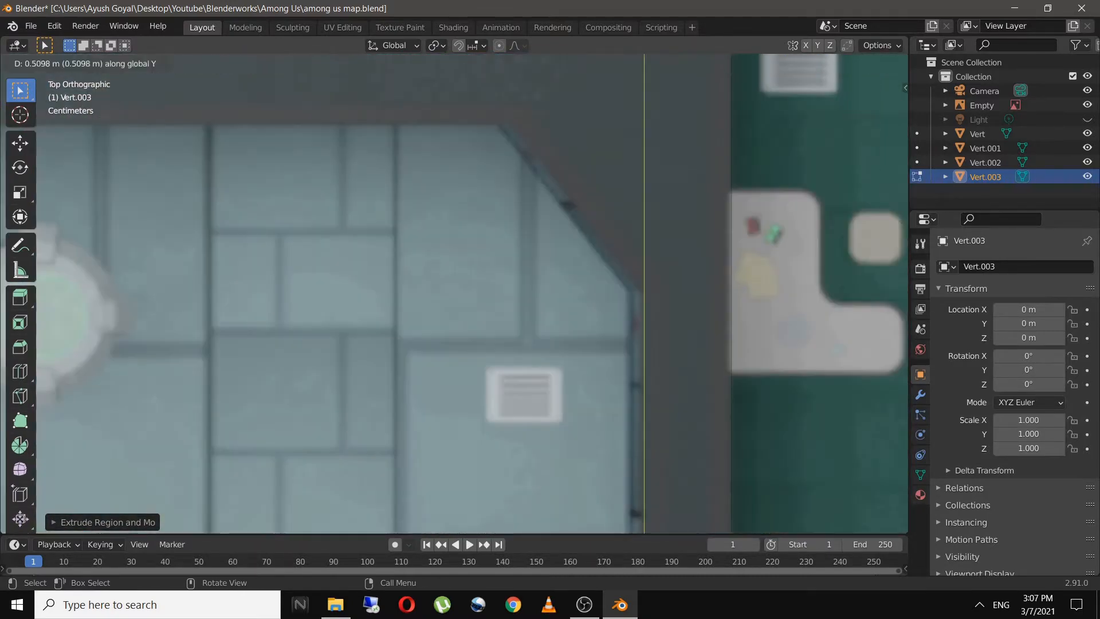
# Trace the medbay's angled corner, extrude along X across its upper wall, then along Y down its opposite wall
pyautogui.click(510, 124)
pyautogui.press('e')
pyautogui.press('x')
pyautogui.press('e')
pyautogui.press('e')
pyautogui.press('y')
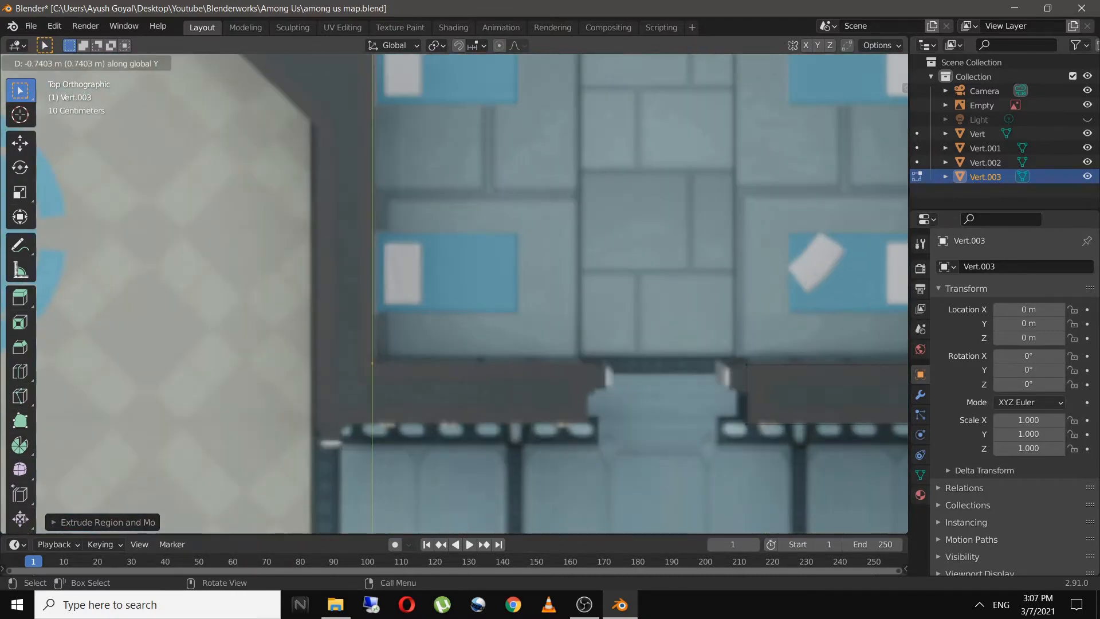
# Extrude along X on the medbay's lower wall to its doorway, along Y through it, then along the corridor to the cafeteria
pyautogui.press('e')
pyautogui.press('x')
pyautogui.click(474, 316)
pyautogui.press('e')
pyautogui.press('y')
pyautogui.click(473, 375)
pyautogui.keyDown('shift'); pyautogui.moveTo(473, 374); pyautogui.dragTo(656, 341, button='middle'); pyautogui.keyUp('shift')
pyautogui.click(385, 341)
# Finish tracing the cafeteria's upper angled wall and leave edit mode
pyautogui.keyDown('shift'); pyautogui.moveTo(384, 341); pyautogui.dragTo(687, 492, button='middle'); pyautogui.keyUp('shift')
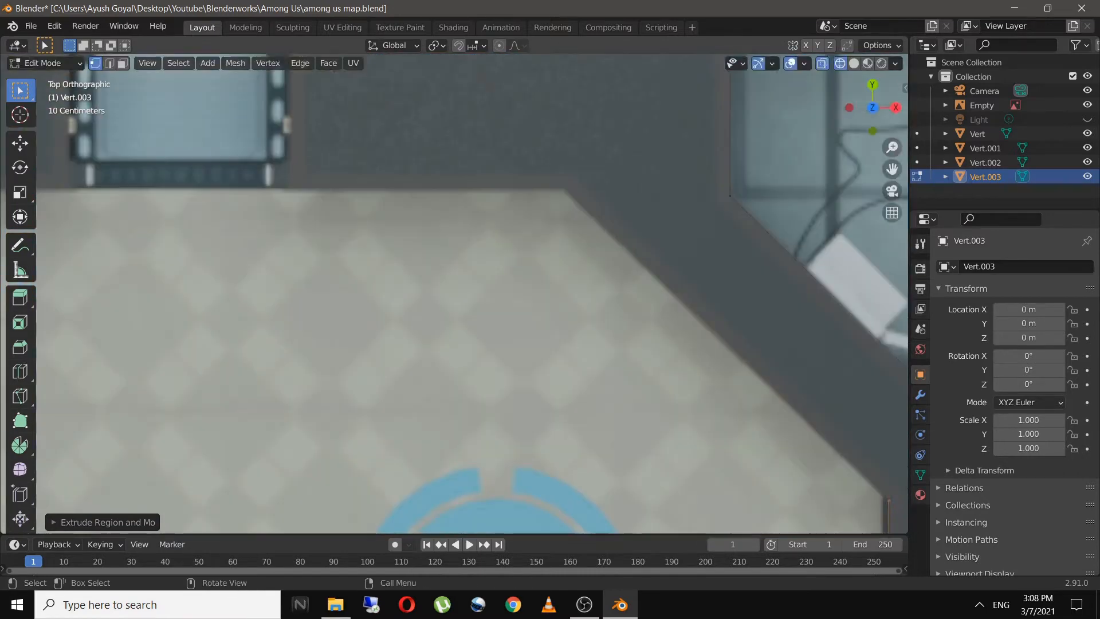
pyautogui.keyDown('shift'); pyautogui.moveTo(487, 217); pyautogui.dragTo(720, 404, button='middle'); pyautogui.keyUp('shift')
pyautogui.keyDown('shift'); pyautogui.moveTo(515, 172); pyautogui.dragTo(487, 422, button='middle'); pyautogui.keyUp('shift')
pyautogui.scroll(-8, 473, 294)
pyautogui.press('Tab')
pyautogui.moveTo(473, 343); pyautogui.dragTo(515, 229, button='middle')
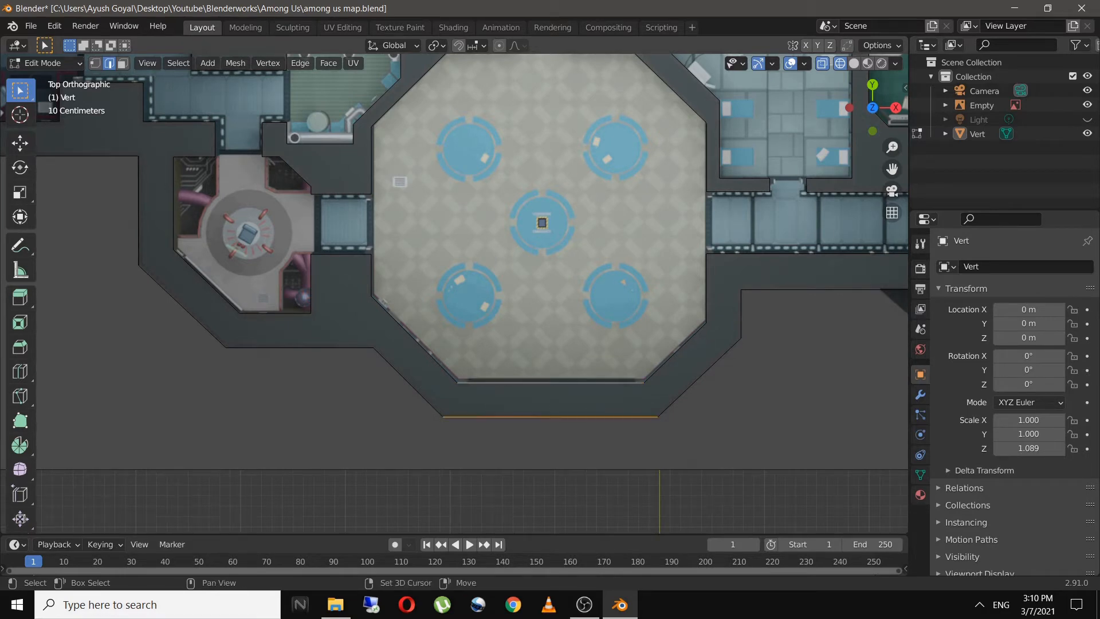
# Edit the joined map mesh and select the outer and inner wall edges around the weapons room
pyautogui.keyDown('shift'); pyautogui.moveTo(630, 343); pyautogui.dragTo(485, 359, button='middle'); pyautogui.keyUp('shift')
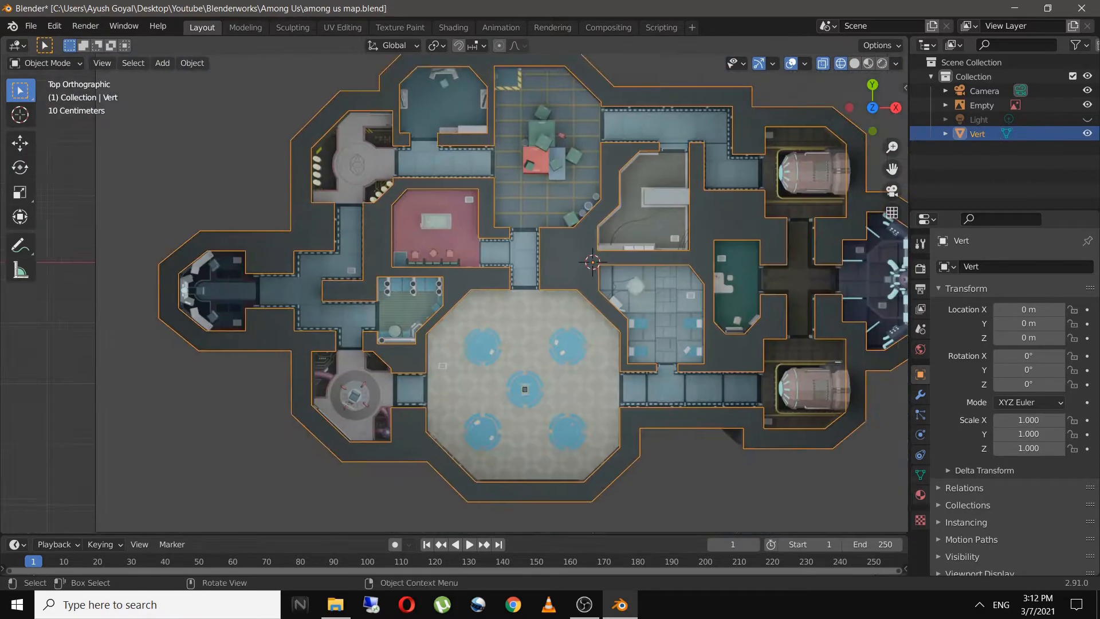
pyautogui.moveTo(458, 344); pyautogui.dragTo(498, 269, button='middle')
pyautogui.press('Tab')
pyautogui.scroll(3, 458, 298)
pyautogui.keyDown('shift'); pyautogui.moveTo(343, 372); pyautogui.dragTo(516, 333, button='middle'); pyautogui.keyUp('shift')
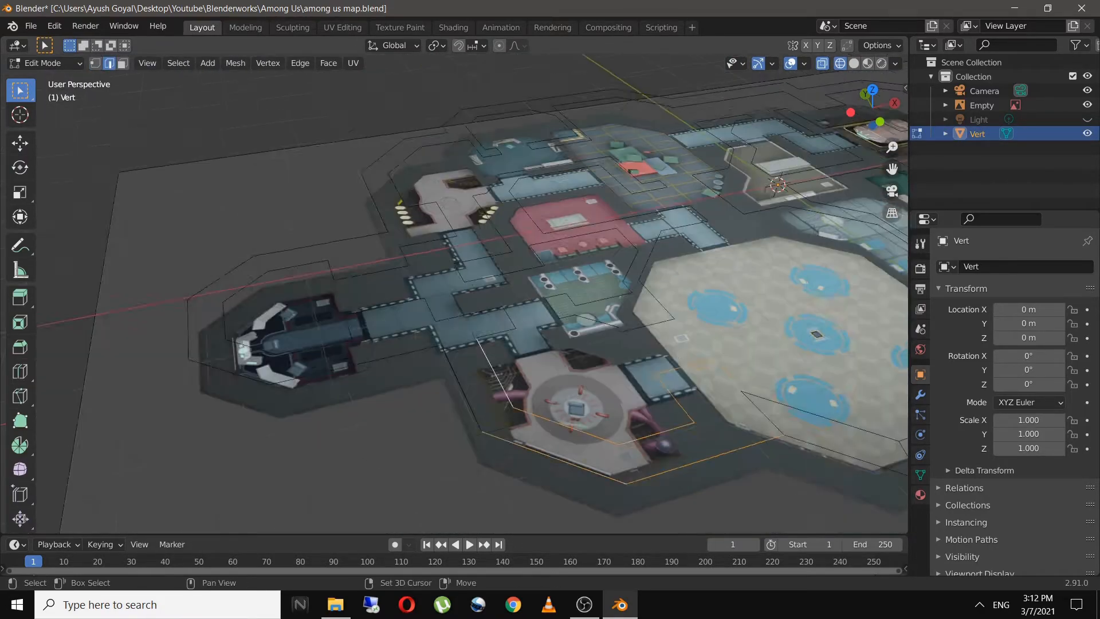
pyautogui.keyDown('shift'); pyautogui.moveTo(401, 344); pyautogui.dragTo(644, 421, button='middle'); pyautogui.keyUp('shift')
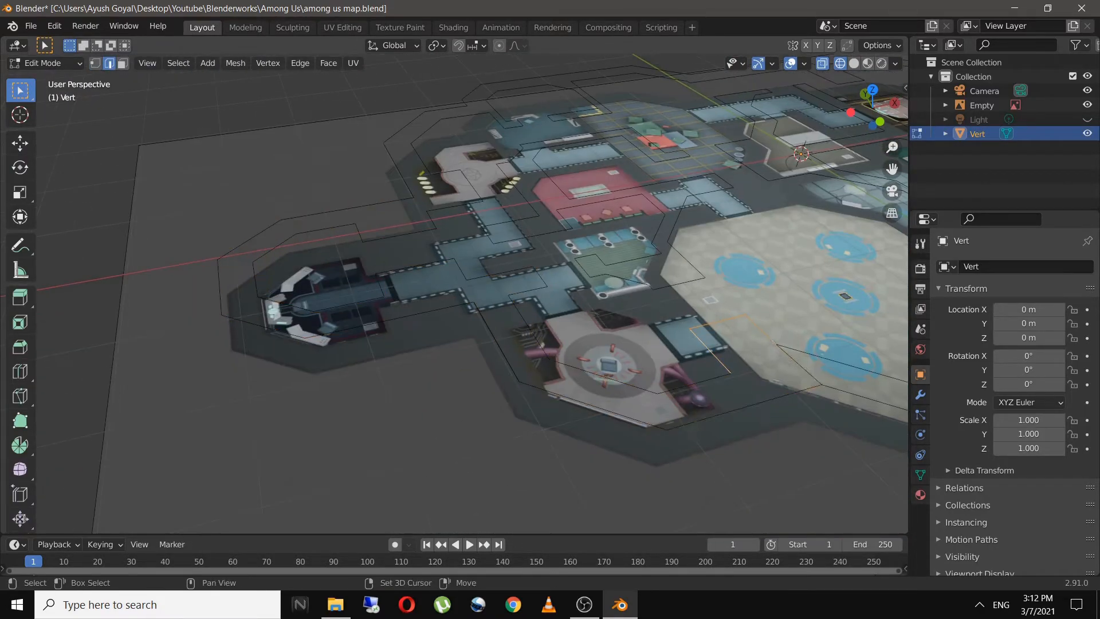
pyautogui.moveTo(458, 343); pyautogui.dragTo(458, 367, button='middle')
pyautogui.scroll(-4, 458, 298)
# Fill the wall band between the outer outline and the inner walls along the shields, communications and storage rooms
pyautogui.press('KP_7')
pyautogui.scroll(4, 459, 298)
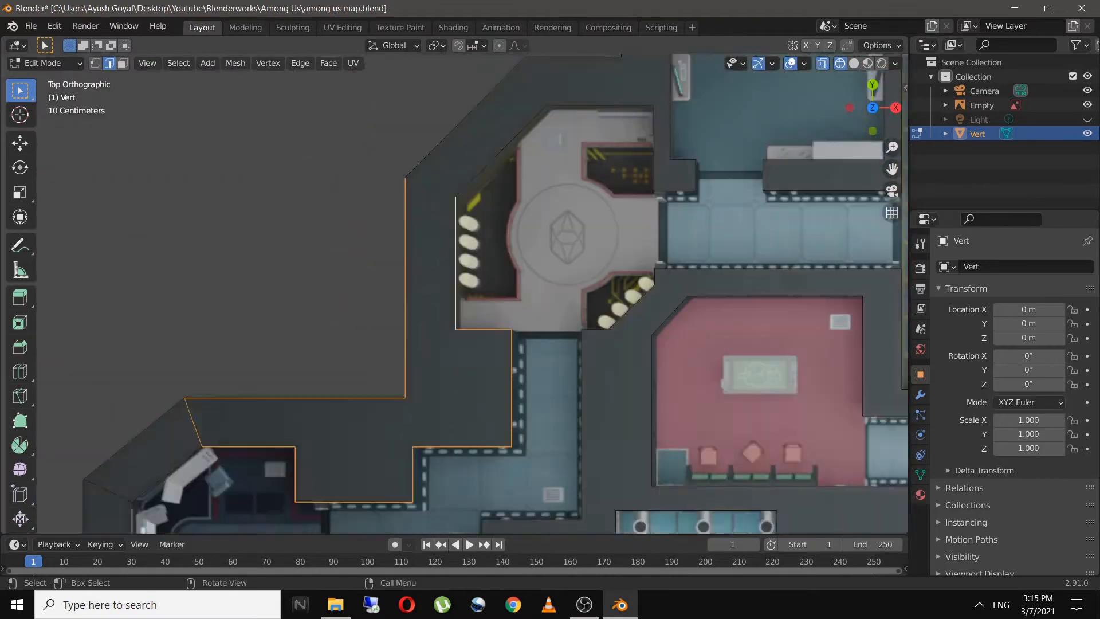
pyautogui.keyDown('shift'); pyautogui.moveTo(569, 225); pyautogui.dragTo(373, 417, button='middle'); pyautogui.keyUp('shift')
pyautogui.keyDown('shift'); pyautogui.click(450, 182); pyautogui.keyUp('shift')
pyautogui.keyDown('shift'); pyautogui.moveTo(570, 269); pyautogui.dragTo(372, 307, button='middle'); pyautogui.keyUp('shift')
pyautogui.keyDown('shift'); pyautogui.click(372, 233); pyautogui.keyUp('shift')
pyautogui.keyDown('shift'); pyautogui.click(486, 183); pyautogui.keyUp('shift')
pyautogui.keyDown('shift'); pyautogui.moveTo(573, 343); pyautogui.dragTo(332, 279, button='middle'); pyautogui.keyUp('shift')
pyautogui.keyDown('shift'); pyautogui.click(496, 166); pyautogui.keyUp('shift')
pyautogui.keyDown('shift'); pyautogui.moveTo(630, 287); pyautogui.dragTo(336, 260, button='middle'); pyautogui.keyUp('shift')
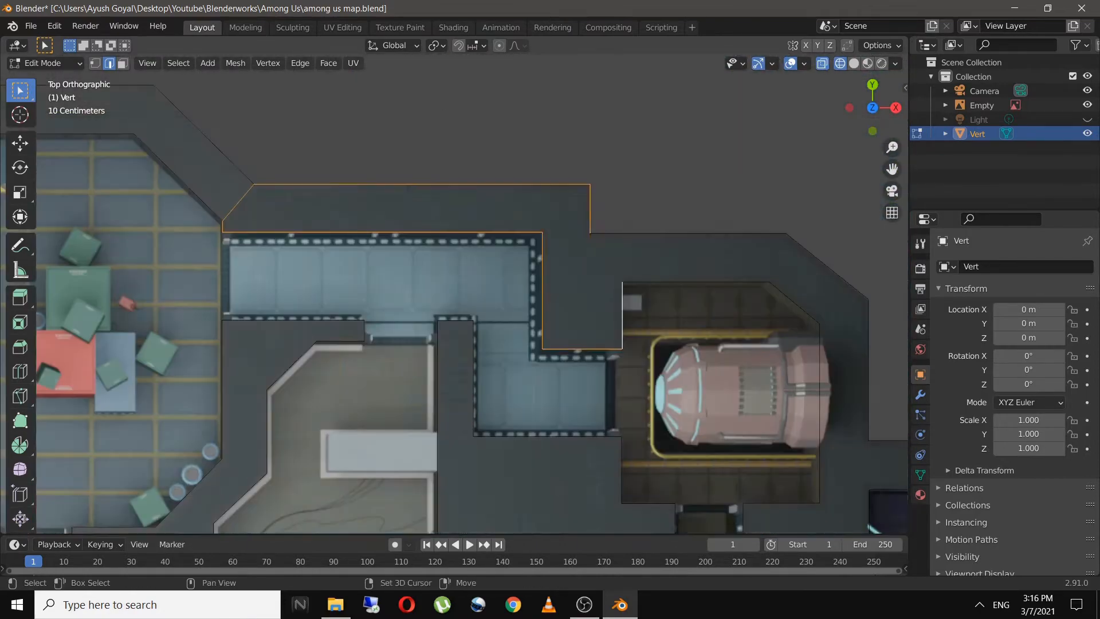
# Select the outer and inner wall edges around both engine rooms and the reactor to fill their wall band
pyautogui.keyDown('shift'); pyautogui.moveTo(601, 372); pyautogui.dragTo(393, 200, button='middle'); pyautogui.keyUp('shift')
pyautogui.keyDown('shift'); pyautogui.click(651, 159); pyautogui.keyUp('shift')
pyautogui.keyDown('shift'); pyautogui.moveTo(630, 401); pyautogui.dragTo(389, 207, button='middle'); pyautogui.keyUp('shift')
pyautogui.keyDown('shift'); pyautogui.click(350, 352); pyautogui.keyUp('shift')
pyautogui.keyDown('shift'); pyautogui.moveTo(344, 435); pyautogui.dragTo(552, 109, button='middle'); pyautogui.keyUp('shift')
# Select the interior wall loops around the electrical, medbay and security rooms and fill them with a face
pyautogui.keyDown('alt'); pyautogui.click(436, 368); pyautogui.keyUp('alt')
pyautogui.scroll(-1, 453, 294)
pyautogui.keyDown('shift'); pyautogui.moveTo(286, 143); pyautogui.dragTo(643, 441, button='middle'); pyautogui.keyUp('shift')
pyautogui.keyDown('alt'); pyautogui.click(496, 280); pyautogui.keyUp('alt')
pyautogui.keyDown('shift'); pyautogui.click(710, 230); pyautogui.keyUp('shift')
pyautogui.keyDown('shift'); pyautogui.moveTo(676, 241); pyautogui.dragTo(661, 421, button='middle'); pyautogui.keyUp('shift')
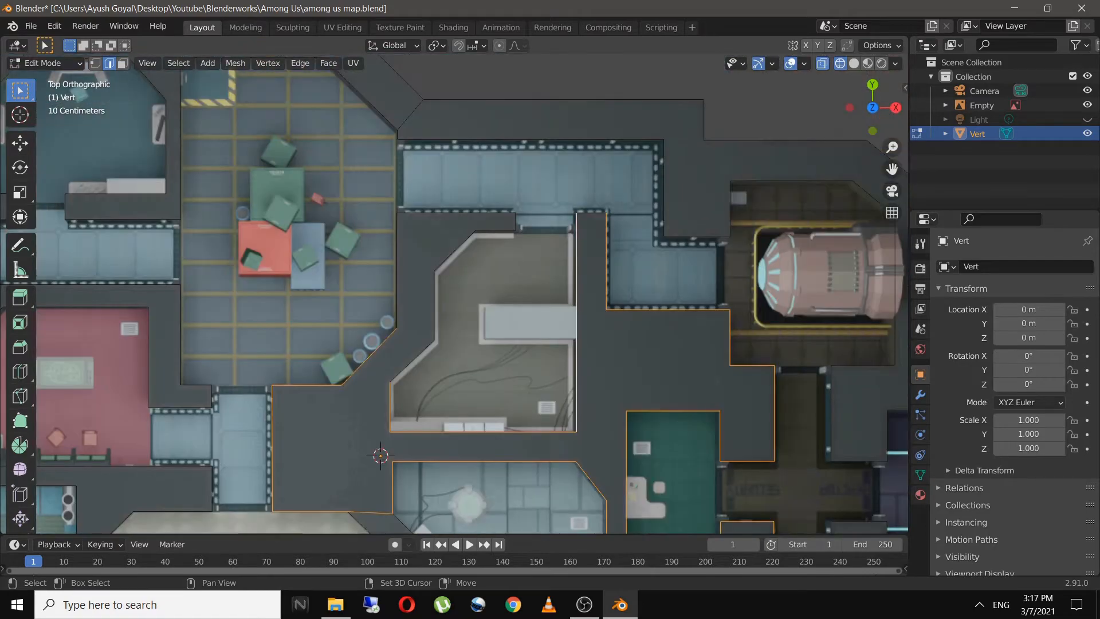
pyautogui.press('f')
# Switch to solid shading, check the filled walls in object mode, and save the file
pyautogui.hotkey('shift', 'z')
pyautogui.press('Tab')
pyautogui.moveTo(458, 367); pyautogui.dragTo(492, 241, button='middle')
pyautogui.press('KP_7')
pyautogui.hotkey('ctrl', 's')
# Select the interior wall loops around the admin and O2 rooms and fill them with a face
pyautogui.press('Tab')
pyautogui.scroll(4, 453, 293)
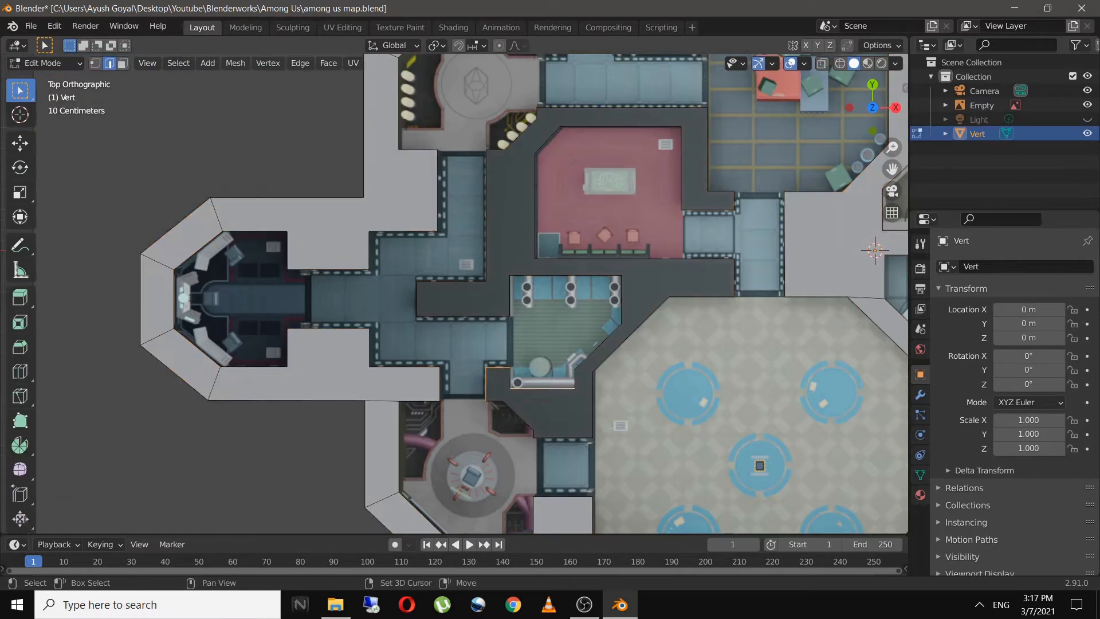
pyautogui.keyDown('alt'); pyautogui.click(630, 337); pyautogui.keyUp('alt')
pyautogui.keyDown('shift'); pyautogui.moveTo(630, 336); pyautogui.dragTo(512, 392, button='middle'); pyautogui.keyUp('shift')
pyautogui.keyDown('shift'); pyautogui.click(497, 183); pyautogui.keyUp('shift')
pyautogui.keyDown('shift'); pyautogui.moveTo(497, 183); pyautogui.dragTo(493, 270, button='middle'); pyautogui.keyUp('shift')
pyautogui.press('f')
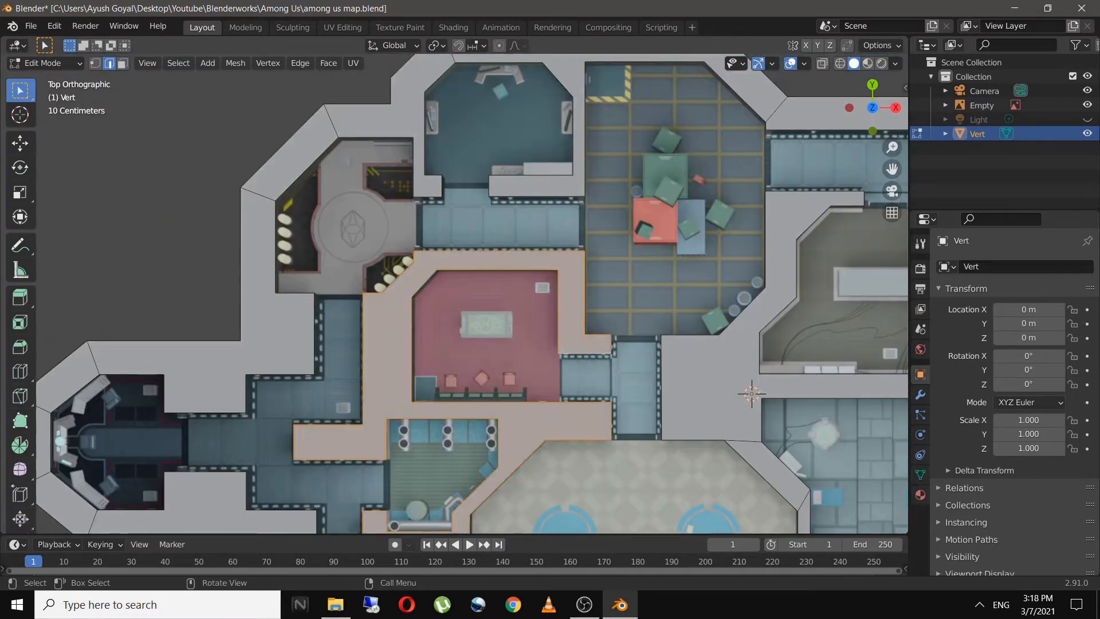
# Leave edit mode, deselect the map mesh, and save the file
pyautogui.scroll(-4, 454, 292)
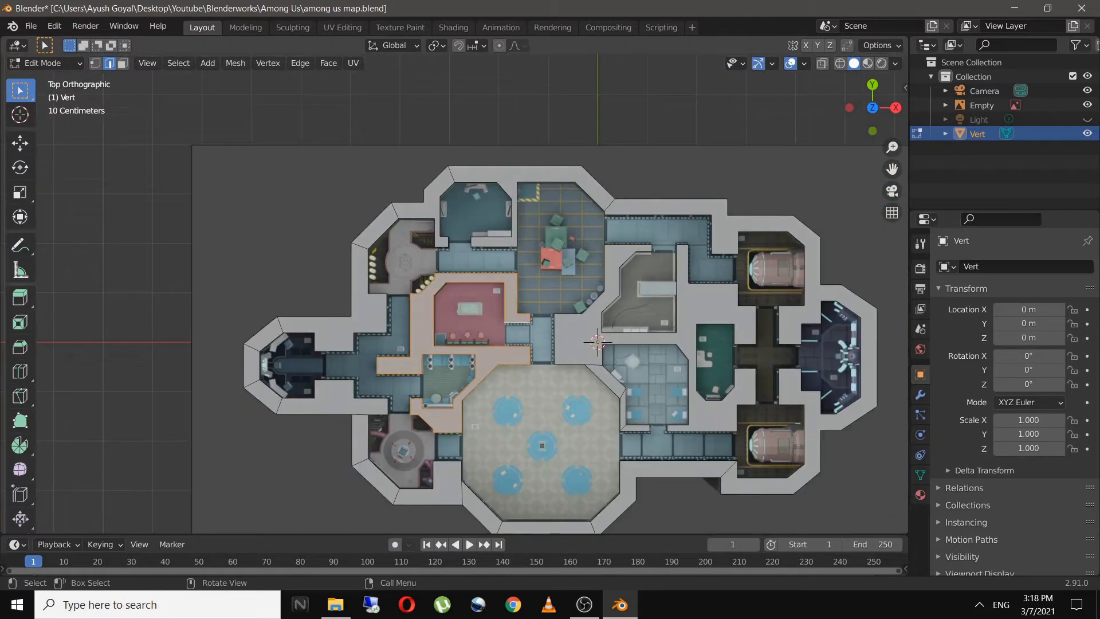
pyautogui.press('Tab')
pyautogui.scroll(-3, 454, 293)
pyautogui.hotkey('alt', 'a')
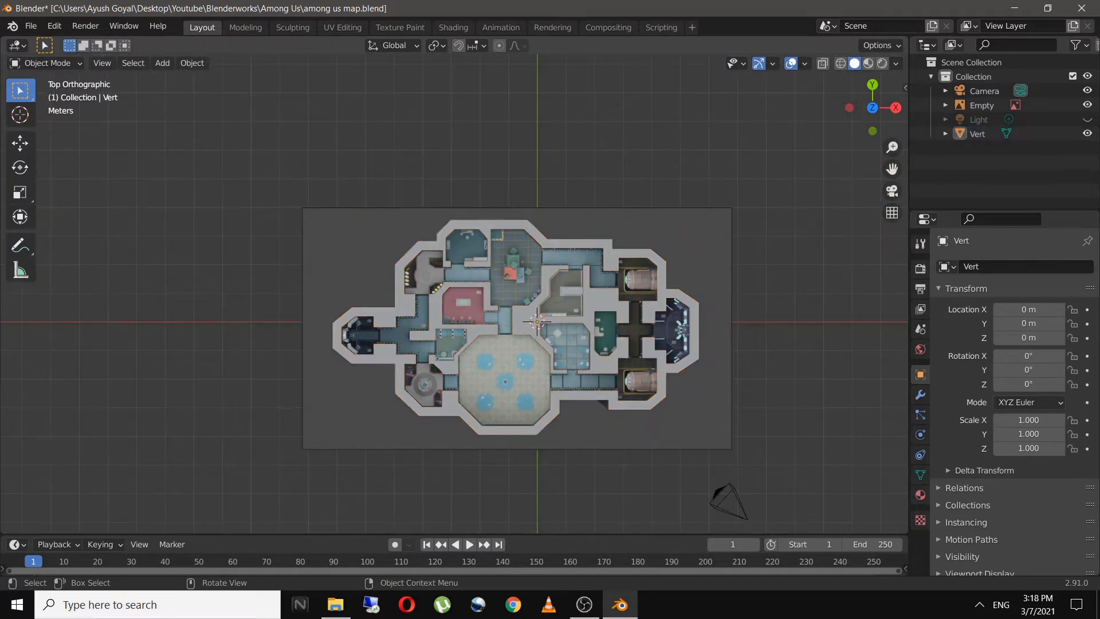
pyautogui.keyDown('shift'); pyautogui.moveTo(537, 321); pyautogui.dragTo(441, 309, button='middle'); pyautogui.keyUp('shift')
pyautogui.scroll(2, 441, 309)
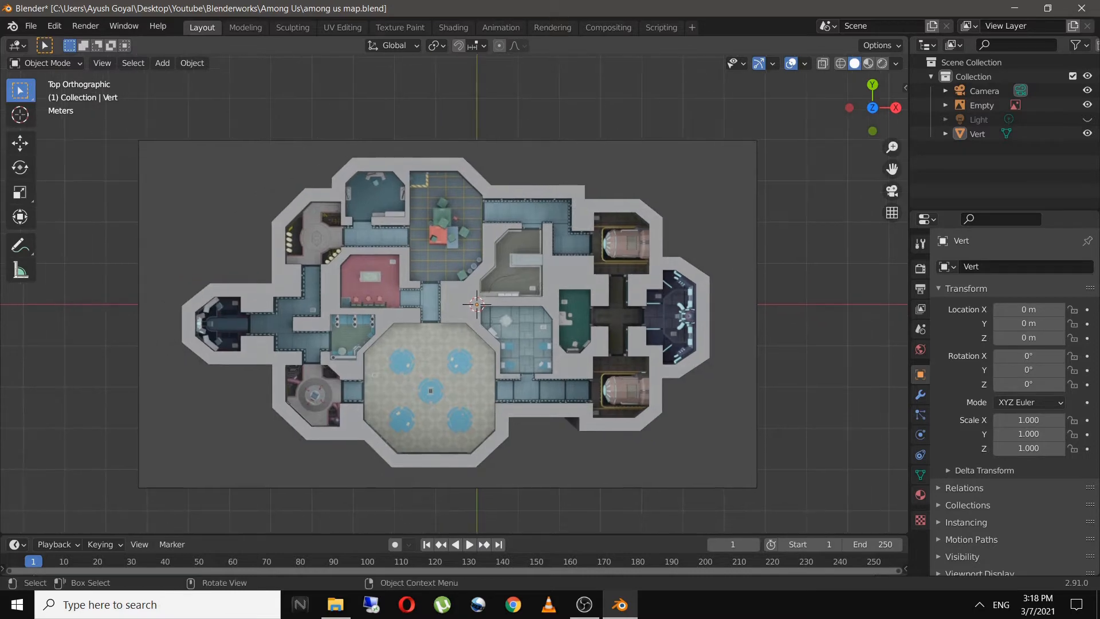
pyautogui.hotkey('ctrl', 's')
# Select the whole wall mesh in edit mode and extrude it about 0.53 m along its normal
pyautogui.moveTo(459, 367); pyautogui.dragTo(534, 221, button='middle')
pyautogui.click(461, 319)
pyautogui.scroll(-3, 461, 319)
pyautogui.scroll(4, 509, 257)
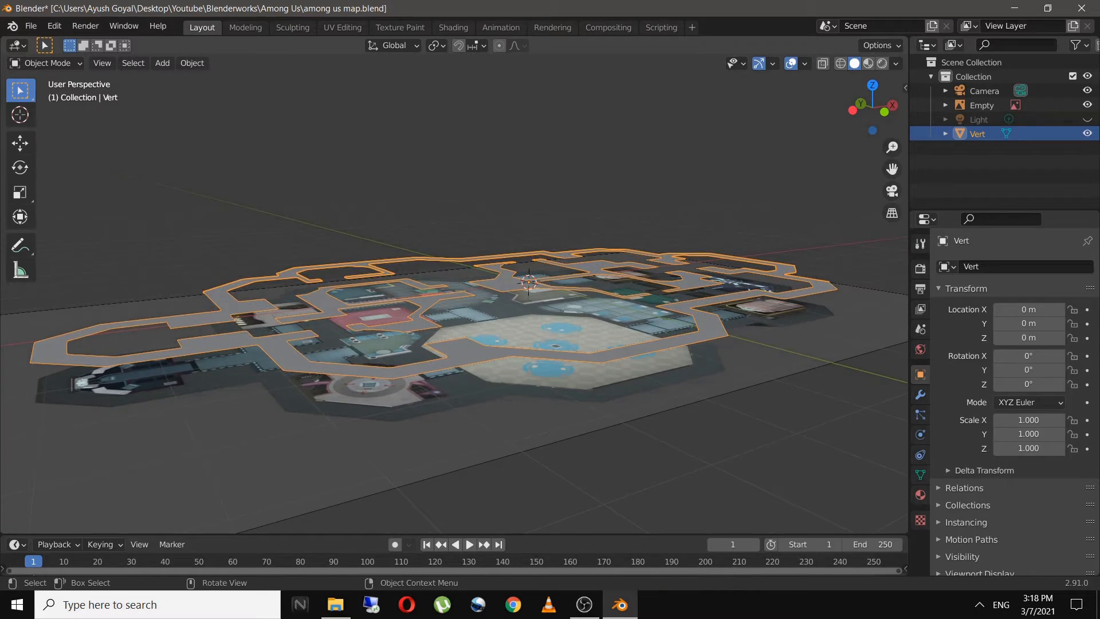
pyautogui.press('Tab')
pyautogui.hotkey('ctrl', 'l')
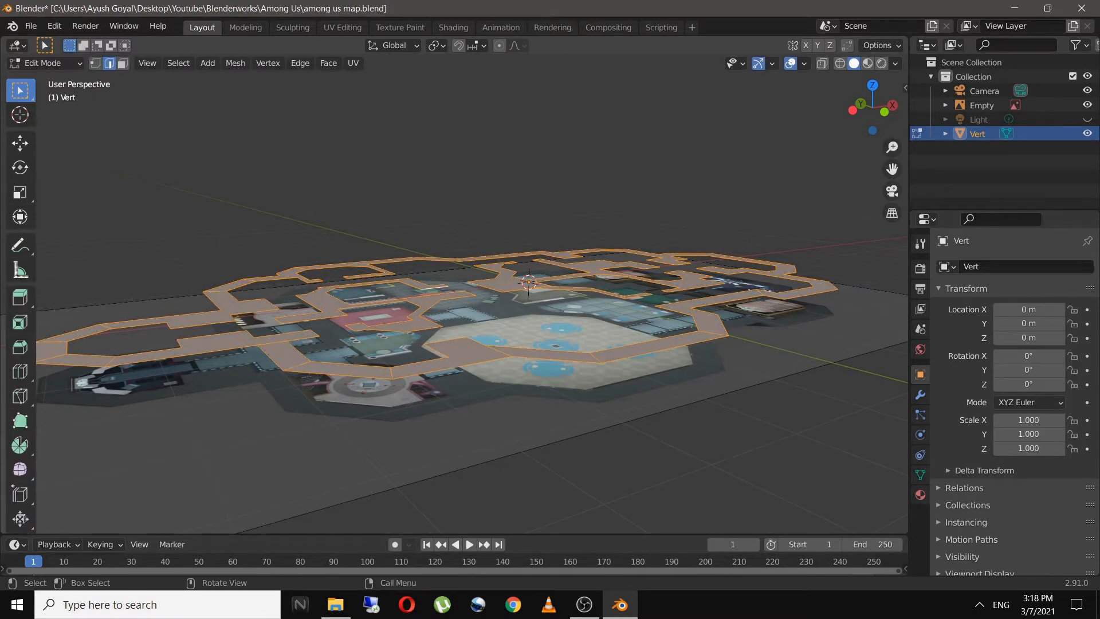
pyautogui.press('e')
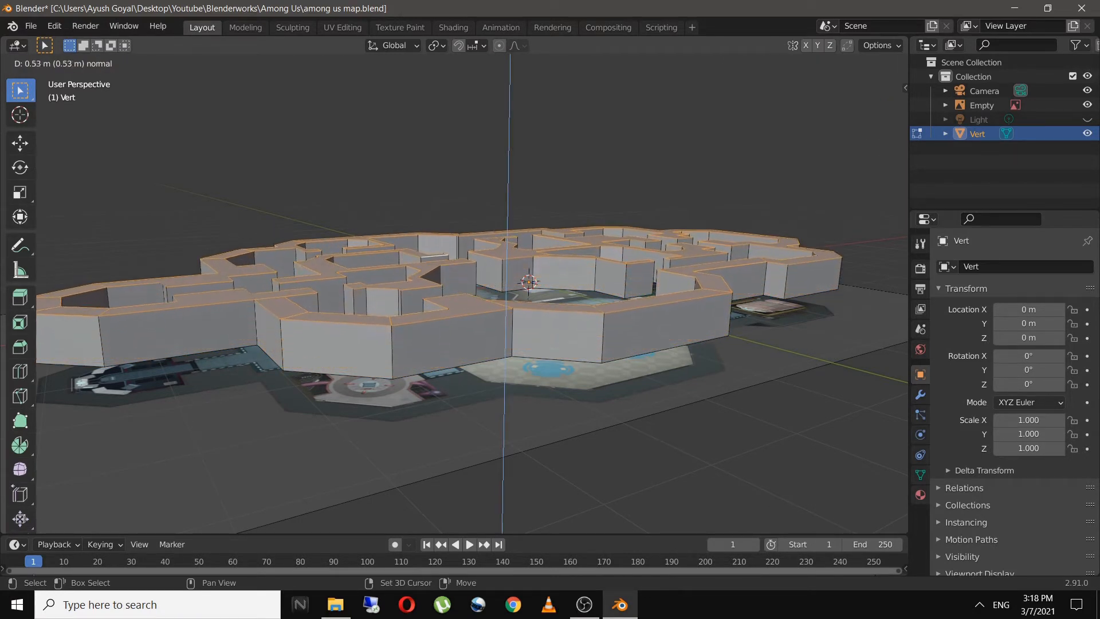
pyautogui.press('Return')
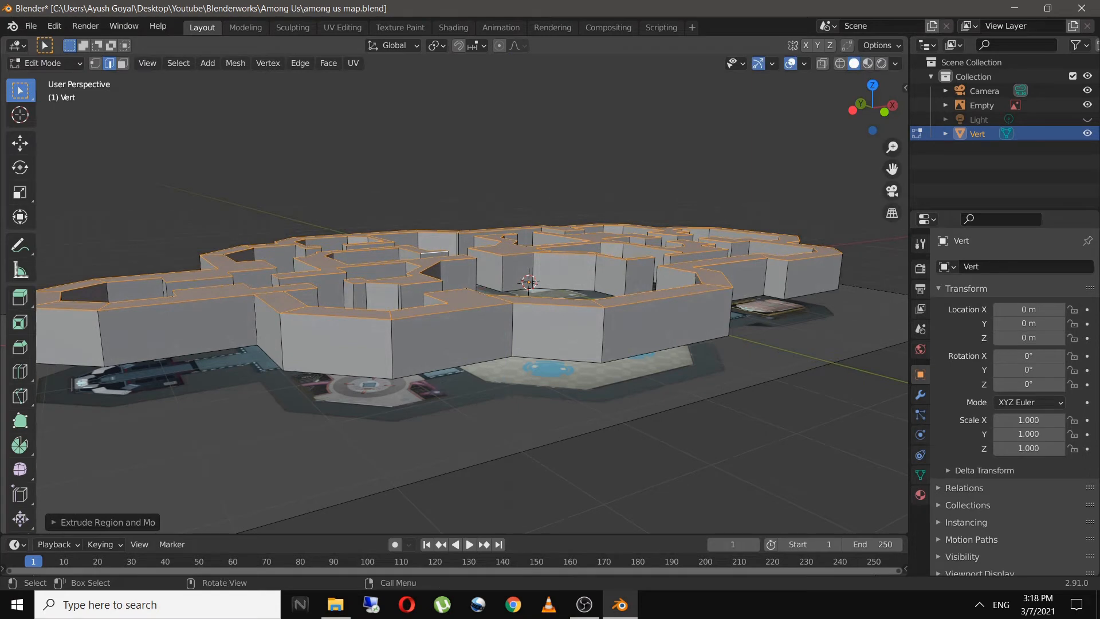
# Set the wall extrusion's Z move to -0.5 m
pyautogui.click(103, 522)
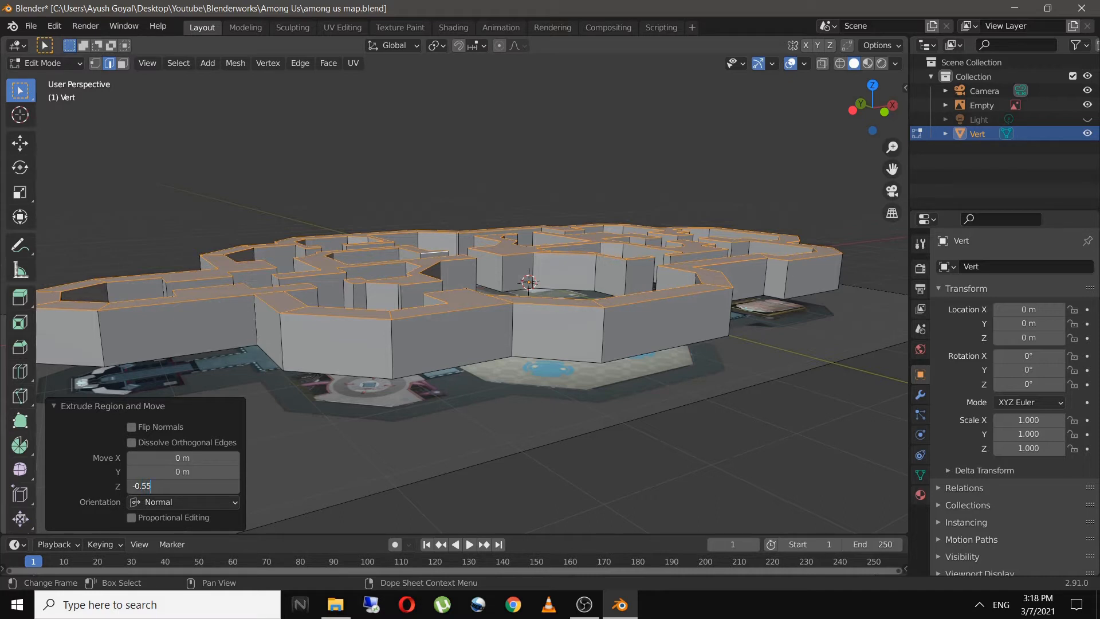
pyautogui.press('Return')
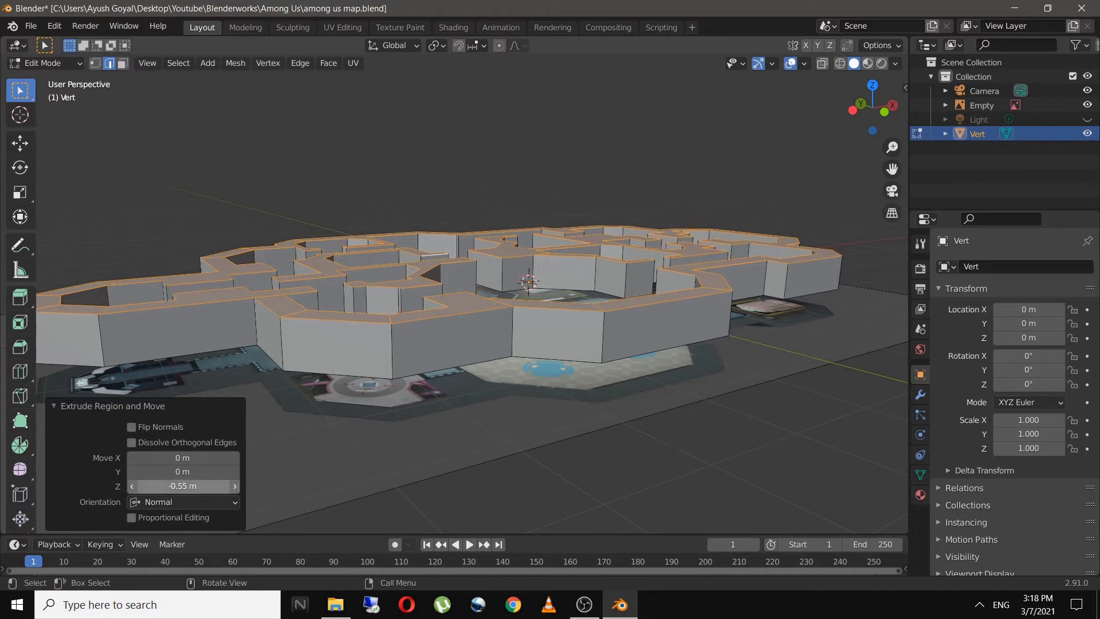
pyautogui.press('Return')
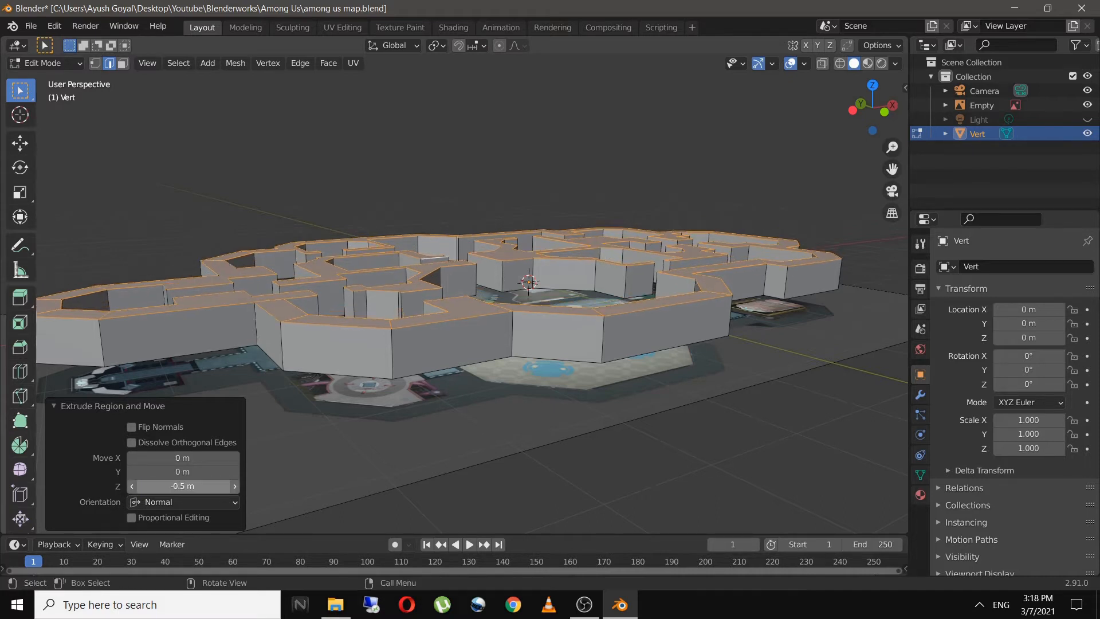
# Select the bottom edges of the cafeteria's inner walls and fill them to make the cafeteria floor
pyautogui.moveTo(436, 275); pyautogui.dragTo(700, 273, button='middle')
pyautogui.scroll(5, 587, 289)
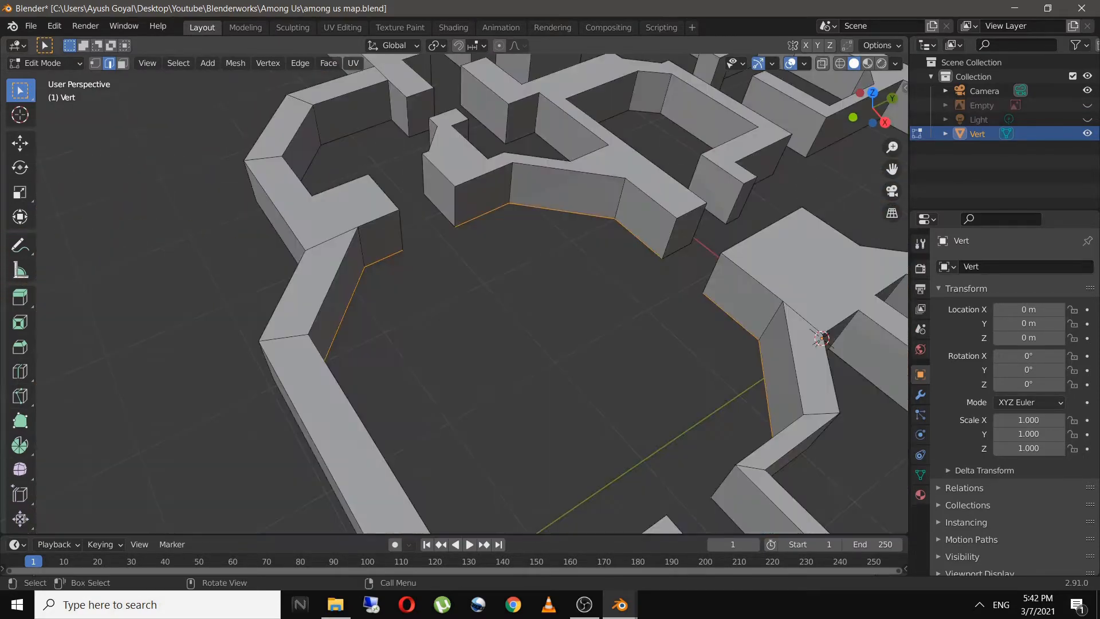
pyautogui.keyDown('shift'); pyautogui.moveTo(676, 275); pyautogui.dragTo(530, 340, button='middle'); pyautogui.keyUp('shift')
pyautogui.keyDown('shift'); pyautogui.click(632, 447); pyautogui.keyUp('shift')
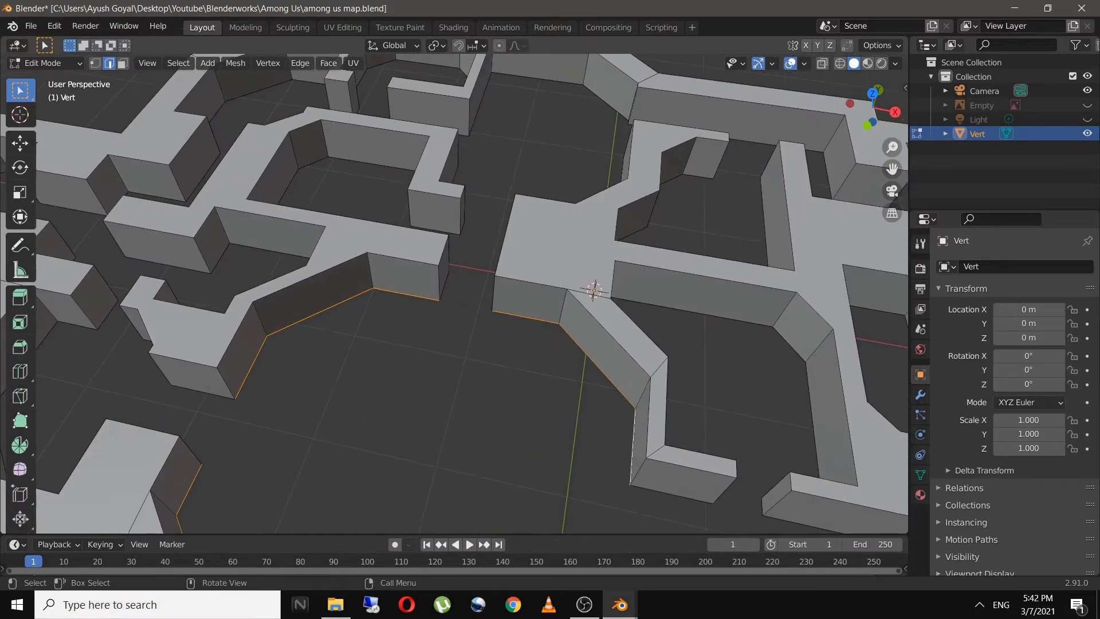
pyautogui.press('f')
# Inspect the cafeteria floor from beneath, delete the stray edge at its border, and leave edit mode
pyautogui.press('Tab')
pyautogui.scroll(-4, 459, 293)
pyautogui.moveTo(458, 321); pyautogui.dragTo(504, 217, button='middle')
pyautogui.scroll(4, 504, 218)
pyautogui.press('Tab')
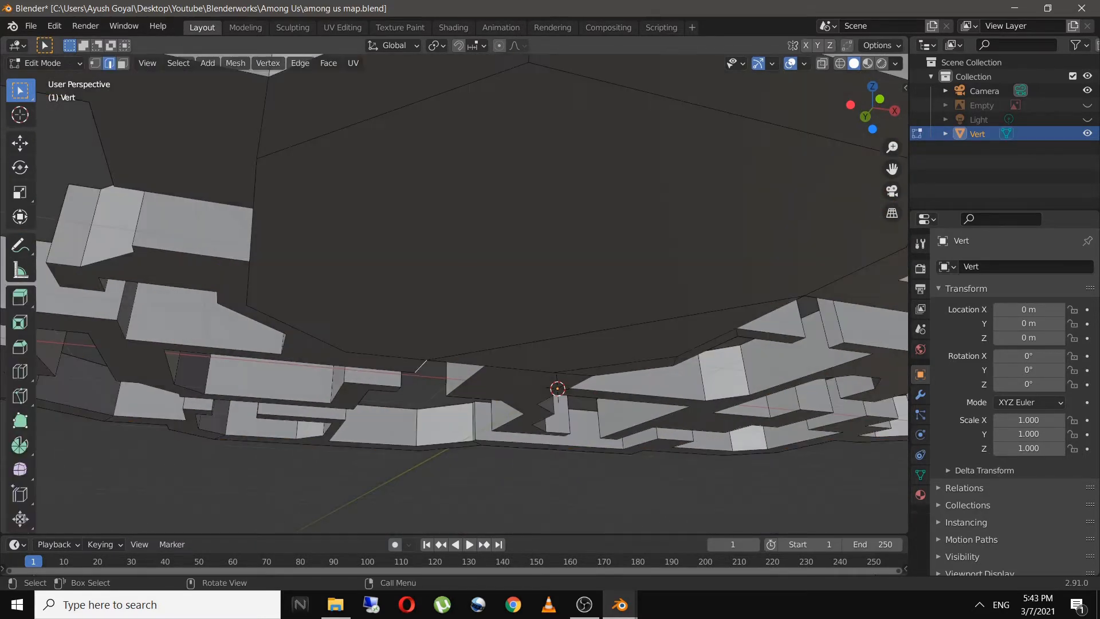
pyautogui.press('x')
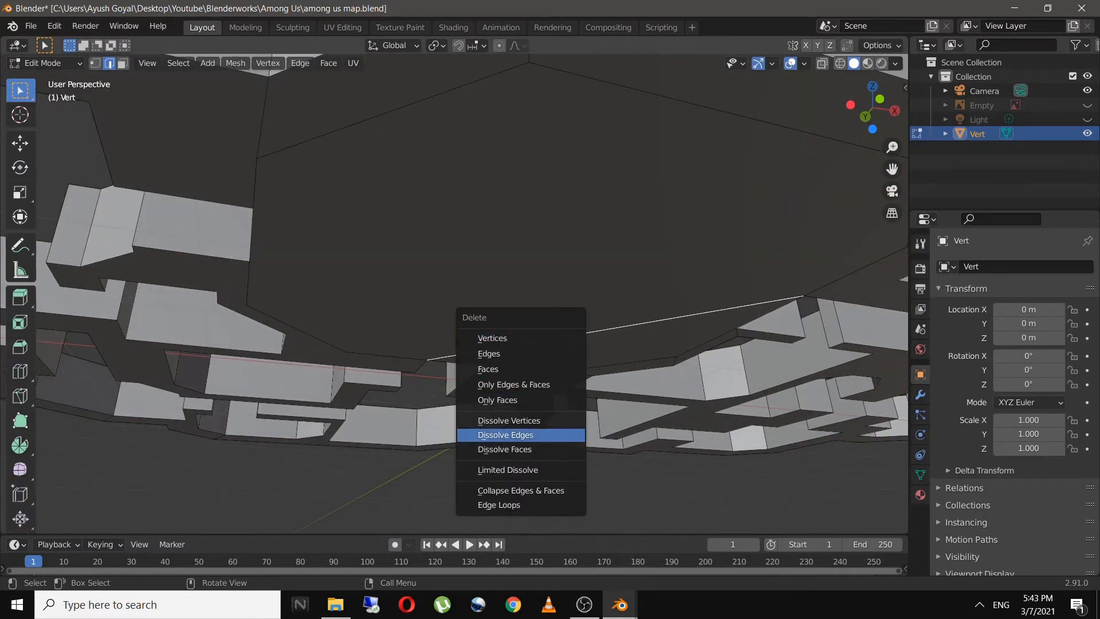
pyautogui.click(502, 435)
pyautogui.press('x')
pyautogui.press('Escape')
pyautogui.press('x')
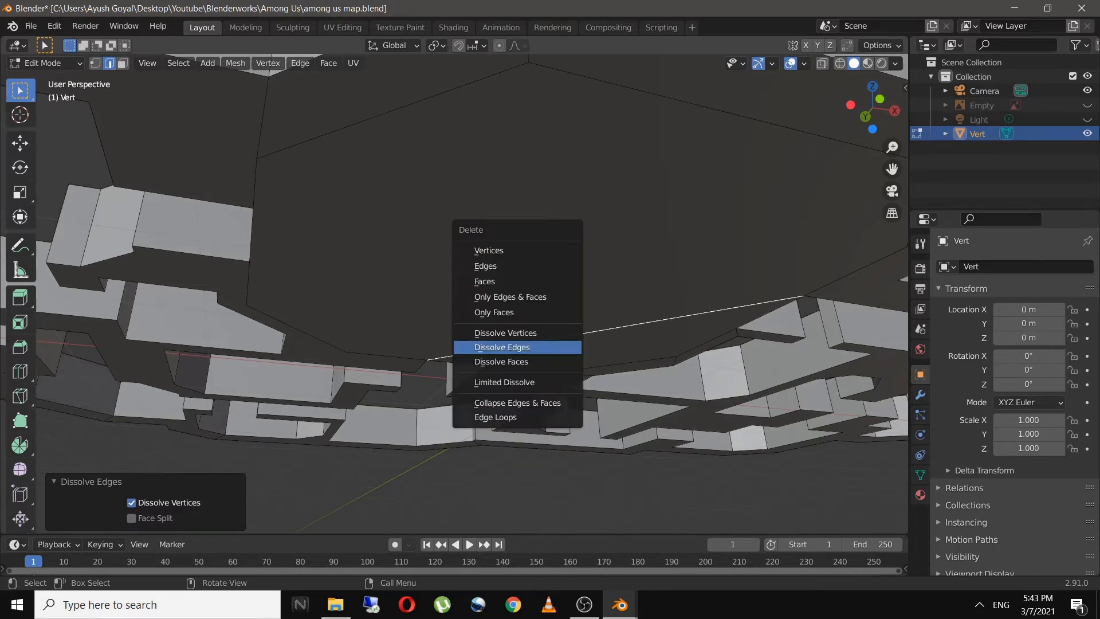
pyautogui.click(485, 266)
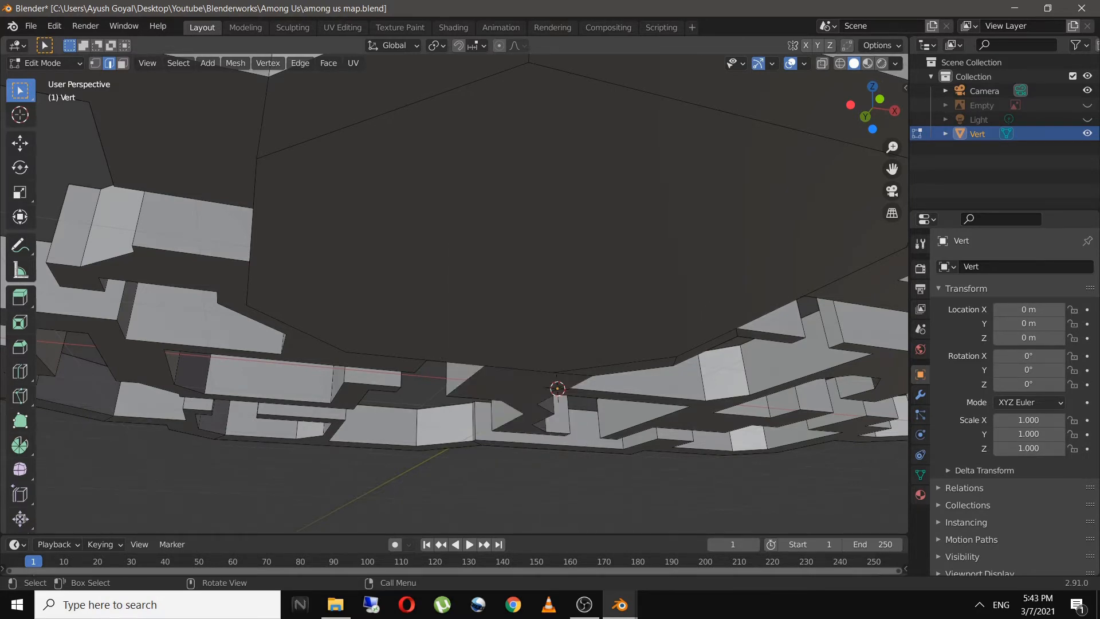
pyautogui.moveTo(485, 266)
pyautogui.mouseDown(button='middle')
pyautogui.moveTo(441, 378)
pyautogui.moveTo(509, 441)
pyautogui.mouseUp(button='middle')
pyautogui.press('Tab')
# Set the solid viewport shading to use shadow, cavity and the third studio light preset, and save the file
pyautogui.scroll(-3, 453, 367)
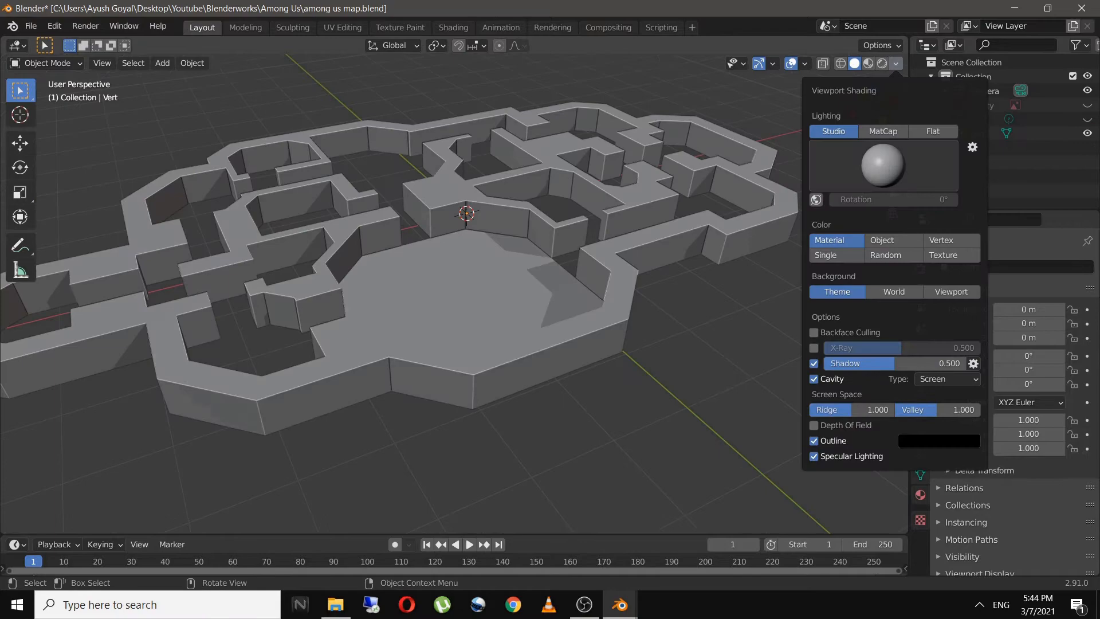
pyautogui.click(948, 163)
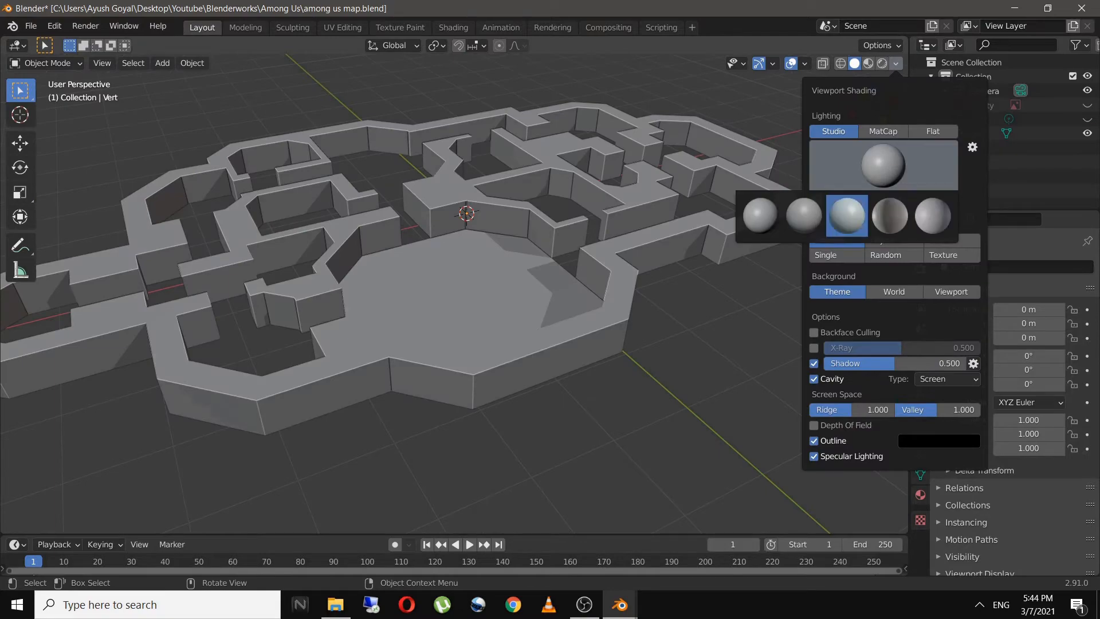
pyautogui.click(848, 213)
pyautogui.moveTo(515, 320)
pyautogui.mouseDown(button='middle')
pyautogui.moveTo(526, 328)
pyautogui.moveTo(366, 298)
pyautogui.moveTo(518, 338)
pyautogui.moveTo(522, 329)
pyautogui.mouseUp(button='middle')
pyautogui.hotkey('ctrl', 's')
# Add a cylinder with 16 vertices and move it over the cafeteria floor, about -1.15 m in X and -1.79 m in Y
pyautogui.scroll(5, 452, 292)
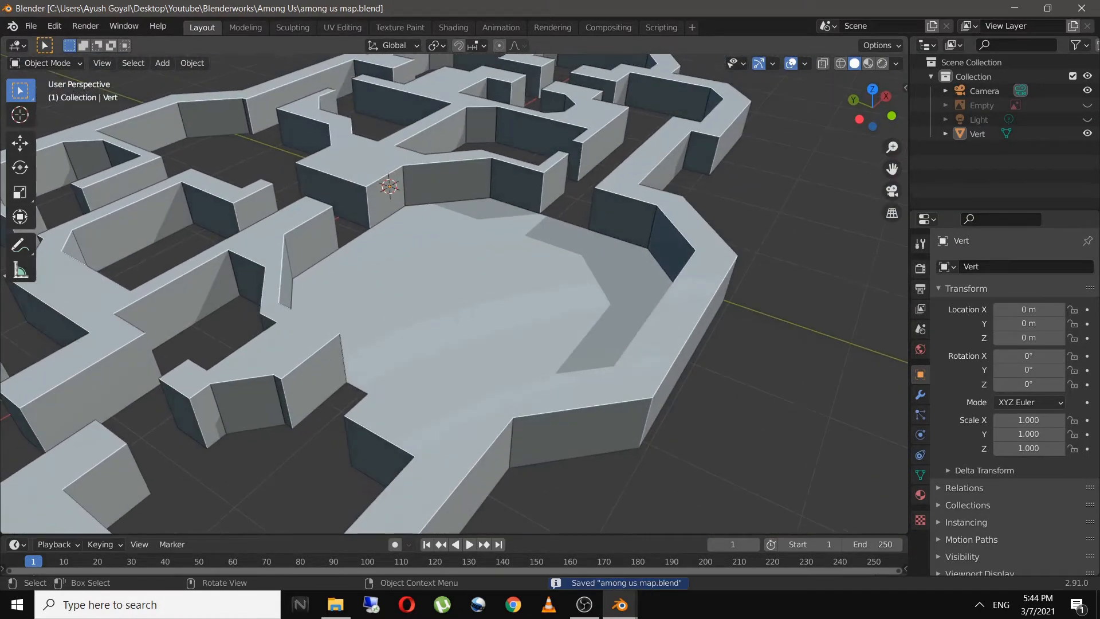
pyautogui.keyDown('shift'); pyautogui.moveTo(453, 292); pyautogui.dragTo(405, 267, button='middle'); pyautogui.keyUp('shift')
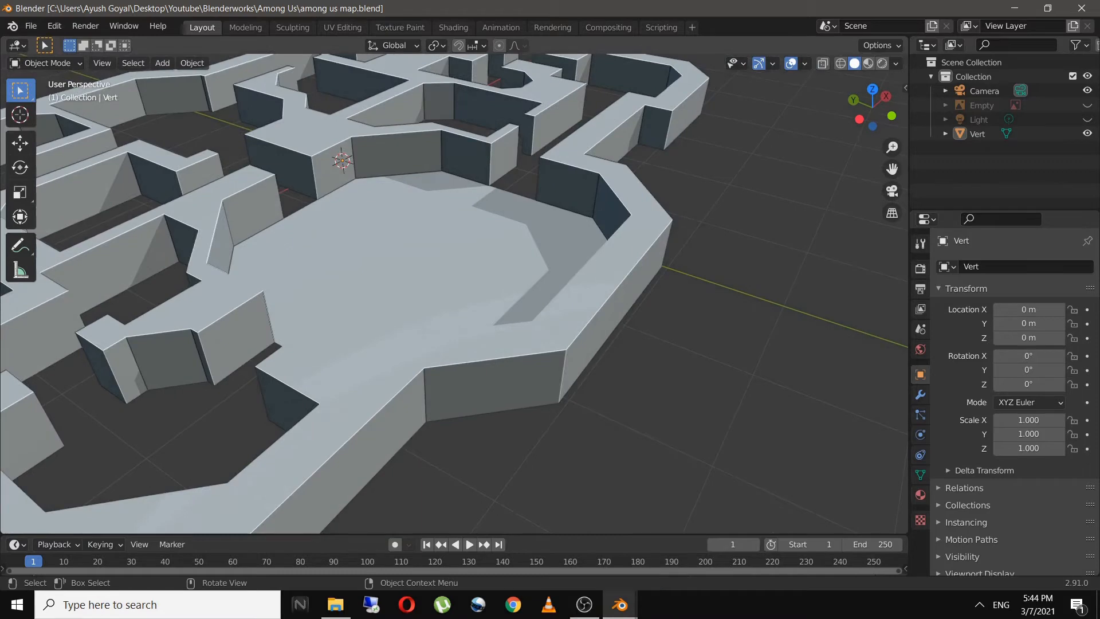
pyautogui.press('KP_7')
pyautogui.click(162, 63)
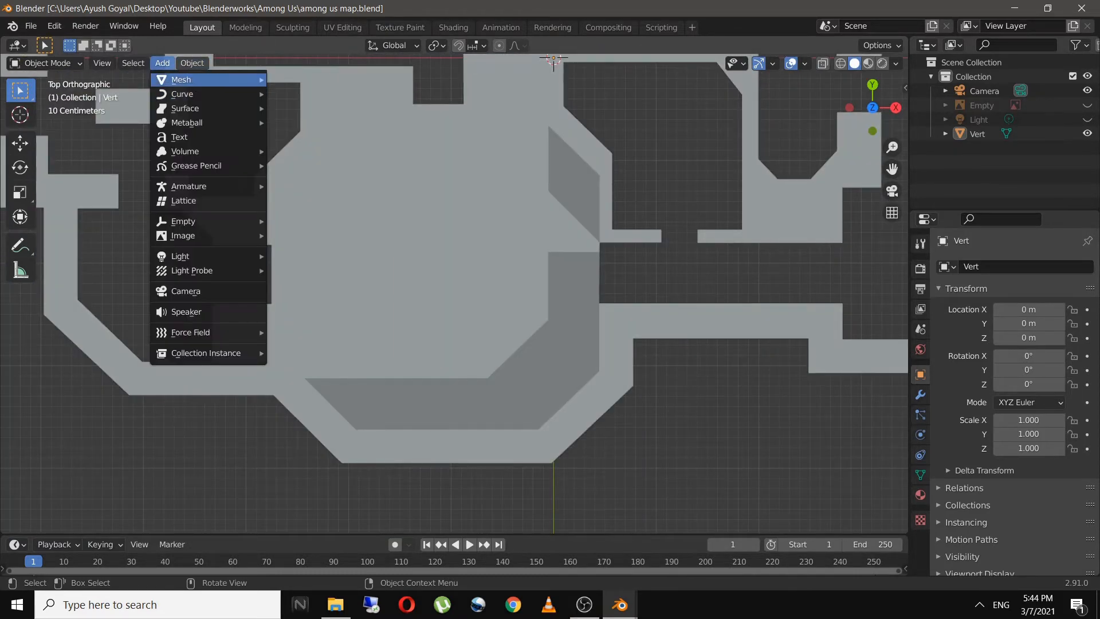
pyautogui.moveTo(181, 79)
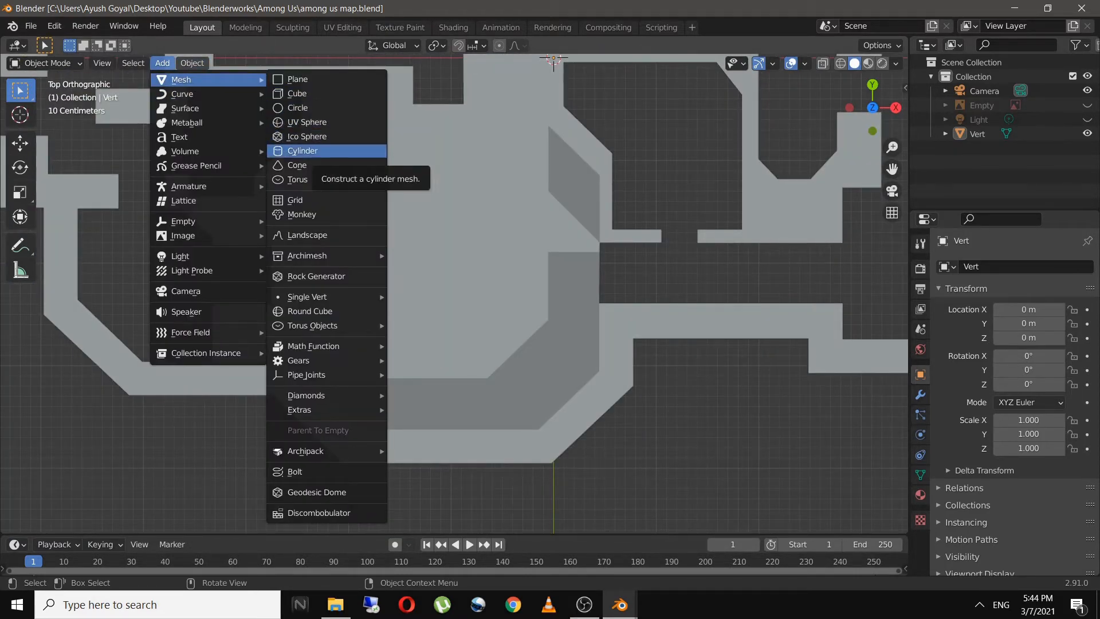
pyautogui.click(306, 151)
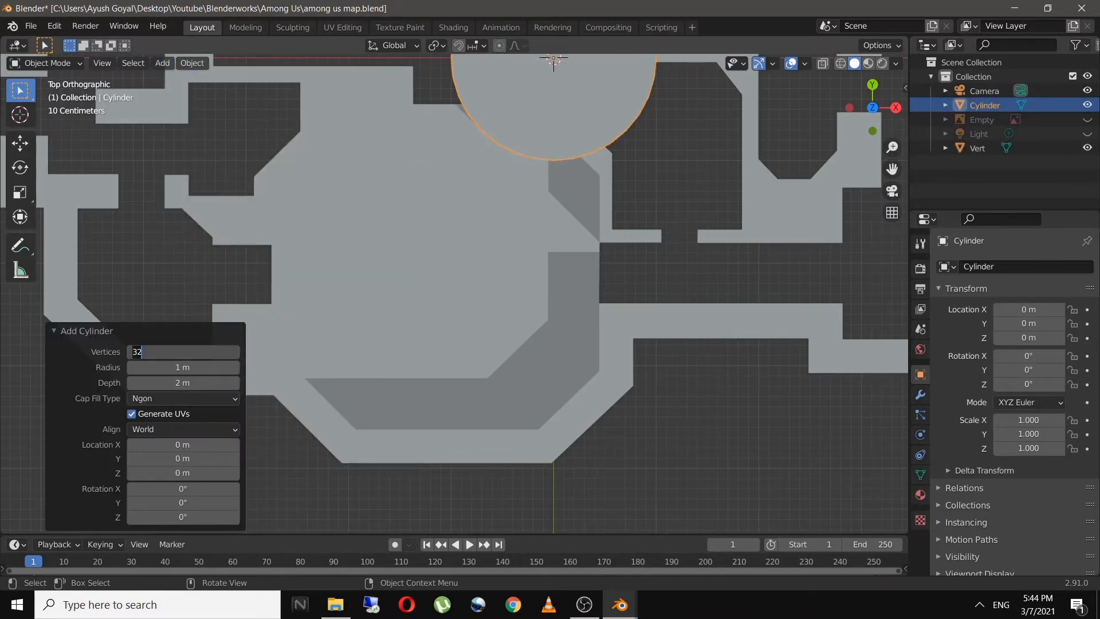
pyautogui.press('Return')
pyautogui.press('g')
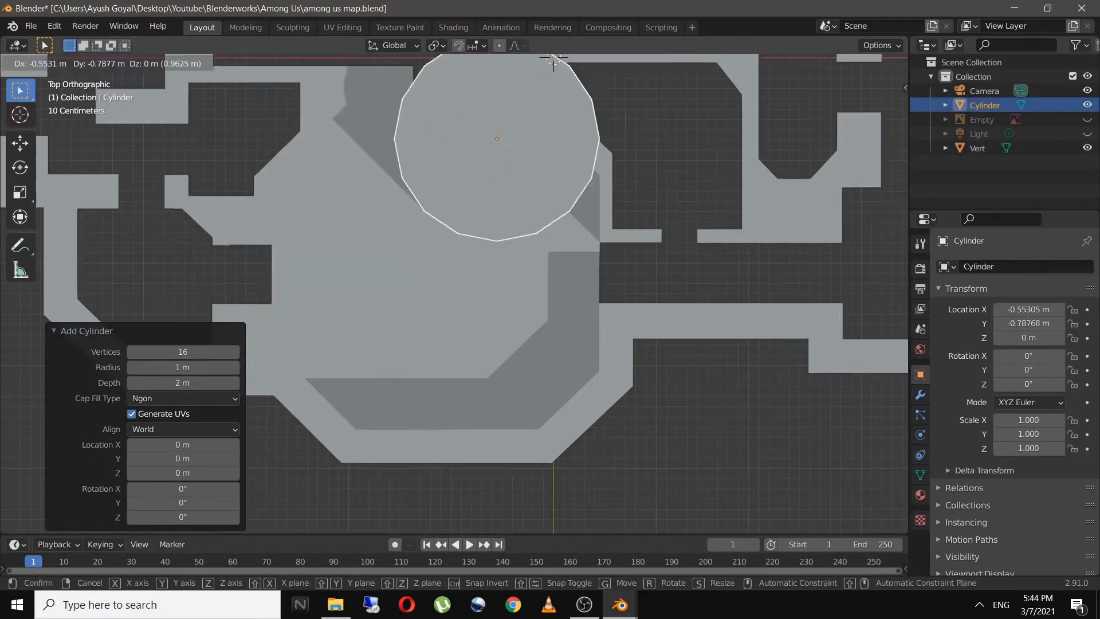
pyautogui.click(436, 241)
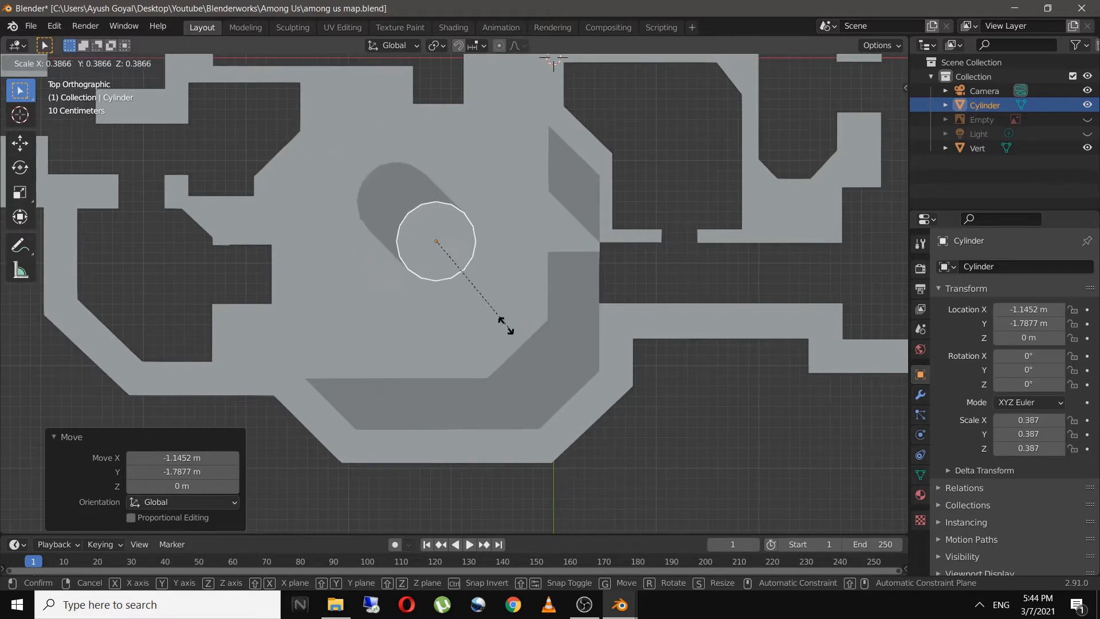
# Shrink the cylinder to about 0.28, raise it to about 0.57 m in Z and flatten it into a tabletop with a Z scale of about 0.008
pyautogui.moveTo(413, 321); pyautogui.dragTo(522, 221, button='middle')
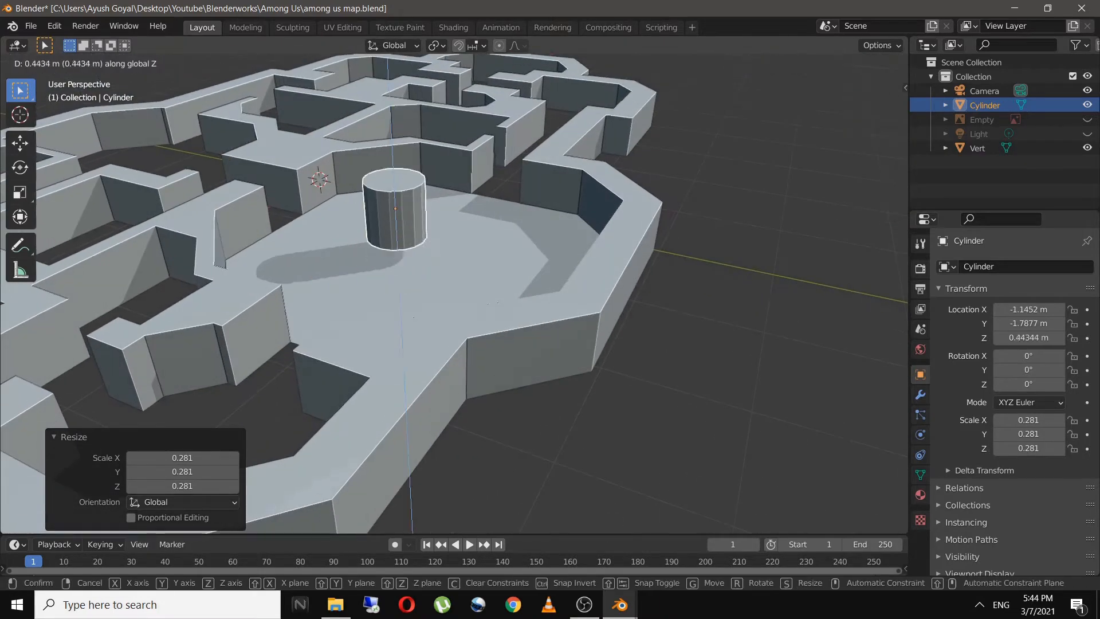
pyautogui.click(570, 327)
pyautogui.press('s')
pyautogui.press('z')
pyautogui.press('KP_Decimal')
pyautogui.moveTo(505, 344); pyautogui.dragTo(504, 258, button='middle')
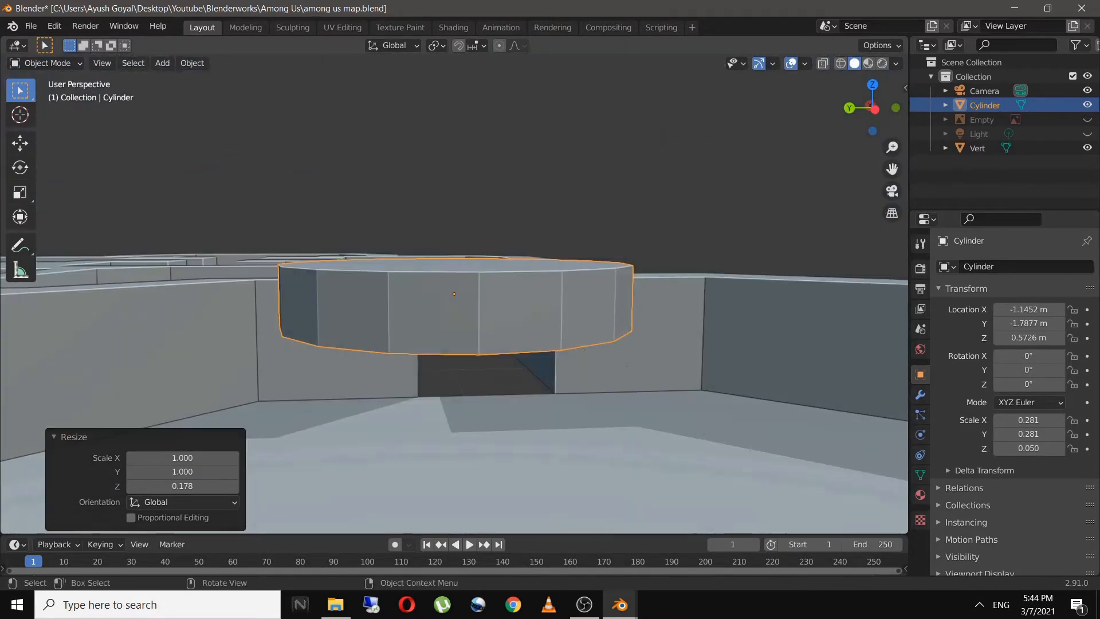
pyautogui.press('s')
pyautogui.press('z')
pyautogui.click(507, 310)
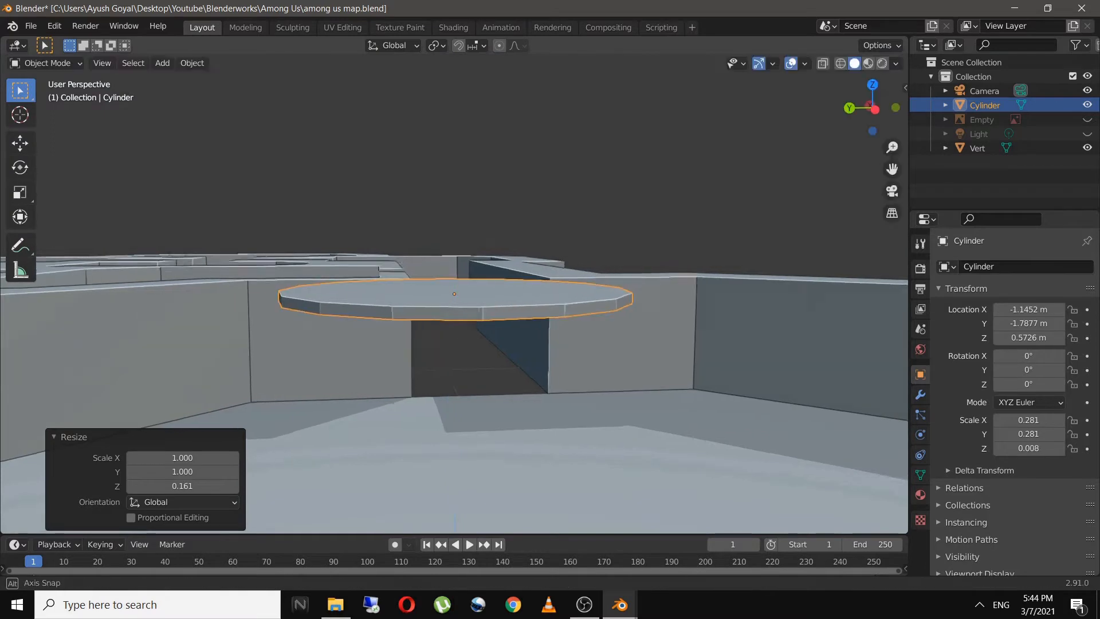
# Extrude the tabletop's underside face in place and scale it inward to about 0.476
pyautogui.moveTo(507, 309); pyautogui.dragTo(507, 240, button='middle')
pyautogui.press('Tab')
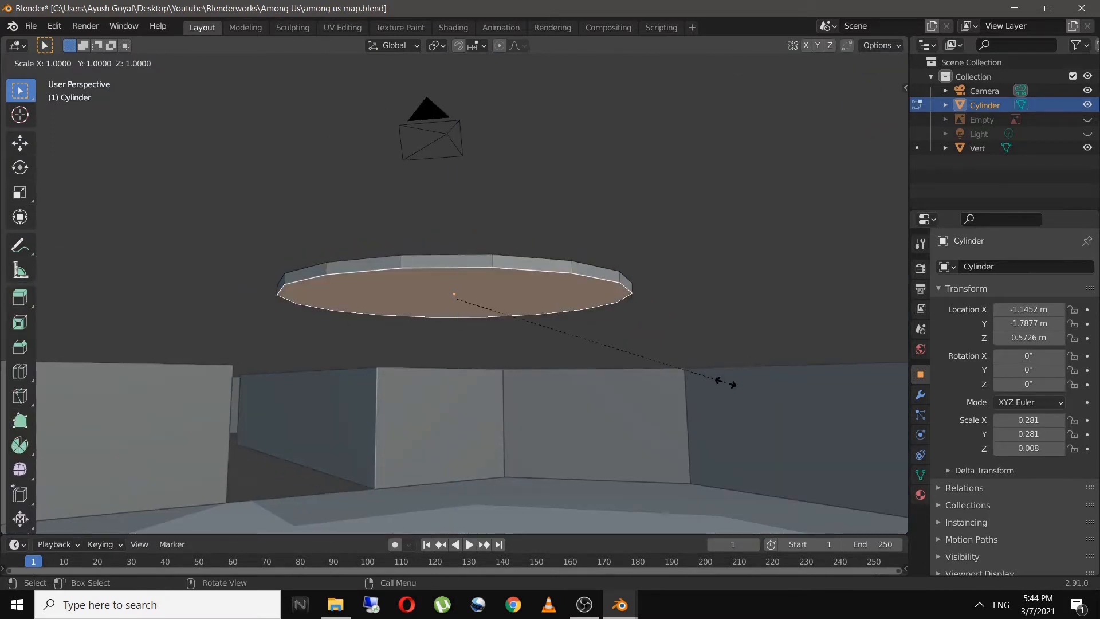
pyautogui.click(578, 356)
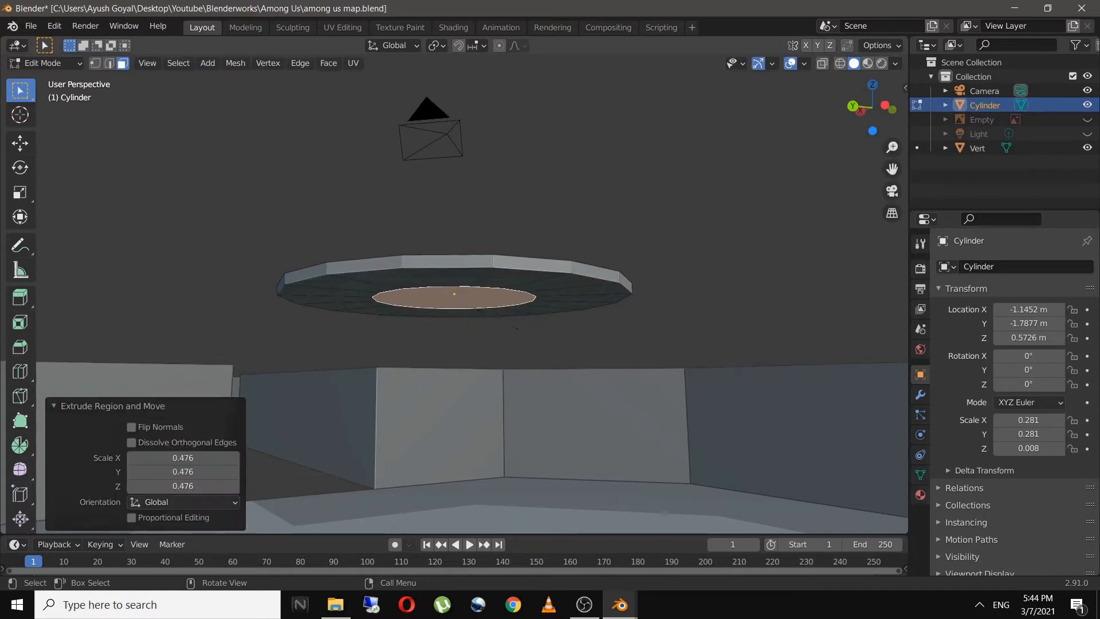
pyautogui.moveTo(578, 356); pyautogui.dragTo(578, 332, button='middle')
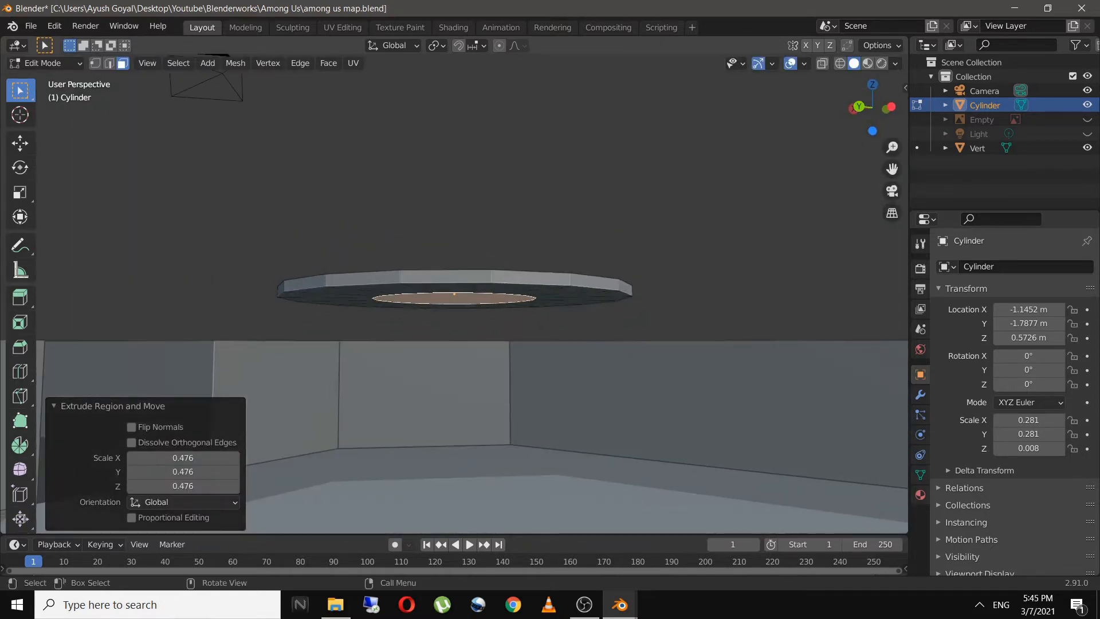
# Extrude the inner underside face about 0.118 m straight down along Z to form the table's pedestal
pyautogui.press('Escape')
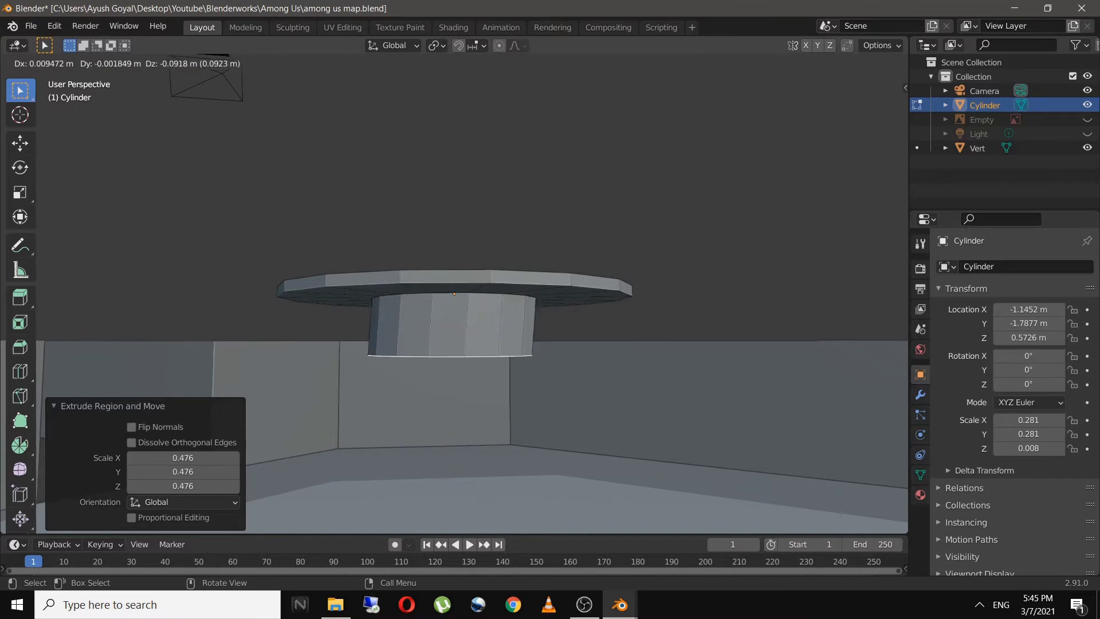
pyautogui.press('Escape')
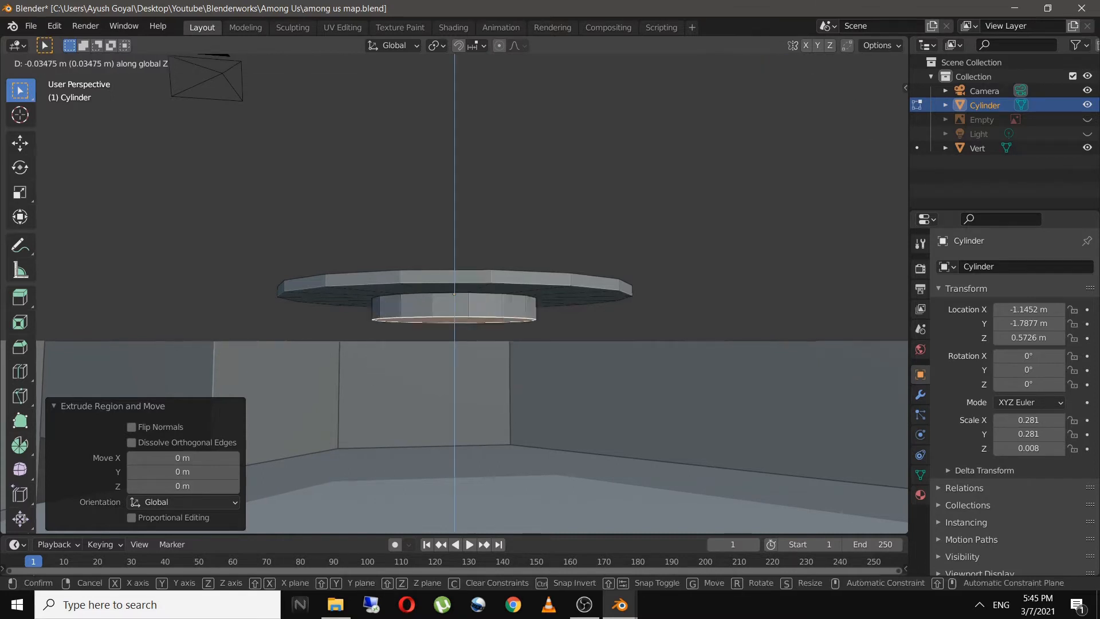
pyautogui.press('Return')
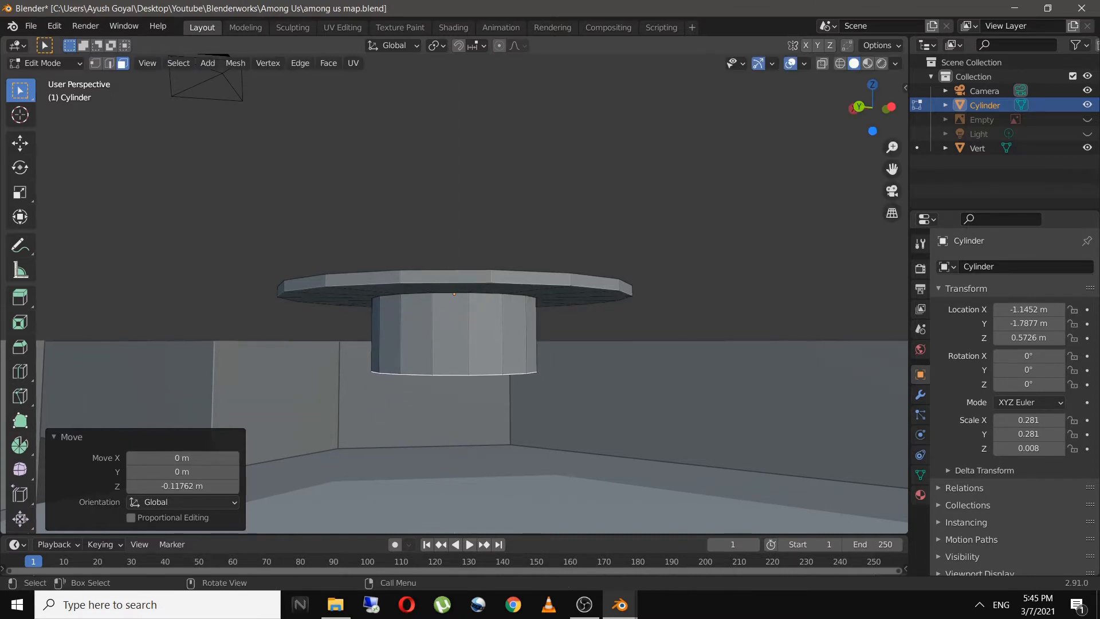
# Lengthen the table pedestal a little downward along Z, leave edit mode and save the file
pyautogui.moveTo(458, 286); pyautogui.dragTo(481, 241, button='middle')
pyautogui.scroll(-3, 504, 292)
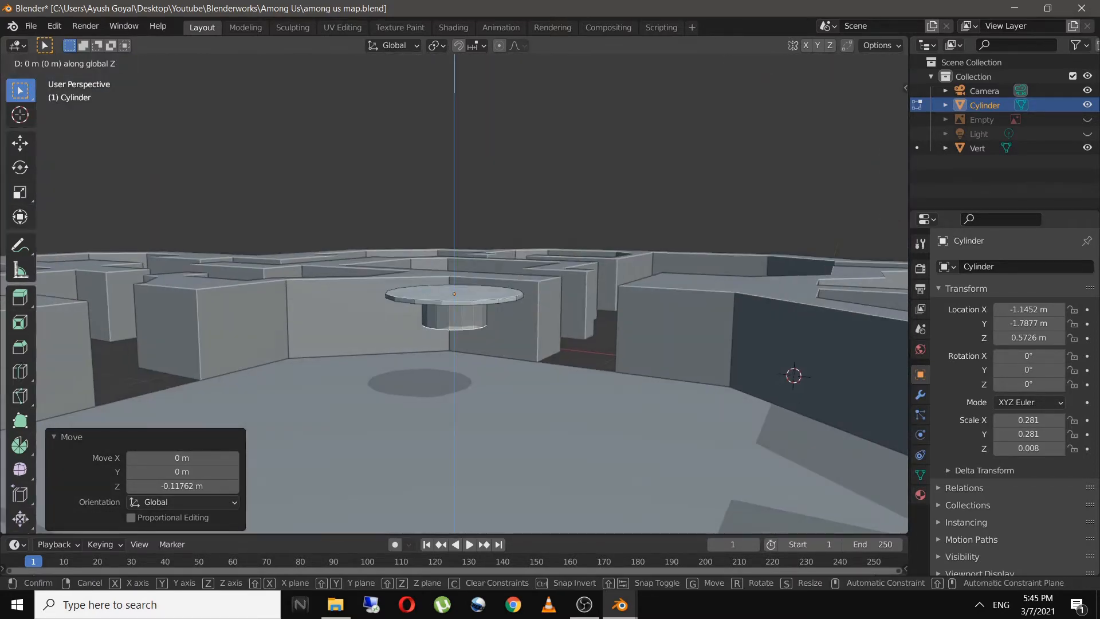
pyautogui.press('Tab')
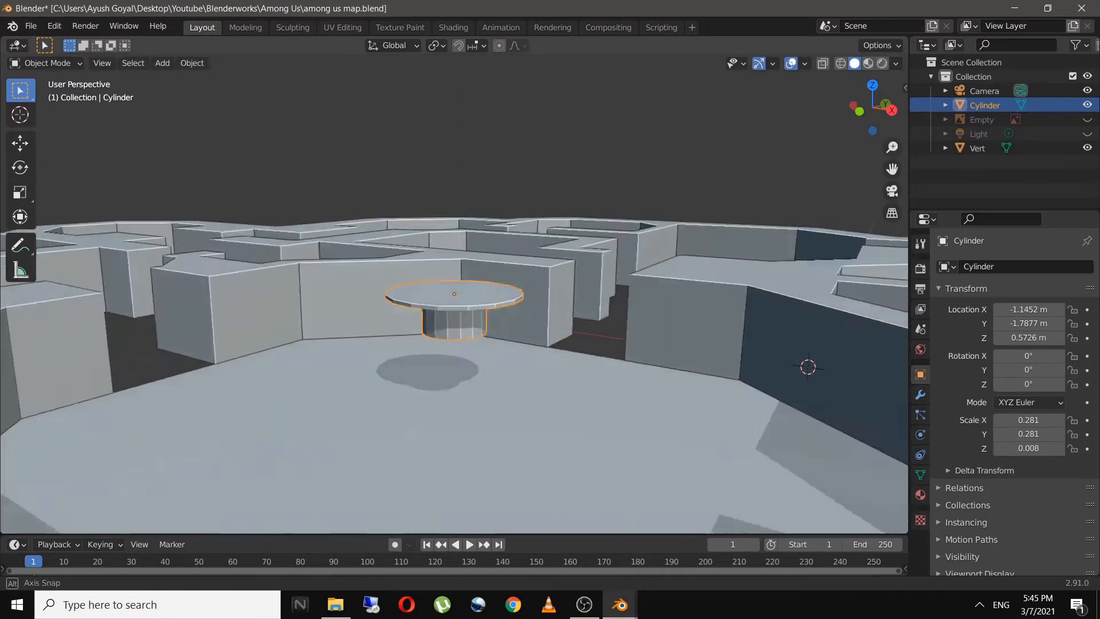
pyautogui.moveTo(481, 240)
pyautogui.mouseDown(button='middle')
pyautogui.moveTo(481, 298)
pyautogui.moveTo(464, 246)
pyautogui.mouseUp(button='middle')
pyautogui.hotkey('ctrl', 's')
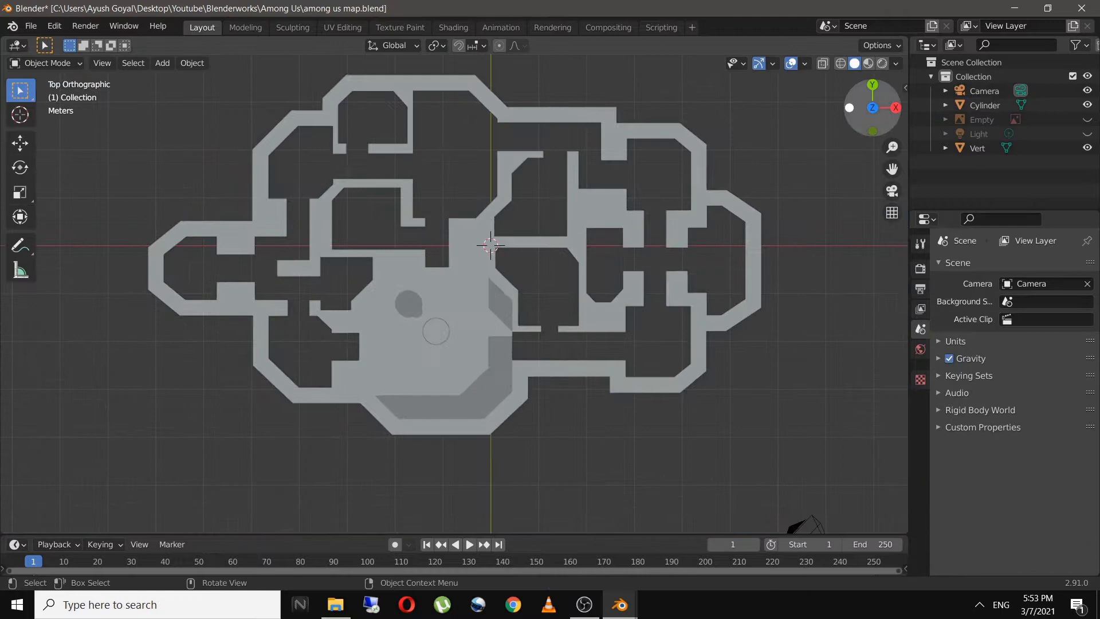
# Add a cube, shrink it and shape it into a narrow block placed just beside the round table
pyautogui.hotkey('shift', 'a')
pyautogui.click(676, 432)
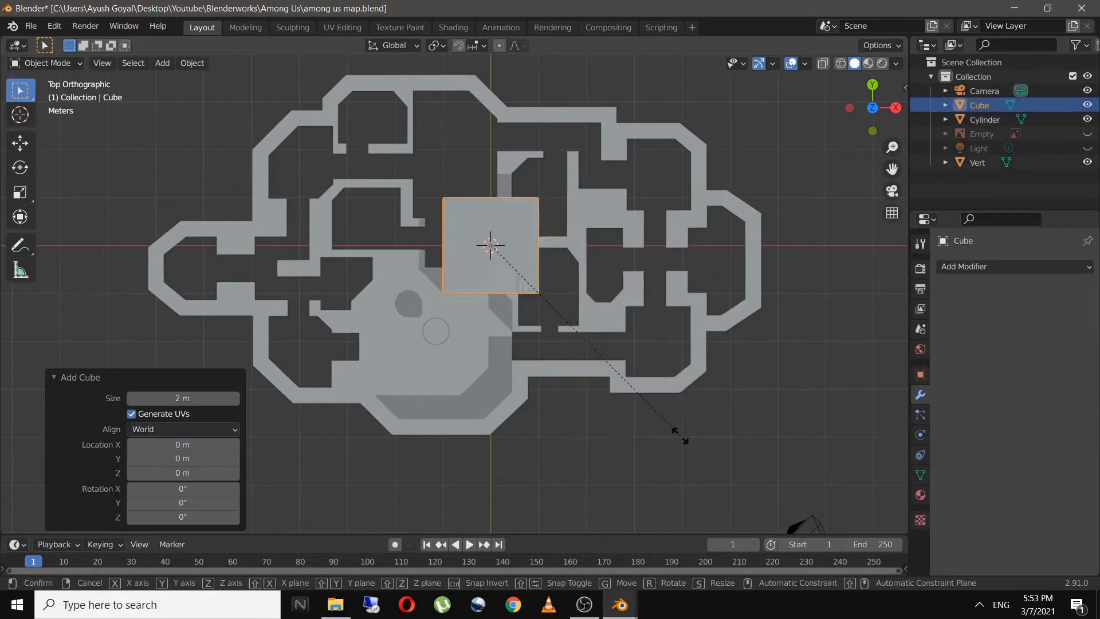
pyautogui.scroll(3, 552, 91)
pyautogui.press('g')
pyautogui.press('s')
pyautogui.press('g')
pyautogui.click(752, 393)
pyautogui.press('s')
pyautogui.press('x')
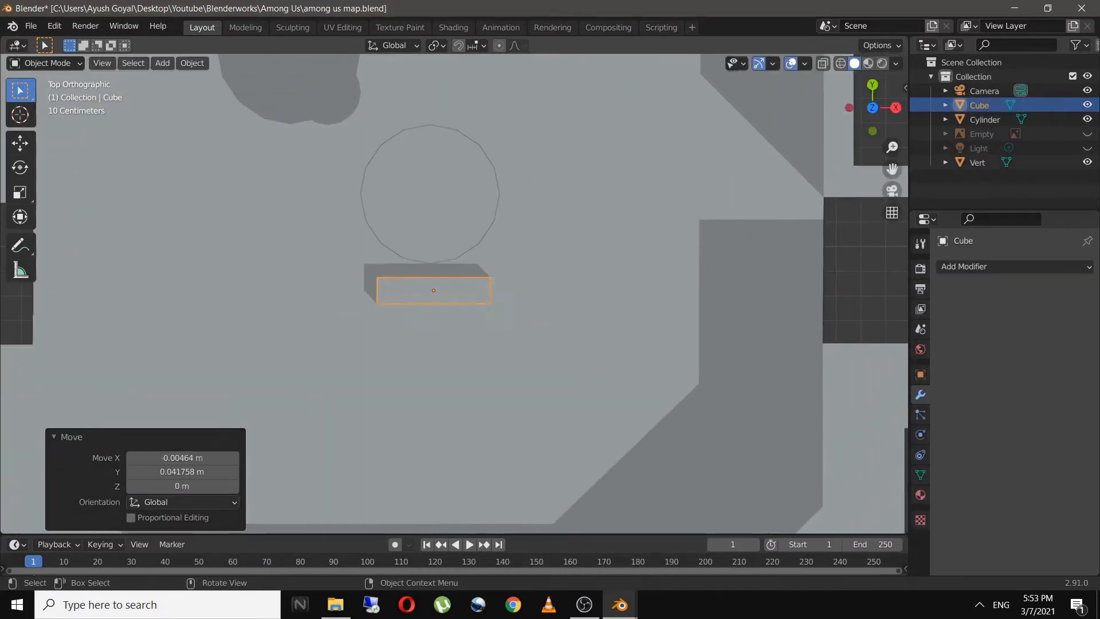
# Adjust the block's height beside the table and flatten it along Z into a thin bench seat
pyautogui.moveTo(516, 367); pyautogui.dragTo(561, 218, button='middle')
pyautogui.press('g')
pyautogui.press('z')
pyautogui.press('s')
pyautogui.press('z')
pyautogui.press('s')
pyautogui.press('z')
pyautogui.moveTo(515, 355); pyautogui.dragTo(550, 320, button='middle')
pyautogui.click(619, 432)
# Add a Simple Deform modifier to the bench seat and set it to Bend around the Z axis
pyautogui.click(1014, 267)
pyautogui.click(928, 431)
pyautogui.press('Tab')
pyautogui.press('Tab')
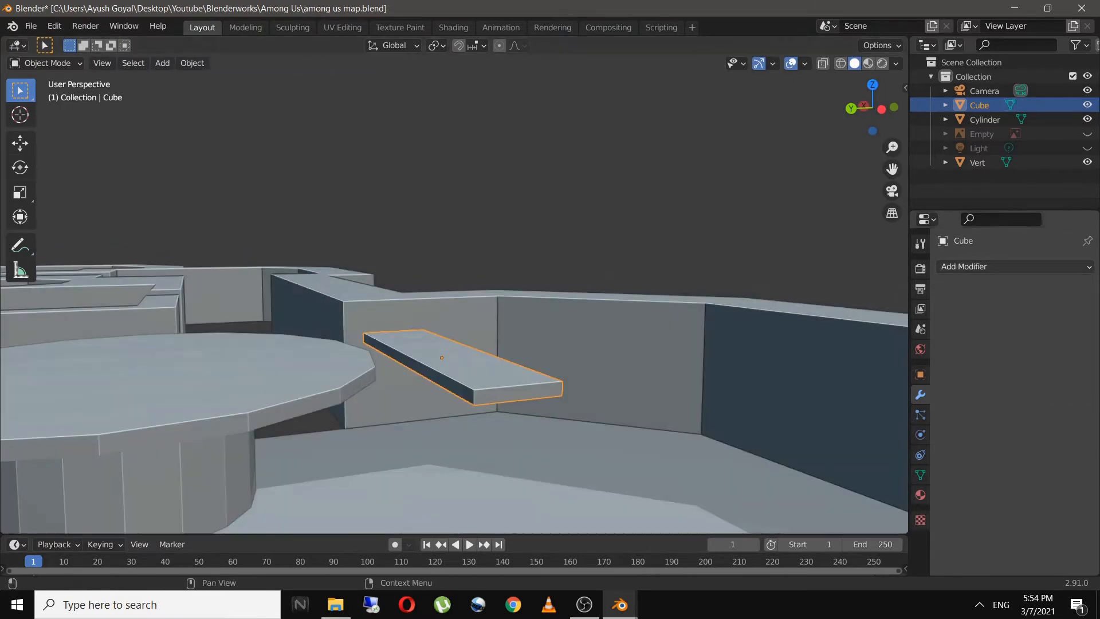
pyautogui.click(1070, 313)
pyautogui.click(1007, 365)
pyautogui.click(995, 312)
pyautogui.click(1062, 366)
# Apply all transforms, location, rotation and scale, to the bench seat
pyautogui.moveTo(493, 298); pyautogui.dragTo(515, 401, button='middle')
pyautogui.moveTo(493, 344); pyautogui.dragTo(515, 297, button='middle')
pyautogui.click(192, 63)
pyautogui.moveTo(209, 137)
pyautogui.click(378, 178)
# Shrink the bent bench, set its origin to its geometry and place it along the round table's edge
pyautogui.scroll(-8, 452, 298)
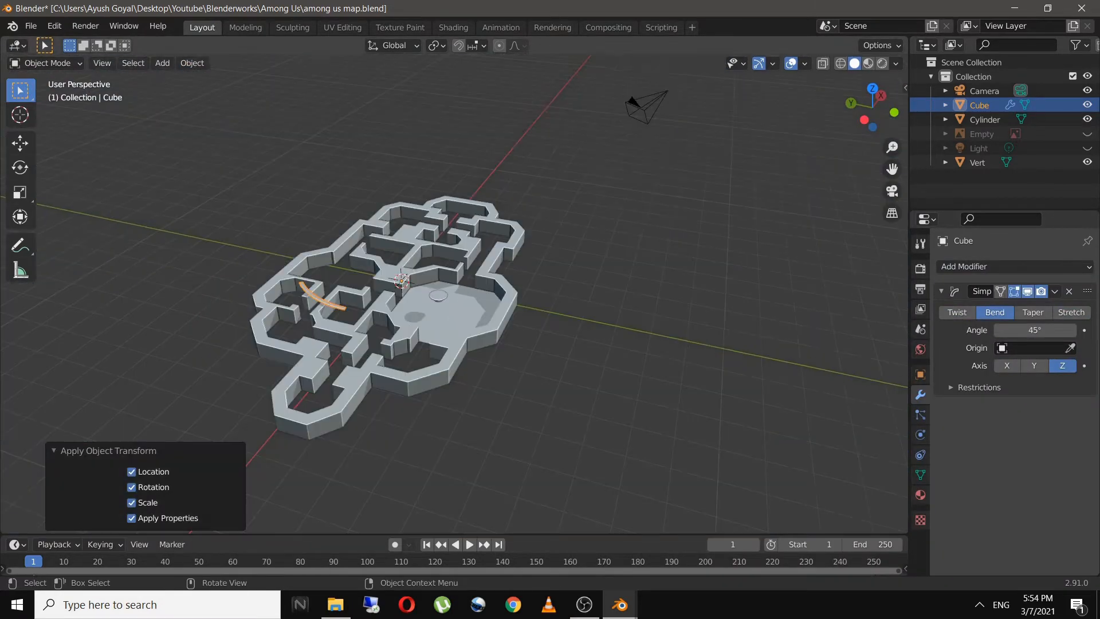
pyautogui.press('KP_7')
pyautogui.scroll(6, 453, 298)
pyautogui.press('s')
pyautogui.click(192, 63)
pyautogui.click(378, 106)
pyautogui.press('g')
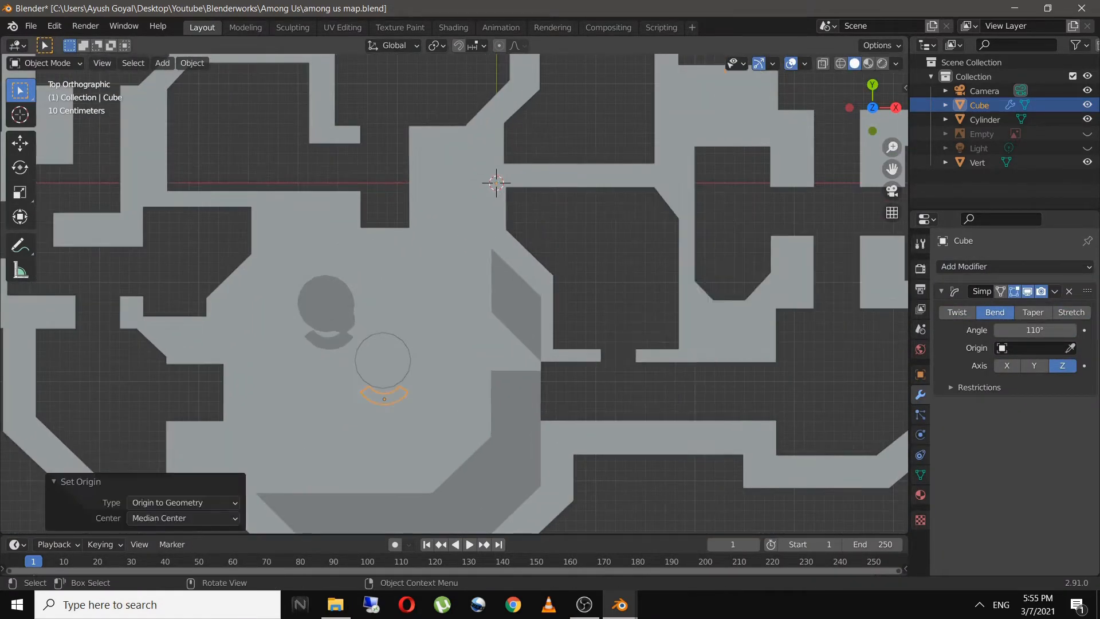
# Set the bench's bend angle to 90° and stretch it by about 1.36 along X beside the table
pyautogui.scroll(5, 452, 298)
pyautogui.moveTo(458, 366); pyautogui.dragTo(493, 241, button='middle')
pyautogui.press('KP_7')
pyautogui.moveTo(1034, 330); pyautogui.dragTo(1023, 330)
pyautogui.press('g')
pyautogui.click(475, 350)
pyautogui.press('s')
pyautogui.press('x')
pyautogui.click(498, 366)
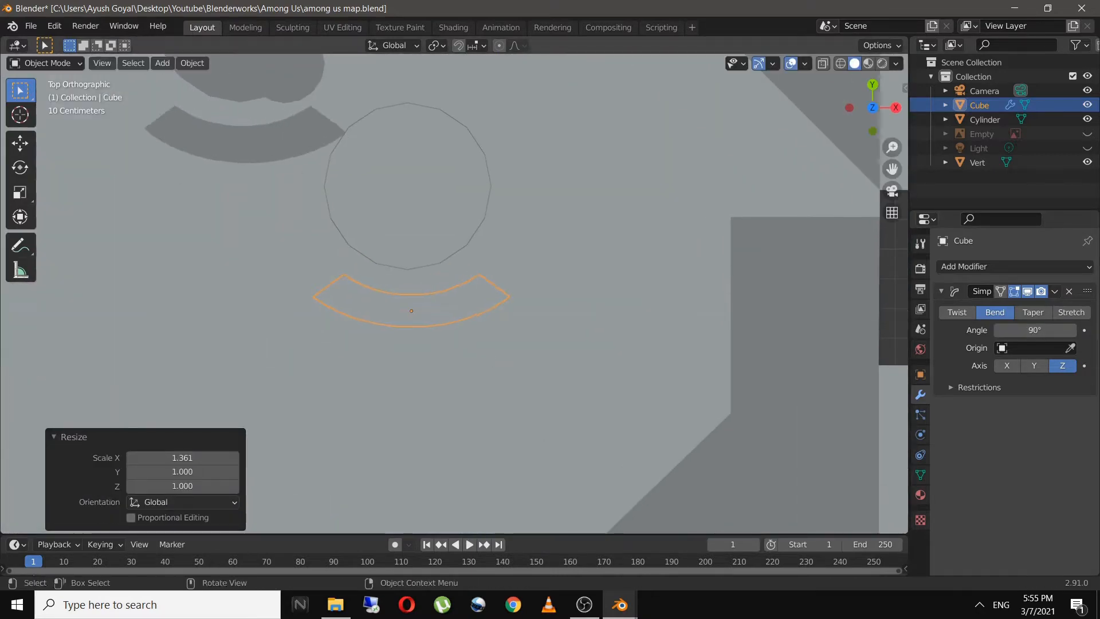
# Extrude the bench's underside faces down into a narrower base and lower the bench by about 0.06 m
pyautogui.click(597, 372)
pyautogui.moveTo(597, 372); pyautogui.dragTo(516, 287, button='middle')
pyautogui.press('Tab')
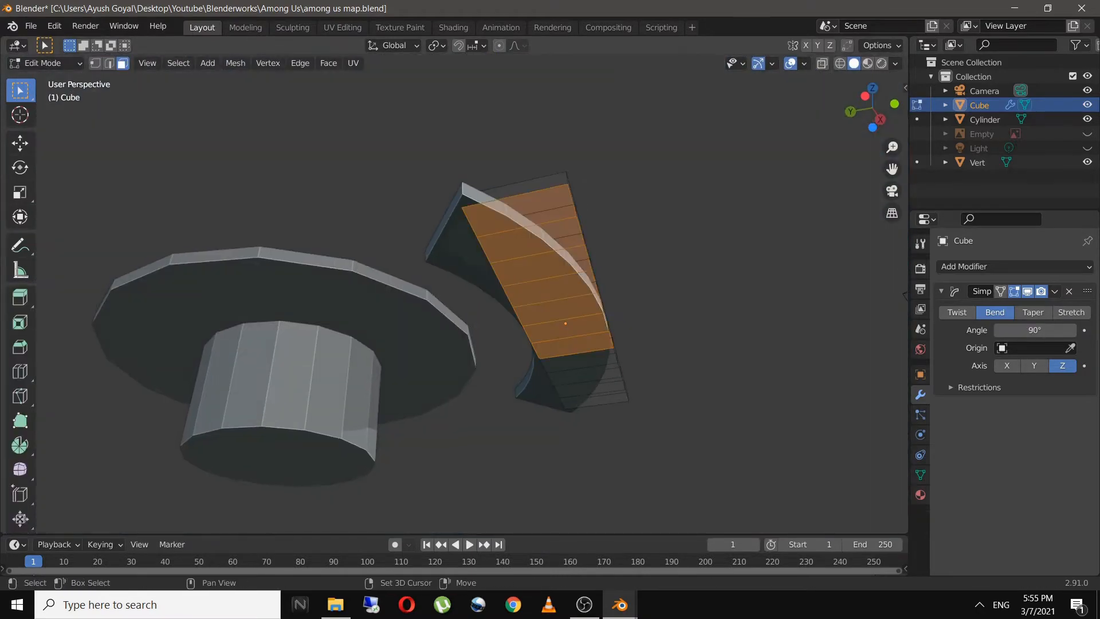
pyautogui.click(783, 439)
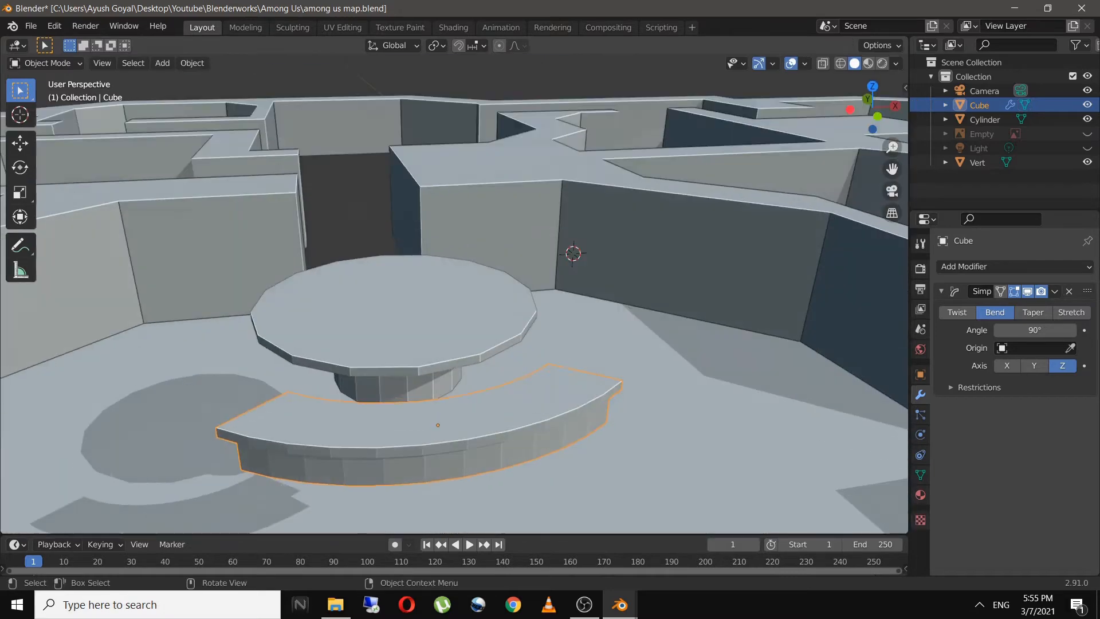
pyautogui.moveTo(458, 287); pyautogui.dragTo(436, 241, button='middle')
pyautogui.press('KP_7')
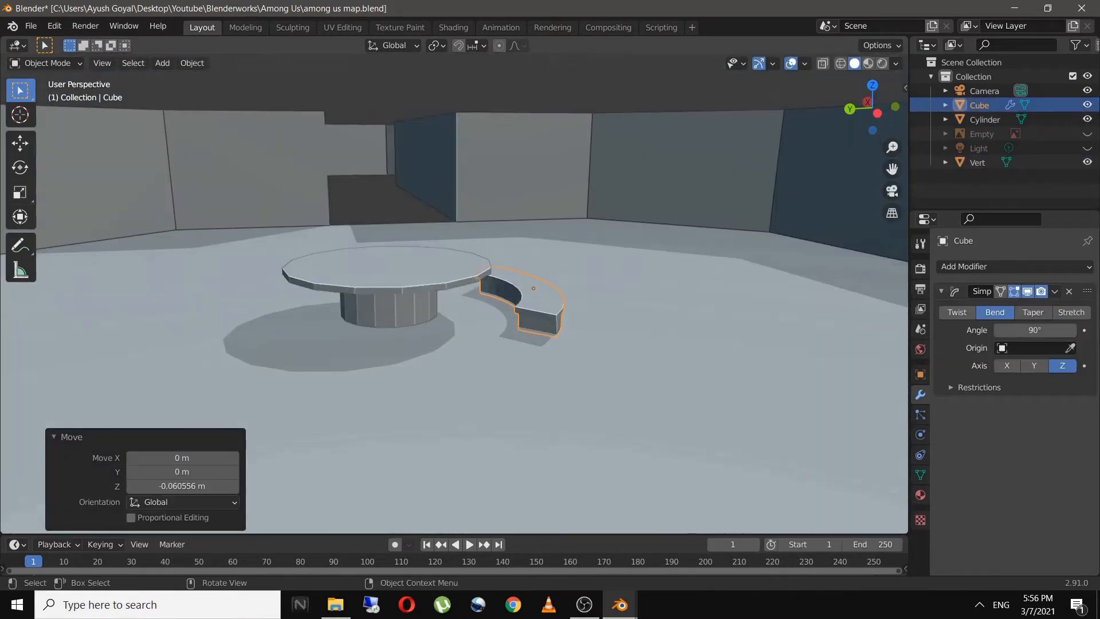
# Duplicate the two opposite benches for the table's open sides and move the complete set of table and four benches
pyautogui.press('KP_7')
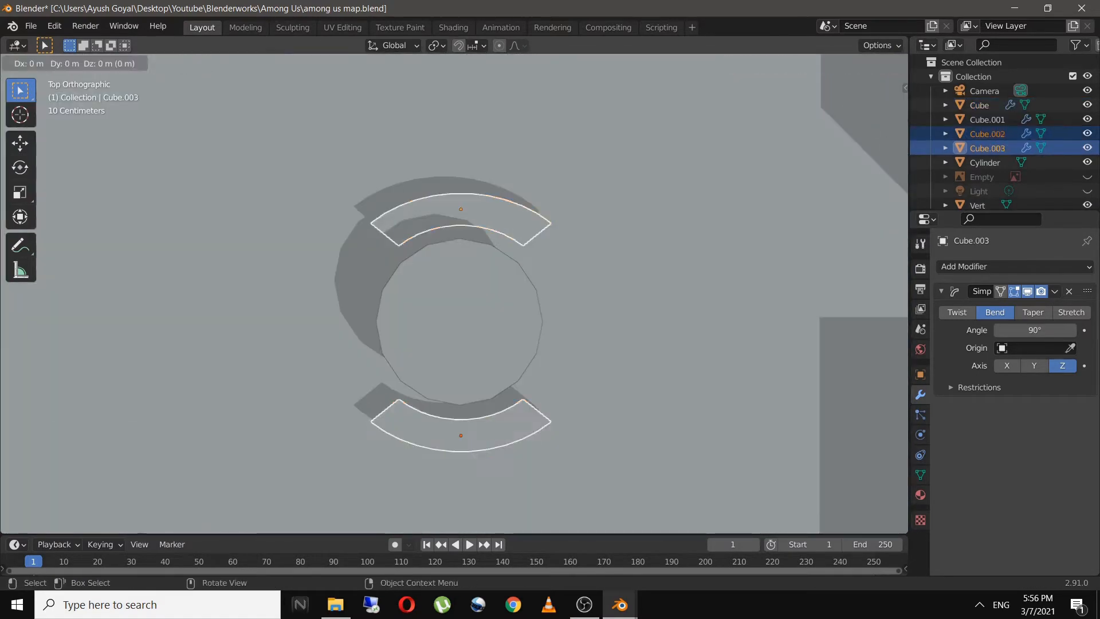
pyautogui.press('Return')
pyautogui.click(986, 119)
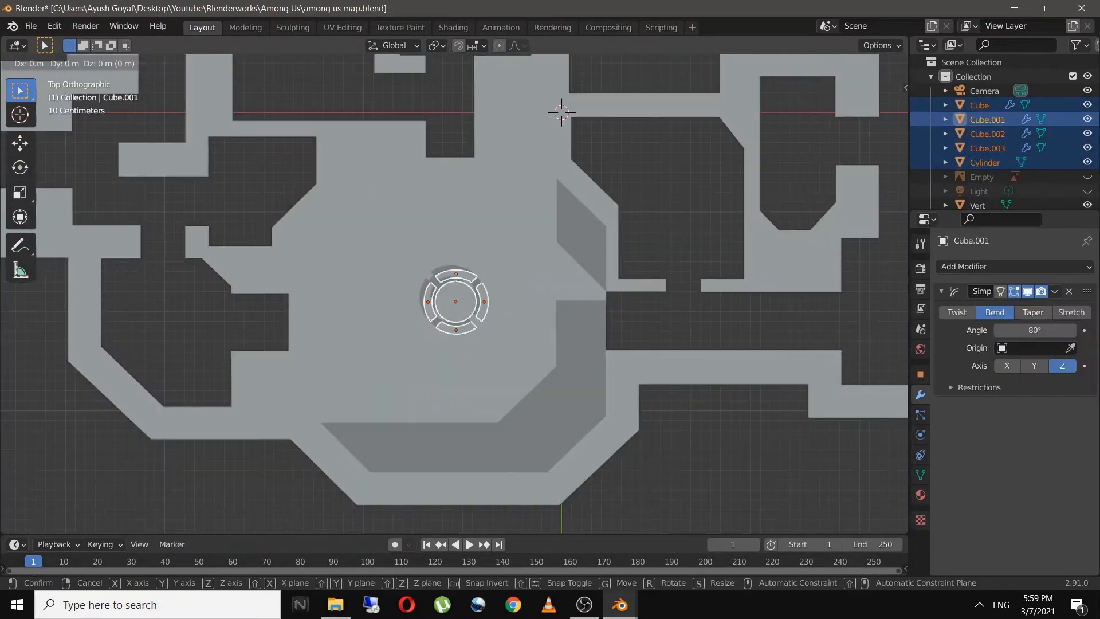
pyautogui.press('Return')
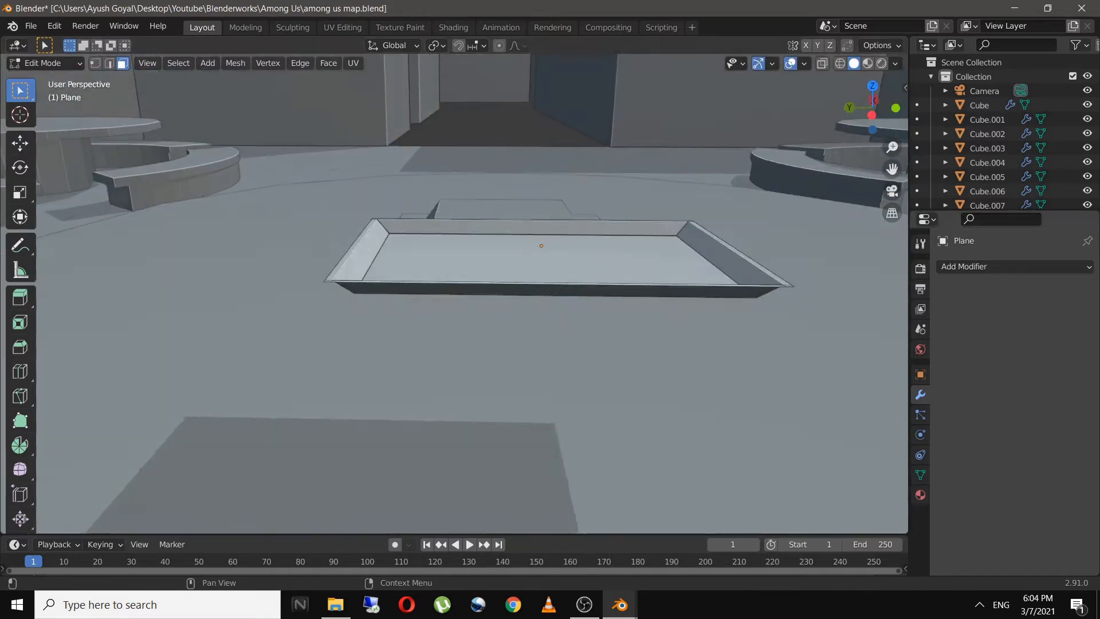
# Add a Solidify modifier with 0.04 m thickness to the tray and delete its stacked duplicate
pyautogui.click(1014, 266)
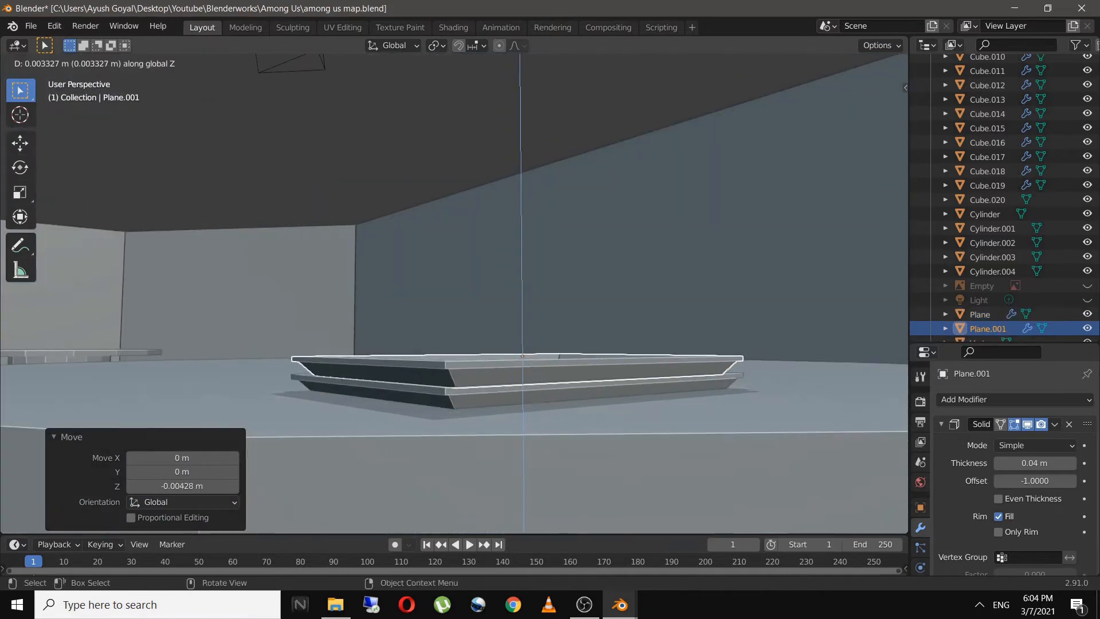
pyautogui.click(522, 378)
pyautogui.press('Delete')
# Select the tray and duplicate it upward along Z as a second tray
pyautogui.click(522, 395)
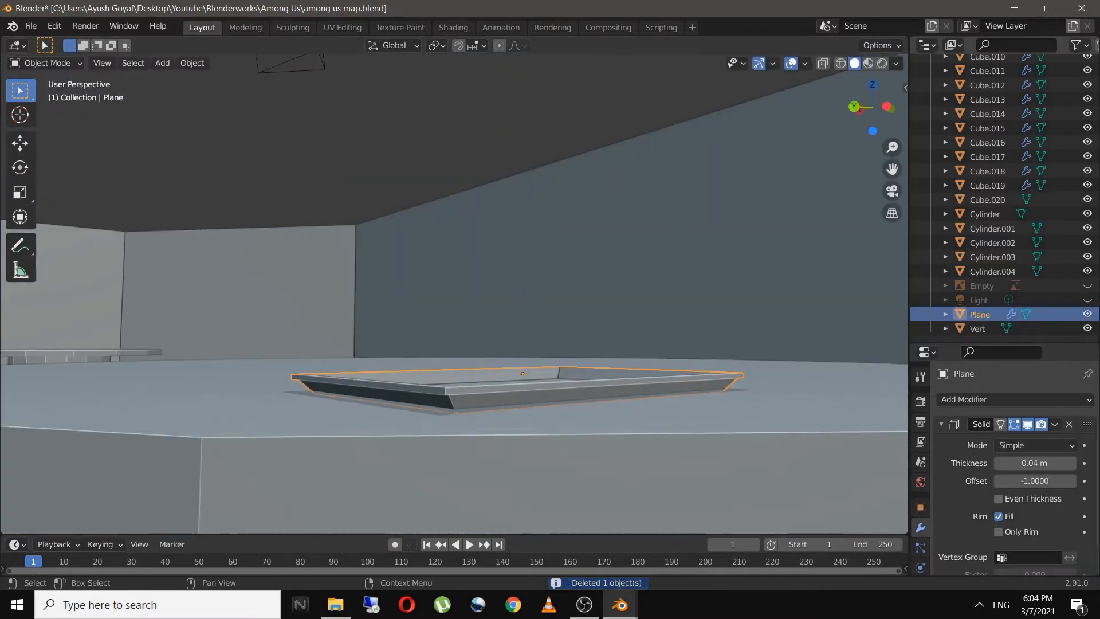
pyautogui.hotkey('shift', 'd')
pyautogui.press('z')
pyautogui.click(522, 361)
# Rotate the second tray slightly around Z and adjust its height so it rests on the tray below
pyautogui.scroll(2, 523, 366)
pyautogui.press('r')
pyautogui.press('z')
pyautogui.click(533, 366)
pyautogui.press('g')
pyautogui.press('z')
pyautogui.click(533, 367)
# Duplicate the second tray upward along Z as a third tray and adjust its placement on the stack
pyautogui.hotkey('shift', 'd')
pyautogui.press('z')
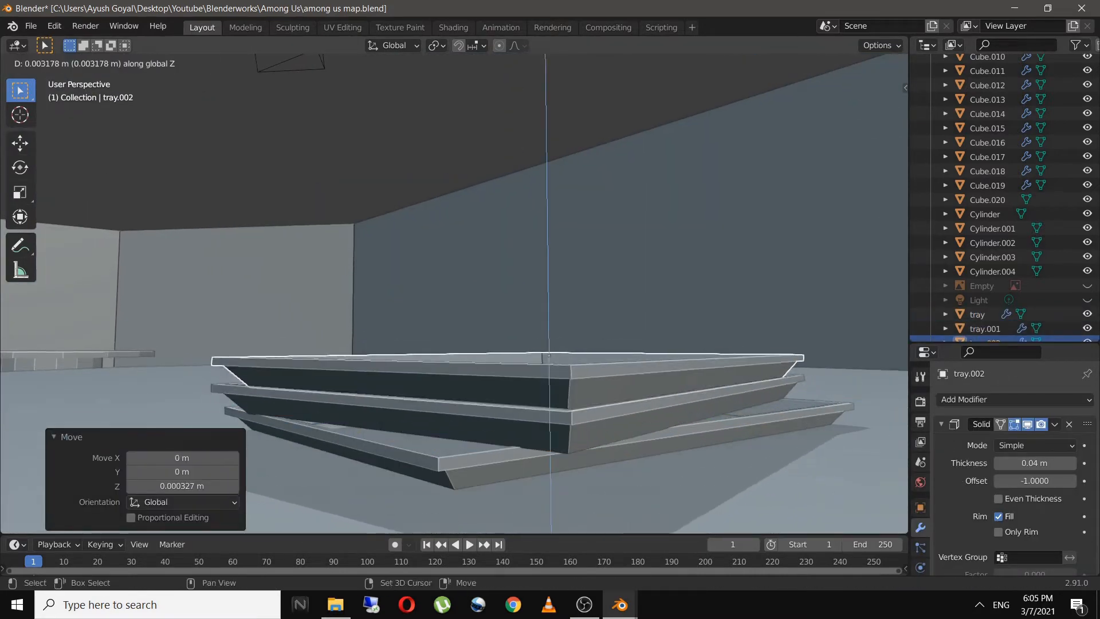
pyautogui.click(533, 367)
pyautogui.click(533, 433)
pyautogui.click(532, 393)
pyautogui.click(572, 275)
pyautogui.scroll(-5, 515, 321)
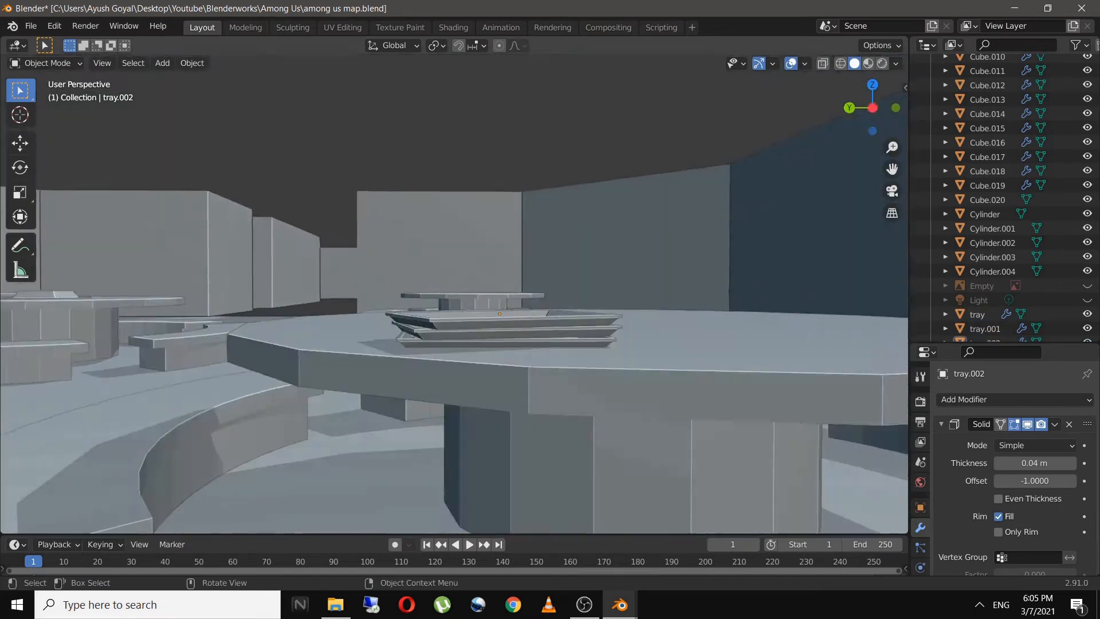
# Duplicate the tray stack onto the other cafeteria tables, rotating the copies around Z, and save the file
pyautogui.moveTo(515, 287); pyautogui.dragTo(481, 390, button='middle')
pyautogui.click(481, 343)
pyautogui.keyDown('shift'); pyautogui.click(491, 377); pyautogui.keyUp('shift')
pyautogui.press('KP_7')
pyautogui.scroll(-5, 454, 294)
pyautogui.hotkey('shift', 'd')
pyautogui.press('r')
pyautogui.press('z')
pyautogui.click(739, 401)
pyautogui.keyDown('shift'); pyautogui.moveTo(739, 344); pyautogui.dragTo(722, 491, button='middle'); pyautogui.keyUp('shift')
pyautogui.hotkey('shift', 'd')
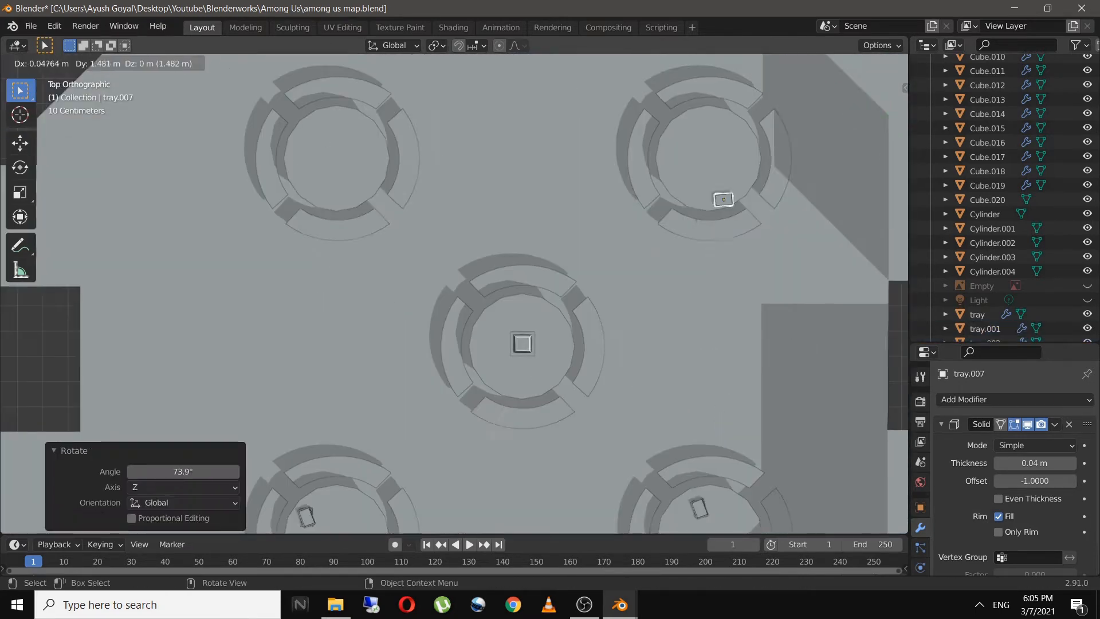
pyautogui.hotkey('ctrl', 's')
# Add a cylinder mesh and move it into the cafeteria
pyautogui.scroll(-5, 454, 294)
pyautogui.hotkey('shift', 'a')
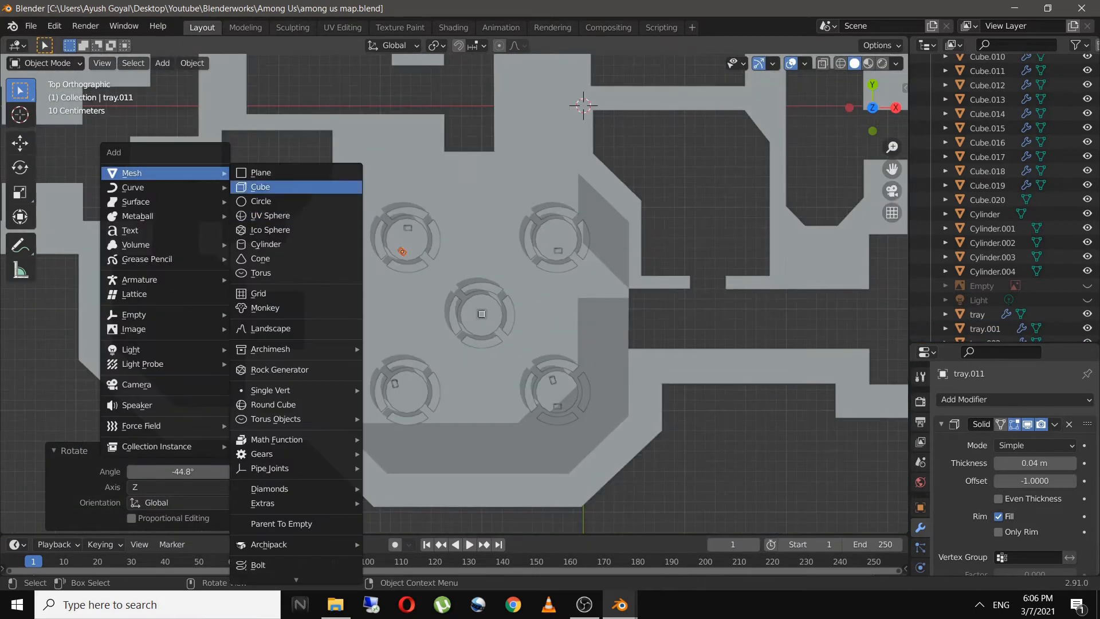
pyautogui.click(267, 246)
pyautogui.press('g')
pyautogui.click(478, 285)
# Delete the cylinder's top face and scale the whole cylinder down
pyautogui.press('Tab')
pyautogui.press('x')
pyautogui.press('Tab')
pyautogui.press('s')
pyautogui.click(480, 298)
# Raise the open cylinder about 0.51 m along Z and flatten it along Z into a low ring
pyautogui.moveTo(481, 321); pyautogui.dragTo(495, 189, button='middle')
pyautogui.press('g')
pyautogui.press('z')
pyautogui.click(515, 240)
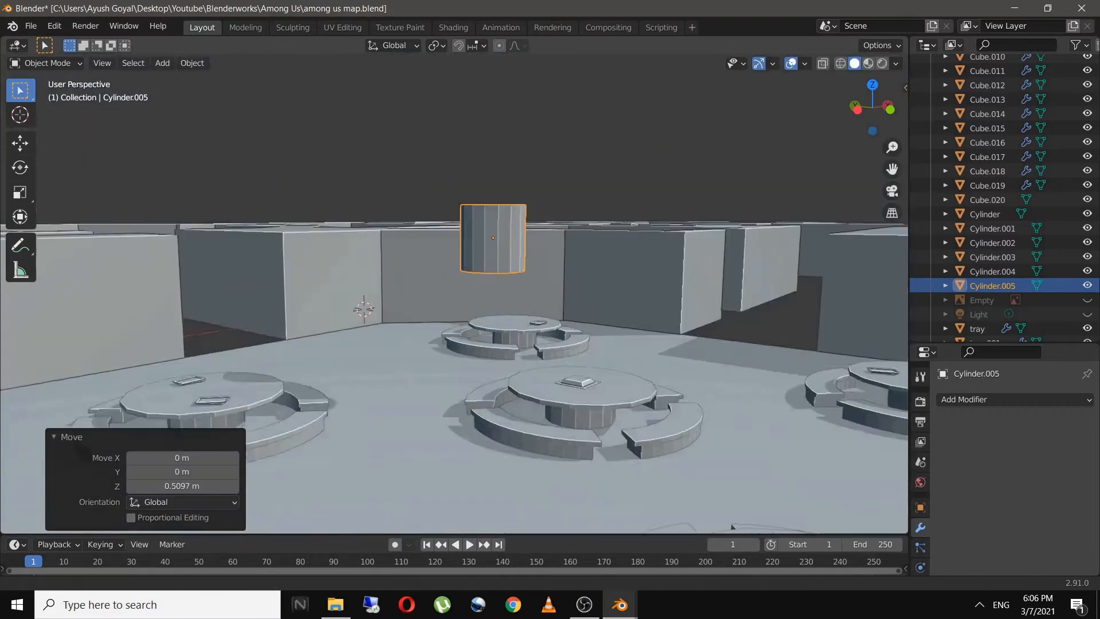
pyautogui.press('s')
pyautogui.press('z')
pyautogui.press('s')
pyautogui.press('z')
pyautogui.press('Tab')
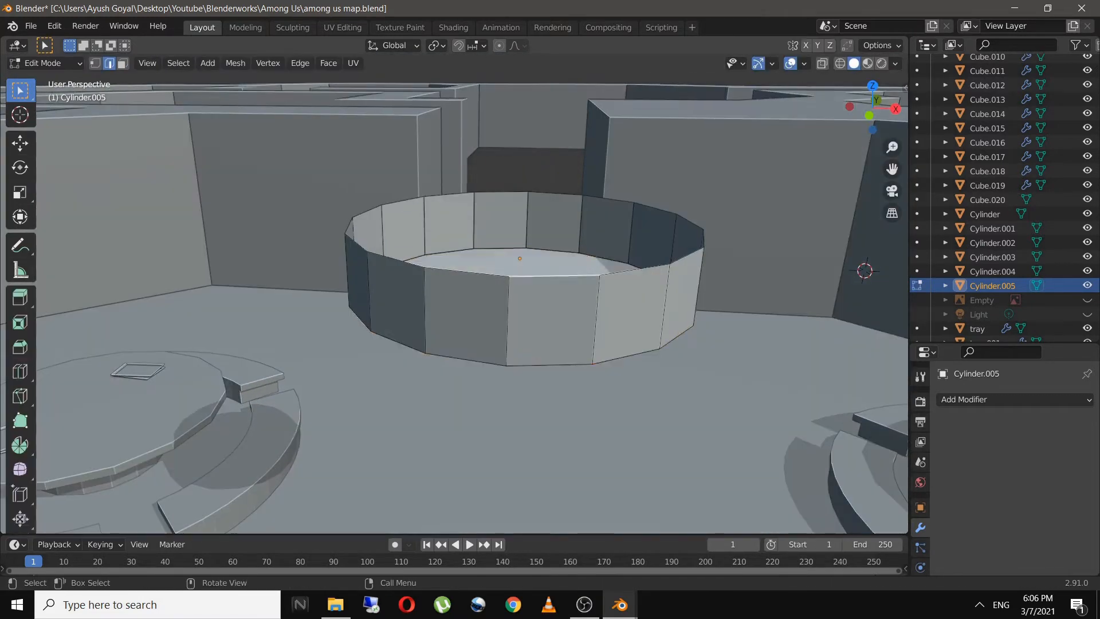
# Extrude the cylinder's upper edge loop upward along Z and scale it outward to form a tapered cup body
pyautogui.scroll(-3, 516, 321)
pyautogui.keyDown('shift'); pyautogui.moveTo(515, 286); pyautogui.dragTo(475, 389, button='middle'); pyautogui.keyUp('shift')
pyautogui.moveTo(475, 413); pyautogui.dragTo(505, 384, button='middle')
pyautogui.keyDown('alt'); pyautogui.click(503, 401); pyautogui.keyUp('alt')
pyautogui.press('s')
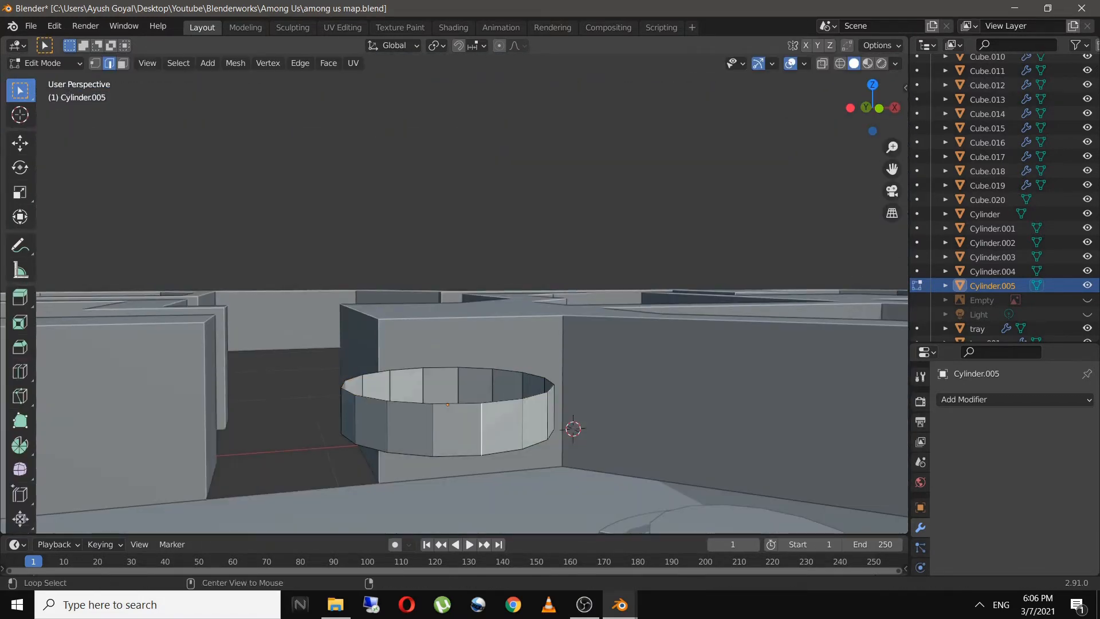
pyautogui.keyDown('alt'); pyautogui.click(467, 403); pyautogui.keyUp('alt')
pyautogui.scroll(1, 467, 403)
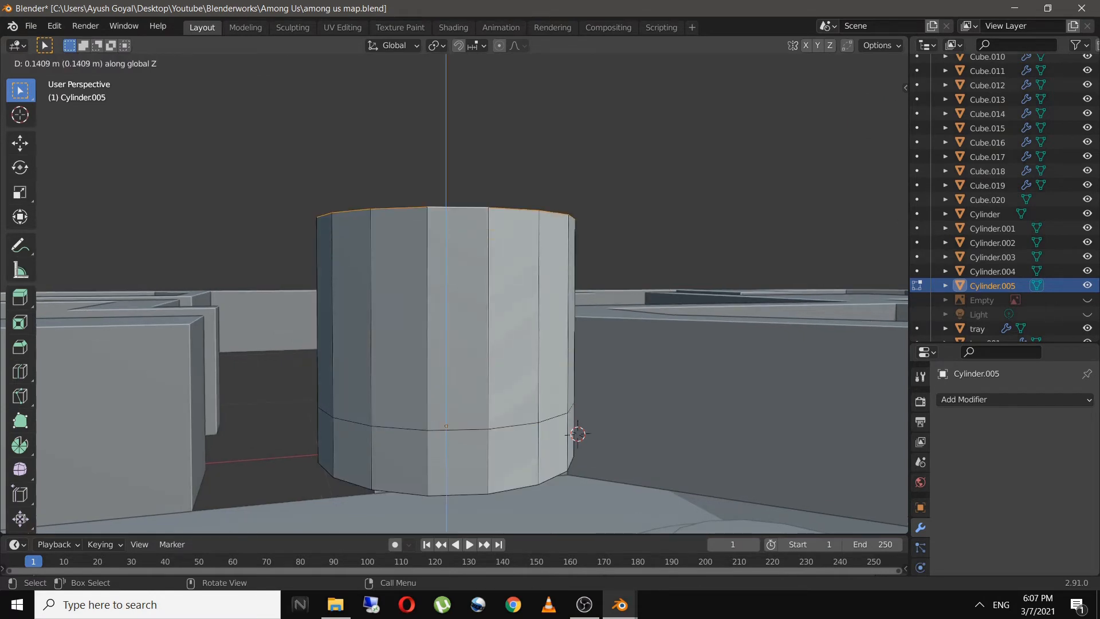
pyautogui.click(627, 263)
pyautogui.press('s')
pyautogui.click(675, 272)
# Try extruding the cup's top loop about 0.046 m upward along Z as a rim
pyautogui.press('e')
pyautogui.press('z')
pyautogui.click(693, 277)
pyautogui.moveTo(691, 280)
pyautogui.mouseDown(button='middle')
pyautogui.moveTo(676, 361)
pyautogui.moveTo(664, 287)
pyautogui.mouseUp(button='middle')
pyautogui.hotkey('shift', 'z')
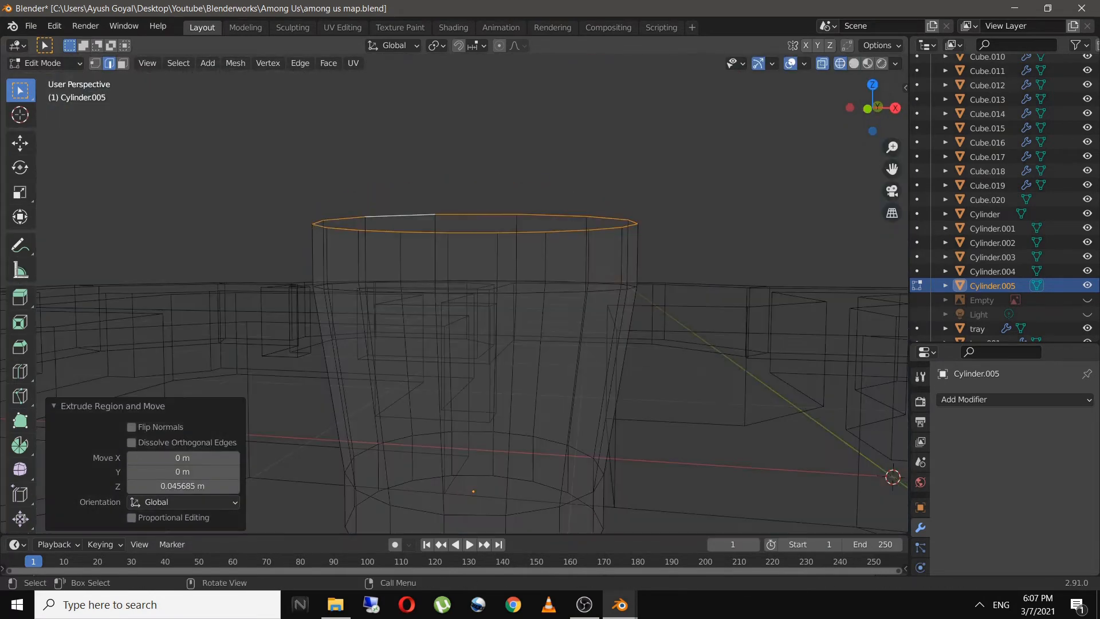
pyautogui.hotkey('shift', 'z')
pyautogui.hotkey('ctrl', 'z')
pyautogui.click(665, 281)
pyautogui.hotkey('ctrl', 'z')
# Try extruding a rim about 0.089 m high along Z with a further extrusion for an outward lip
pyautogui.press('e')
pyautogui.press('z')
pyautogui.click(658, 172)
pyautogui.press('e')
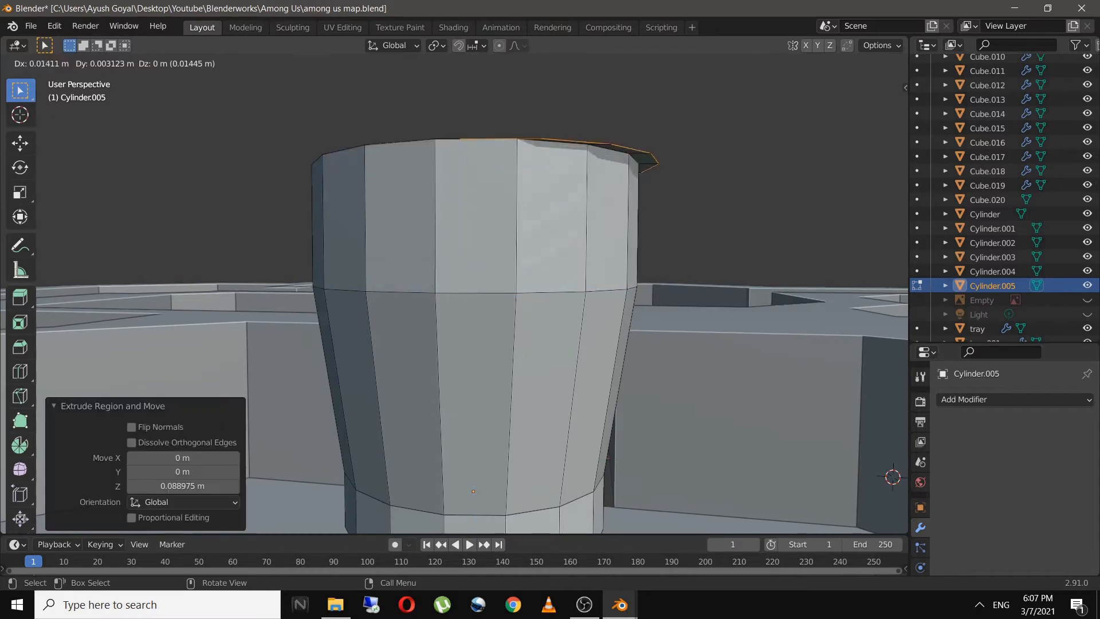
pyautogui.press('s')
pyautogui.moveTo(665, 189); pyautogui.dragTo(711, 279, button='middle')
pyautogui.hotkey('ctrl', 'z')
pyautogui.hotkey('ctrl', 'z')
pyautogui.hotkey('ctrl', 'z')
# Scale the cup's top edge loop outward and extrude it along Z into a short rim
pyautogui.click(688, 265)
pyautogui.press('s')
pyautogui.click(707, 269)
pyautogui.scroll(-3, 708, 269)
pyautogui.press('e')
pyautogui.press('z')
pyautogui.click(711, 250)
# Scale the finished cup object down to about 0.137 and then reduce it further to fit the tables
pyautogui.press('Tab')
pyautogui.press('s')
pyautogui.click(495, 367)
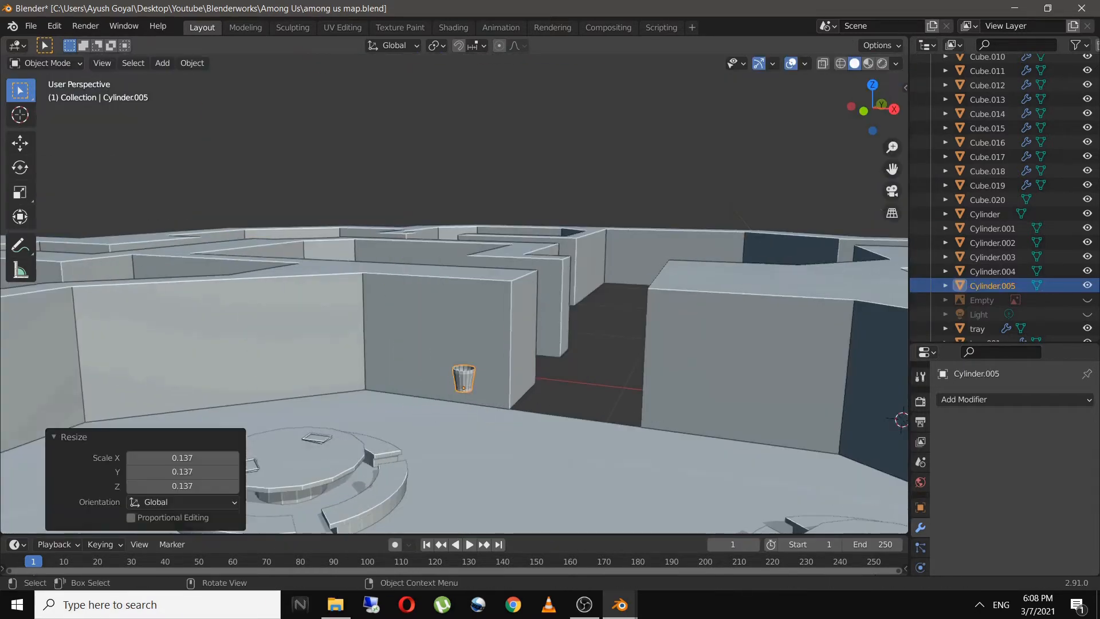
pyautogui.scroll(5, 496, 367)
pyautogui.press('s')
pyautogui.click(561, 378)
# Move the cup in top view onto a cafeteria table beside the tray stack
pyautogui.press('KP_7')
pyautogui.scroll(-4, 452, 285)
pyautogui.press('g')
pyautogui.click(520, 383)
pyautogui.scroll(5, 521, 382)
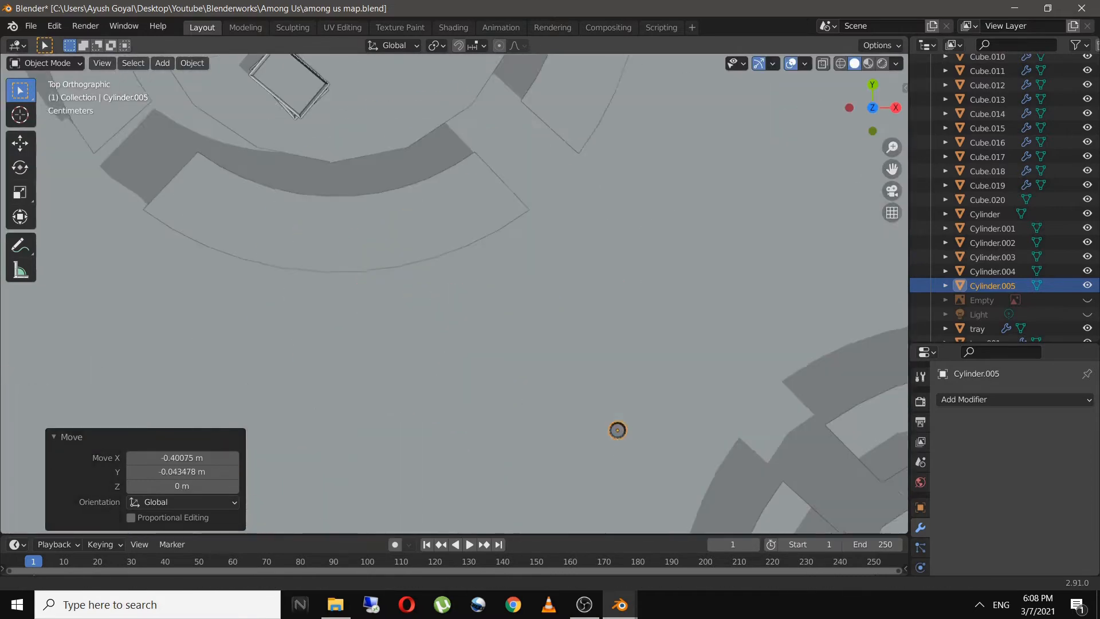
pyautogui.press('g')
pyautogui.click(573, 367)
# Scale the cup to about 0.647 and lower it along Z until it rests on the tabletop
pyautogui.moveTo(515, 355); pyautogui.dragTo(521, 275, button='middle')
pyautogui.press('g')
pyautogui.press('z')
pyautogui.click(520, 401)
pyautogui.scroll(8, 520, 401)
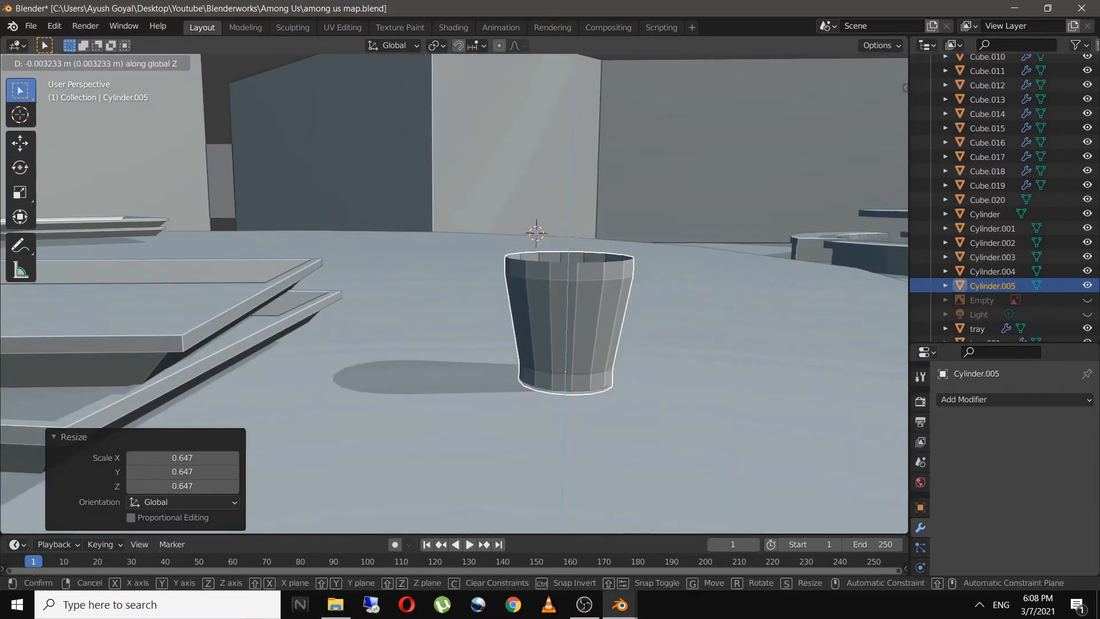
pyautogui.click(636, 350)
# Add a horizontal loop cut around the cup's upper body and scale it slightly to shape the side
pyautogui.press('Tab')
pyautogui.hotkey('ctrl', 'r')
pyautogui.click(636, 349)
pyautogui.click(650, 334)
pyautogui.press('s')
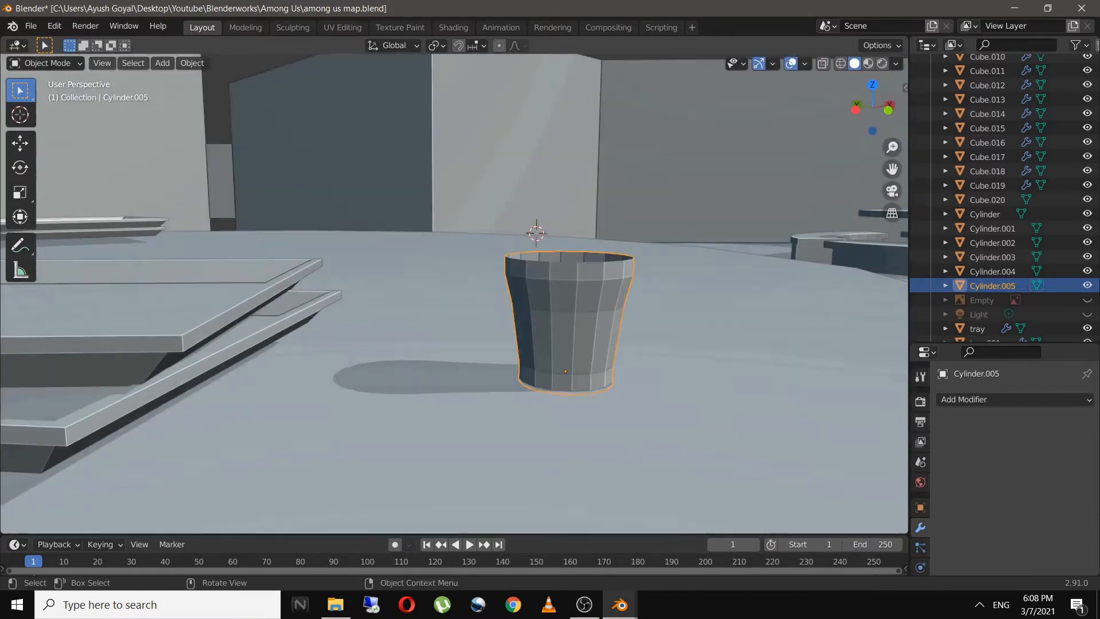
# Rename the cup object as glass
pyautogui.scroll(-7, 997, 229)
pyautogui.doubleClick(985, 190)
pyautogui.write('GLAS')
# Reposition the glass beside the trays in top view and place duplicates of it around the cafeteria tables
pyautogui.press('KP_7')
pyautogui.scroll(-8, 453, 293)
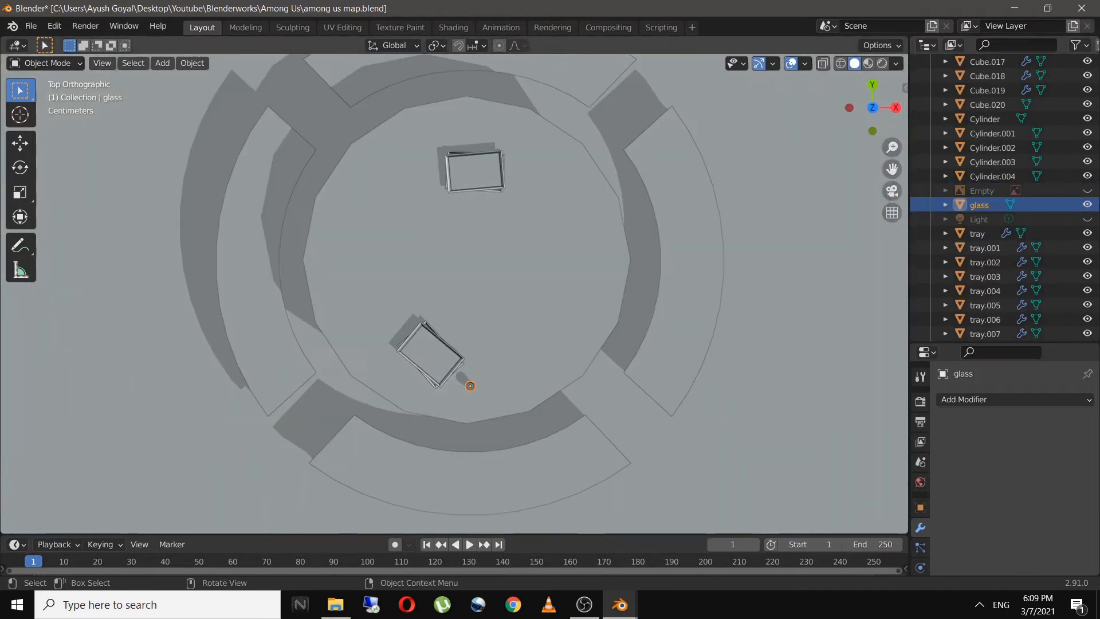
pyautogui.press('g')
pyautogui.click(385, 329)
pyautogui.hotkey('shift', 'd')
pyautogui.click(430, 174)
pyautogui.hotkey('shift', 'd')
pyautogui.click(513, 165)
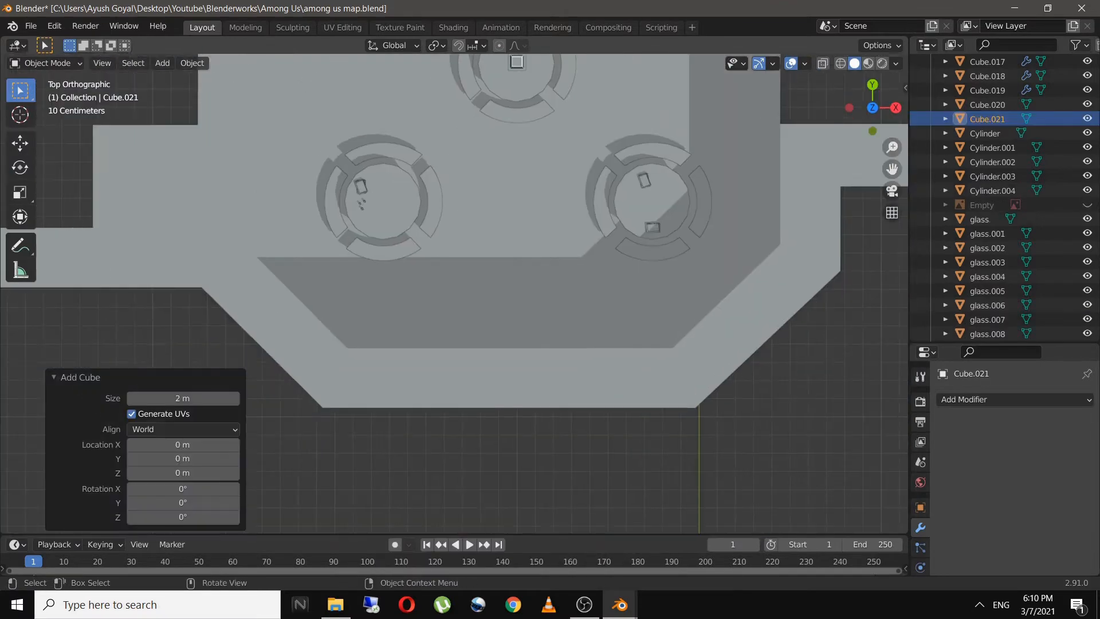
# Add a cube, move it into the cafeteria area and scale it for a wall panel
pyautogui.press('g')
pyautogui.click(773, 432)
pyautogui.press('s')
pyautogui.click(735, 393)
pyautogui.press('g')
pyautogui.click(729, 401)
# Scale the cube to 0.05 along Y and move the thin panel along Y to the cafeteria's end wall
pyautogui.press('s')
pyautogui.press('x')
pyautogui.press('y')
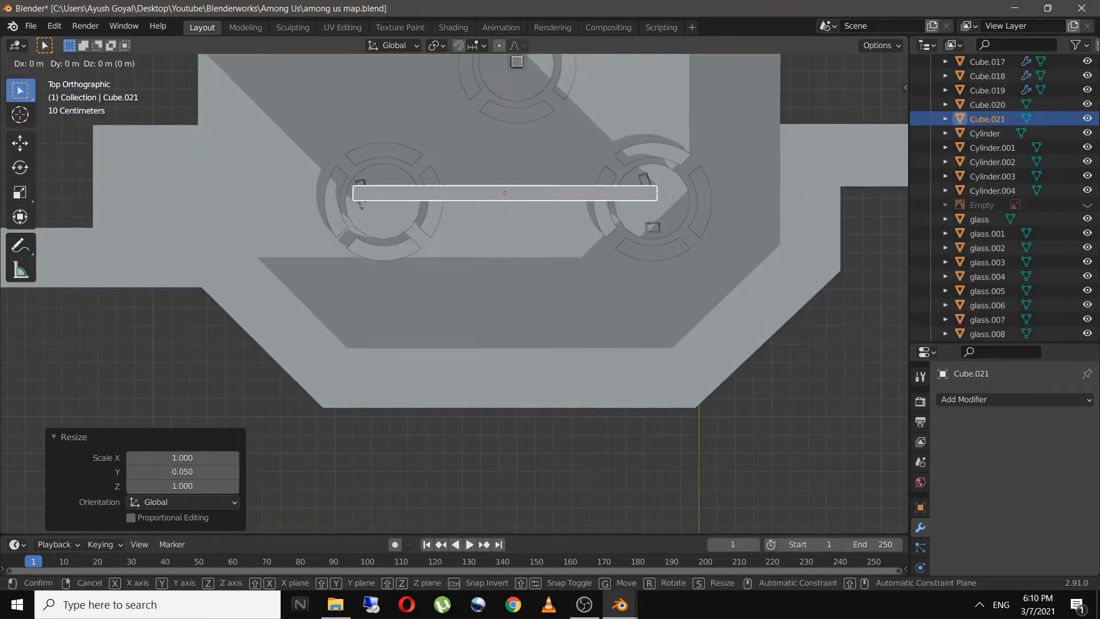
pyautogui.press('y')
pyautogui.click(515, 351)
# Reduce the wall panel's height along Z and raise it about 0.24 m
pyautogui.moveTo(515, 367); pyautogui.dragTo(550, 229, button='middle')
pyautogui.scroll(3, 515, 286)
pyautogui.press('z')
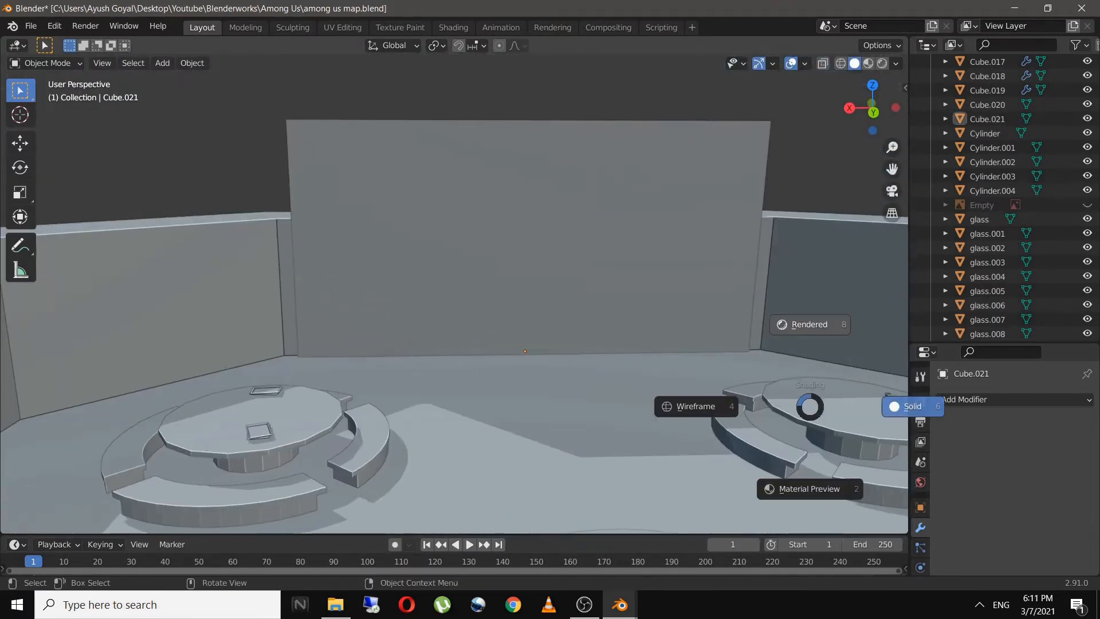
pyautogui.click(527, 241)
pyautogui.press('s')
pyautogui.press('z')
pyautogui.click(564, 344)
pyautogui.press('g')
pyautogui.press('z')
pyautogui.click(659, 321)
# Scale the wall panel by about 1.32 along Z to fill more of the wall's height
pyautogui.scroll(-3, 659, 321)
pyautogui.moveTo(659, 320); pyautogui.dragTo(710, 366, button='middle')
pyautogui.press('s')
pyautogui.press('z')
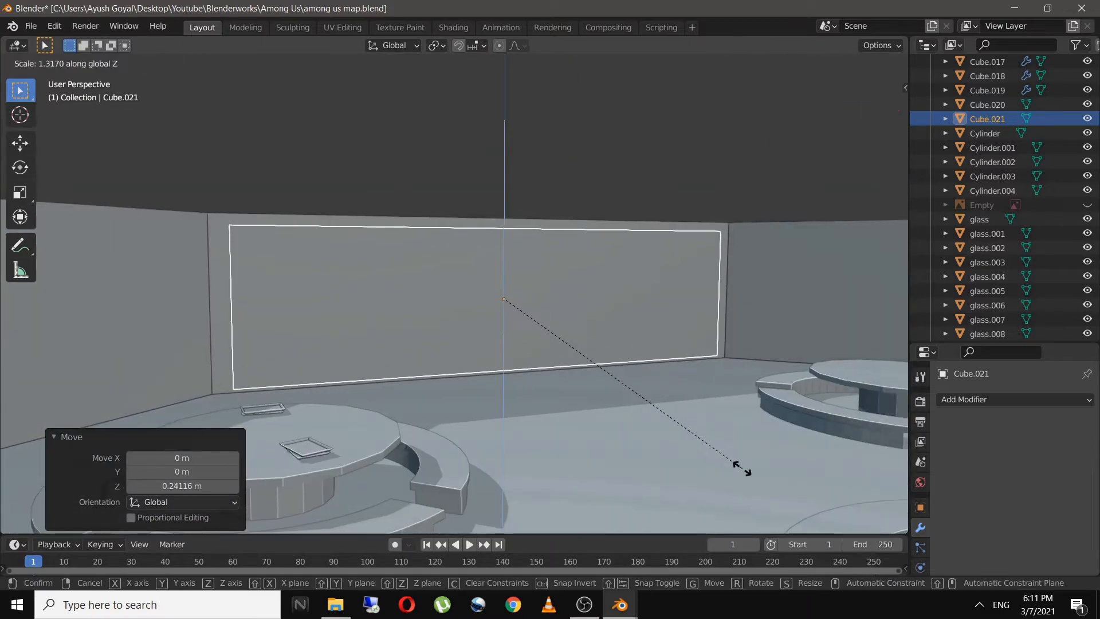
pyautogui.click(745, 479)
# Move the wall panel about -0.013 m along Y so it sits against the wall
pyautogui.click(659, 149)
pyautogui.moveTo(630, 240); pyautogui.dragTo(487, 287, button='middle')
pyautogui.click(458, 229)
pyautogui.press('g')
pyautogui.press('y')
pyautogui.click(447, 241)
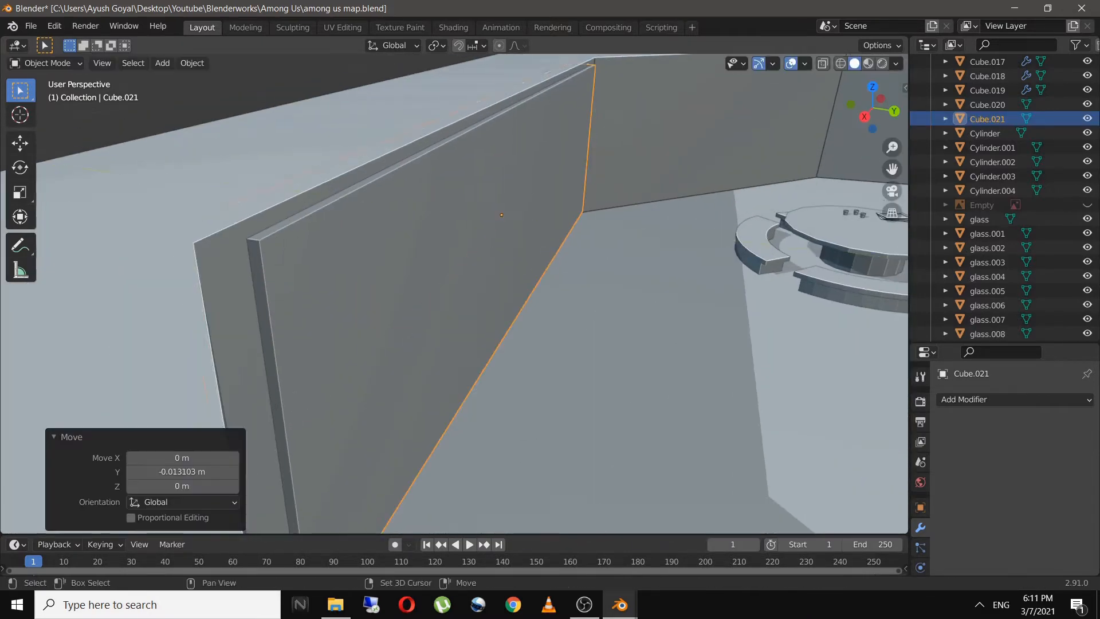
# Add two horizontal loop cuts to the panel and scale them apart to 2.822 along Z
pyautogui.moveTo(447, 240); pyautogui.dragTo(492, 252, button='middle')
pyautogui.press('Tab')
pyautogui.hotkey('ctrl', 'r')
pyautogui.click(280, 295)
pyautogui.click(682, 491)
# Add pairs of vertical loop cuts across the panel and scale them apart along X to outline three framed panes
pyautogui.hotkey('ctrl', 'r')
pyautogui.scroll(1, 509, 339)
pyautogui.click(509, 339)
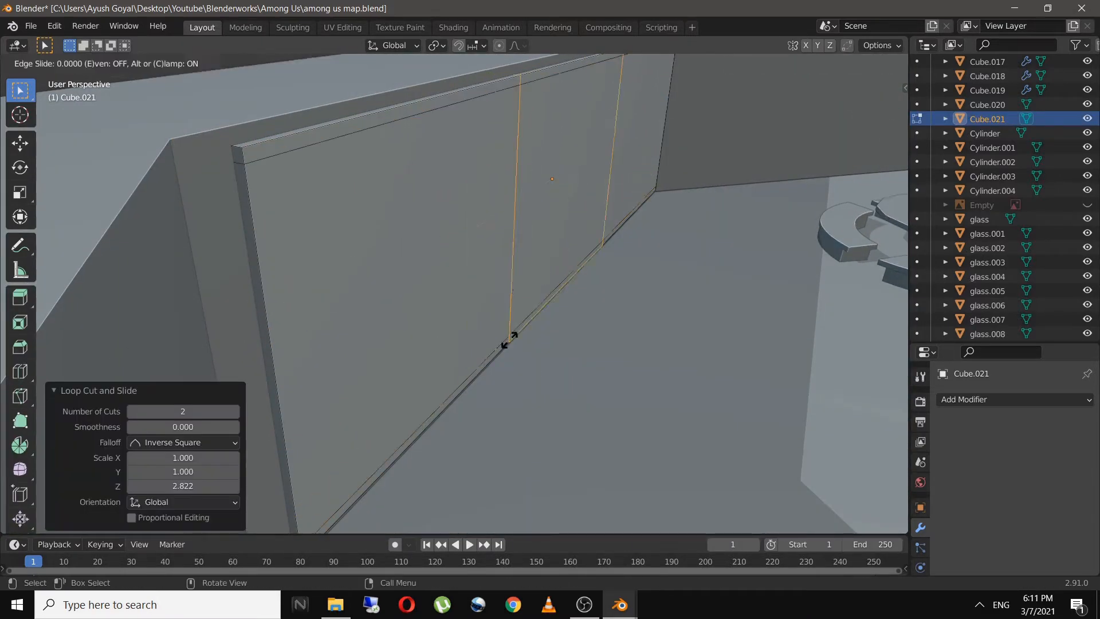
pyautogui.click(367, 156)
pyautogui.moveTo(367, 156); pyautogui.dragTo(298, 166, button='middle')
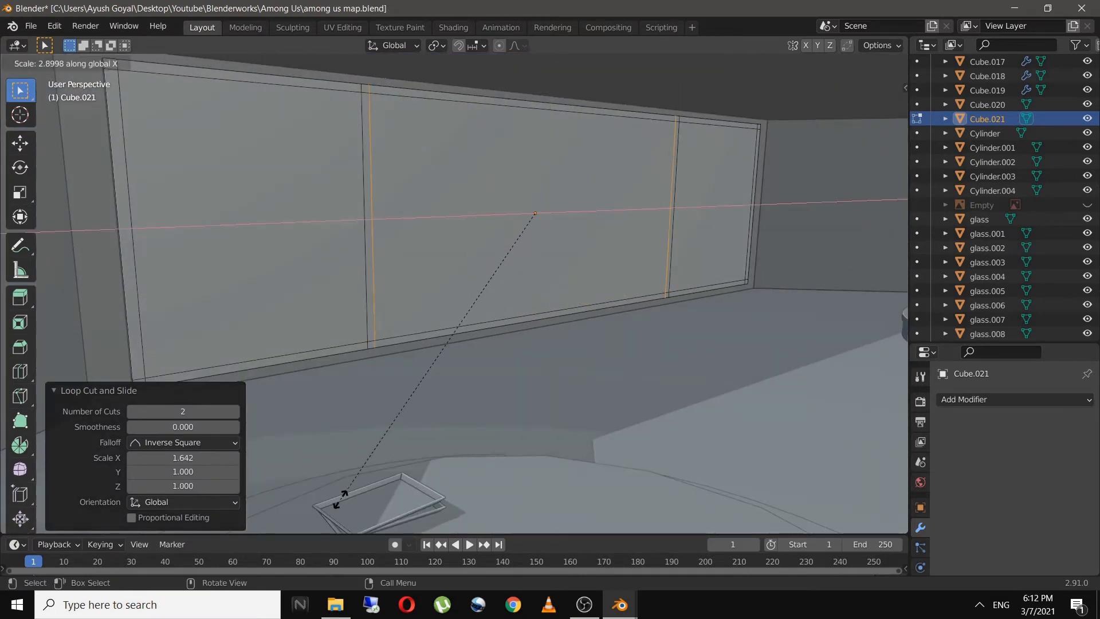
pyautogui.press('x')
pyautogui.click(667, 329)
# Select the front faces of the three panes in face mode
pyautogui.press('3')
pyautogui.click(246, 229)
pyautogui.keyDown('shift'); pyautogui.click(458, 212); pyautogui.keyUp('shift')
pyautogui.moveTo(710, 206); pyautogui.dragTo(802, 257, button='middle')
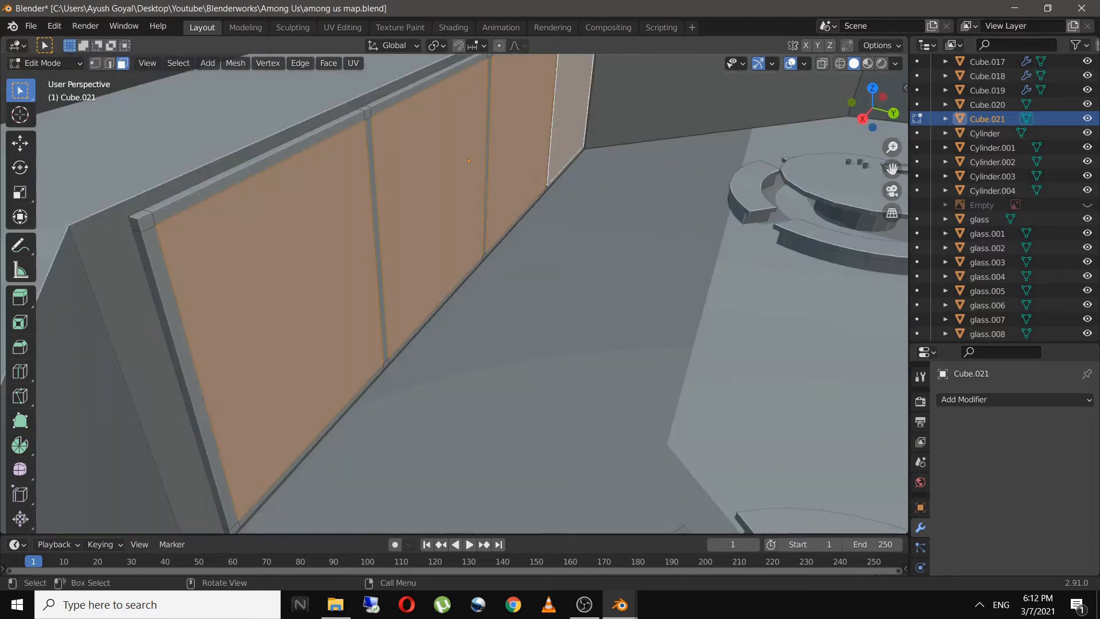
# Extrude the selected panel faces inside the wall frame
pyautogui.press('e')
pyautogui.click(882, 165)
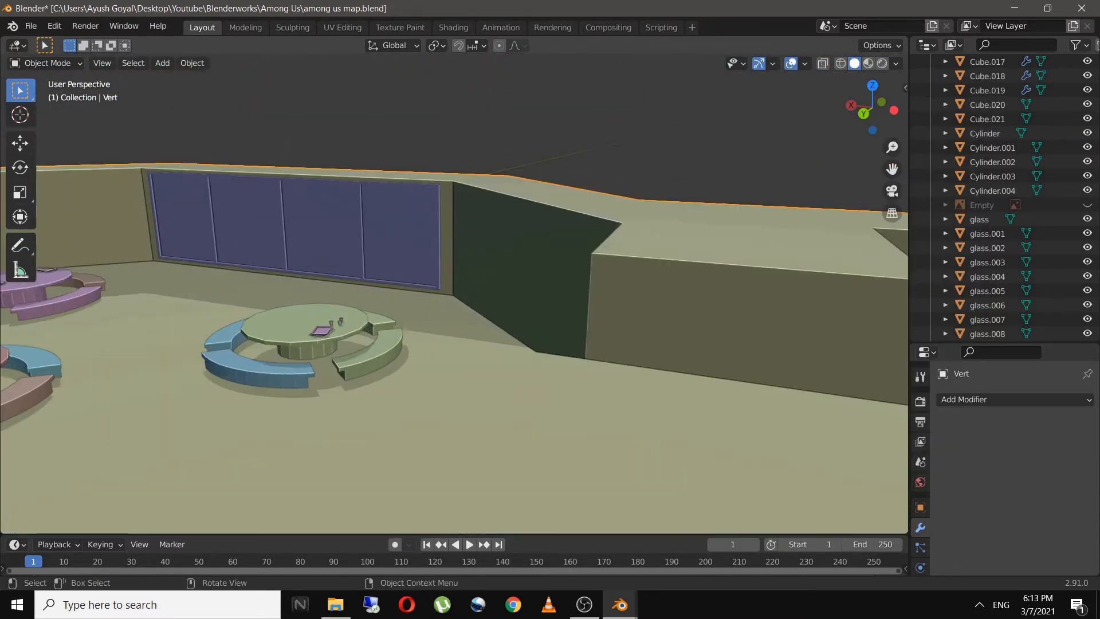
# Add a cube beside the cafeteria table near the diagonal wall and scale it down by about 0.457
pyautogui.moveTo(516, 321); pyautogui.dragTo(492, 275, button='middle')
pyautogui.press('KP_7')
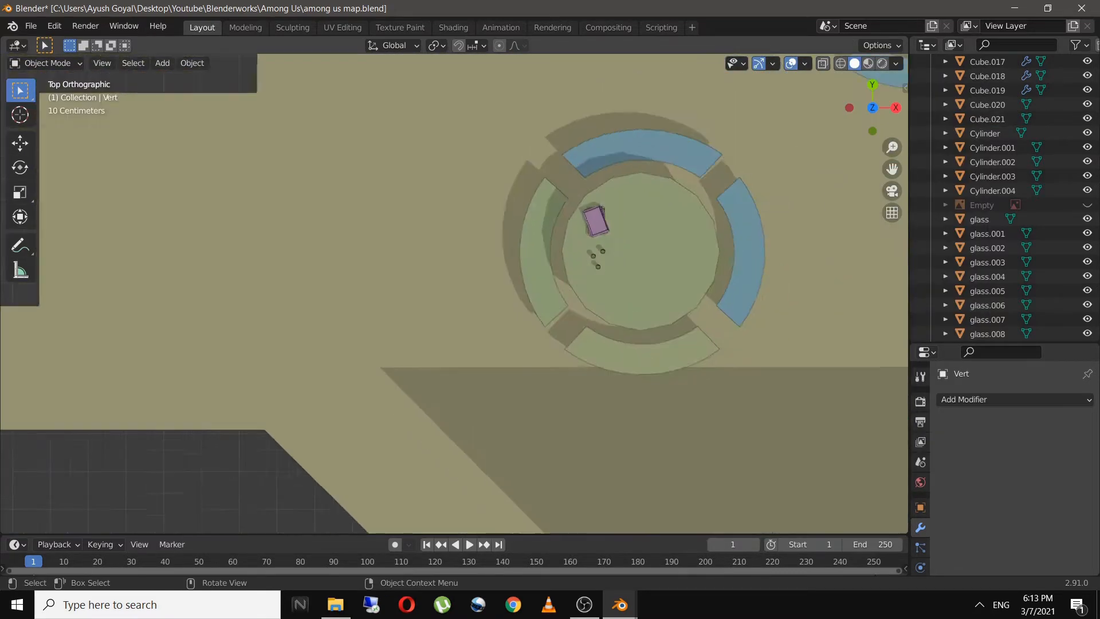
pyautogui.scroll(-3, 493, 275)
pyautogui.hotkey('shift', 'a')
pyautogui.press('g')
pyautogui.scroll(-4, 492, 229)
pyautogui.press('s')
pyautogui.click(493, 212)
pyautogui.press('s')
pyautogui.click(474, 251)
pyautogui.press('KP_Decimal')
pyautogui.moveTo(510, 333); pyautogui.dragTo(452, 229, button='middle')
pyautogui.scroll(-6, 459, 286)
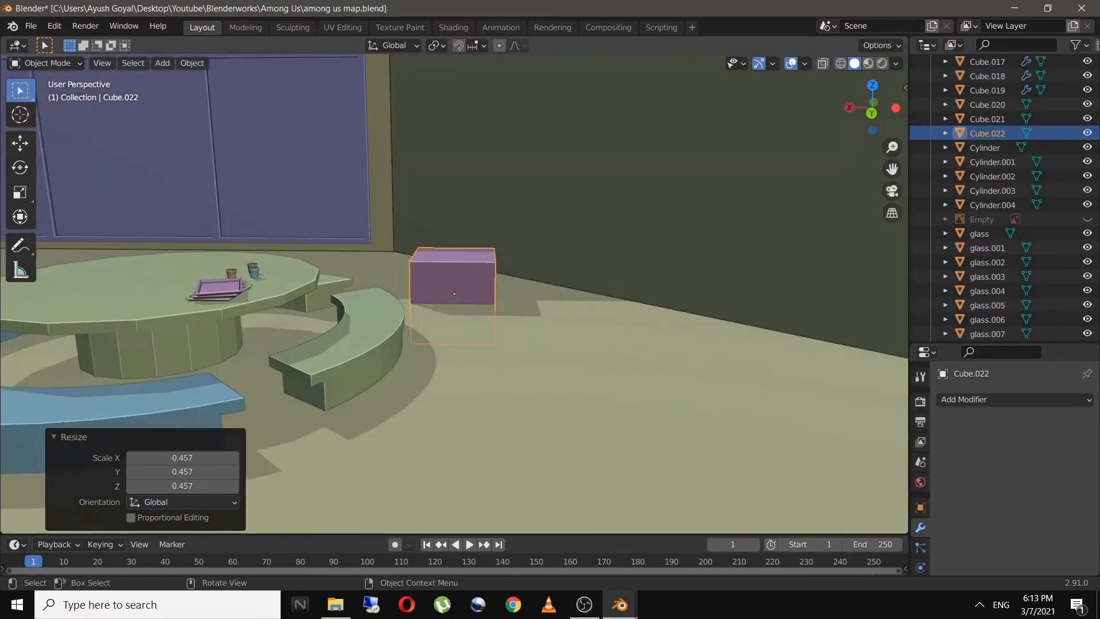
# Raise the cube off the floor and scale it into a wide, thin cabinet panel
pyautogui.press('g')
pyautogui.press('z')
pyautogui.click(453, 172)
pyautogui.press('s')
pyautogui.press('x')
pyautogui.press('y')
pyautogui.click(879, 229)
pyautogui.moveTo(825, 238); pyautogui.dragTo(891, 227, button='middle')
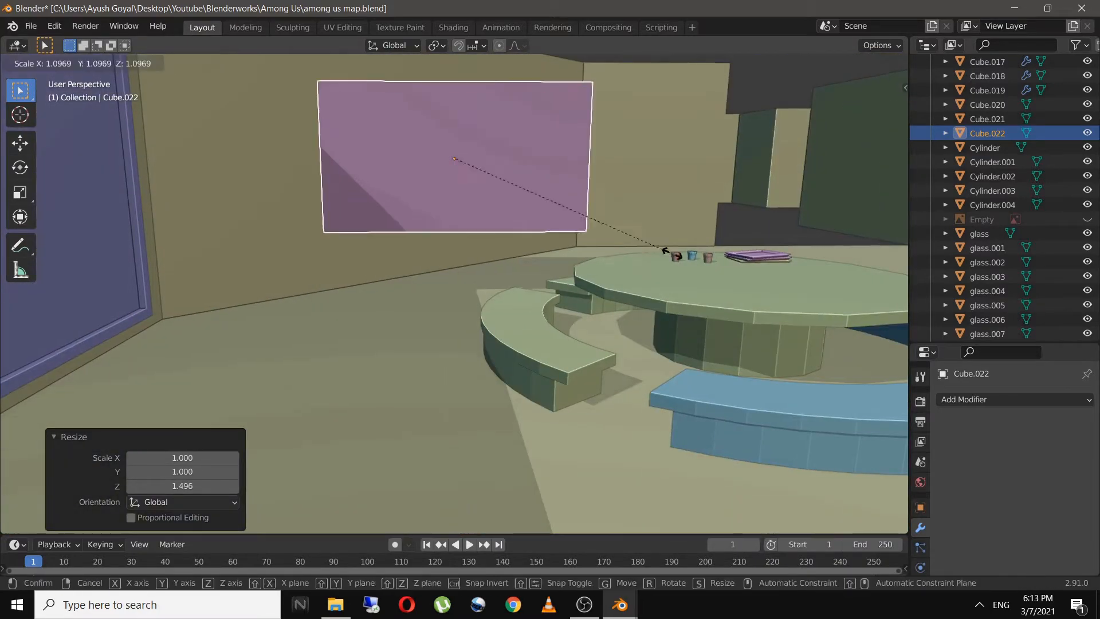
# Add paired loop cuts to the cabinet panel and scale their spacing to frame the border and divide the doors
pyautogui.press('Tab')
pyautogui.press('Tab')
pyautogui.moveTo(607, 172); pyautogui.dragTo(716, 195, button='middle')
pyautogui.press('s')
pyautogui.press('x')
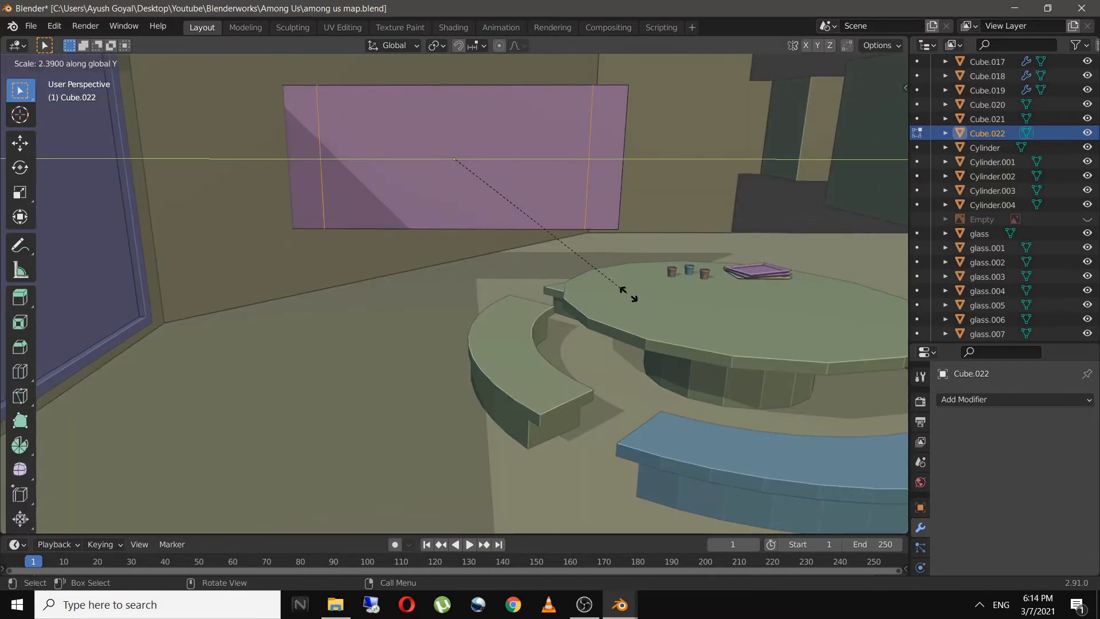
pyautogui.click(634, 177)
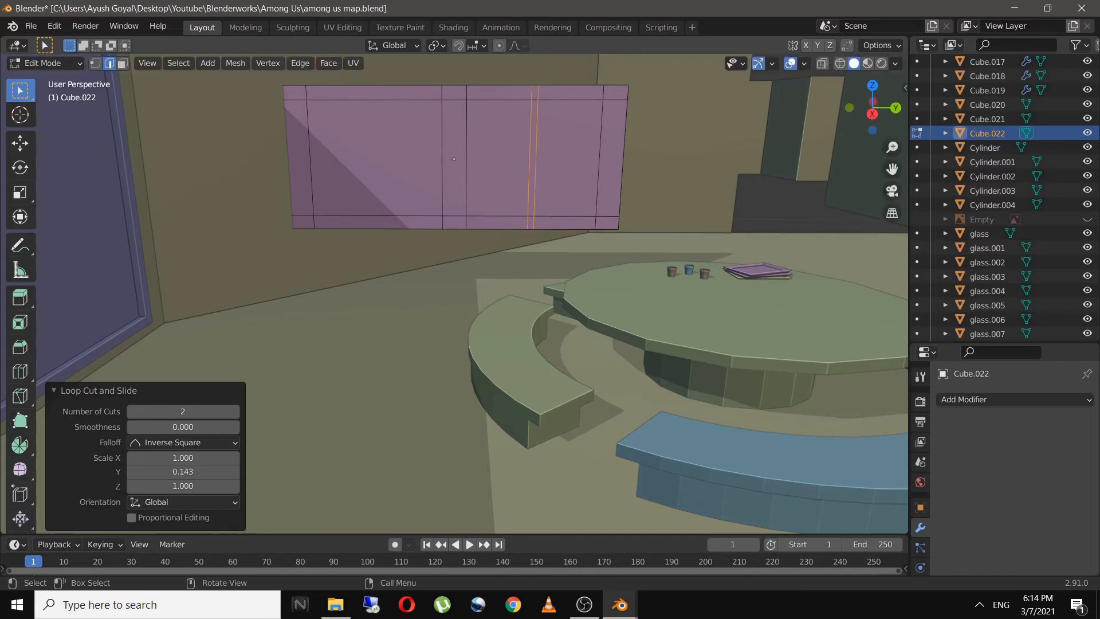
pyautogui.press('Return')
# Add a centre loop cut to the cabinet panel and delete the faces of one half
pyautogui.press('3')
pyautogui.moveTo(273, 84); pyautogui.dragTo(440, 249)
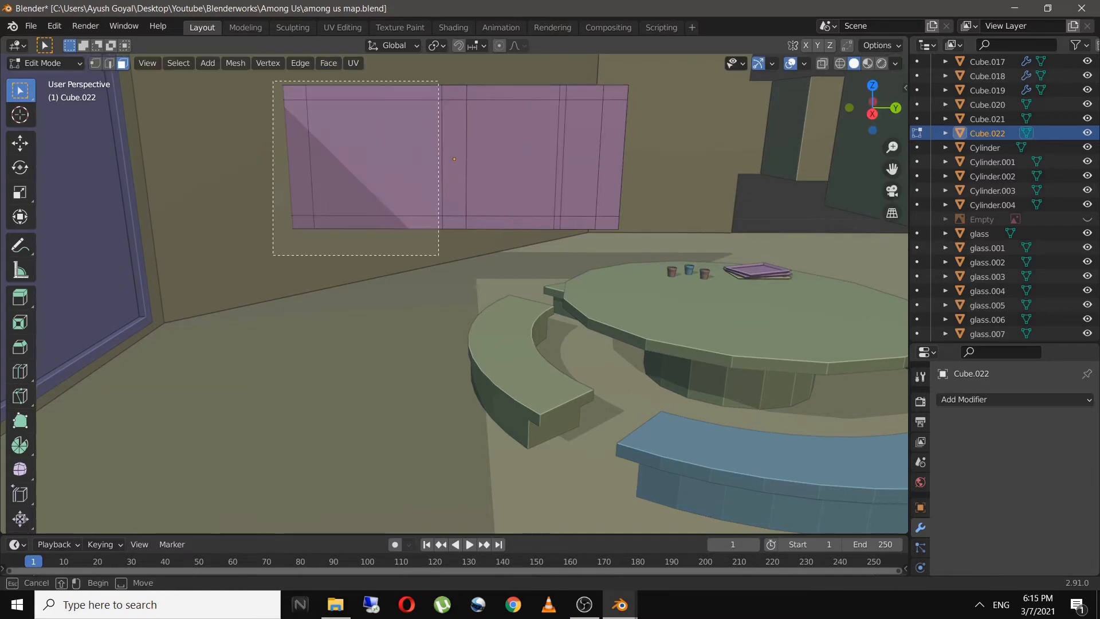
pyautogui.hotkey('ctrl', 'r')
pyautogui.click(454, 224)
pyautogui.rightClick(454, 223)
pyautogui.moveTo(455, 223)
pyautogui.mouseDown(button='middle')
pyautogui.moveTo(561, 298)
pyautogui.moveTo(459, 229)
pyautogui.mouseUp(button='middle')
pyautogui.press('3')
pyautogui.moveTo(369, 118); pyautogui.dragTo(547, 335)
pyautogui.press('x')
pyautogui.moveTo(369, 118); pyautogui.dragTo(543, 349)
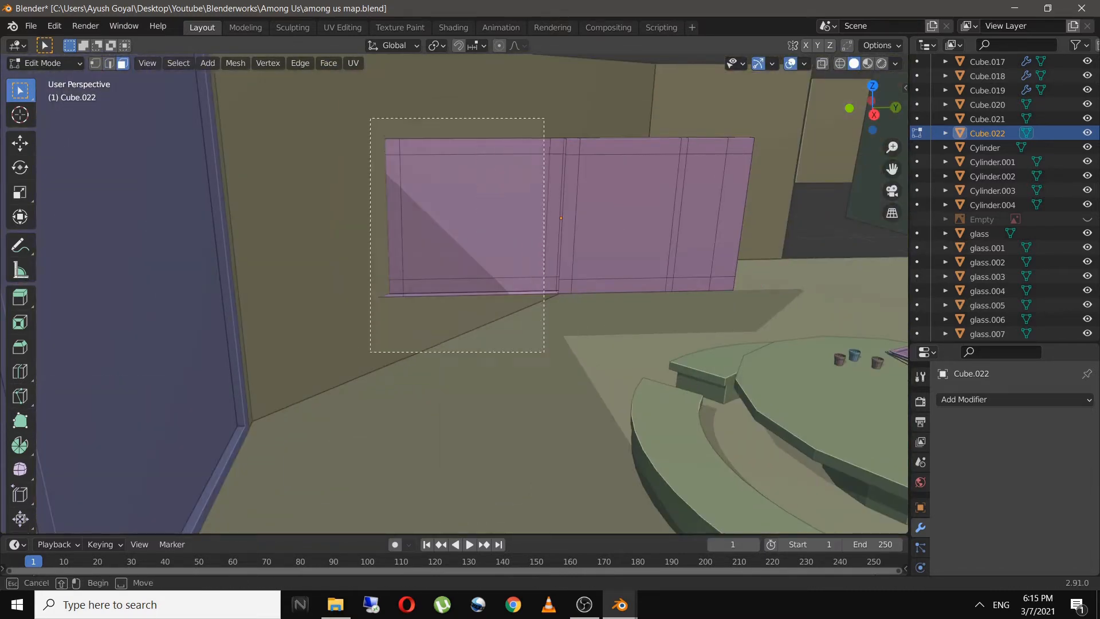
pyautogui.press('x')
# Extrude the two door faces of the remaining cabinet half and save the file
pyautogui.moveTo(519, 298); pyautogui.dragTo(510, 212, button='middle')
pyautogui.click(507, 192)
pyautogui.keyDown('shift'); pyautogui.click(616, 192); pyautogui.keyUp('shift')
pyautogui.press('e')
pyautogui.moveTo(616, 194); pyautogui.dragTo(619, 235, button='middle')
pyautogui.click(499, 201)
pyautogui.hotkey('ctrl', 's')
pyautogui.press('Tab')
# Add another cube near the cabinet and scale it down to door-handle size
pyautogui.scroll(-2, 572, 229)
pyautogui.press('KP_7')
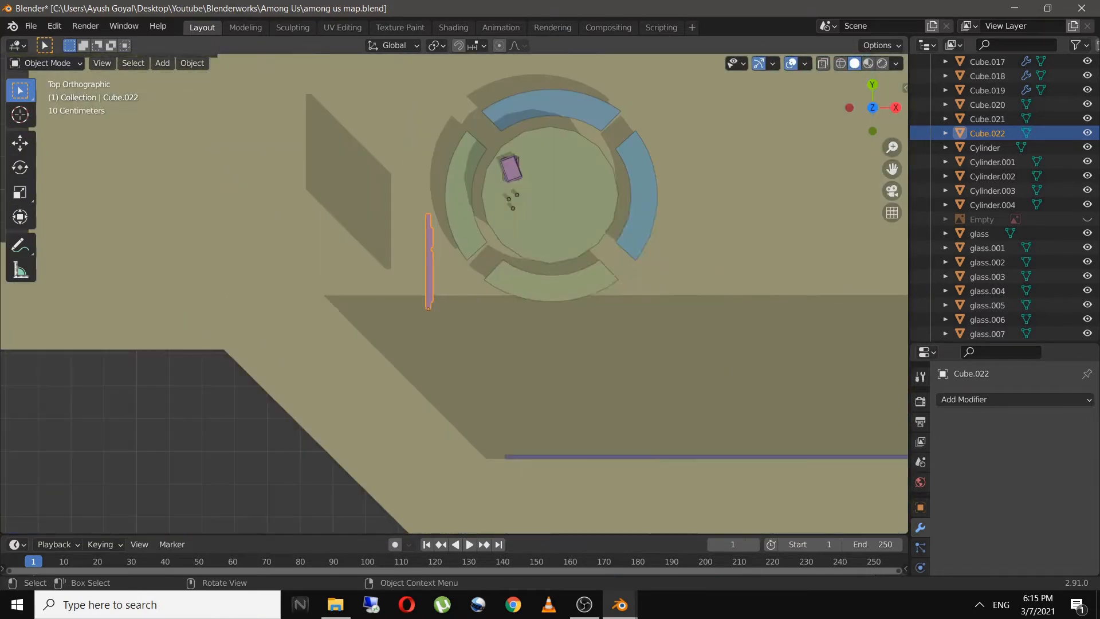
pyautogui.scroll(-8, 454, 294)
pyautogui.hotkey('shift', 'a')
pyautogui.click(476, 229)
pyautogui.press('s')
pyautogui.click(583, 91)
pyautogui.click(456, 294)
pyautogui.scroll(10, 455, 293)
pyautogui.press('s')
pyautogui.press('s')
pyautogui.moveTo(466, 405); pyautogui.dragTo(508, 263, button='middle')
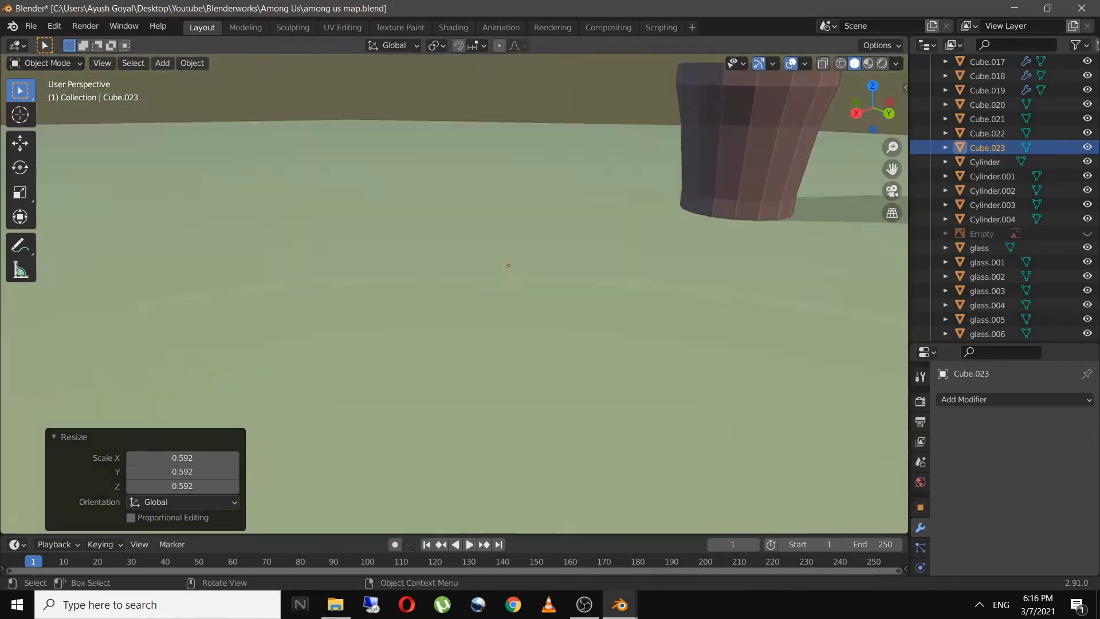
# Place the small cube at the cabinet door's lower edge and stretch it about 4 times along Y
pyautogui.press('g')
pyautogui.press('z')
pyautogui.click(530, 162)
pyautogui.moveTo(531, 162); pyautogui.dragTo(509, 267, button='middle')
pyautogui.press('g')
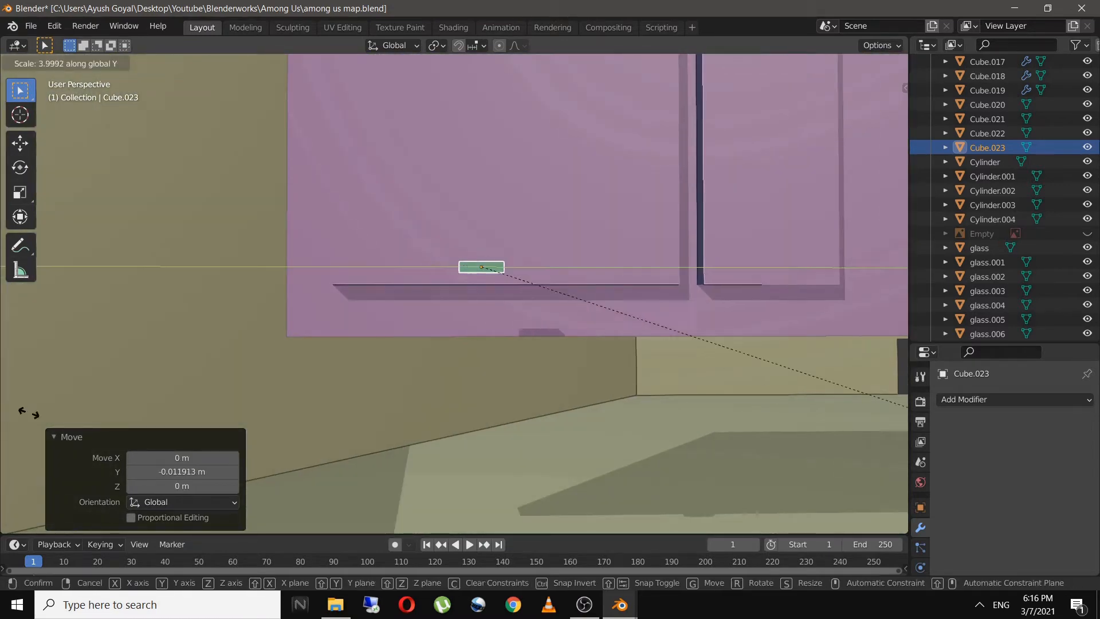
pyautogui.click(28, 413)
# Add two loop cuts across the handle and spread them towards its ends along Y
pyautogui.moveTo(287, 344); pyautogui.dragTo(516, 297, button='middle')
pyautogui.press('Tab')
pyautogui.hotkey('ctrl', 'r')
pyautogui.click(601, 253)
pyautogui.press('s')
pyautogui.press('y')
pyautogui.moveTo(573, 258); pyautogui.dragTo(647, 252, button='middle')
pyautogui.press('s')
pyautogui.press('y')
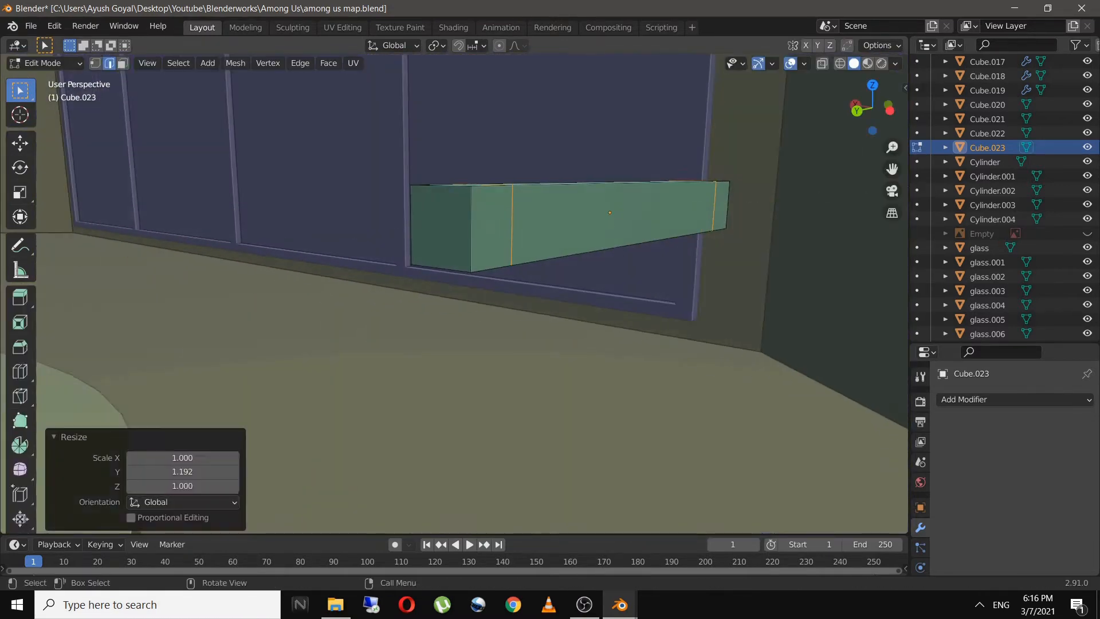
# Extrude the handle's two end faces into mounting legs and move the handle along X to the cabinet door
pyautogui.press('3')
pyautogui.click(491, 226)
pyautogui.keyDown('shift'); pyautogui.click(720, 206); pyautogui.keyUp('shift')
pyautogui.press('e')
pyautogui.press('Tab')
pyautogui.moveTo(486, 258); pyautogui.dragTo(550, 252, button='middle')
pyautogui.press('g')
pyautogui.press('x')
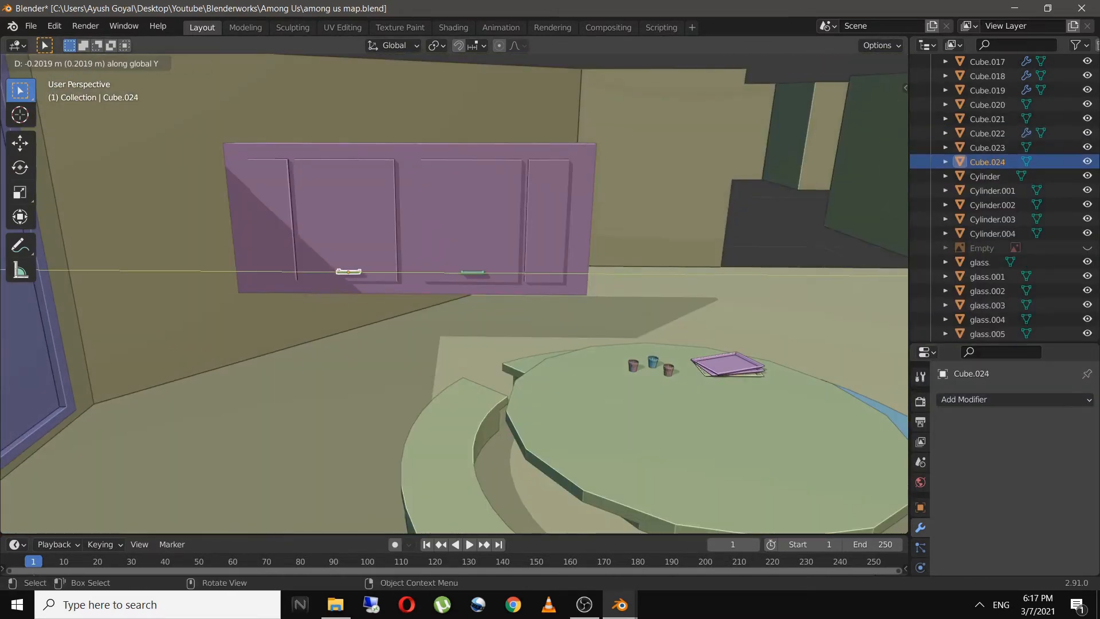
# Place a duplicate handle on the other door, about -0.206 m along Y, and join both handles
pyautogui.click(350, 275)
pyautogui.moveTo(351, 275); pyautogui.dragTo(326, 257, button='middle')
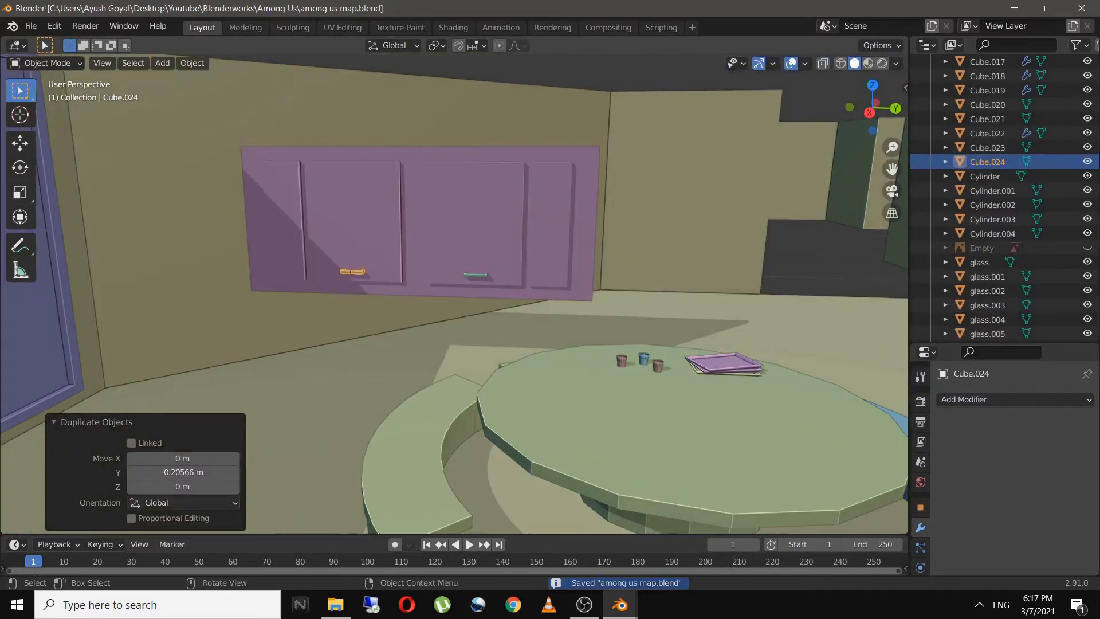
pyautogui.keyDown('shift'); pyautogui.click(475, 275); pyautogui.keyUp('shift')
pyautogui.hotkey('ctrl', 'j')
pyautogui.moveTo(476, 275); pyautogui.dragTo(427, 286, button='middle')
# Join the handles into the cabinet after applying its modifier, and save the file
pyautogui.click(493, 229)
pyautogui.click(1057, 423)
pyautogui.click(993, 441)
pyautogui.click(486, 277)
pyautogui.keyDown('shift'); pyautogui.click(498, 246); pyautogui.keyUp('shift')
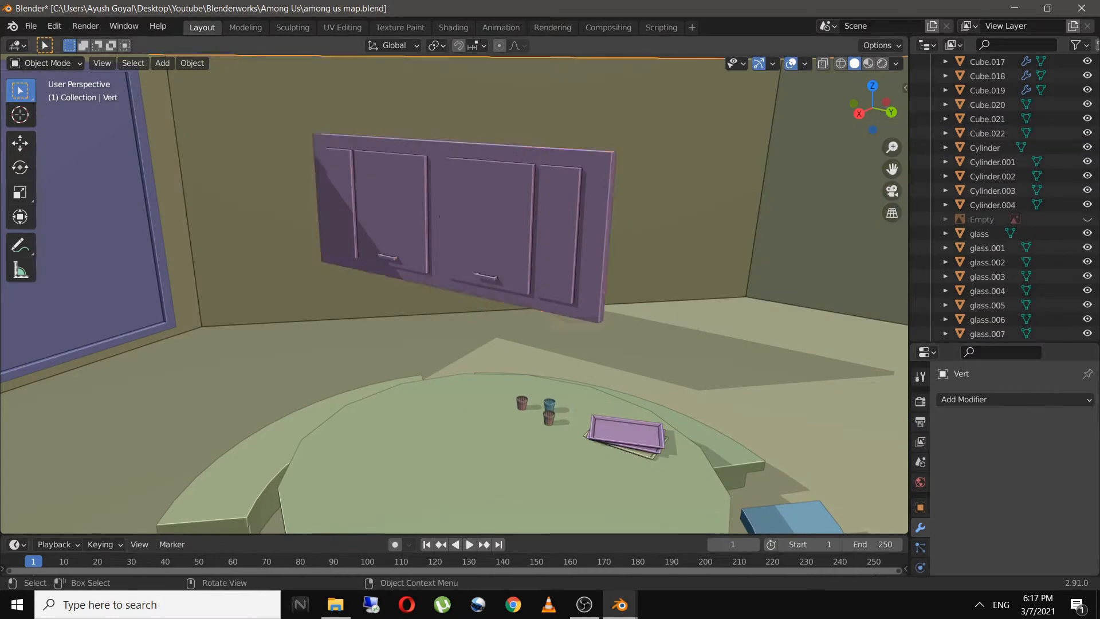
pyautogui.moveTo(439, 216); pyautogui.dragTo(372, 275, button='middle')
pyautogui.hotkey('ctrl', 's')
# Rotate the cabinet about 45° around Z to parallel the diagonal wall
pyautogui.click(498, 234)
pyautogui.press('KP_7')
pyautogui.press('r')
pyautogui.click(563, 371)
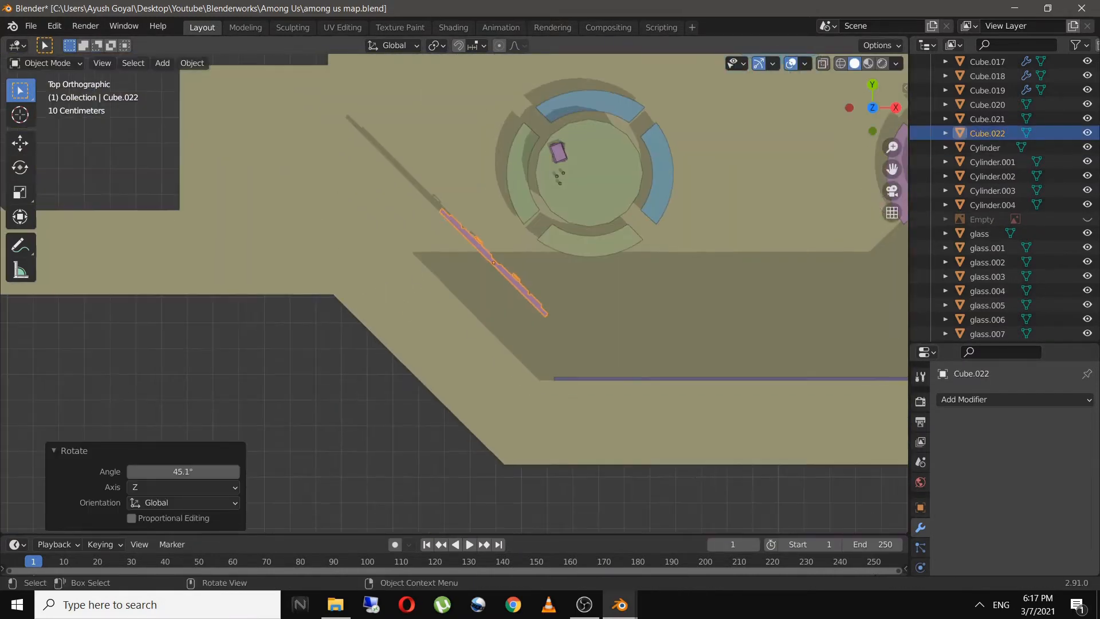
# Move the cabinet against the diagonal cafeteria wall at hanging height
pyautogui.press('g')
pyautogui.press('Return')
pyautogui.press('KP_7')
pyautogui.press('g')
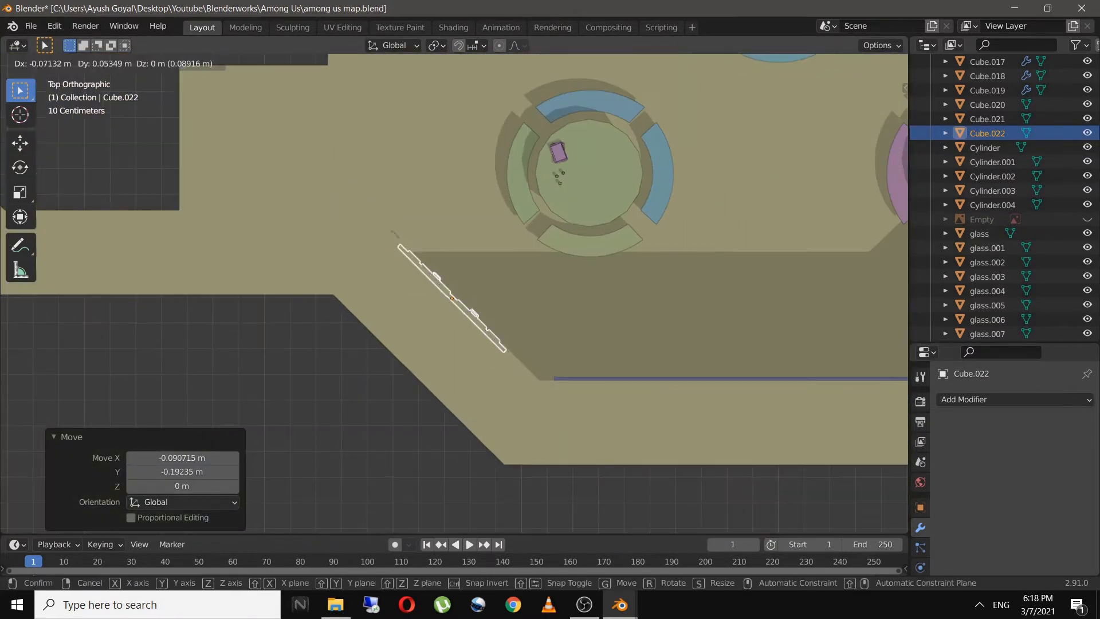
pyautogui.press('Return')
pyautogui.moveTo(544, 356); pyautogui.dragTo(401, 258, button='middle')
pyautogui.press('g')
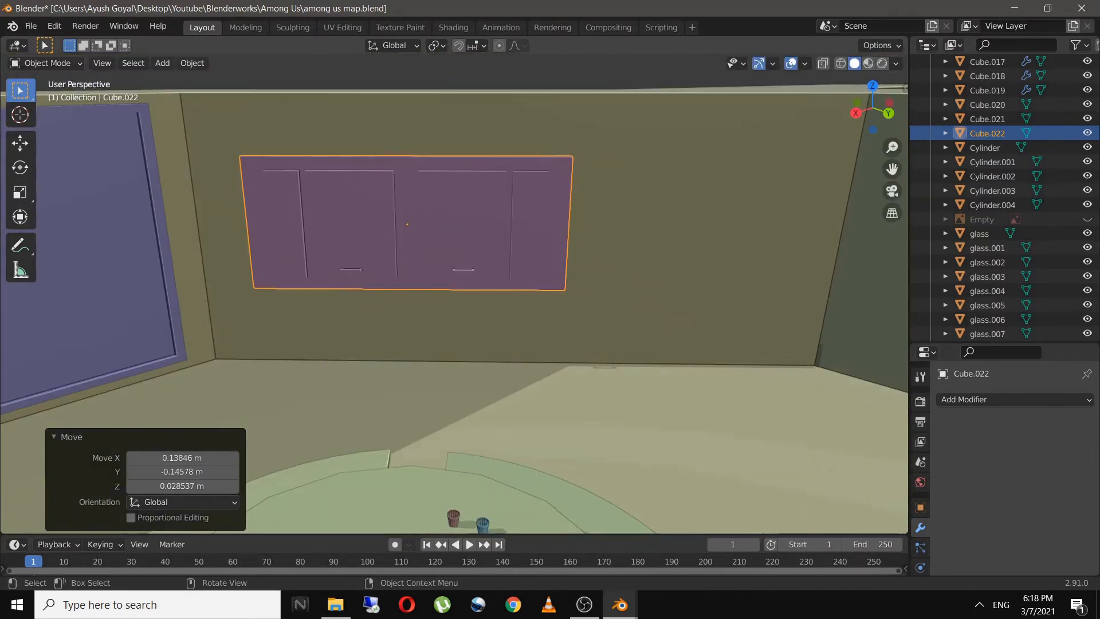
pyautogui.press('Return')
# Fine-tune the cabinet's position and Z rotation to sit flush on the diagonal wall, and save the file
pyautogui.press('KP_7')
pyautogui.press('g')
pyautogui.scroll(3, 646, 418)
pyautogui.press('Return')
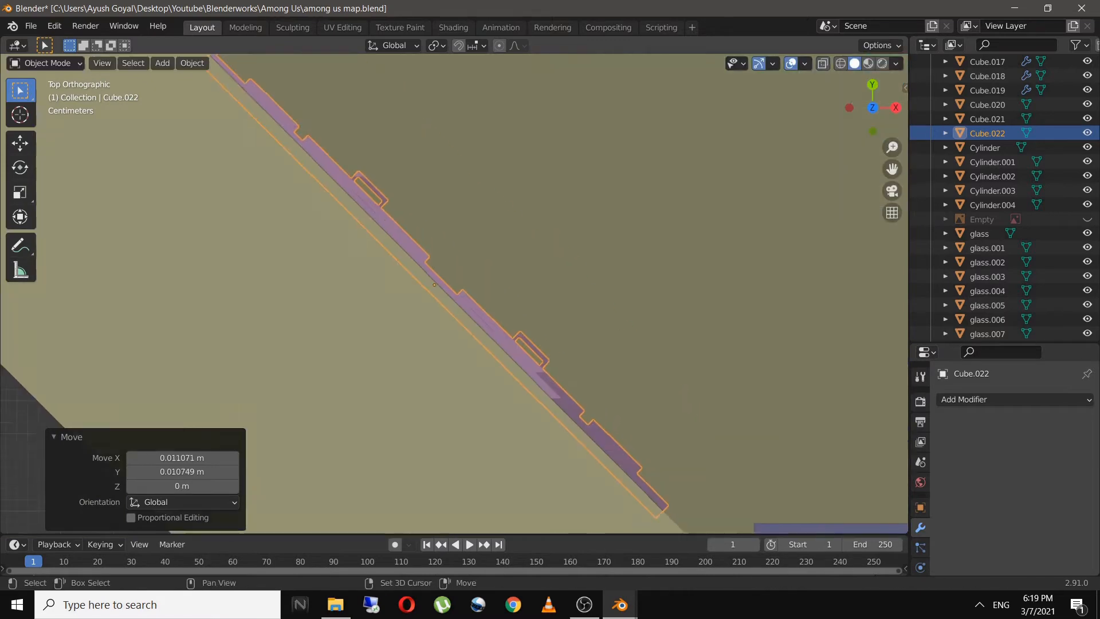
pyautogui.press('r')
pyautogui.press('z')
pyautogui.press('Return')
pyautogui.moveTo(630, 429); pyautogui.dragTo(429, 320, button='middle')
pyautogui.scroll(-5, 515, 343)
pyautogui.hotkey('ctrl', 's')
# Add a new cube, scale it to 0.110, and move it beside the cafeteria's side wall
pyautogui.hotkey('shift', 'a')
pyautogui.press('KP_7')
pyautogui.press('s')
pyautogui.scroll(-5, 458, 292)
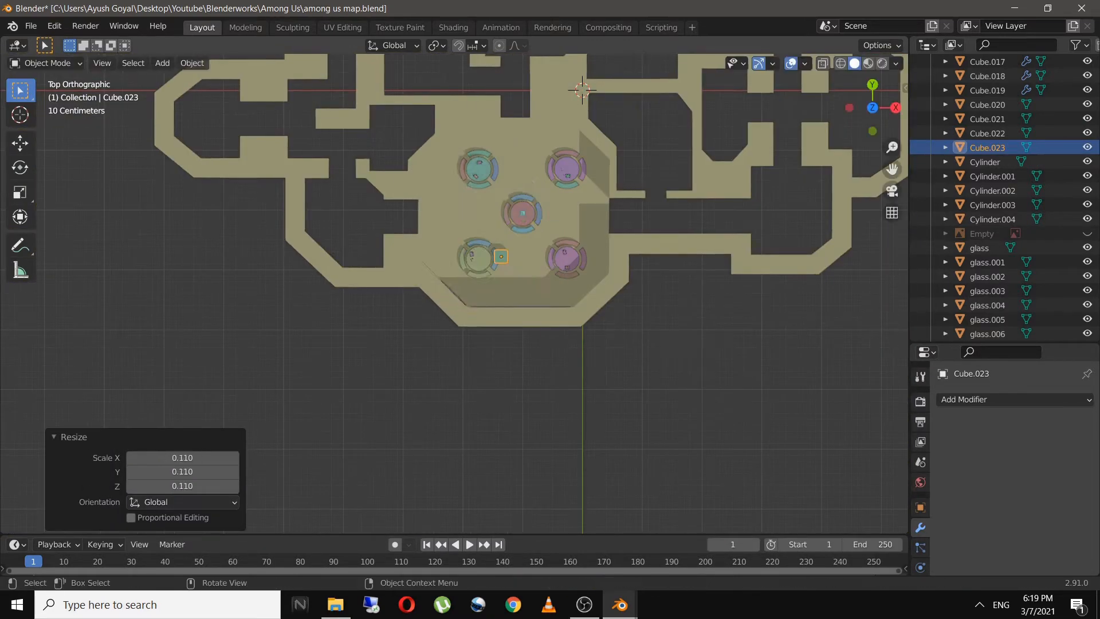
pyautogui.press('g')
pyautogui.scroll(4, 458, 292)
pyautogui.scroll(5, 458, 292)
pyautogui.moveTo(516, 344); pyautogui.dragTo(596, 298, button='middle')
pyautogui.press('g')
# Scale the new cube by about 0.351 along Z and thin it along X into a flat box
pyautogui.press('s')
pyautogui.press('z')
pyautogui.click(680, 191)
pyautogui.press('s')
pyautogui.press('x')
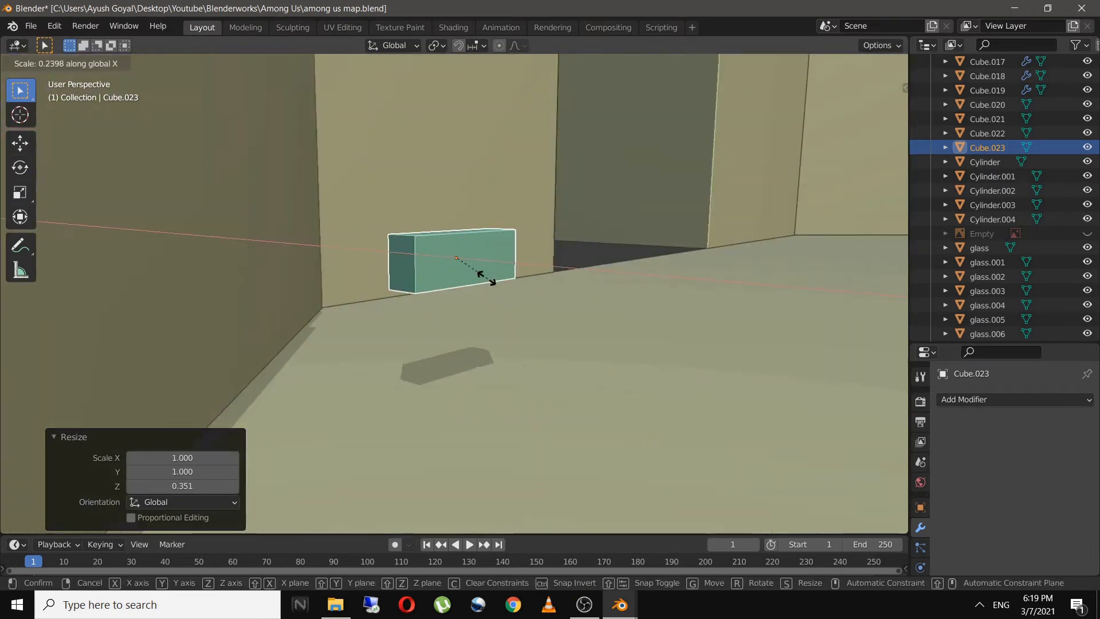
# Add a lengthwise loop cut at the box's mid-height and move its front edge about 0.008 m along X
pyautogui.press('Tab')
pyautogui.hotkey('ctrl', 'r')
pyautogui.click(405, 250)
pyautogui.moveTo(413, 258); pyautogui.dragTo(458, 263, button='middle')
pyautogui.press('g')
pyautogui.press('x')
pyautogui.press('Return')
# Bevel the box's front edge with 6 segments to round the front
pyautogui.hotkey('ctrl', 'b')
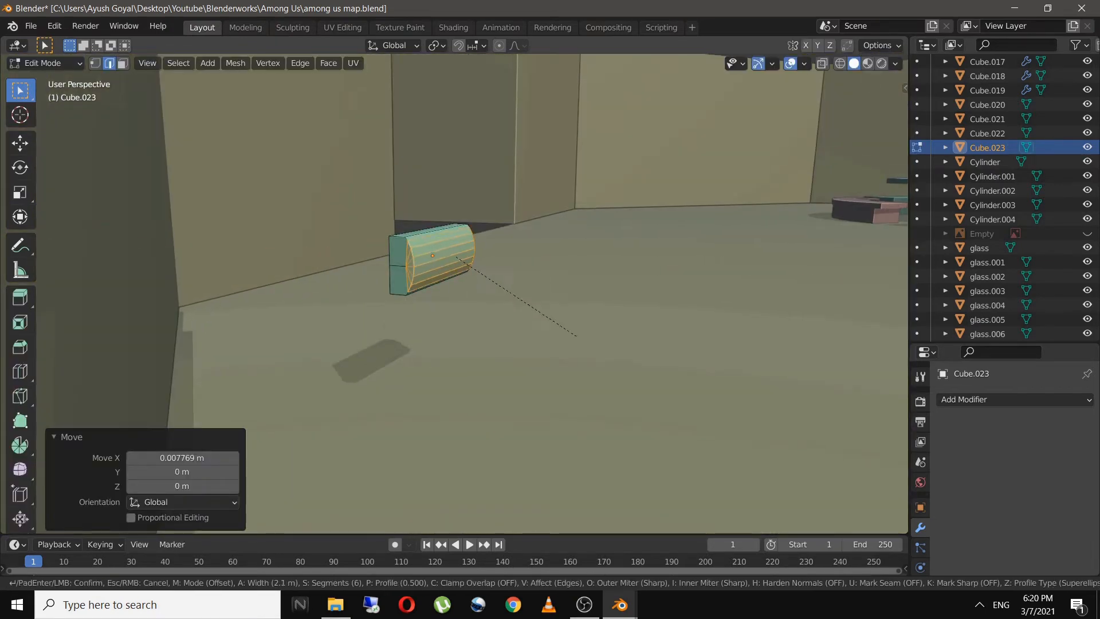
pyautogui.click(583, 349)
pyautogui.moveTo(583, 349); pyautogui.dragTo(493, 321, button='middle')
pyautogui.scroll(3, 524, 286)
# Add two loop cuts across the rounded box and spread them by about 1.515 along Y
pyautogui.hotkey('ctrl', 'r')
pyautogui.scroll(1, 572, 281)
pyautogui.click(573, 281)
pyautogui.press('s')
pyautogui.press('y')
pyautogui.click(641, 420)
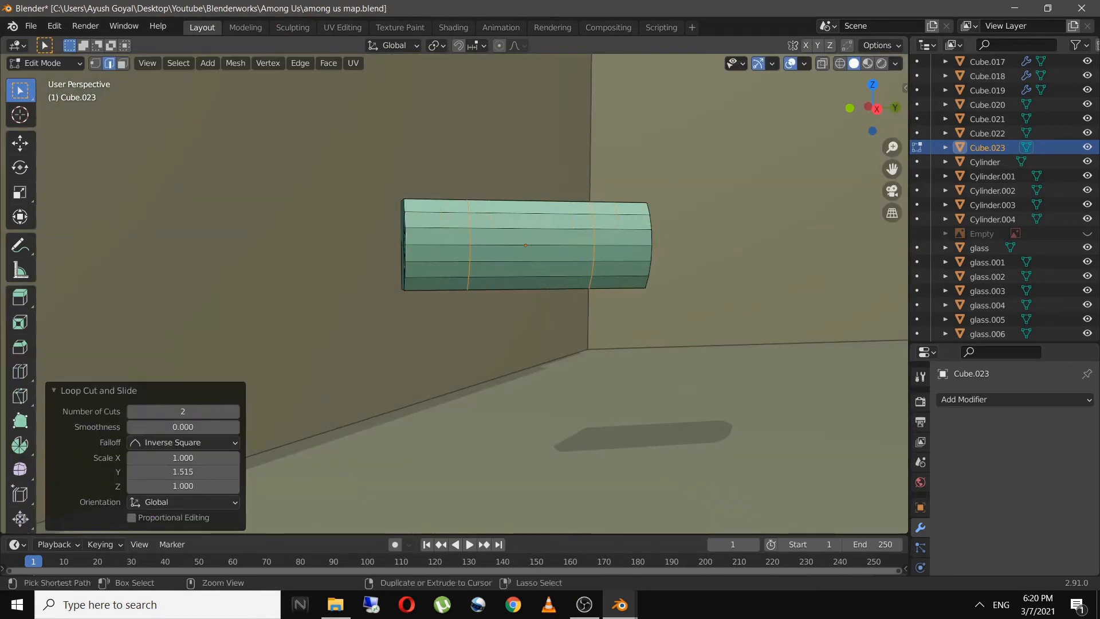
# Turn the two loops into narrow strips and extrude the strip faces on the rounded front
pyautogui.click(595, 360)
pyautogui.press('3')
pyautogui.keyDown('shift'); pyautogui.click(479, 252); pyautogui.keyUp('shift')
pyautogui.moveTo(585, 253); pyautogui.dragTo(636, 297, button='middle')
pyautogui.press('e')
pyautogui.press('Return')
pyautogui.press('Tab')
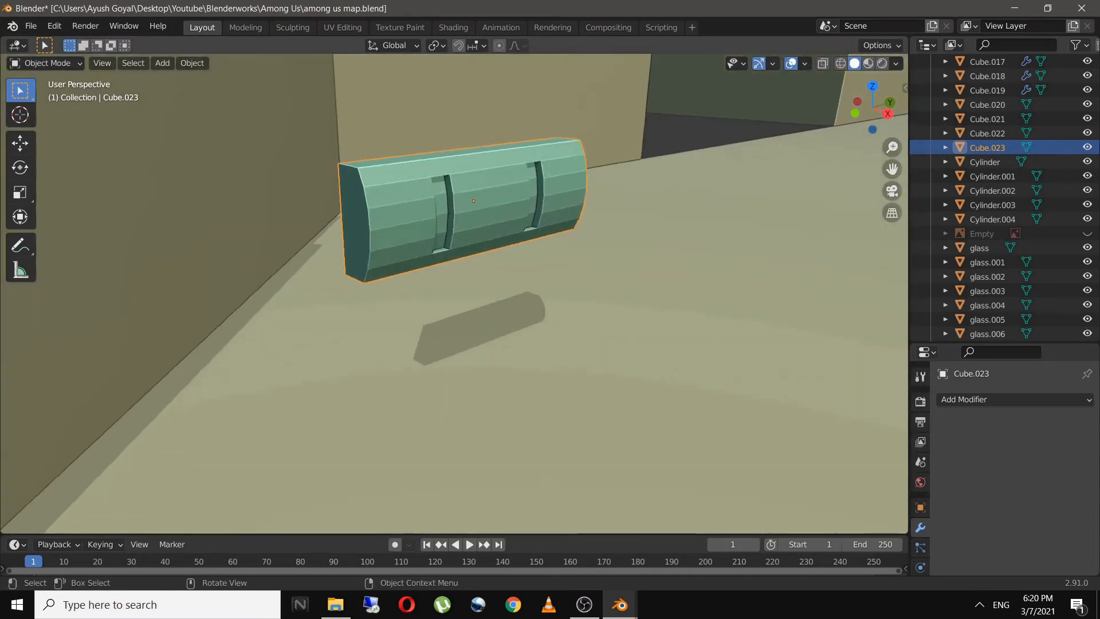
# Save the file, then add a cylinder scaled to 0.069 and move it towards the rounded box
pyautogui.hotkey('ctrl', 's')
pyautogui.moveTo(498, 241); pyautogui.dragTo(481, 235, button='middle')
pyautogui.press('KP_7')
pyautogui.hotkey('shift', 'a')
pyautogui.click(405, 233)
pyautogui.scroll(-8, 454, 294)
pyautogui.press('s')
pyautogui.press('Return')
pyautogui.press('g')
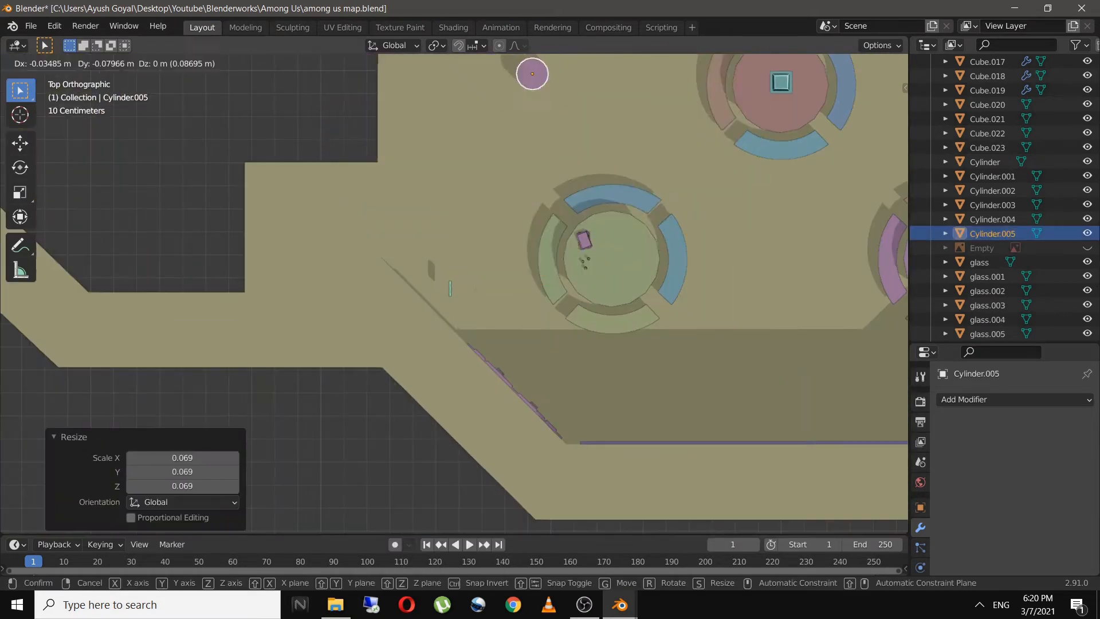
pyautogui.click(530, 73)
# Turn the cylinder 90° about Y and place it, scaled down, at one of the box's front slots
pyautogui.press('s')
pyautogui.click(530, 78)
pyautogui.scroll(6, 454, 294)
pyautogui.scroll(8, 454, 294)
pyautogui.press('g')
pyautogui.click(608, 223)
pyautogui.press('s')
pyautogui.press('x')
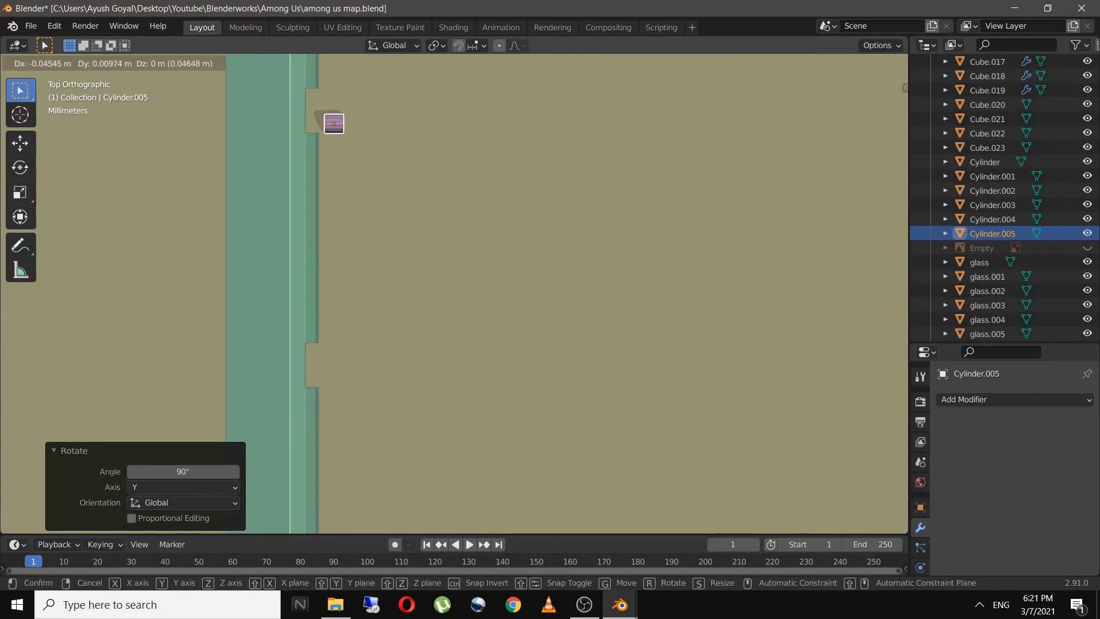
pyautogui.click(618, 227)
pyautogui.press('g')
pyautogui.click(601, 230)
# Move the cylinder along Z to the slot's mid-height and scale it to fit as a handle peg
pyautogui.moveTo(595, 229); pyautogui.dragTo(538, 189, button='middle')
pyautogui.press('g')
pyautogui.press('z')
pyautogui.click(533, 240)
pyautogui.moveTo(533, 241); pyautogui.dragTo(676, 286, button='middle')
pyautogui.press('g')
pyautogui.press('z')
pyautogui.press('s')
pyautogui.click(578, 223)
# Duplicate the handle peg along Y into the box's other slot
pyautogui.press('KP_3')
pyautogui.press('KP_Decimal')
pyautogui.scroll(-10, 454, 294)
pyautogui.keyDown('shift'); pyautogui.moveTo(458, 292); pyautogui.dragTo(704, 275, button='middle'); pyautogui.keyUp('shift')
pyautogui.hotkey('shift', 'd')
pyautogui.press('y')
pyautogui.click(229, 258)
# Duplicate the peg about 0.012 m along X and rotate the copy 90° about Z
pyautogui.moveTo(229, 258); pyautogui.dragTo(367, 258, button='middle')
pyautogui.hotkey('shift', 'd')
pyautogui.press('x')
pyautogui.click(515, 367)
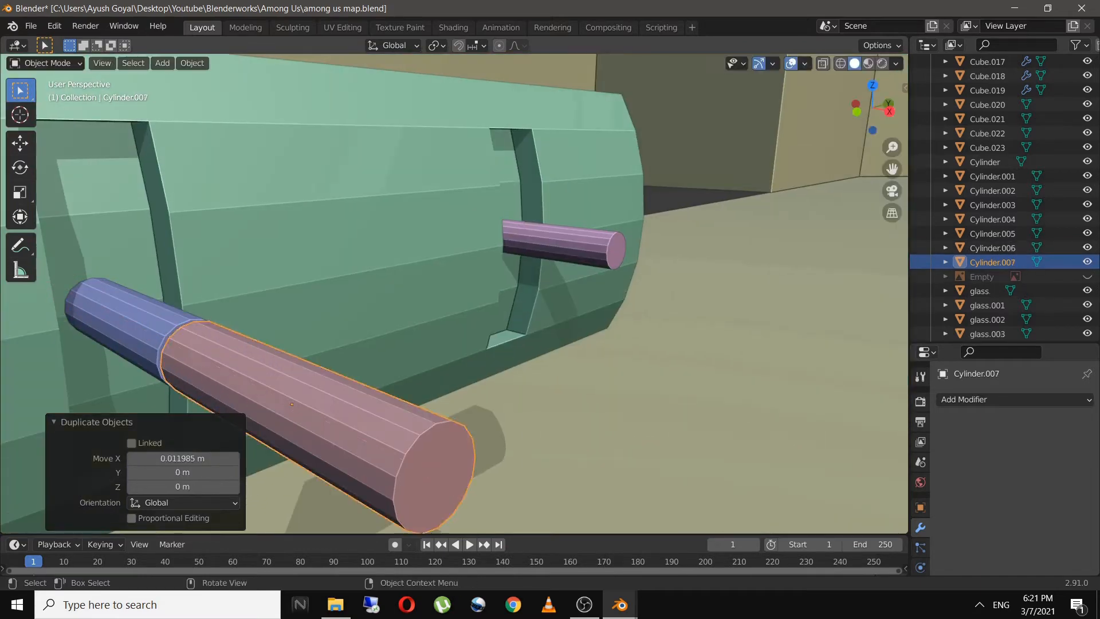
pyautogui.press('r')
pyautogui.press('z')
pyautogui.press('9')
pyautogui.press('0')
pyautogui.press('Return')
# Centre the rotated cylinder across both peg ends and enlarge it by about 1.74, stretching it along Y into a handlebar
pyautogui.press('KP_7')
pyautogui.scroll(-5, 454, 294)
pyautogui.press('g')
pyautogui.click(562, 397)
pyautogui.press('s')
pyautogui.click(604, 469)
pyautogui.press('s')
pyautogui.press('y')
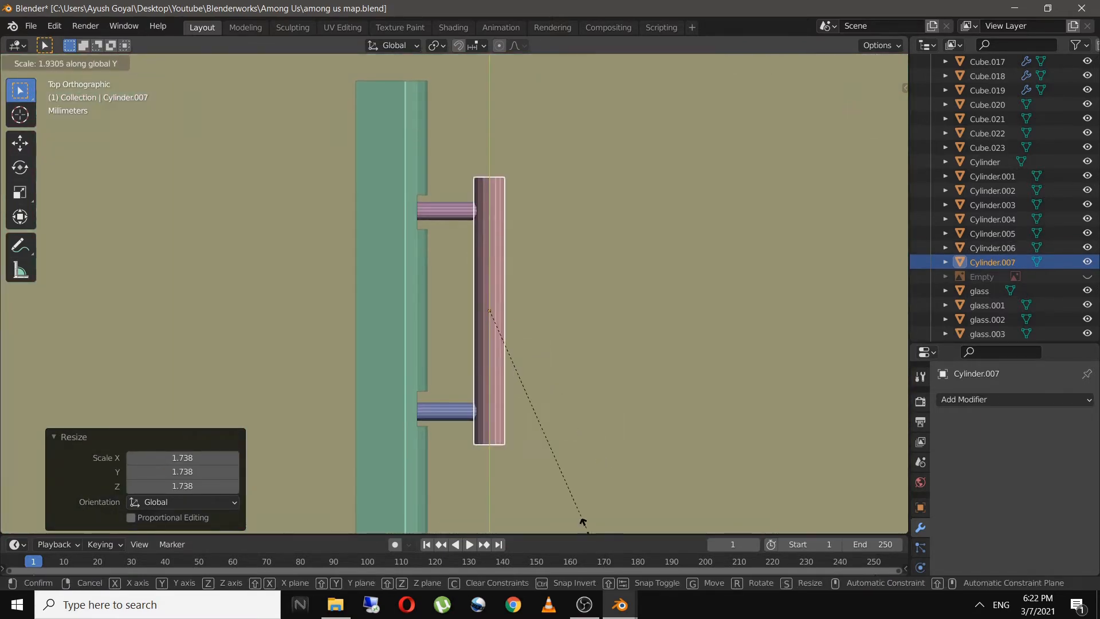
pyautogui.click(604, 85)
# Add two loop cuts around the handlebar and spread them towards its ends by about 2.61 along Y
pyautogui.press('Tab')
pyautogui.hotkey('ctrl', 'r')
pyautogui.scroll(1, 504, 273)
pyautogui.click(508, 273)
pyautogui.rightClick(509, 272)
pyautogui.press('s')
pyautogui.press('x')
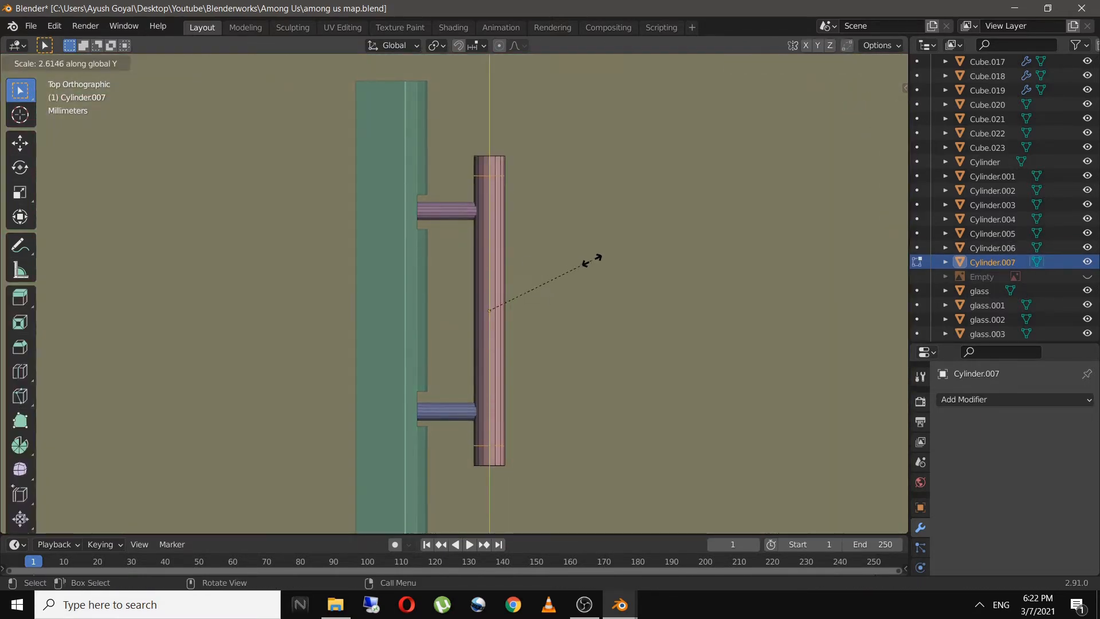
pyautogui.click(592, 259)
# Add another pair of loop cuts inside the first and select the two narrow strips near the handlebar's ends
pyautogui.hotkey('ctrl', 'r')
pyautogui.hotkey('alt', 'z')
pyautogui.moveTo(460, 176); pyautogui.dragTo(517, 189)
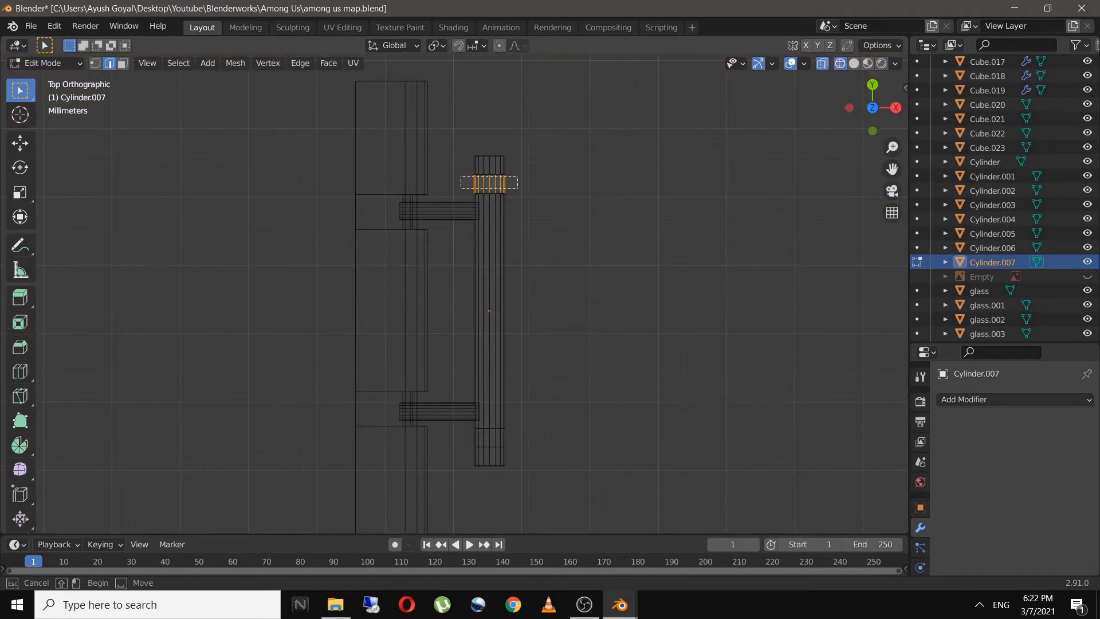
pyautogui.hotkey('alt', 'z')
pyautogui.moveTo(515, 320); pyautogui.dragTo(527, 347, button='middle')
pyautogui.press('e')
pyautogui.rightClick(527, 347)
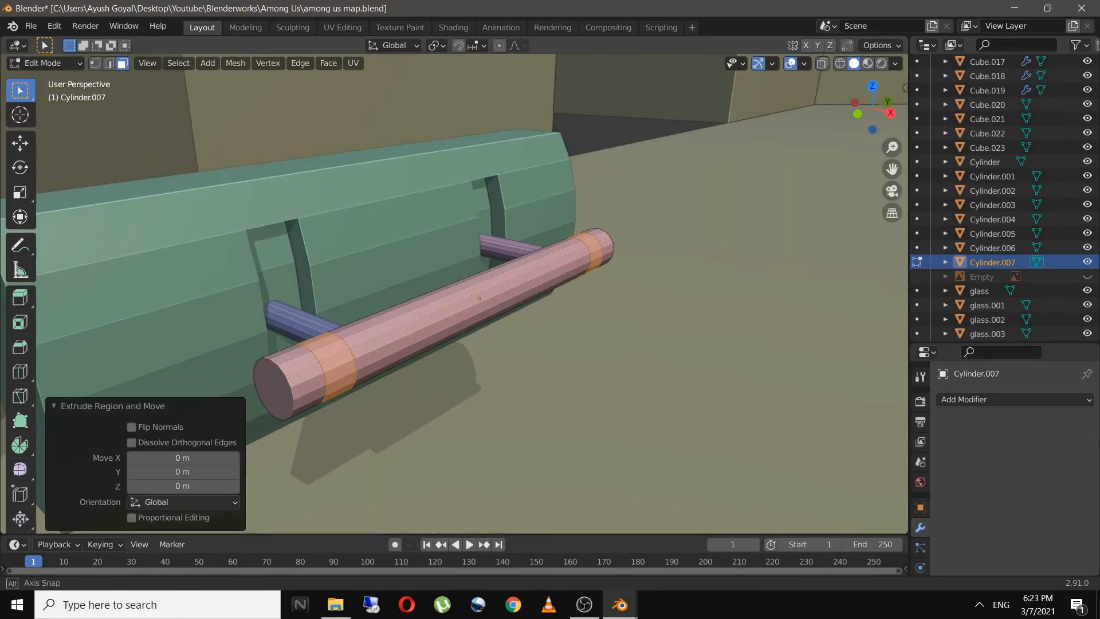
pyautogui.press('s')
pyautogui.rightClick(526, 345)
pyautogui.hotkey('ctrl', 'z')
# Extrude the two selected strips along their normals to form raised rings around the handlebar
pyautogui.hotkey('alt', 'e')
pyautogui.click(454, 338)
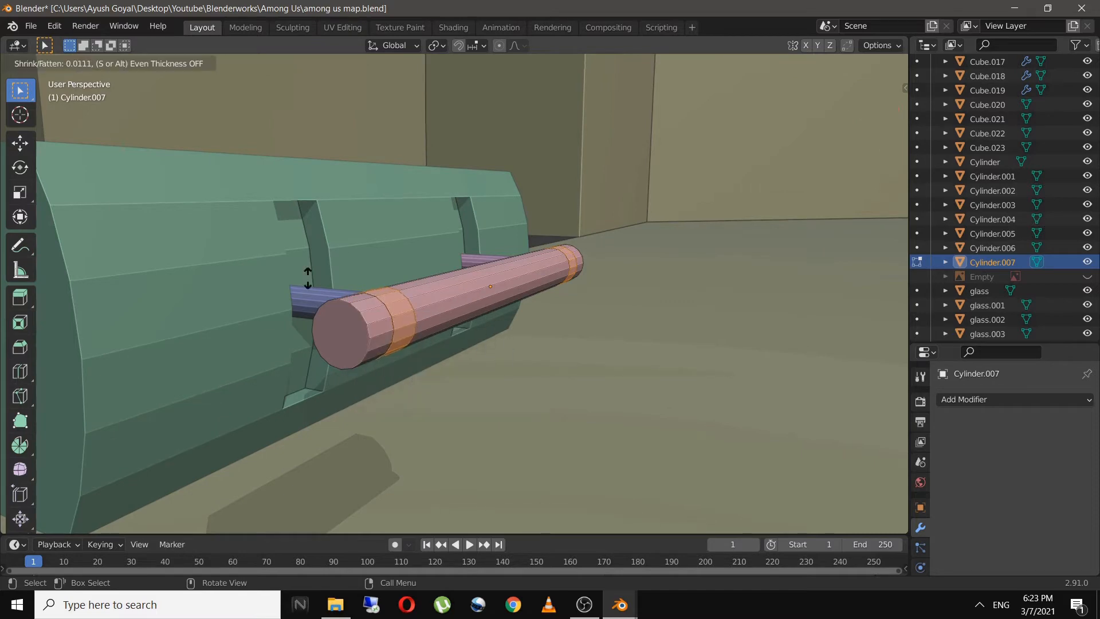
pyautogui.click(126, 143)
pyautogui.press('Tab')
pyautogui.moveTo(458, 287); pyautogui.dragTo(435, 275, button='middle')
pyautogui.scroll(-5, 458, 287)
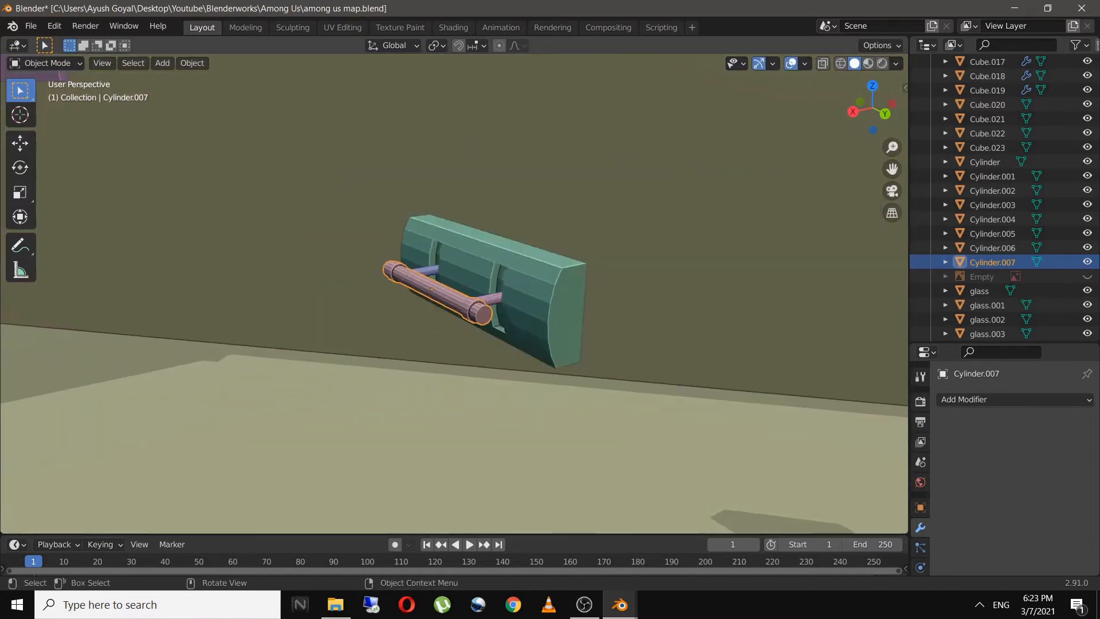
# Save the file, then scale the rounded box together with its pegs and handlebar by 1.192
pyautogui.hotkey('ctrl', 's')
pyautogui.keyDown('shift'); pyautogui.click(426, 269); pyautogui.keyUp('shift')
pyautogui.keyDown('shift'); pyautogui.click(491, 297); pyautogui.keyUp('shift')
pyautogui.keyDown('shift'); pyautogui.click(528, 278); pyautogui.keyUp('shift')
pyautogui.press('KP_7')
pyautogui.moveTo(516, 355); pyautogui.dragTo(659, 229, button='middle')
pyautogui.press('s')
pyautogui.click(733, 424)
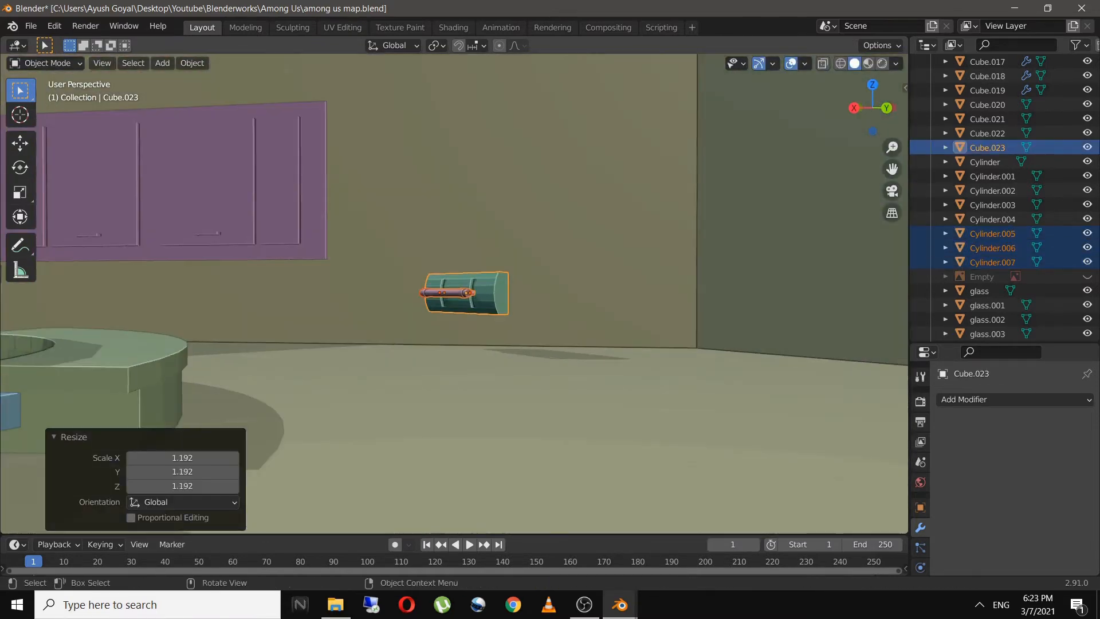
# Rotate the whole box and handle assembly 46.4° about Z to align with the slanted wall
pyautogui.moveTo(515, 298); pyautogui.dragTo(441, 358, button='middle')
pyautogui.press('KP_7')
pyautogui.press('r')
pyautogui.press('z')
pyautogui.click(572, 343)
pyautogui.scroll(6, 572, 344)
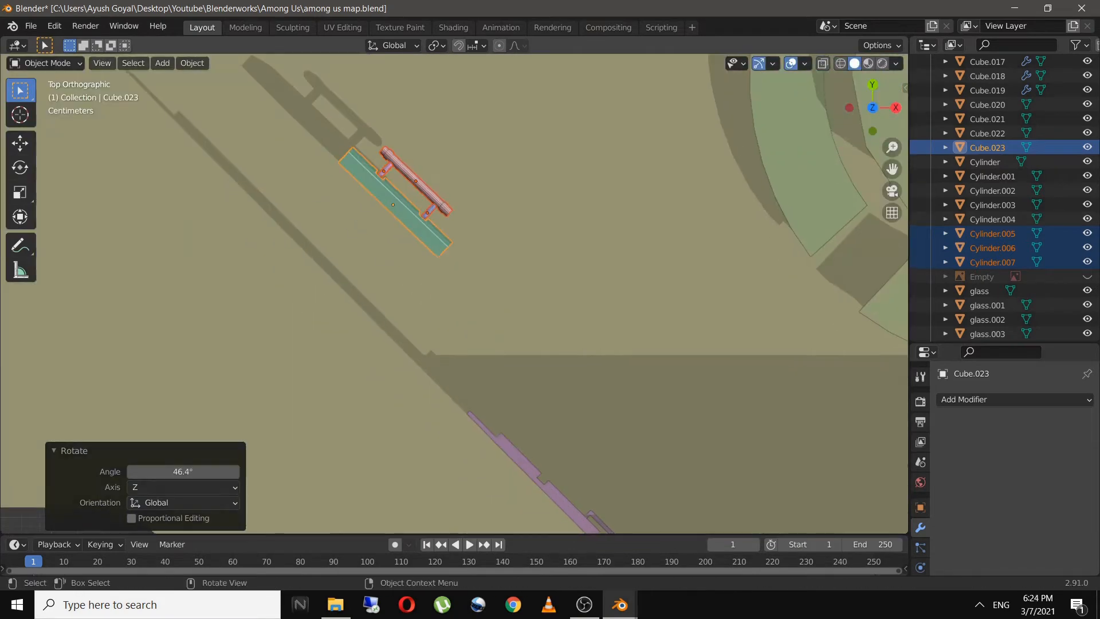
# Move the assembly against the slanted wall and fine-tune its rotation about Z
pyautogui.press('g')
pyautogui.click(515, 401)
pyautogui.press('r')
pyautogui.press('z')
pyautogui.click(523, 388)
pyautogui.press('g')
pyautogui.click(519, 383)
# Adjust the assembly's height on the slanted wall along Z
pyautogui.moveTo(518, 382); pyautogui.dragTo(630, 257, button='middle')
pyautogui.scroll(-3, 630, 258)
pyautogui.press('g')
pyautogui.press('z')
pyautogui.click(625, 246)
pyautogui.scroll(-4, 516, 258)
# Select a single object by the slanted wall and scale it along Y
pyautogui.click(343, 258)
pyautogui.press('s')
pyautogui.press('y')
pyautogui.moveTo(458, 298); pyautogui.dragTo(564, 321, button='middle')
pyautogui.click(617, 323)
# Reselect the rounded box with its pegs and handlebar and reposition them together from the top view
pyautogui.scroll(2, 608, 321)
pyautogui.click(537, 250)
pyautogui.keyDown('shift'); pyautogui.click(564, 251); pyautogui.keyUp('shift')
pyautogui.scroll(5, 565, 252)
pyautogui.keyDown('shift'); pyautogui.click(460, 252); pyautogui.keyUp('shift')
pyautogui.keyDown('shift'); pyautogui.click(555, 214); pyautogui.keyUp('shift')
pyautogui.moveTo(550, 223); pyautogui.dragTo(538, 355, button='middle')
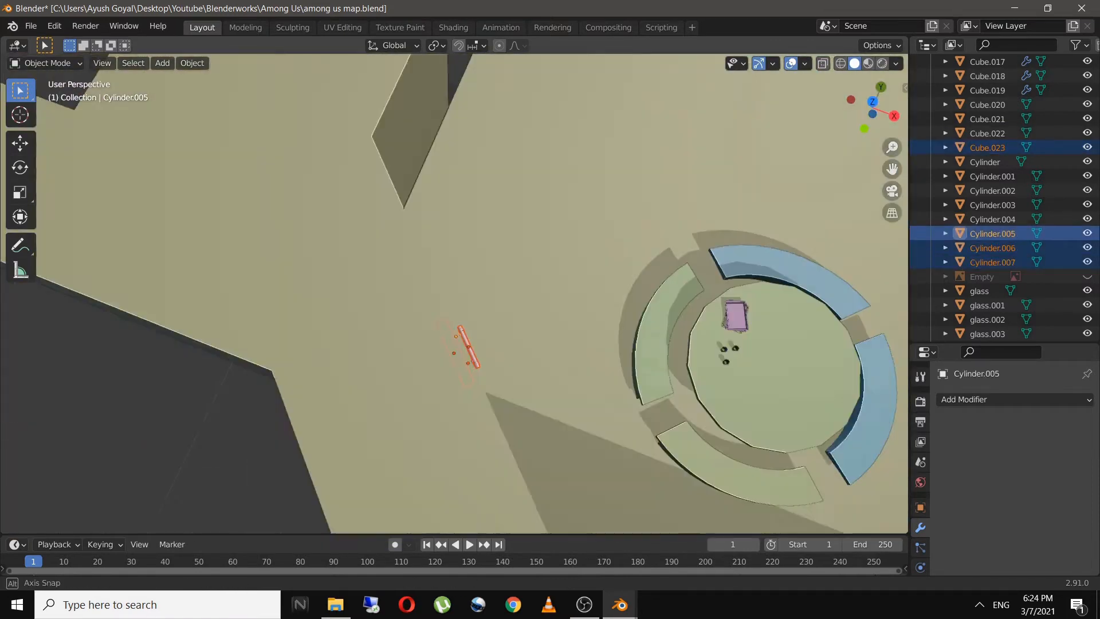
pyautogui.press('KP_7')
pyautogui.press('g')
pyautogui.press('Return')
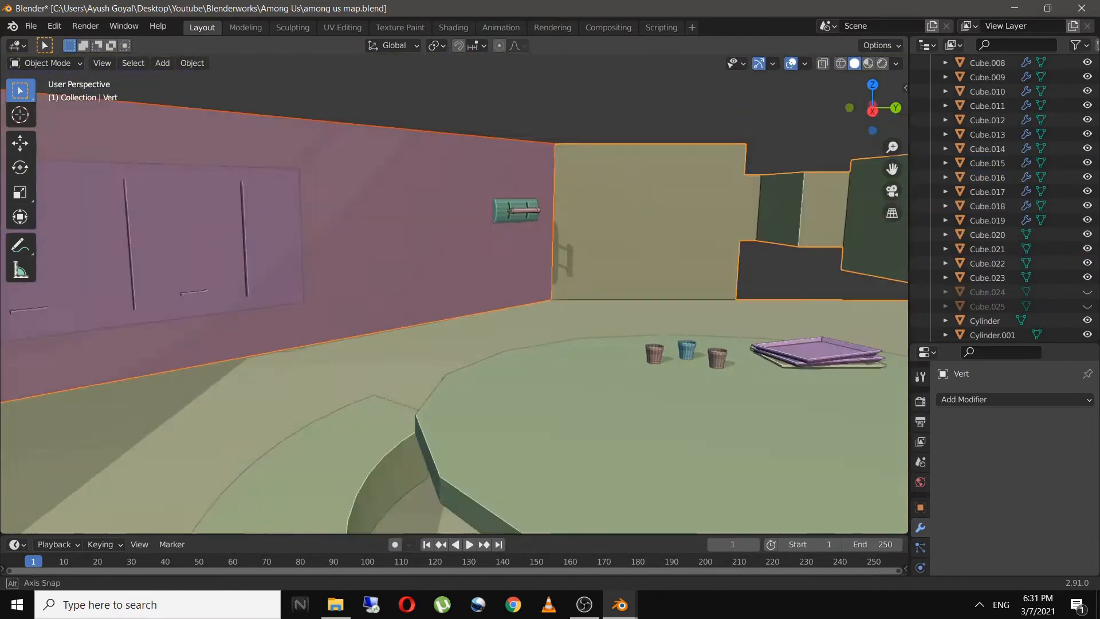
# Try two evenly spaced vertical loop cuts across the wall that carries the rounded box
pyautogui.moveTo(607, 194); pyautogui.dragTo(524, 226, button='middle')
pyautogui.press('Tab')
pyautogui.click(550, 189)
pyautogui.press('Tab')
pyautogui.hotkey('ctrl', 'r')
pyautogui.scroll(1, 587, 138)
pyautogui.click(587, 138)
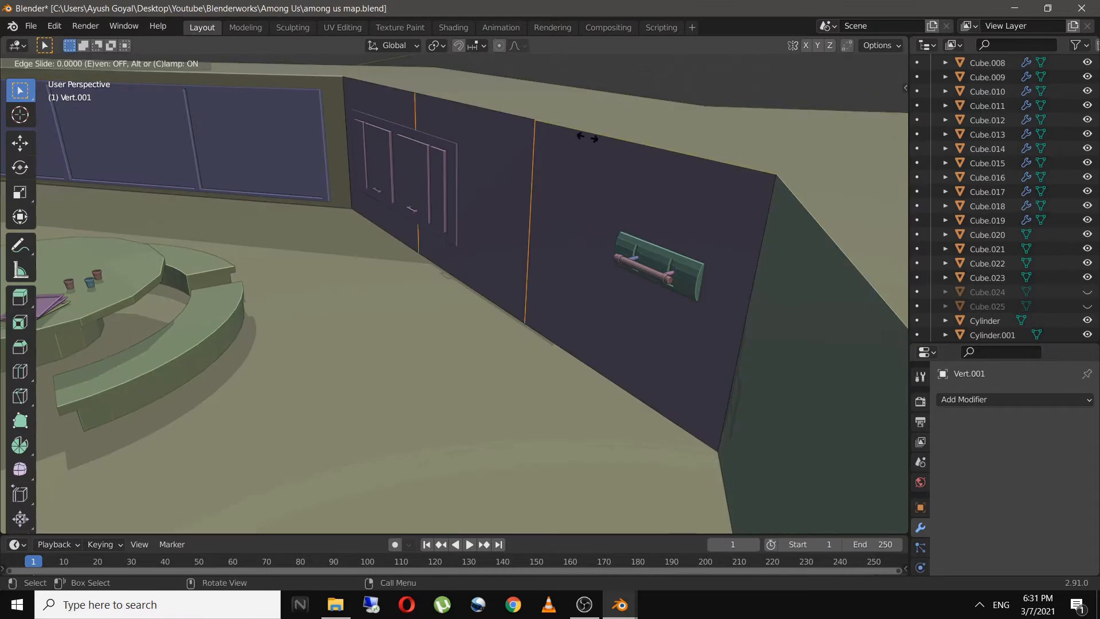
pyautogui.rightClick(658, 152)
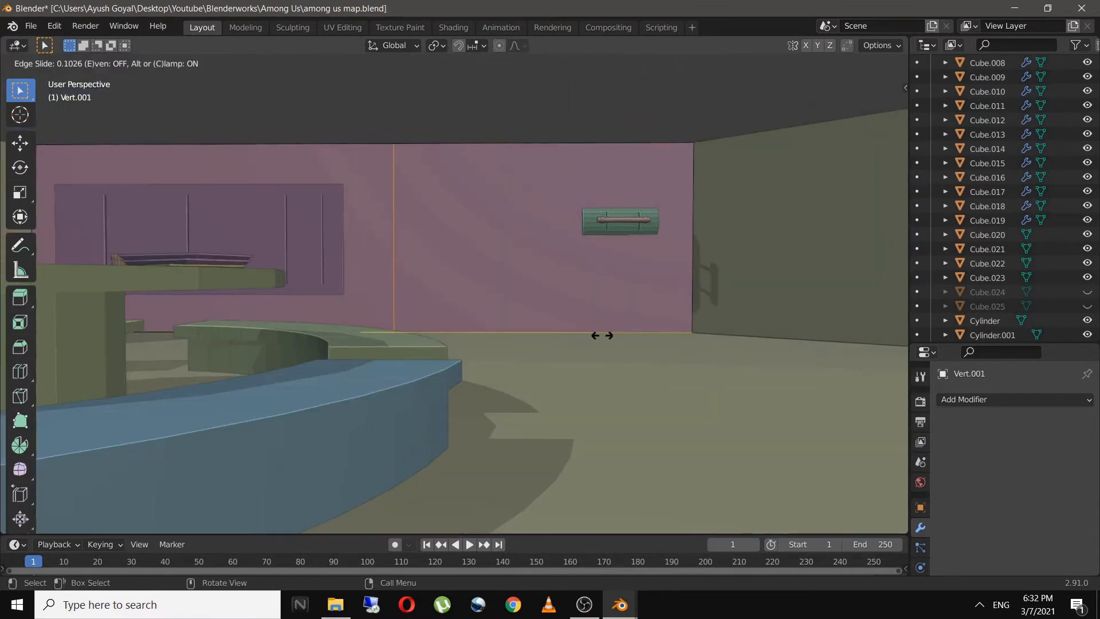
# Add one vertical loop cut between the wall cabinet and the rounded box, with a slide factor of about 0.108
pyautogui.click(603, 335)
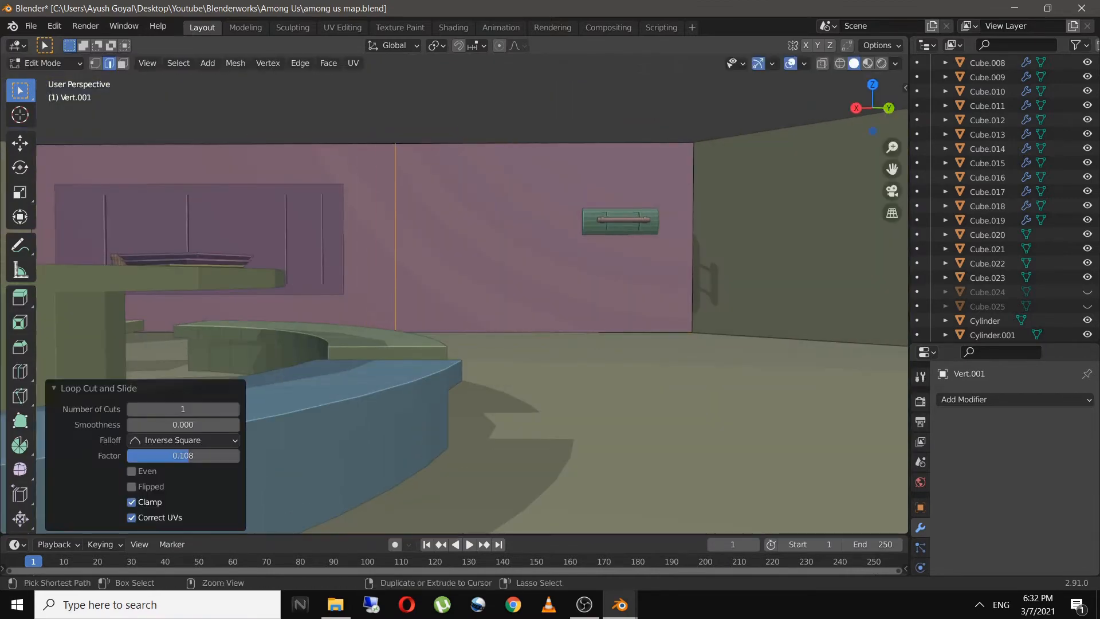
pyautogui.click(589, 338)
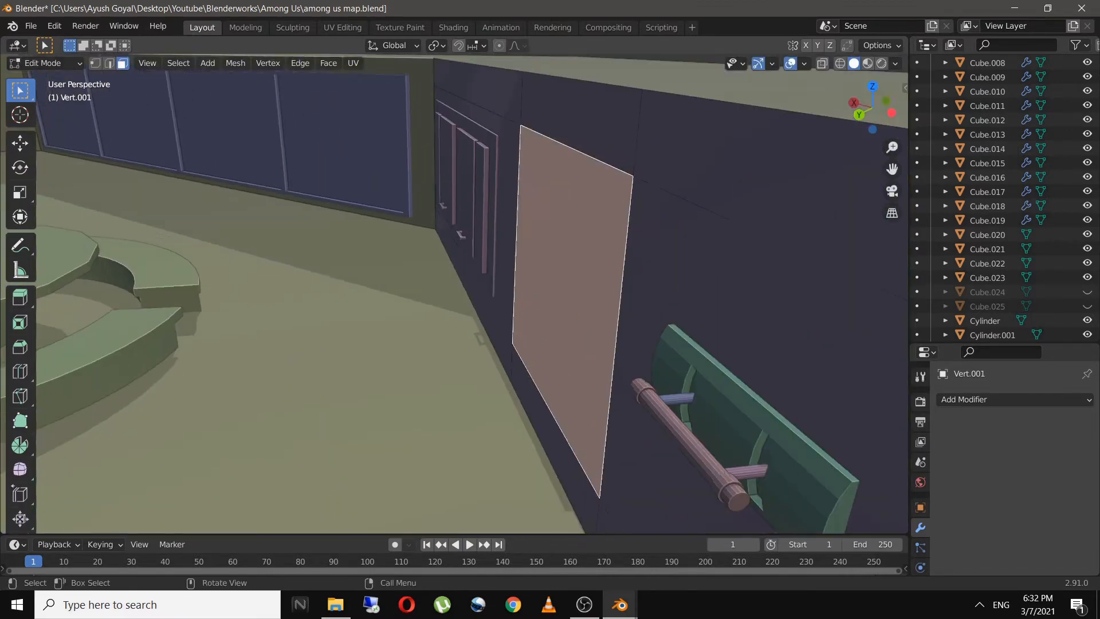
# Extrude the wall face between the cabinet and rounded box backwards into a recess, scaling its back face to about 0.75
pyautogui.press('Return')
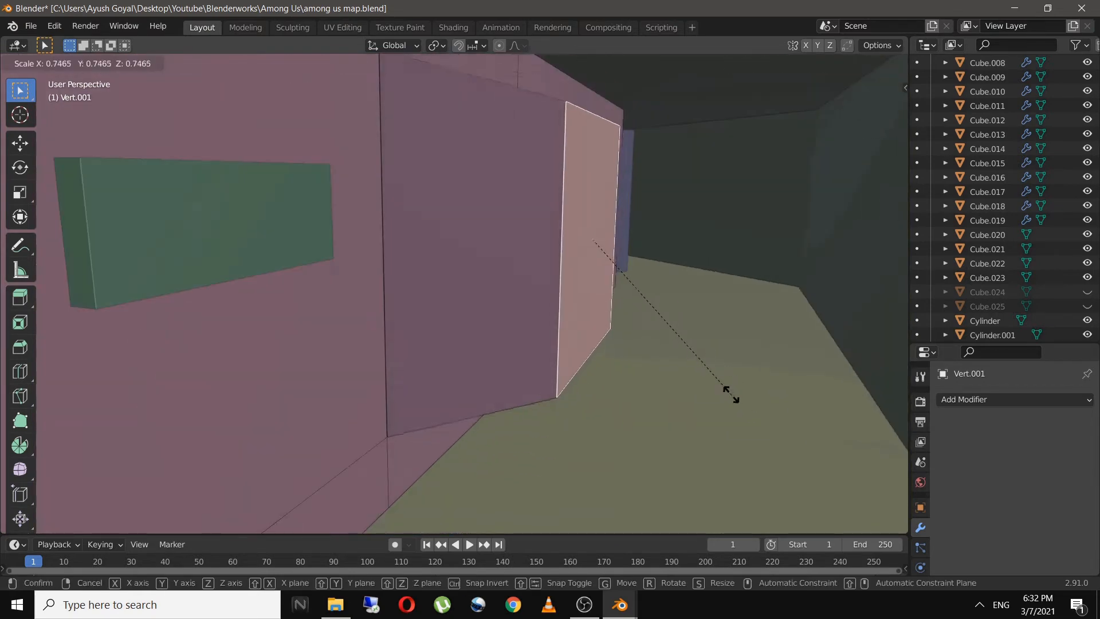
pyautogui.click(729, 393)
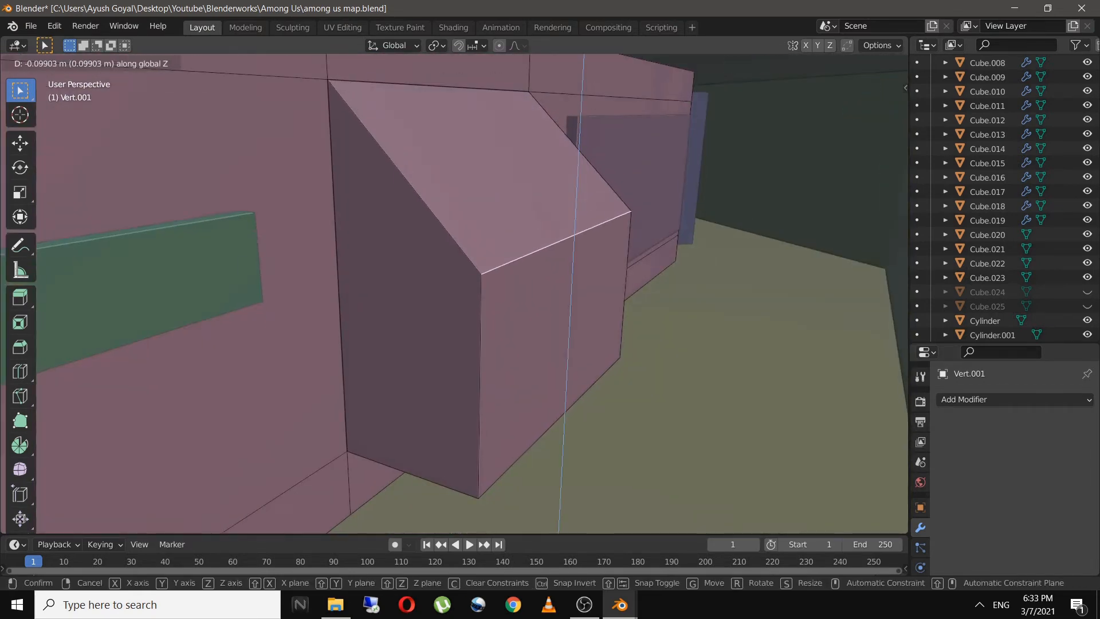
# Lower the recess's back top edge about 0.1 m along Z and adjust its back face along X
pyautogui.press('Return')
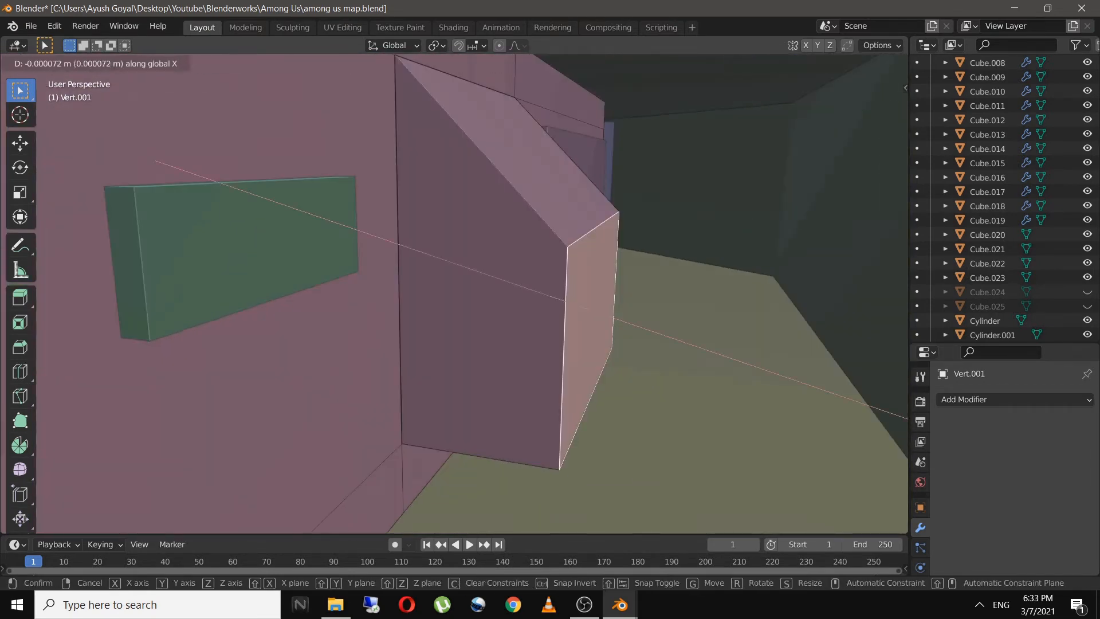
pyautogui.press('Return')
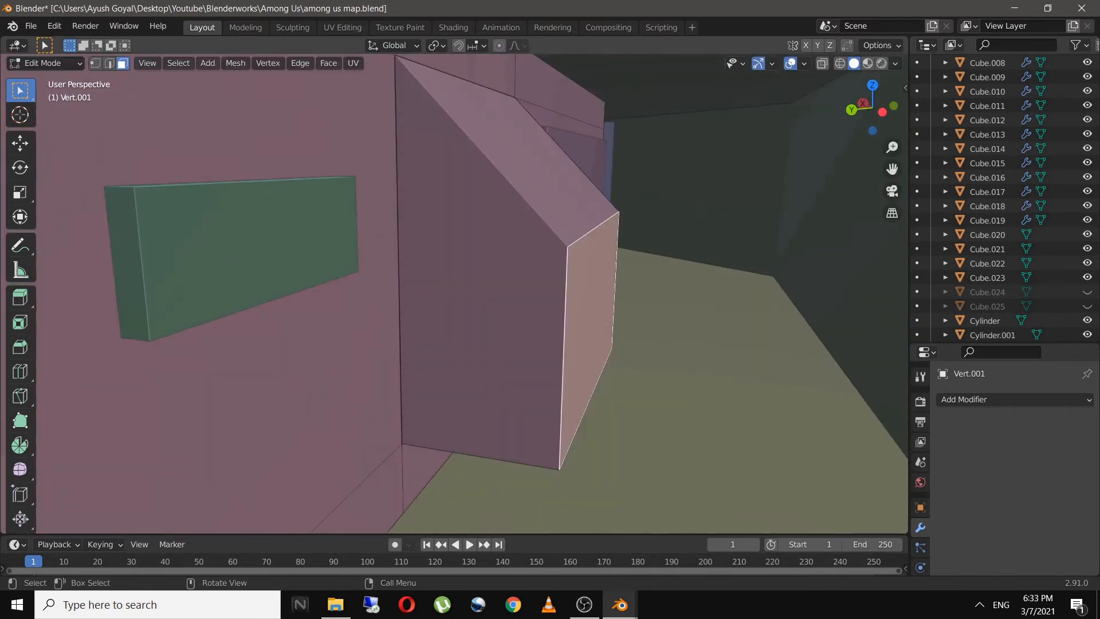
pyautogui.press('2')
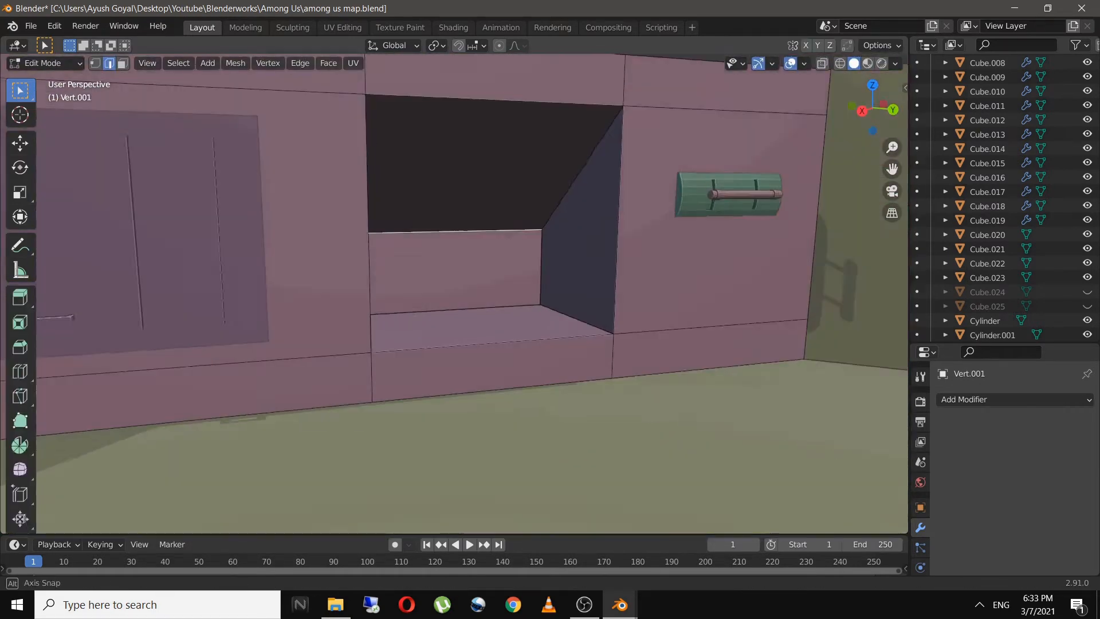
# Add loop cuts tightly around the recess opening to outline a narrow frame on the wall
pyautogui.hotkey('ctrl', 'r')
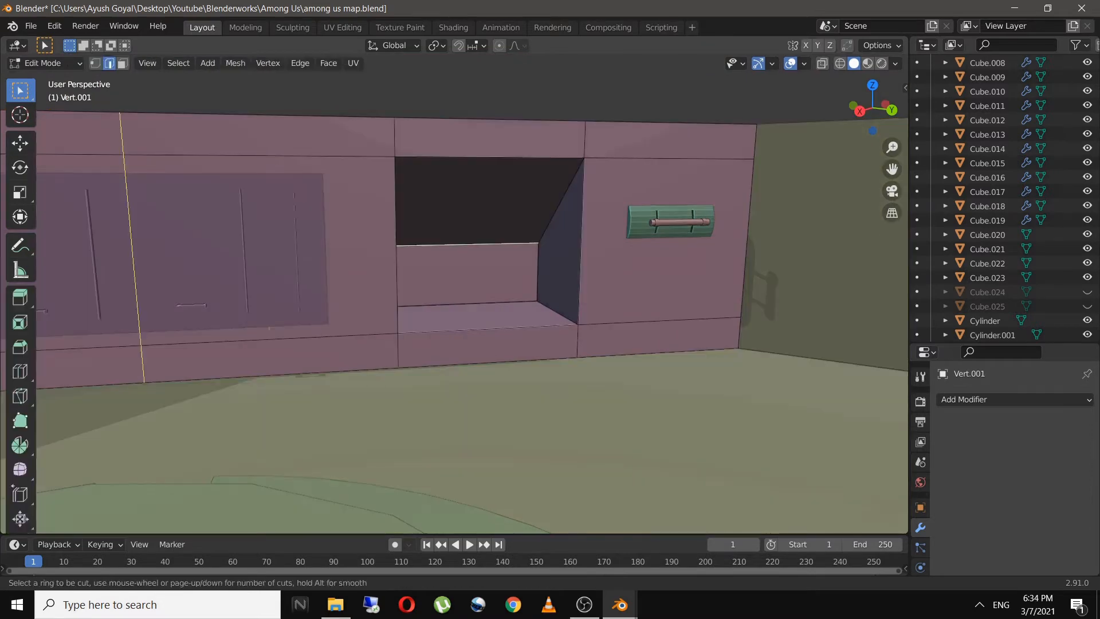
pyautogui.click(639, 363)
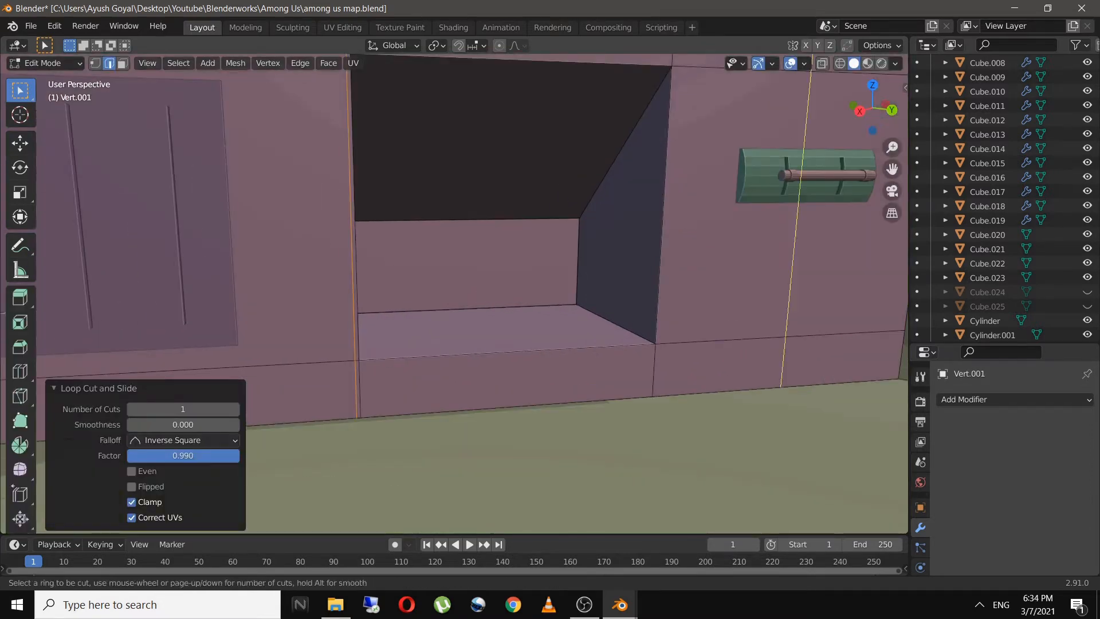
pyautogui.click(675, 400)
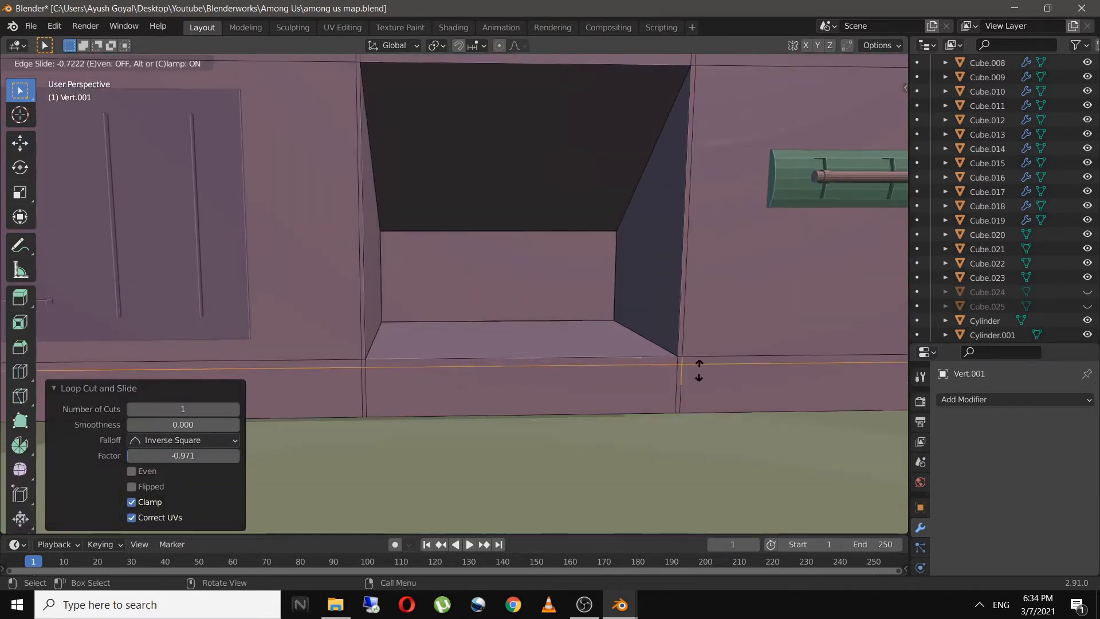
pyautogui.click(697, 368)
pyautogui.click(712, 166)
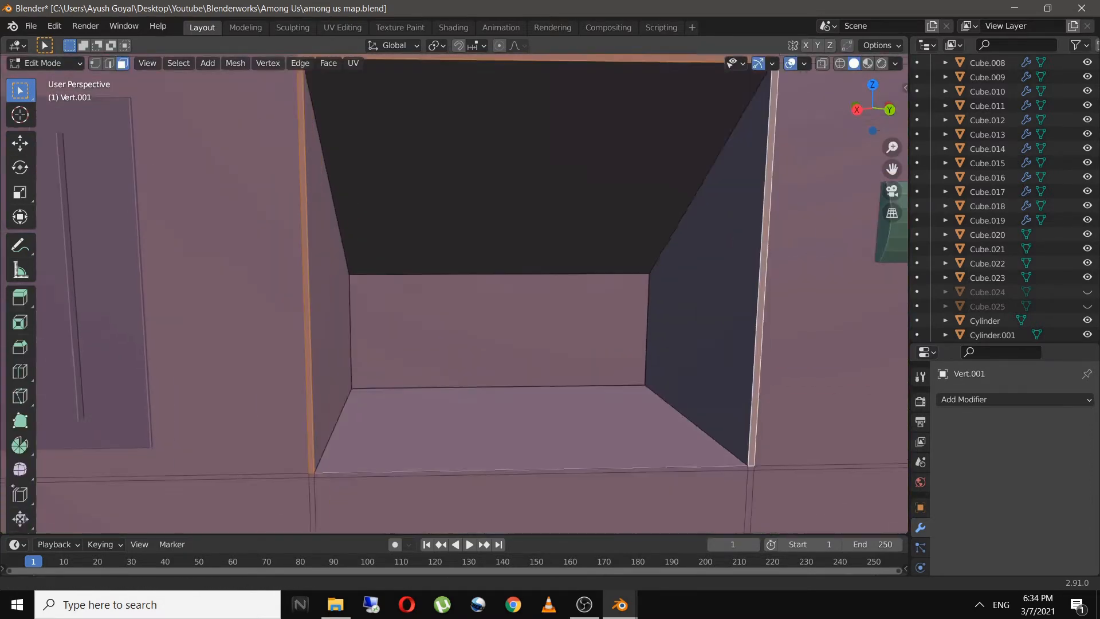
# Extrude the narrow frame faces around the recess opening and save the file
pyautogui.press('e')
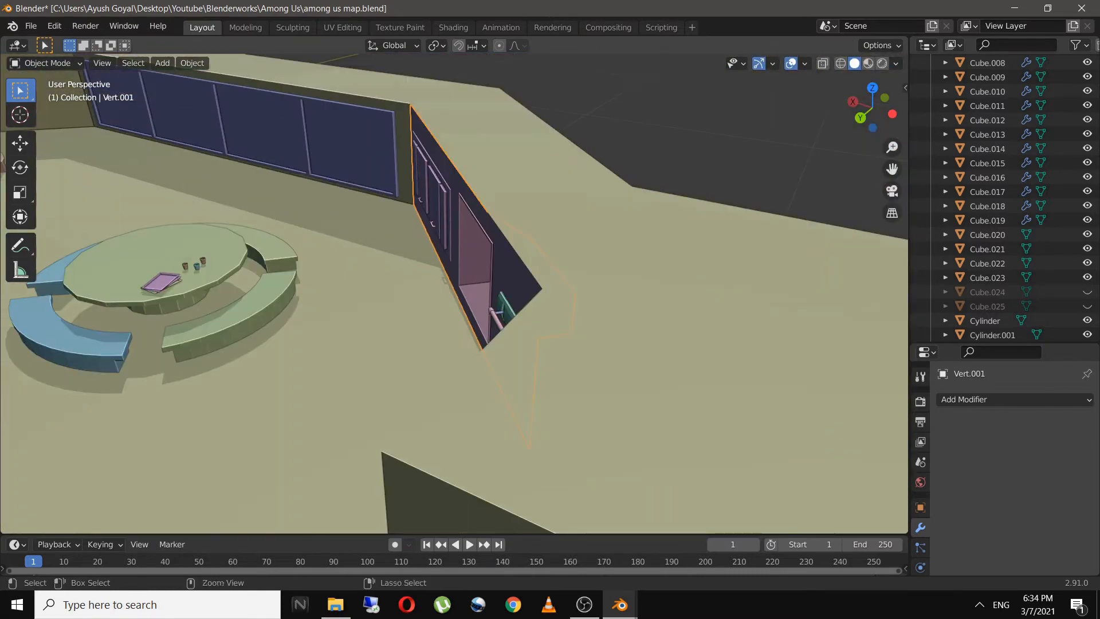
pyautogui.hotkey('ctrl', 's')
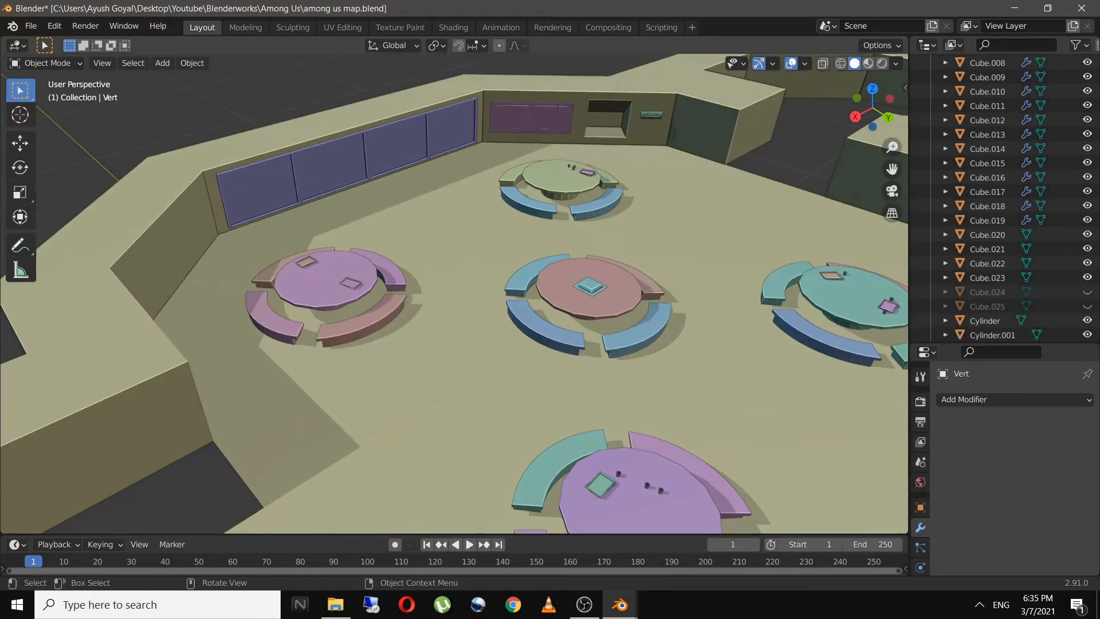
pyautogui.scroll(-2, 455, 293)
pyautogui.moveTo(516, 287); pyautogui.dragTo(407, 286, button='middle')
pyautogui.moveTo(486, 310); pyautogui.dragTo(435, 286, button='middle')
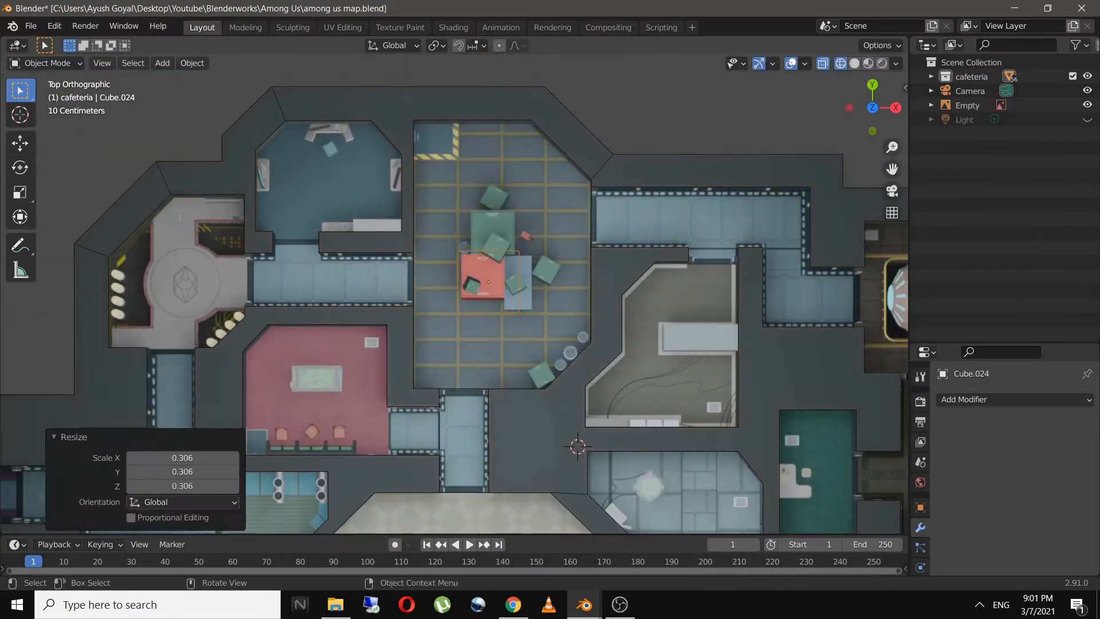
# Scale the new crate cube along Z and adjust its height so it rests on the floor
pyautogui.scroll(4, 761, 474)
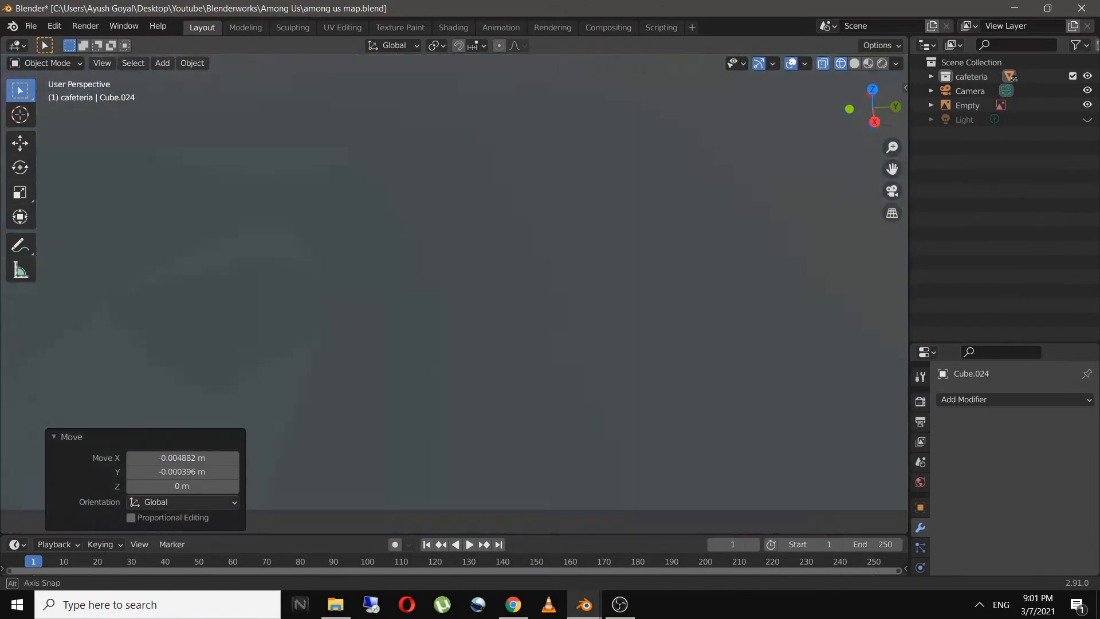
pyautogui.press('s')
pyautogui.press('z')
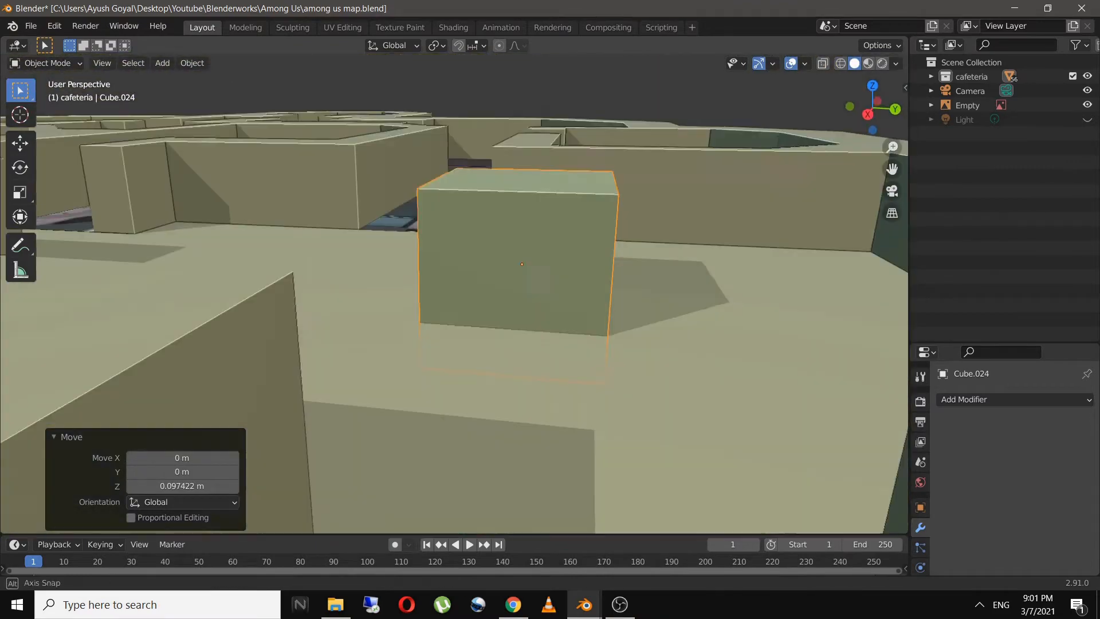
pyautogui.moveTo(516, 286); pyautogui.dragTo(447, 295, button='middle')
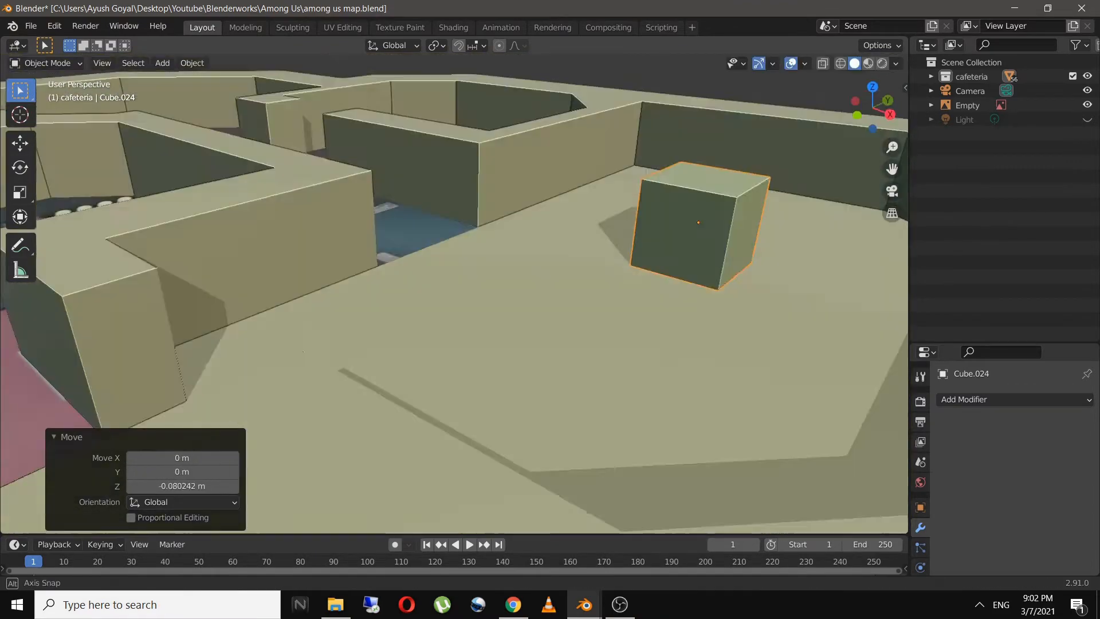
pyautogui.press('KP_7')
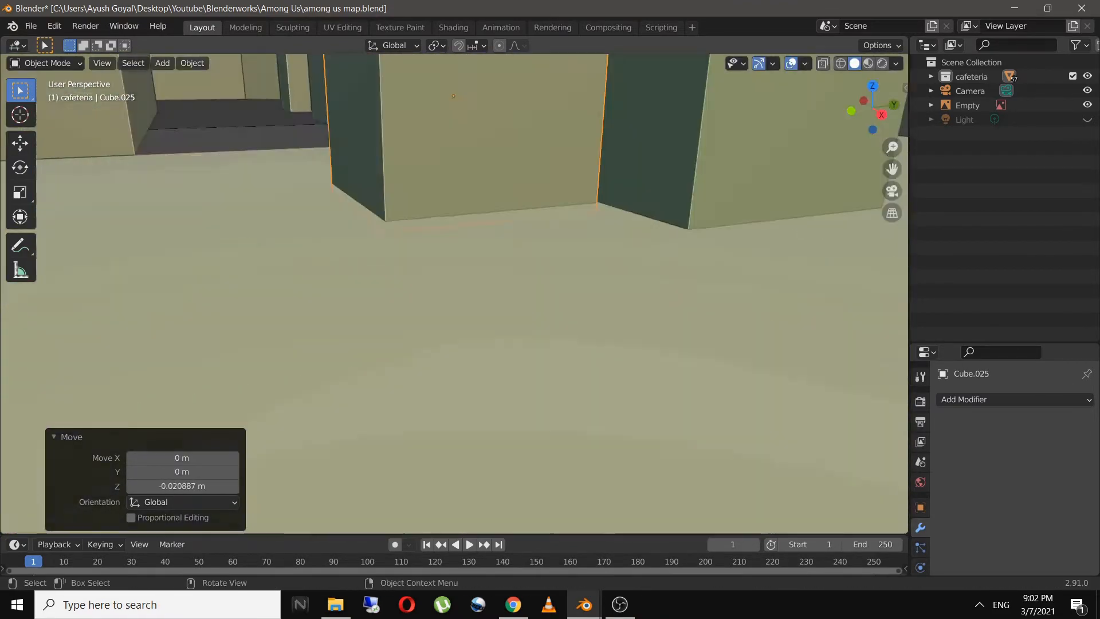
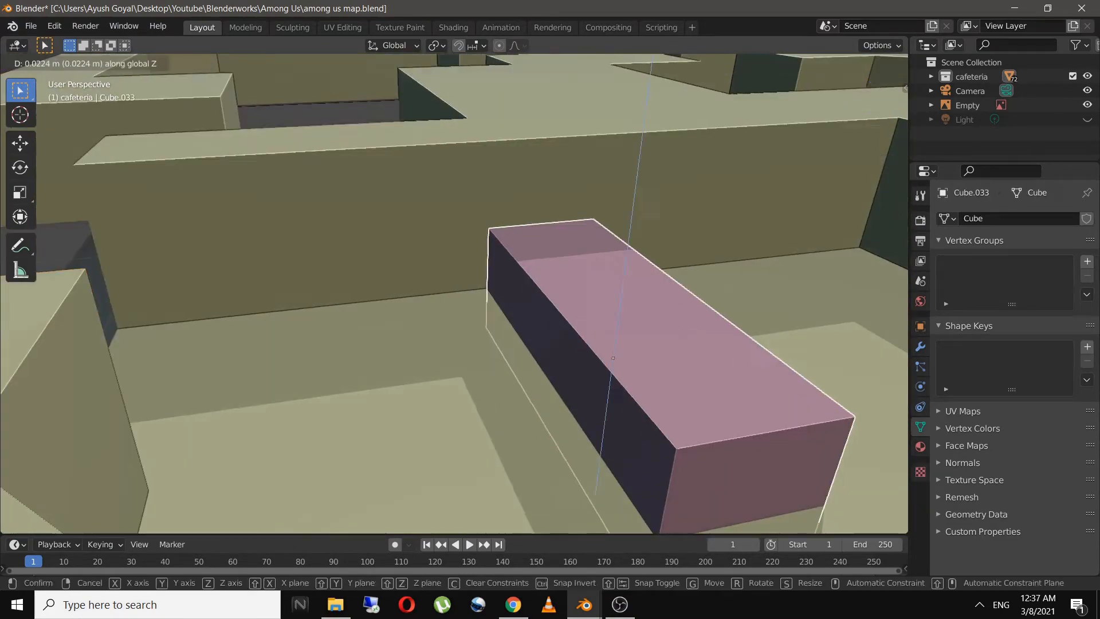
# Add a loop cut to the map's wall mesh with a slide factor of about -0.427
pyautogui.hotkey('ctrl', 'r')
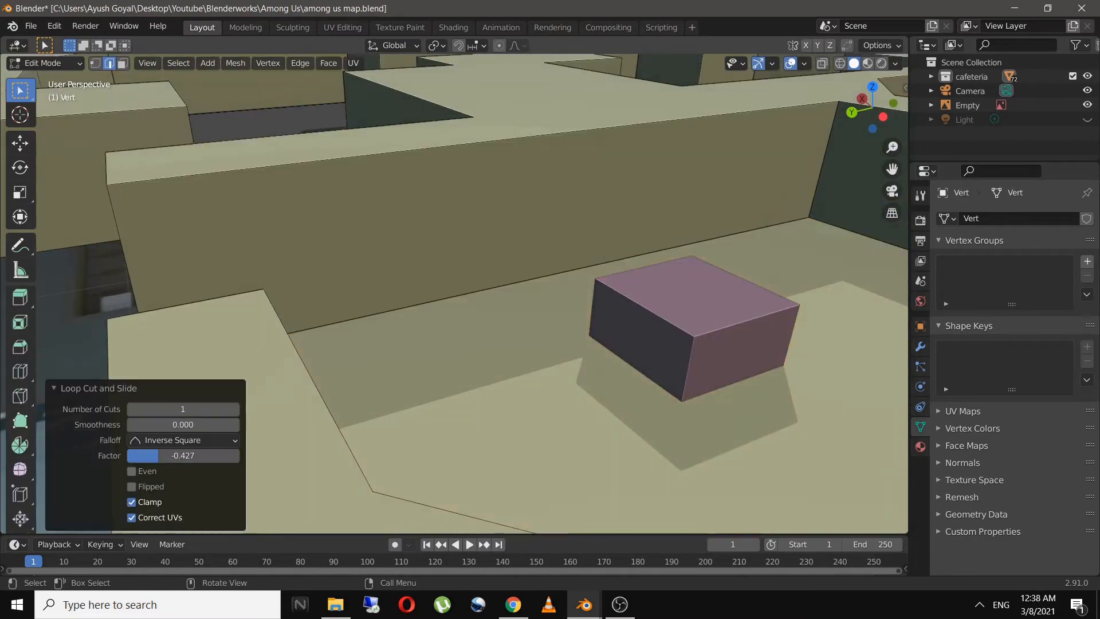
# Scale the new cube over the electrical room's central cabinet in the reference image, stretching it along X
pyautogui.click(458, 145)
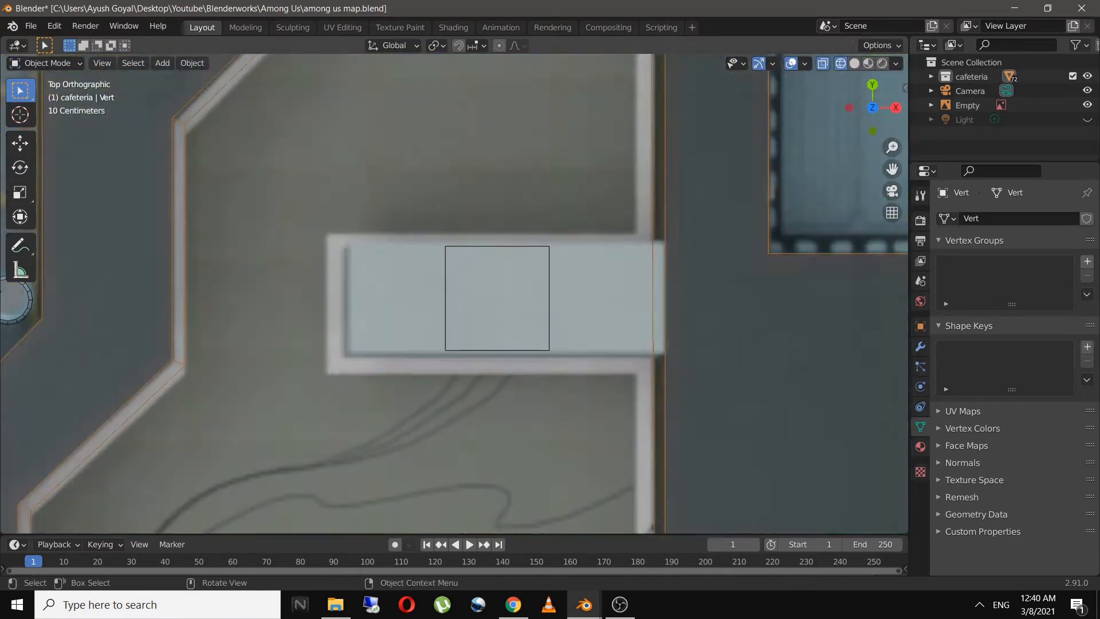
pyautogui.click(549, 327)
pyautogui.press('s')
pyautogui.click(619, 353)
pyautogui.press('s')
pyautogui.press('x')
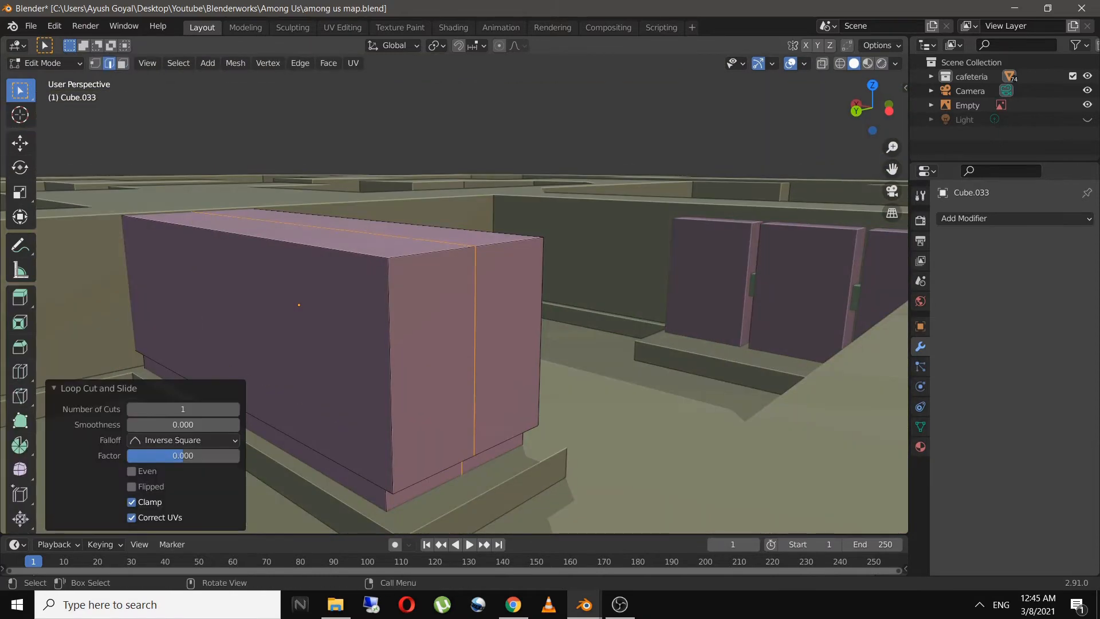
# Extrude the large cabinet's narrow centre strip inward along its normals about 0.0179 m, and resize the corner wall cabinet
pyautogui.hotkey('alt', 'e')
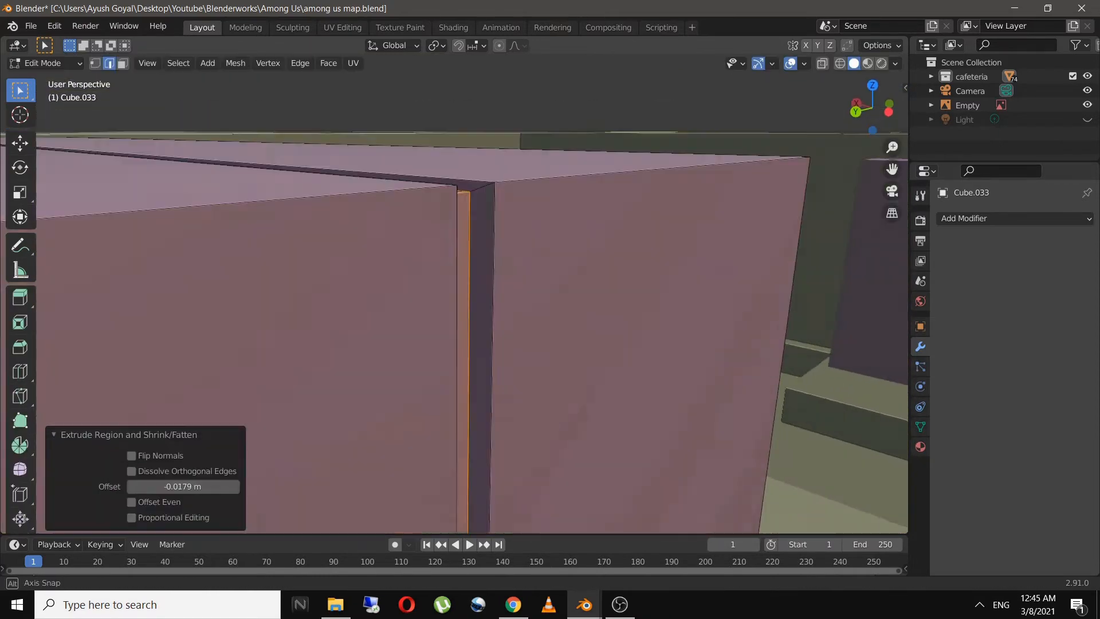
pyautogui.hotkey('alt', 's')
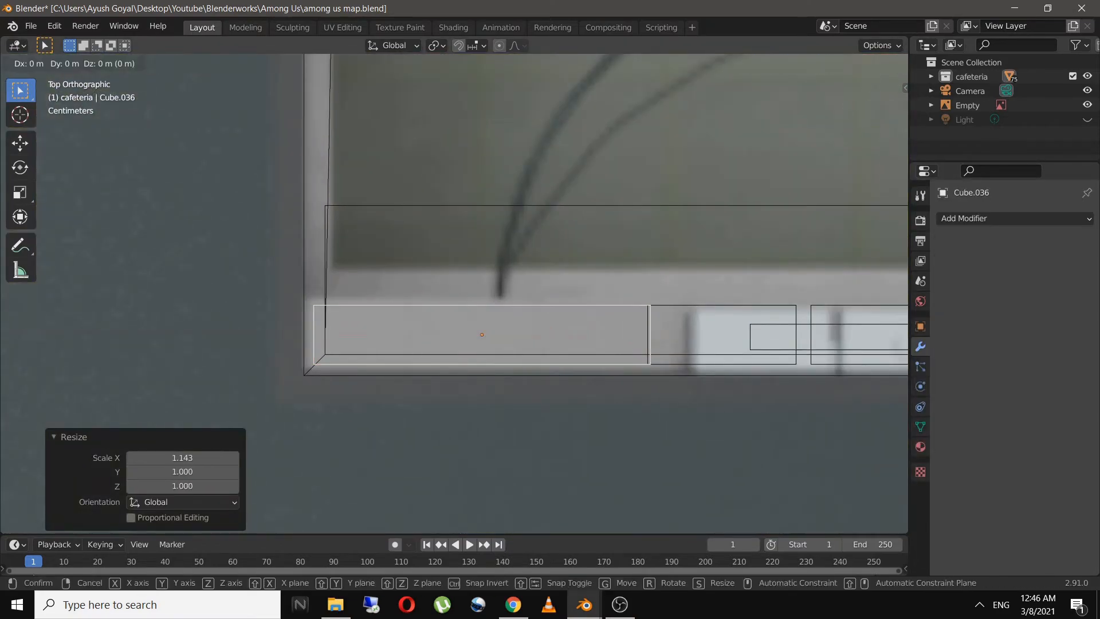
pyautogui.press('s')
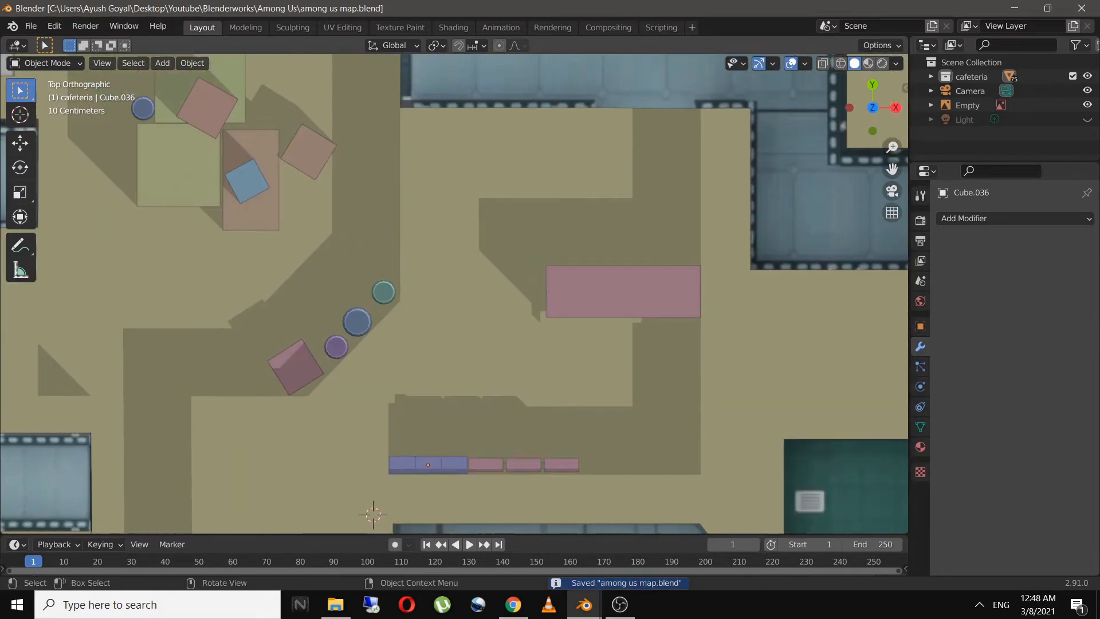
# Add a Bezier curve, move it about 0.6 m in X and 1.2 m in Y, and rotate it between the cabinets
pyautogui.click(162, 63)
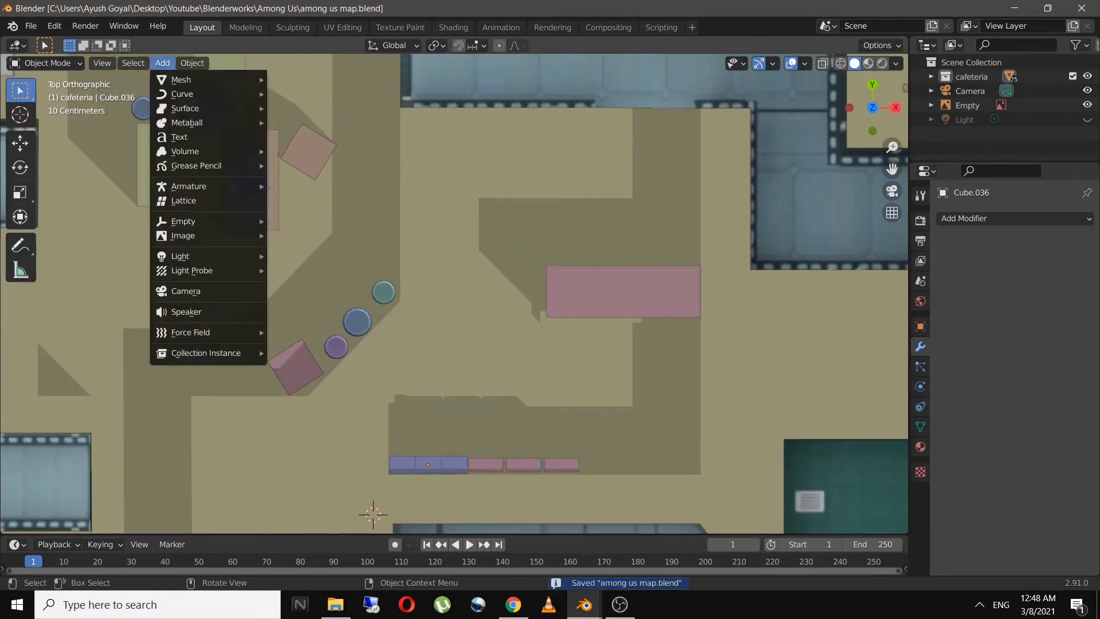
pyautogui.moveTo(182, 80)
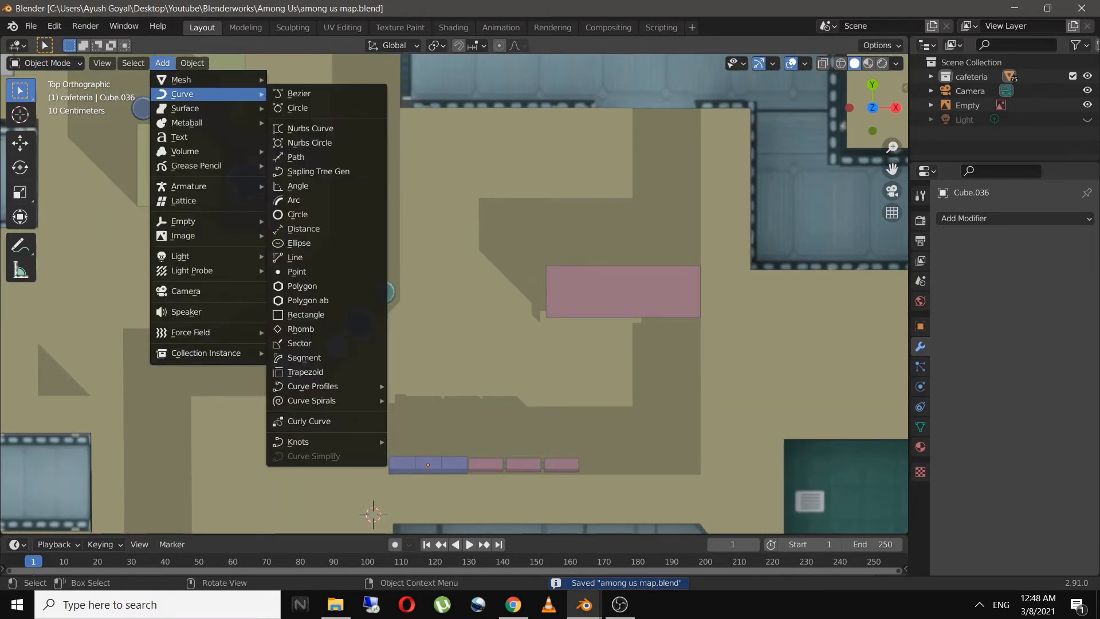
pyautogui.click(298, 93)
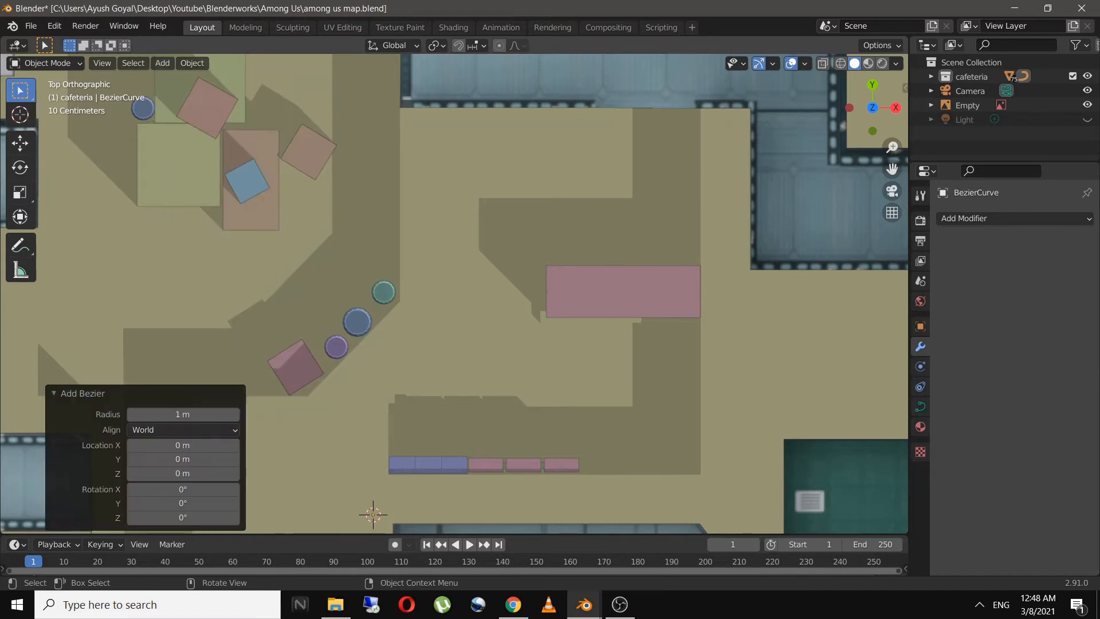
pyautogui.press('g')
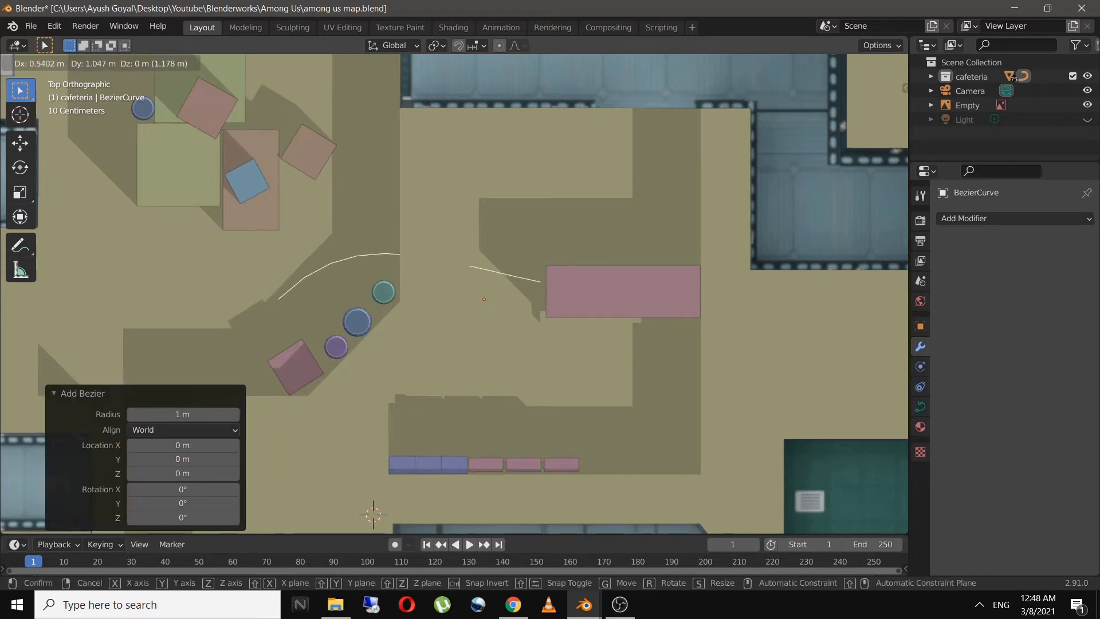
pyautogui.press('Return')
pyautogui.press('r')
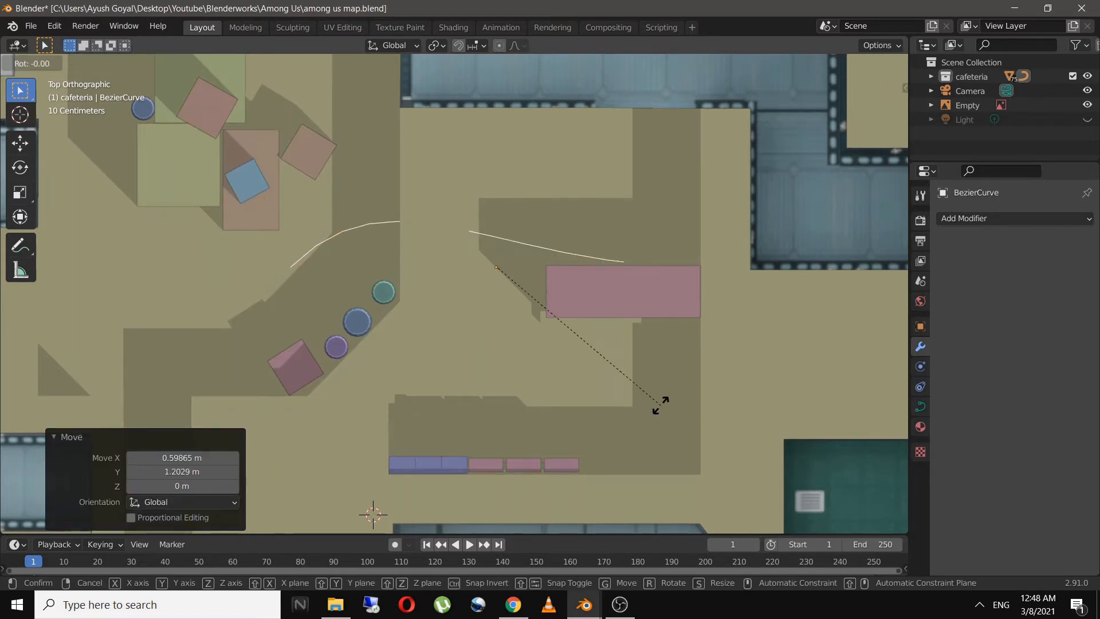
# Adjust the Bezier curve's height along Z so it lies near the electrical room floor
pyautogui.press('z')
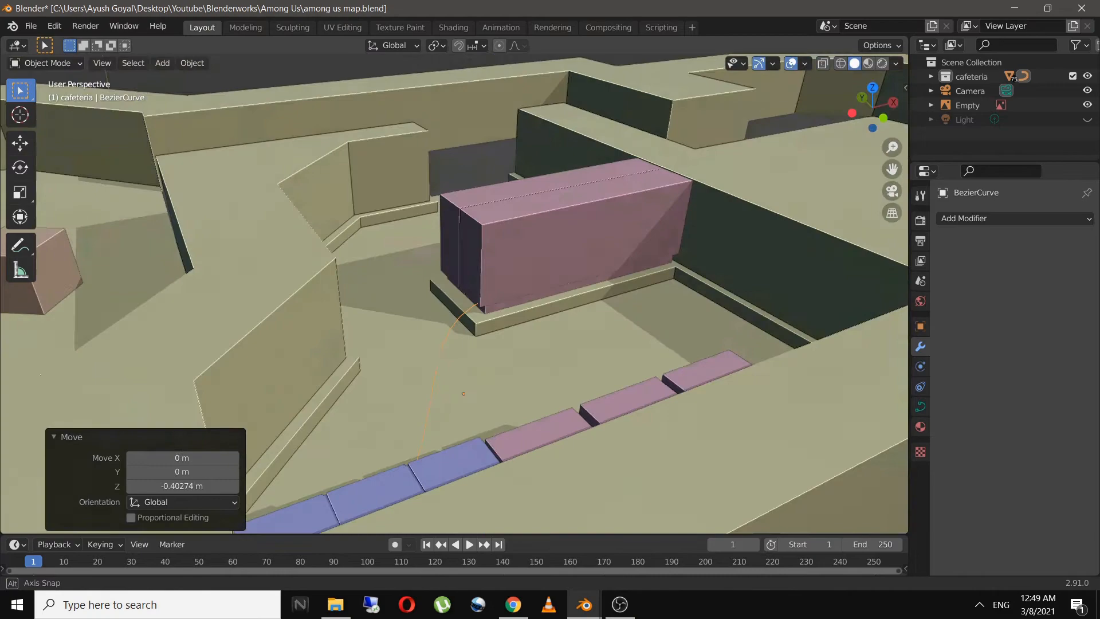
pyautogui.moveTo(572, 298); pyautogui.dragTo(370, 291, button='middle')
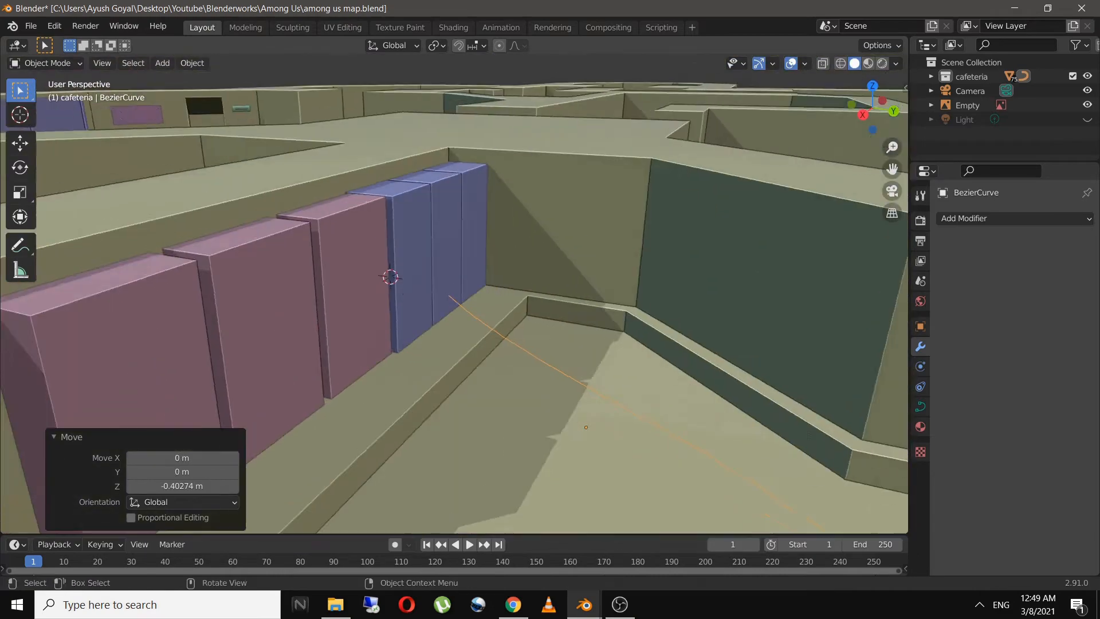
pyautogui.click(581, 295)
pyautogui.moveTo(581, 296); pyautogui.dragTo(516, 356, button='middle')
# Give the Bezier curve a round bevel with a depth of 0.01 m to form a cable, and save the file
pyautogui.click(920, 407)
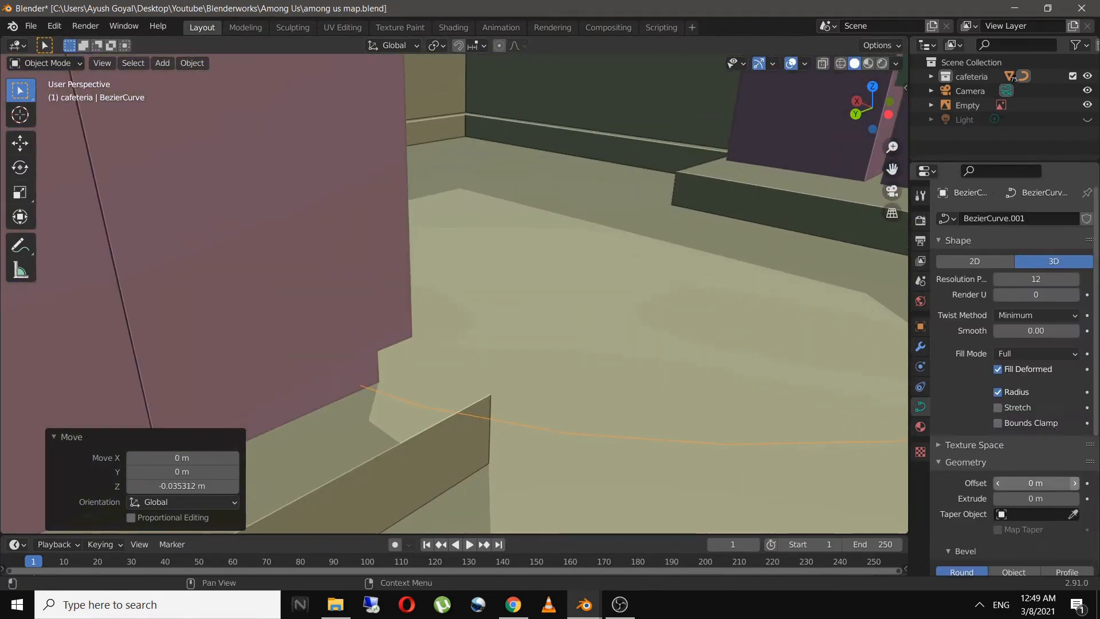
pyautogui.scroll(-3, 1051, 484)
pyautogui.moveTo(1035, 499); pyautogui.dragTo(1042, 499)
pyautogui.scroll(-5, 487, 286)
pyautogui.moveTo(487, 286); pyautogui.dragTo(527, 361, button='middle')
pyautogui.hotkey('ctrl', 's')
# Reposition the cable's control points so it bends from the blue wall cabinets to the large central cabinet
pyautogui.press('Tab')
pyautogui.press('KP_7')
pyautogui.click(593, 420)
pyautogui.press('Tab')
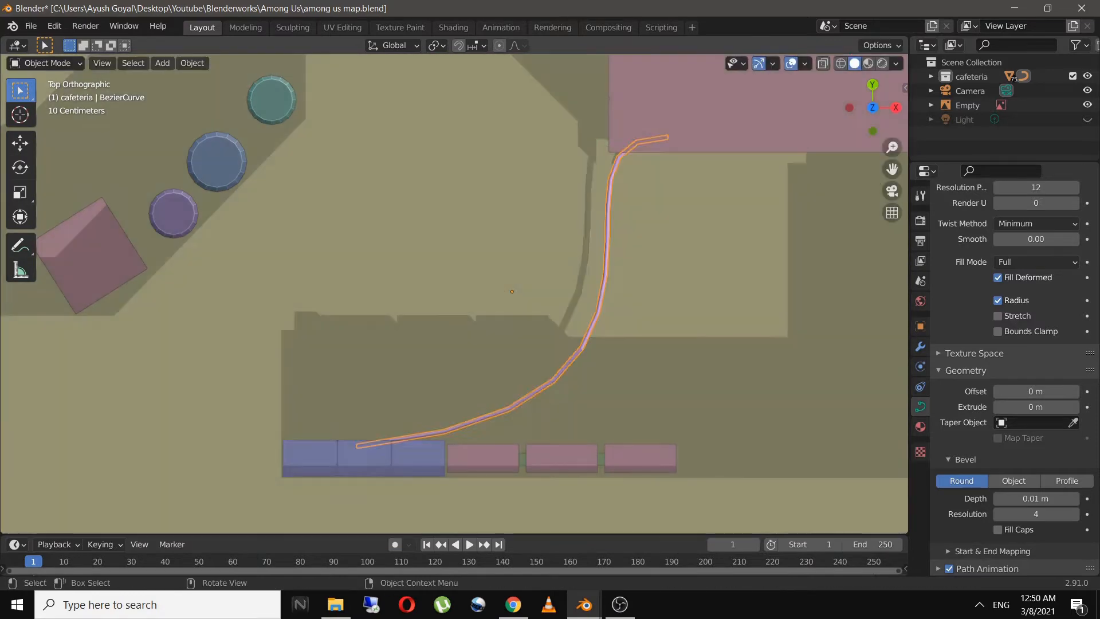
# Duplicate the cable and move the copy's control points to give it a different path beside the first cable
pyautogui.hotkey('shift', 'd')
pyautogui.press('Tab')
pyautogui.scroll(3, 454, 294)
pyautogui.press('g')
pyautogui.scroll(3, 453, 294)
pyautogui.press('g')
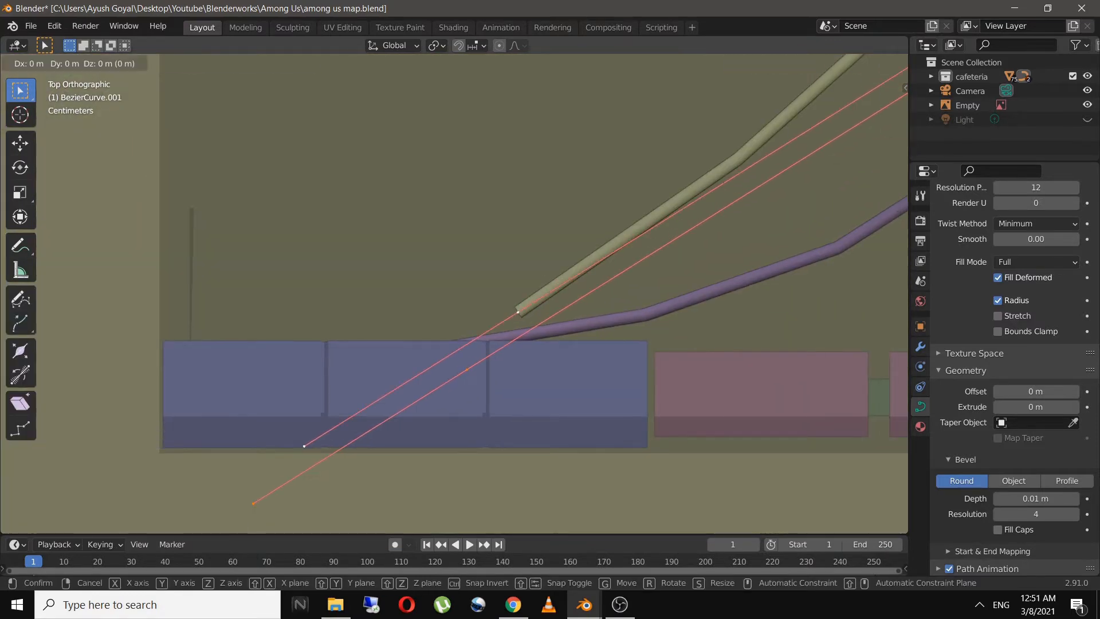
# Adjust the height of the copied cable's end control point near the ledge beside the blue wall cabinets
pyautogui.moveTo(459, 321); pyautogui.dragTo(481, 264, button='middle')
pyautogui.click(452, 418)
pyautogui.scroll(3, 458, 320)
pyautogui.press('KP_1')
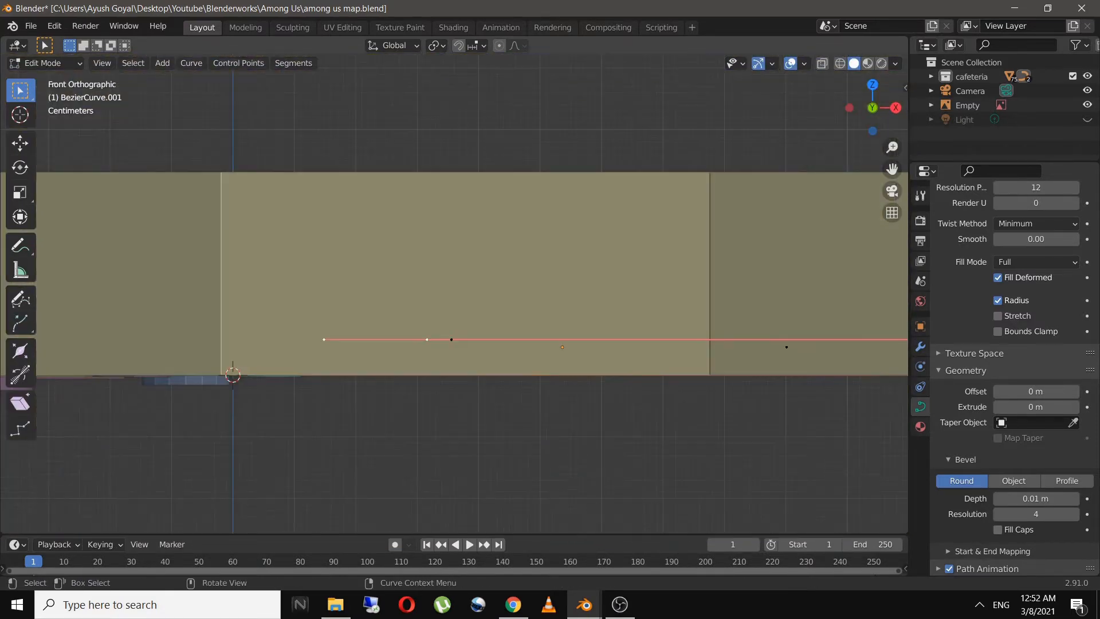
pyautogui.moveTo(458, 321); pyautogui.dragTo(549, 367, button='middle')
pyautogui.keyDown('shift'); pyautogui.moveTo(550, 366); pyautogui.dragTo(366, 241, button='middle'); pyautogui.keyUp('shift')
pyautogui.click(728, 291)
pyautogui.scroll(-6, 458, 298)
pyautogui.scroll(6, 458, 298)
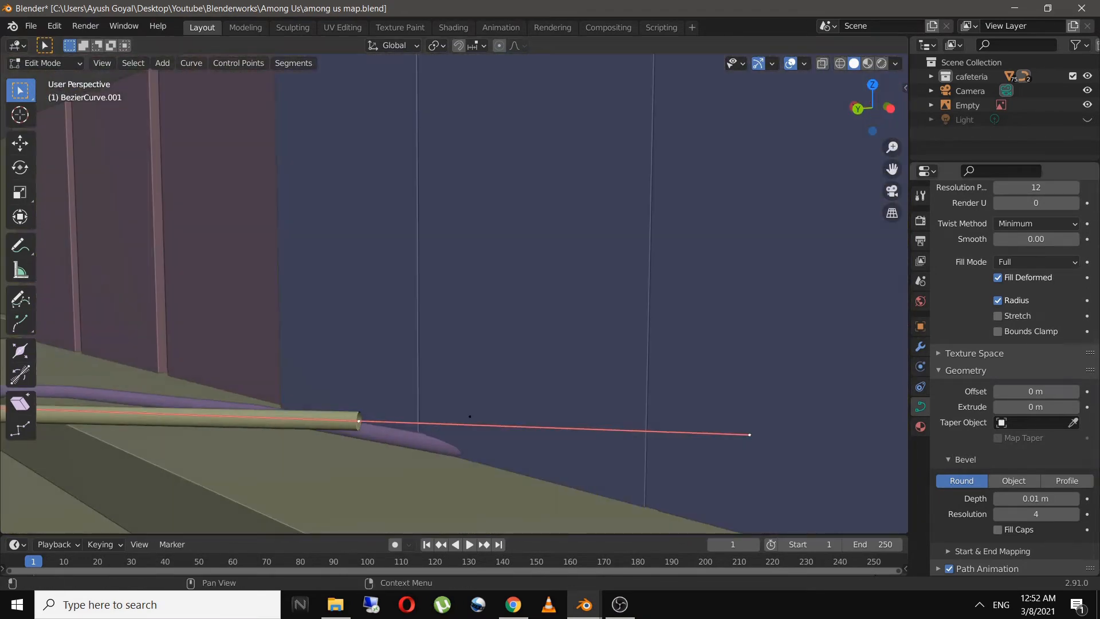
pyautogui.scroll(1, 1014, 378)
pyautogui.scroll(-4, 1014, 379)
pyautogui.moveTo(470, 416); pyautogui.dragTo(411, 416, button='middle')
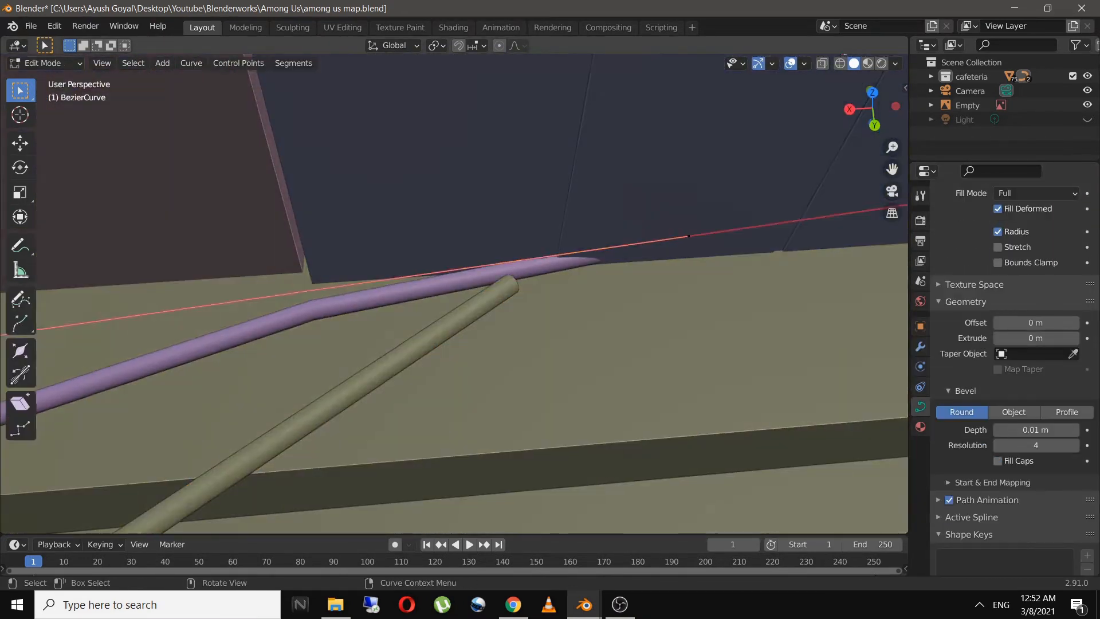
# Extrude the copied cable's end point past the blue wall cabinets, about -0.87 m in X and -0.5 m in Y
pyautogui.press('KP_7')
pyautogui.keyDown('shift'); pyautogui.moveTo(462, 359); pyautogui.dragTo(522, 321, button='middle'); pyautogui.keyUp('shift')
pyautogui.press('e')
pyautogui.click(366, 412)
pyautogui.scroll(-6, 401, 344)
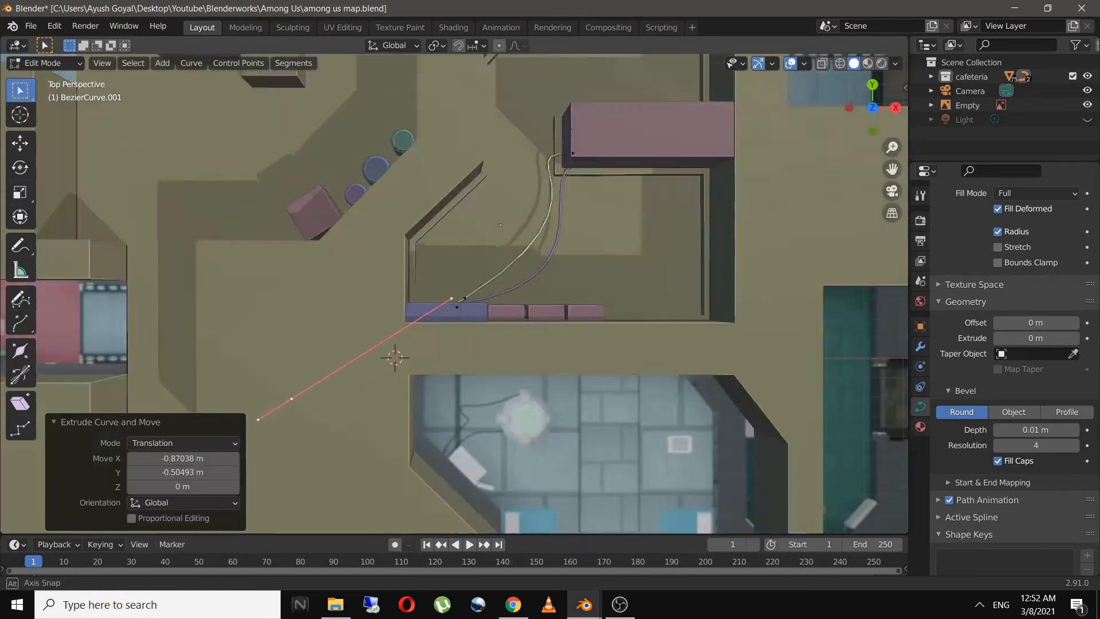
# Shift the copied cable's end about -0.076 m in X and -0.045 m in Y to meet the wall cabinet, and save
pyautogui.moveTo(435, 366); pyautogui.dragTo(470, 297, button='middle')
pyautogui.scroll(6, 458, 321)
pyautogui.press('g')
pyautogui.click(493, 355)
pyautogui.moveTo(493, 355); pyautogui.dragTo(515, 424, button='middle')
pyautogui.keyDown('shift'); pyautogui.moveTo(550, 241); pyautogui.dragTo(459, 390, button='middle'); pyautogui.keyUp('shift')
pyautogui.hotkey('ctrl', 's')
pyautogui.scroll(5, 1025, 344)
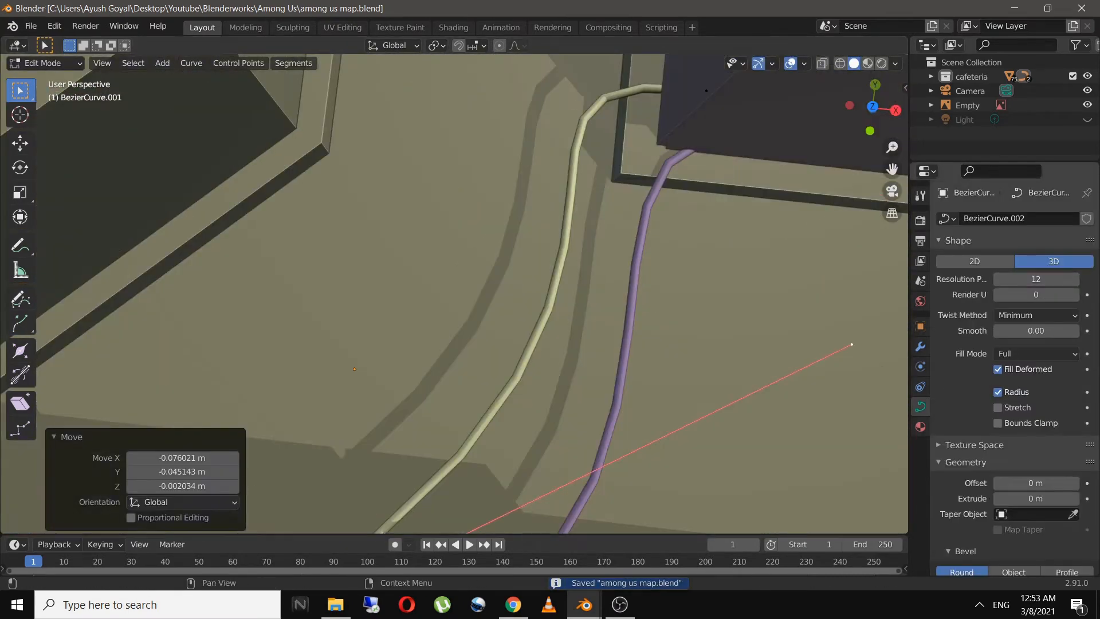
# Raise the copied cable's preview resolution to 25 to smooth its bends, and save the file
pyautogui.press('Tab')
pyautogui.moveTo(1036, 279)
pyautogui.mouseDown()
pyautogui.moveTo(1059, 279)
pyautogui.moveTo(1046, 279)
pyautogui.mouseUp()
pyautogui.scroll(-6, 1036, 344)
pyautogui.doubleClick(1035, 393)
pyautogui.press('Return')
pyautogui.scroll(6, 1036, 344)
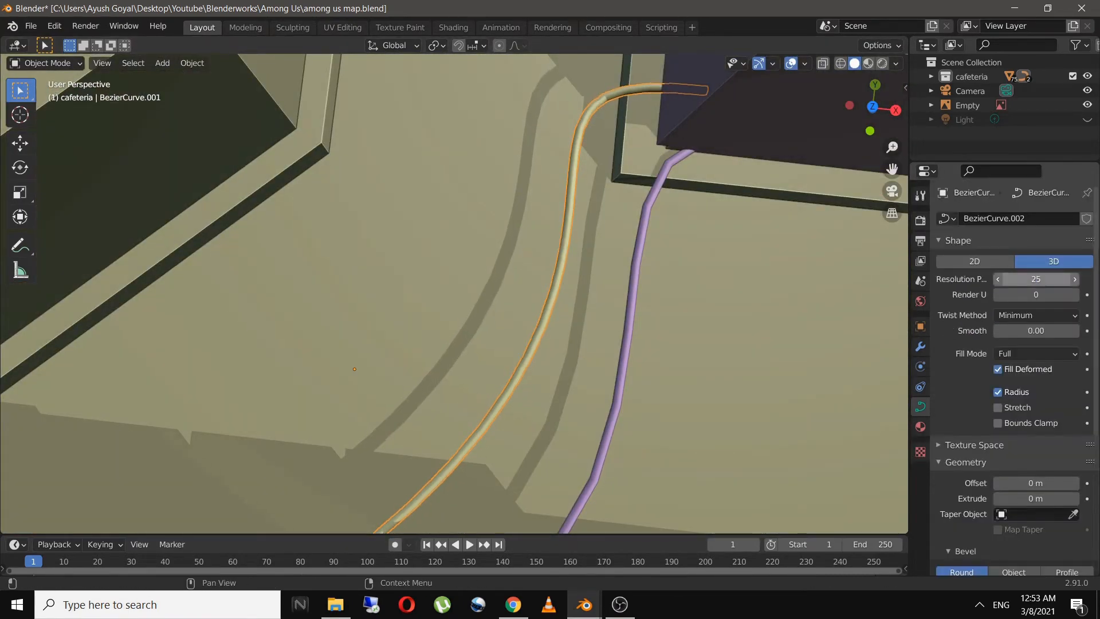
pyautogui.scroll(-4, 459, 297)
pyautogui.hotkey('ctrl', 's')
# Place a third cable copy beside the others and reshape its upper end to enter the large cabinet's long side
pyautogui.press('KP_7')
pyautogui.scroll(-3, 458, 298)
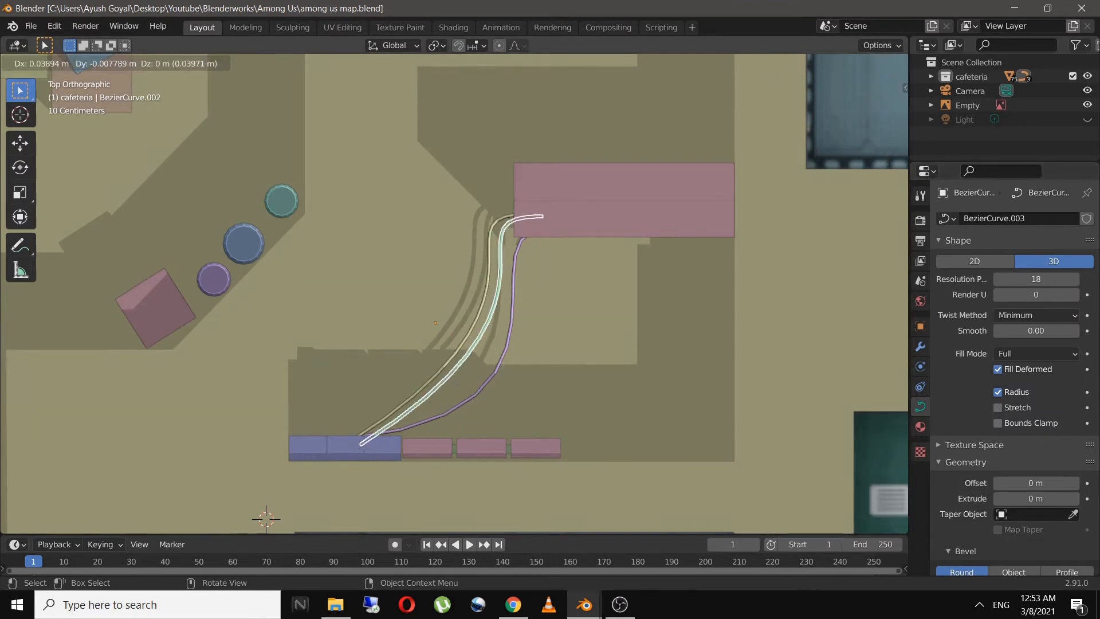
pyautogui.click(515, 275)
pyautogui.press('Tab')
pyautogui.scroll(3, 516, 252)
pyautogui.scroll(-1, 582, 189)
pyautogui.click(582, 183)
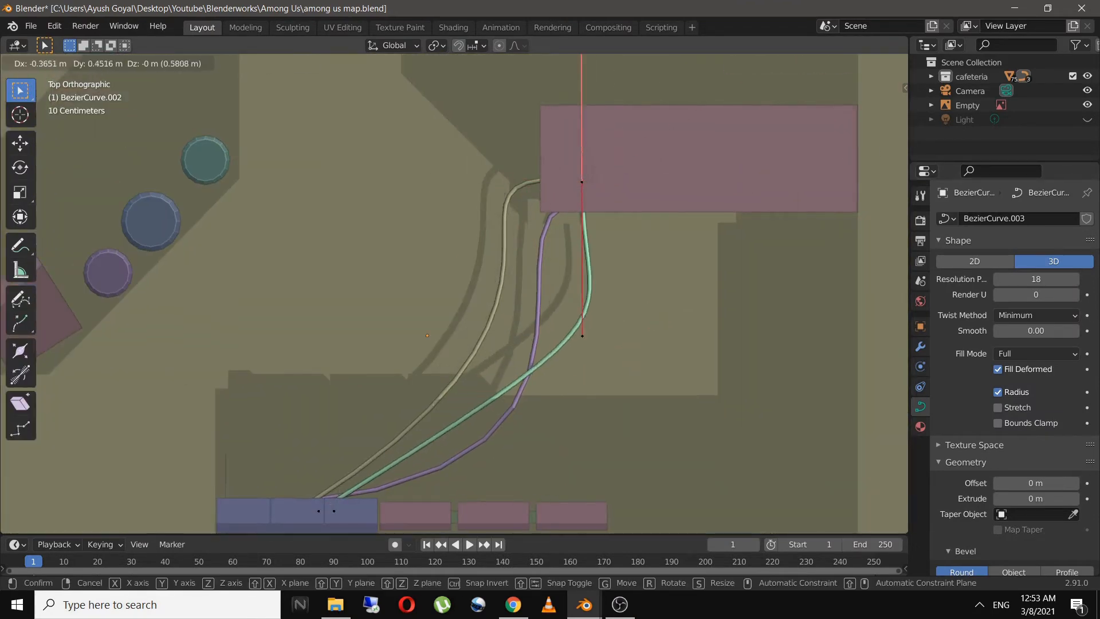
# Add a cylinder over the engine in the reference image, rotate it 90° about Y and scale it to the engine's width
pyautogui.hotkey('shift', 'a')
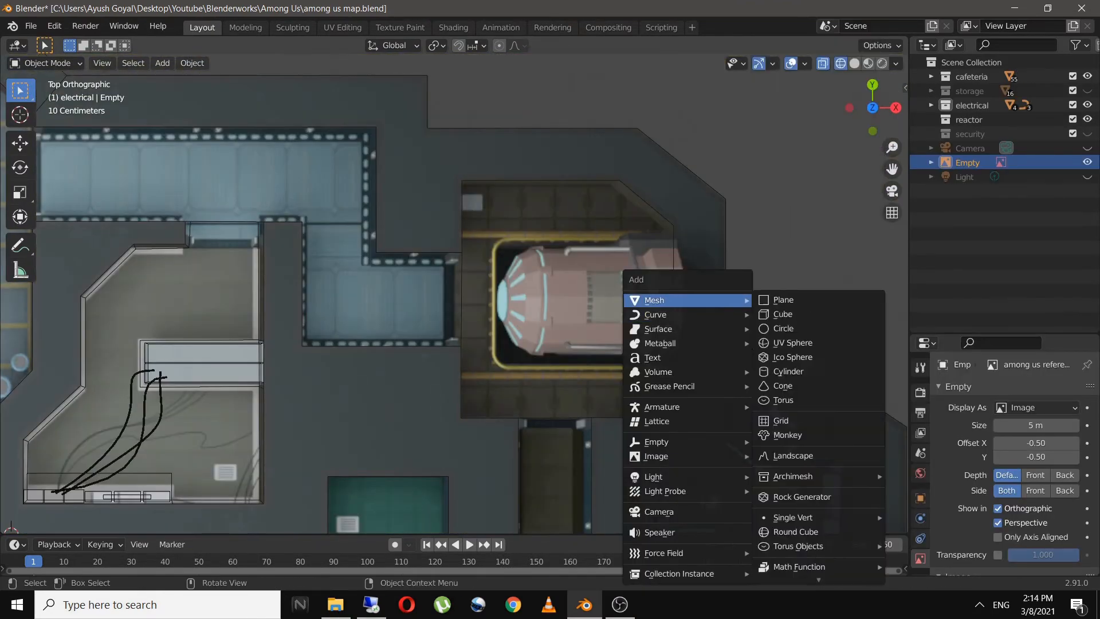
pyautogui.click(784, 372)
pyautogui.click(182, 352)
pyautogui.click(882, 313)
pyautogui.write('ry90')
pyautogui.press('Return')
pyautogui.press('s')
pyautogui.click(711, 313)
pyautogui.scroll(6, 711, 313)
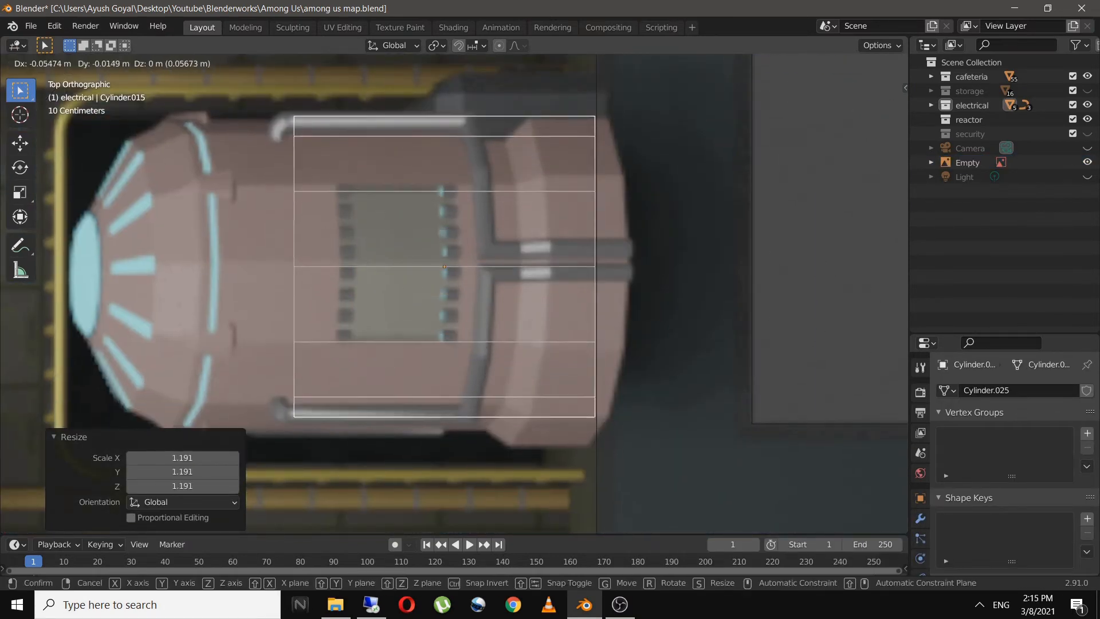
# Extrude the narrowed cylinder's front end about 0.063 m and scale it to about 0.857 to taper the engine's rear ring
pyautogui.keyDown('ctrl'); pyautogui.scroll(1, 458, 287); pyautogui.keyUp('ctrl')
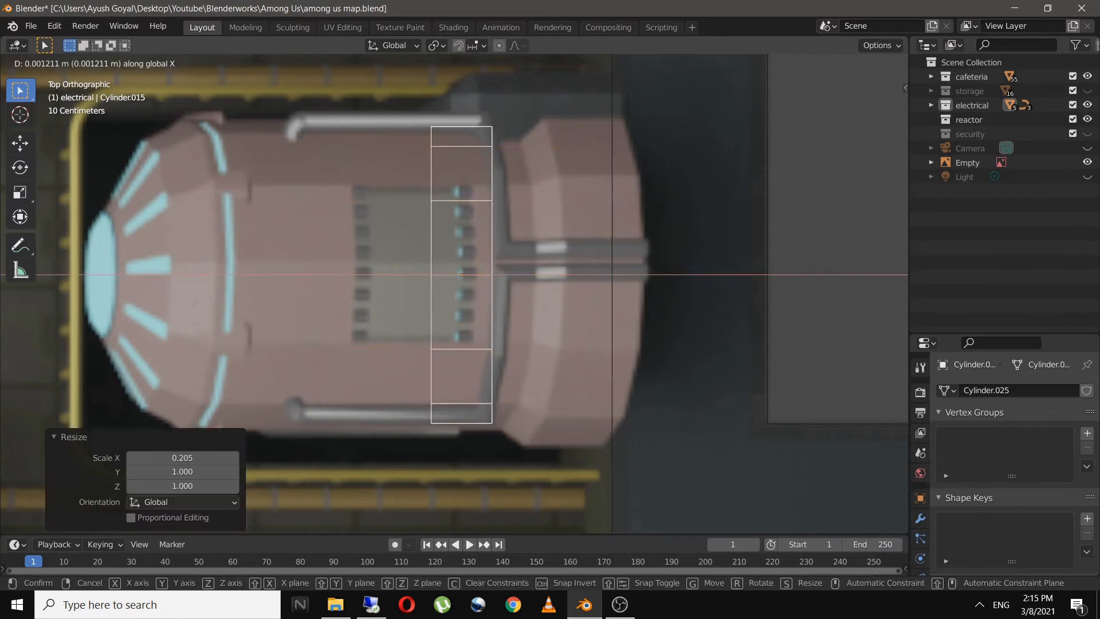
pyautogui.press('Tab')
pyautogui.press('e')
pyautogui.click(617, 444)
pyautogui.press('s')
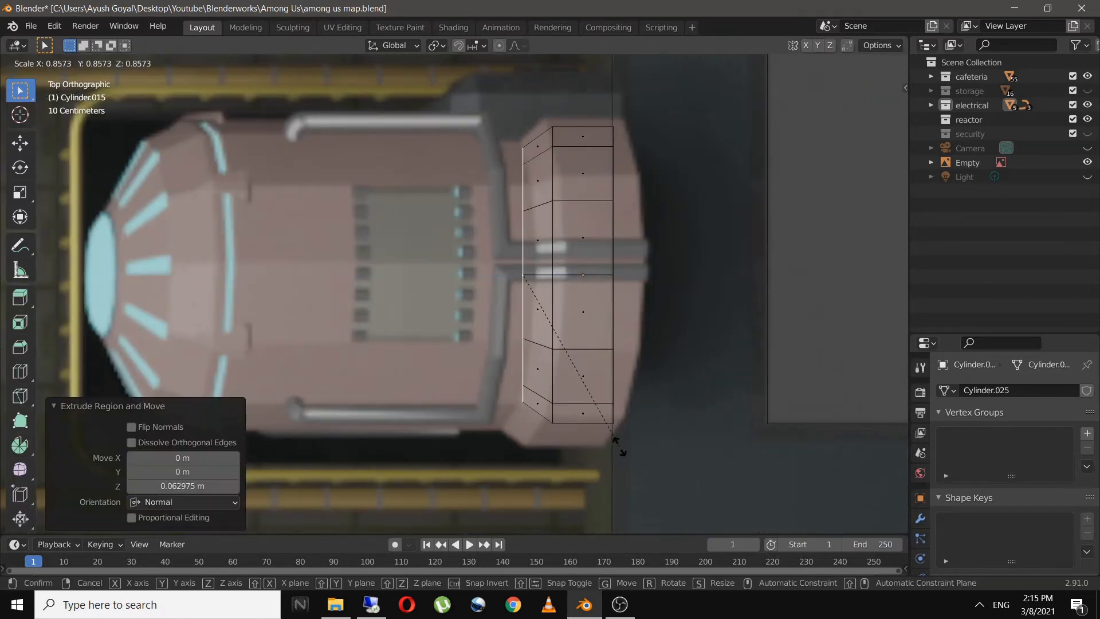
pyautogui.keyDown('shift'); pyautogui.moveTo(229, 276); pyautogui.dragTo(493, 275, button='middle'); pyautogui.keyUp('shift')
# Extrude and scale down successive front sections to form the engine's tapered nose matching the reference image
pyautogui.press('e')
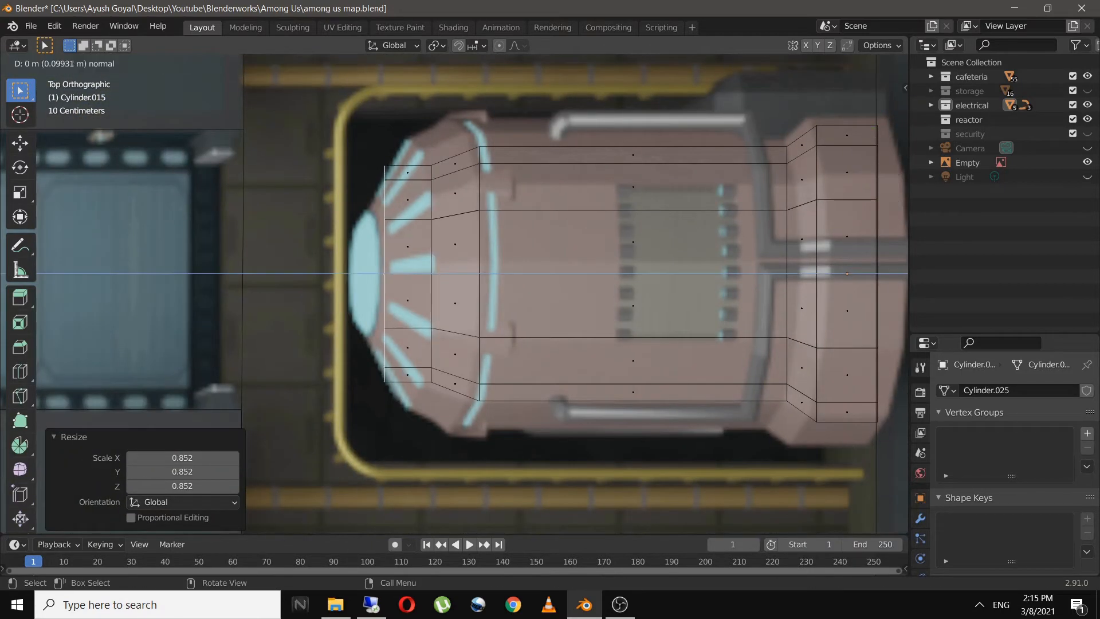
pyautogui.click(442, 375)
pyautogui.scroll(3, 441, 375)
pyautogui.keyDown('shift'); pyautogui.moveTo(442, 375); pyautogui.dragTo(649, 427, button='middle'); pyautogui.keyUp('shift')
pyautogui.press('e')
pyautogui.click(644, 427)
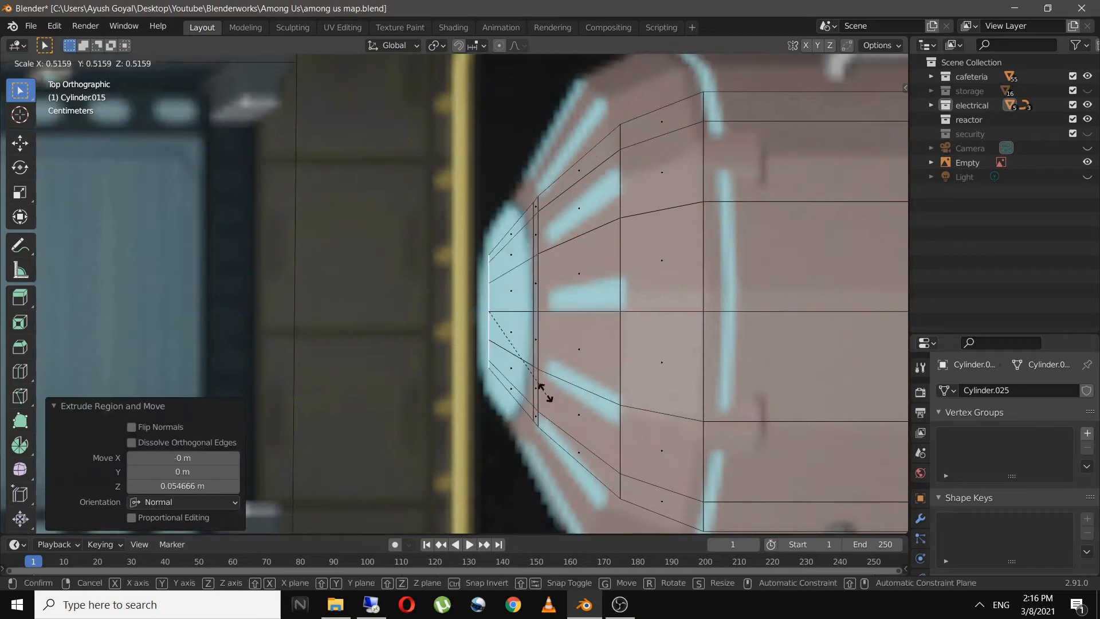
pyautogui.click(530, 371)
pyautogui.hotkey('shift', 'z')
# Adjust the engine body's height along Z relative to the room's floor and save the file
pyautogui.press('Tab')
pyautogui.press('g')
pyautogui.press('z')
pyautogui.moveTo(530, 371)
pyautogui.mouseDown(button='middle')
pyautogui.moveTo(493, 275)
pyautogui.moveTo(492, 367)
pyautogui.moveTo(516, 435)
pyautogui.moveTo(504, 298)
pyautogui.moveTo(412, 218)
pyautogui.mouseUp(button='middle')
pyautogui.click(493, 275)
pyautogui.press('g')
pyautogui.press('z')
pyautogui.click(493, 332)
pyautogui.press('g')
pyautogui.press('z')
pyautogui.click(493, 286)
pyautogui.press('g')
pyautogui.press('z')
pyautogui.click(492, 286)
pyautogui.hotkey('ctrl', 's')
# Add loop cuts around the engine's nose, with a slide factor of about -0.773, and across its main body
pyautogui.press('Tab')
pyautogui.click(608, 398)
pyautogui.moveTo(608, 399); pyautogui.dragTo(572, 367, button='middle')
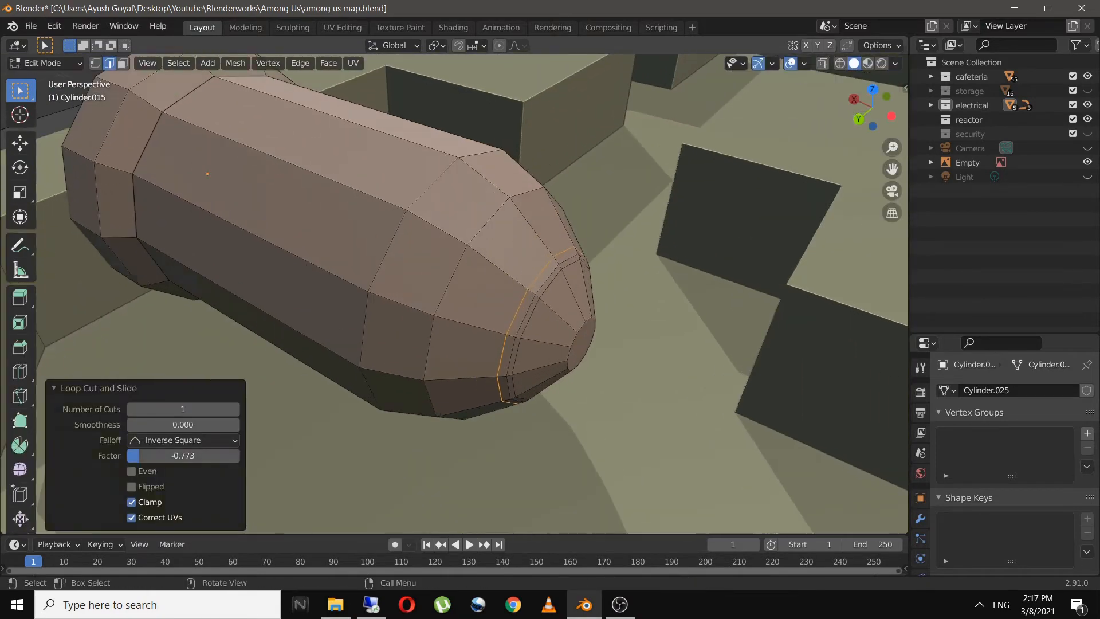
pyautogui.moveTo(458, 344); pyautogui.dragTo(493, 327, button='middle')
pyautogui.keyDown('shift'); pyautogui.moveTo(286, 315); pyautogui.dragTo(527, 346, button='middle'); pyautogui.keyUp('shift')
pyautogui.hotkey('ctrl', 'r')
pyautogui.click(413, 350)
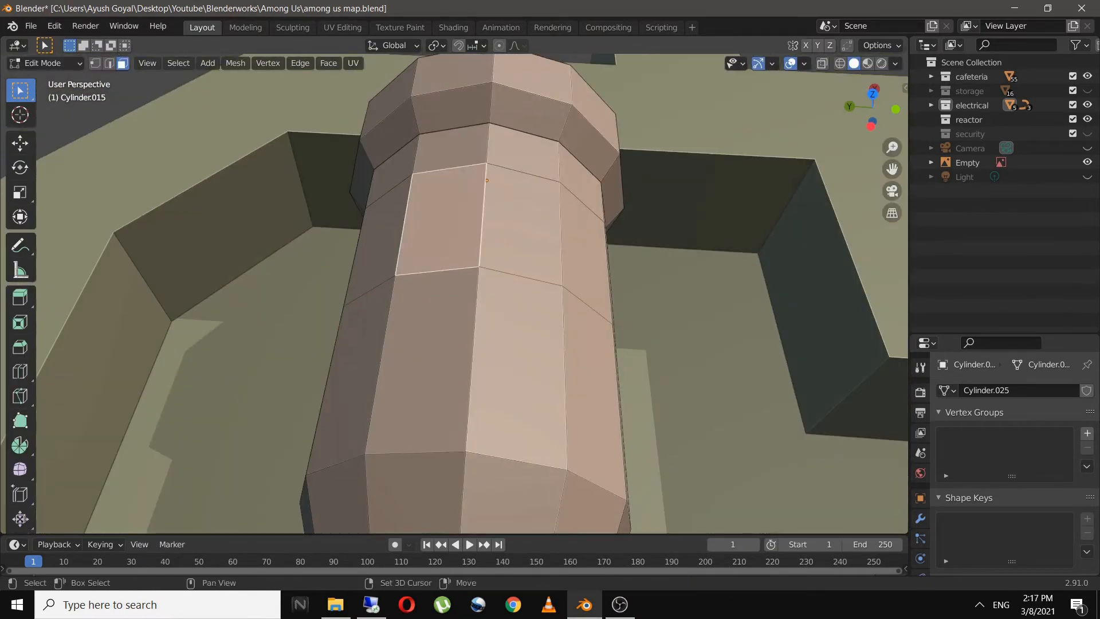
# Extrude the two top panel faces of the engine body inward by about 0.052 m
pyautogui.press('e')
pyautogui.press('Return')
pyautogui.press('KP_7')
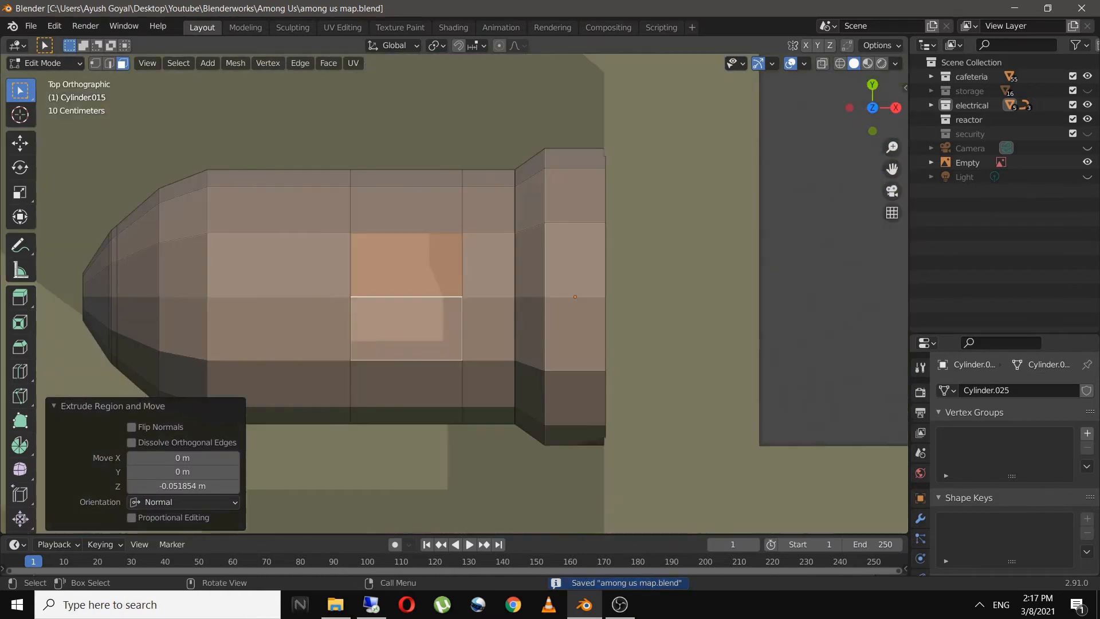
# Add a small cylinder at the engine's rear, scale it to about 0.083 and rotate it for use as a knob
pyautogui.press('Tab')
pyautogui.hotkey('shift', 'a')
pyautogui.moveTo(452, 295)
pyautogui.click(583, 366)
pyautogui.press('s')
pyautogui.click(671, 436)
pyautogui.press('r')
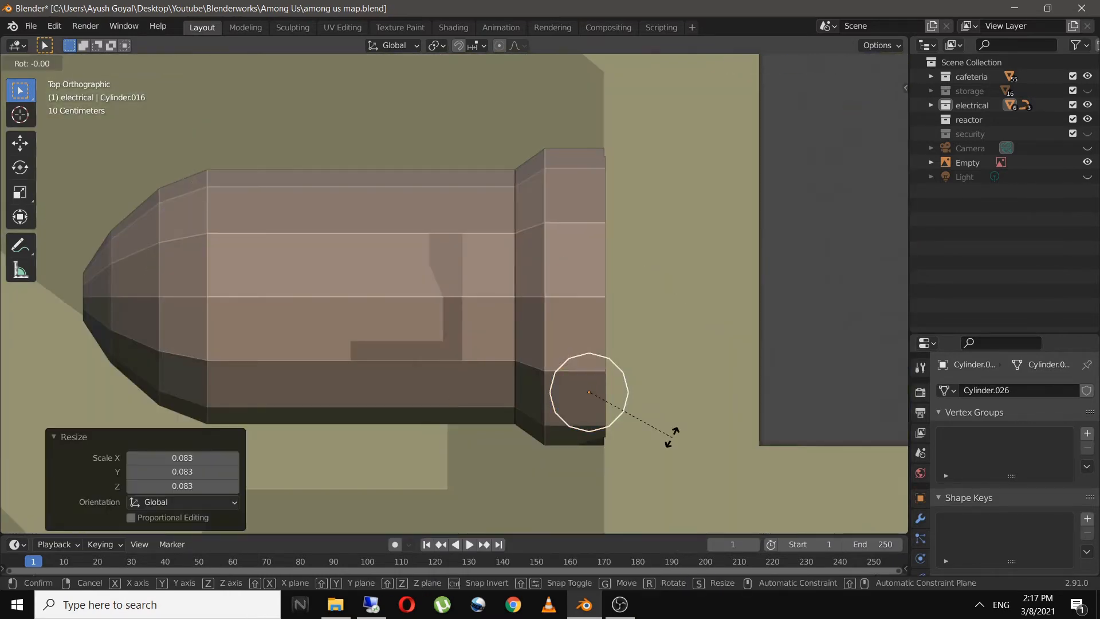
# Move the small cylinder along Z to the height of the engine's recessed top panel
pyautogui.moveTo(458, 320); pyautogui.dragTo(630, 252, button='middle')
pyautogui.press('g')
pyautogui.press('z')
pyautogui.click(458, 275)
pyautogui.moveTo(515, 298); pyautogui.dragTo(602, 252, button='middle')
# Scale the small cylinder down to knob size and position it at the rear wall of the engine's recessed panel
pyautogui.scroll(5, 458, 286)
pyautogui.press('s')
pyautogui.click(544, 321)
pyautogui.press('s')
pyautogui.click(504, 310)
pyautogui.scroll(-5, 458, 287)
pyautogui.moveTo(487, 298)
pyautogui.mouseDown(button='middle')
pyautogui.moveTo(447, 309)
pyautogui.moveTo(481, 287)
pyautogui.mouseUp(button='middle')
pyautogui.press('KP_7')
pyautogui.press('g')
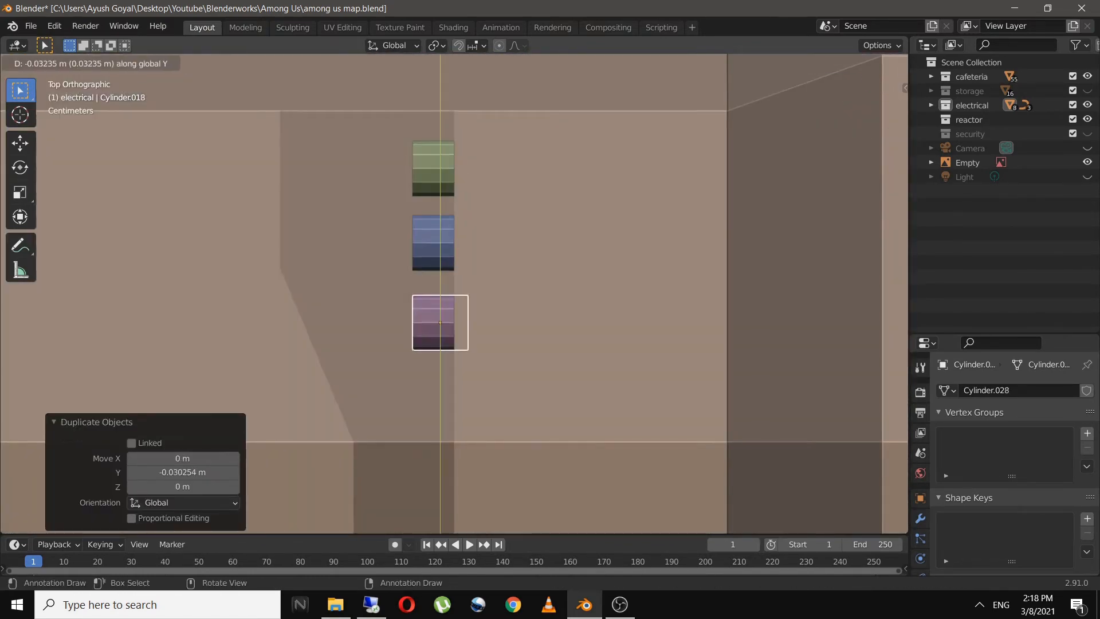
# Finish placing the knob copy, and duplicate the four knobs about -0.131 m along Y to continue the row
pyautogui.click(440, 399)
pyautogui.moveTo(390, 126); pyautogui.dragTo(486, 435)
pyautogui.keyDown('shift'); pyautogui.moveTo(440, 401); pyautogui.dragTo(434, 275, button='middle'); pyautogui.keyUp('shift')
pyautogui.hotkey('shift', 'd')
pyautogui.press('y')
pyautogui.click(448, 380)
pyautogui.moveTo(448, 380); pyautogui.dragTo(550, 241, button='middle')
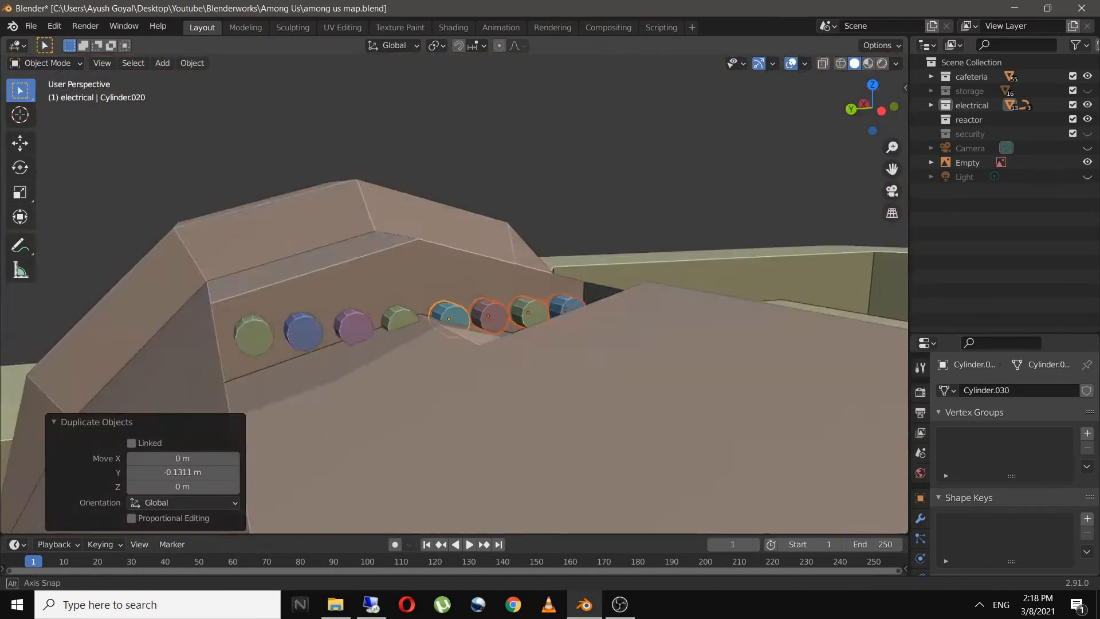
# Move the knobs on the recess's rear wall along Z in mirrored pairs so the row follows the sloped top edge
pyautogui.click(263, 309)
pyautogui.keyDown('shift'); pyautogui.click(659, 285); pyautogui.keyUp('shift')
pyautogui.moveTo(458, 286); pyautogui.dragTo(424, 286, button='middle')
pyautogui.press('g')
pyautogui.press('z')
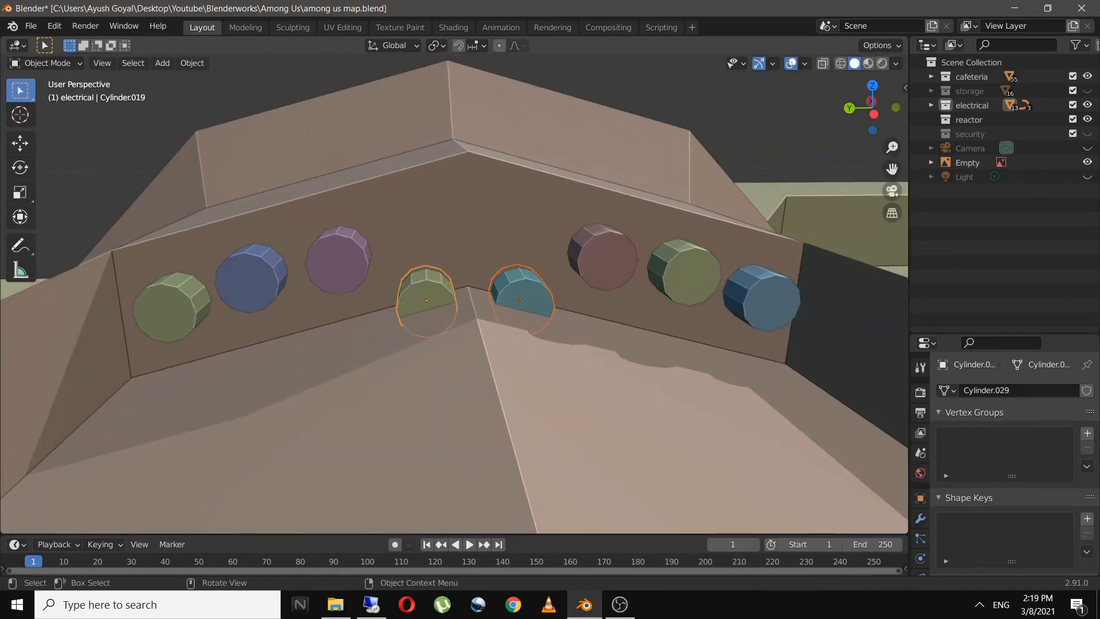
# Duplicate all eight knobs about -0.229 m along X to the opposite wall of the recess and save the file
pyautogui.keyDown('shift'); pyautogui.click(251, 279); pyautogui.keyUp('shift')
pyautogui.keyDown('shift'); pyautogui.click(338, 261); pyautogui.keyUp('shift')
pyautogui.keyDown('shift'); pyautogui.click(604, 257); pyautogui.keyUp('shift')
pyautogui.keyDown('shift'); pyautogui.click(686, 273); pyautogui.keyUp('shift')
pyautogui.keyDown('shift'); pyautogui.click(763, 299); pyautogui.keyUp('shift')
pyautogui.press('KP_7')
pyautogui.scroll(-5, 453, 294)
pyautogui.hotkey('shift', 'd')
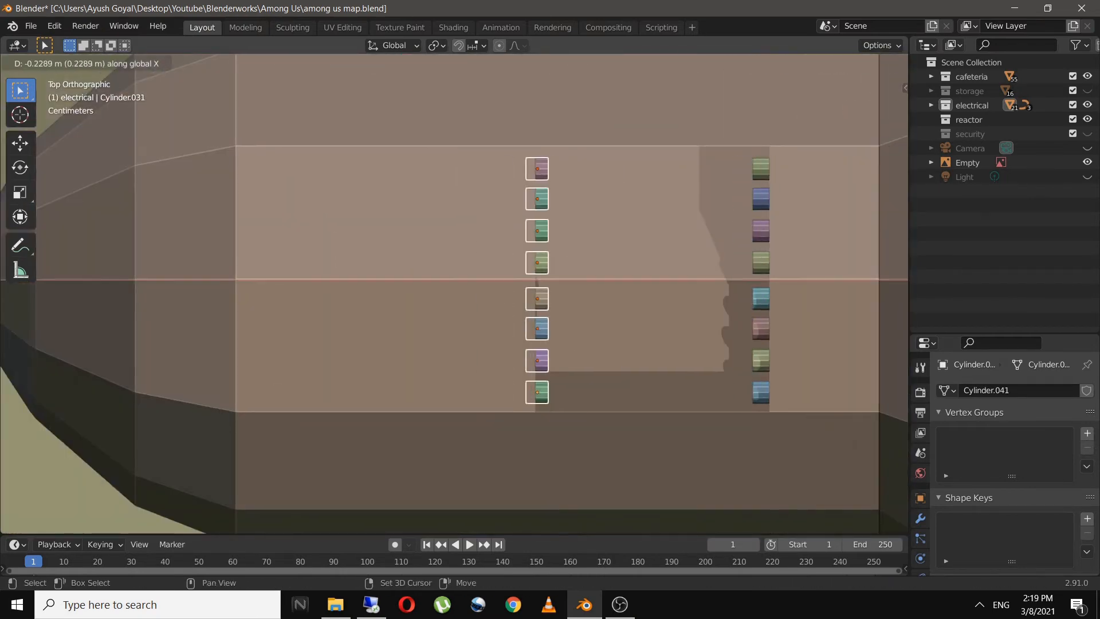
pyautogui.click(537, 280)
pyautogui.hotkey('ctrl', 's')
# Add a loop cut beside the engine's nose joint and extrude the thin ring of faces along normals into a groove
pyautogui.moveTo(537, 281); pyautogui.dragTo(344, 286, button='middle')
pyautogui.scroll(-5, 453, 294)
pyautogui.moveTo(401, 320); pyautogui.dragTo(516, 252, button='middle')
pyautogui.scroll(3, 454, 294)
pyautogui.click(401, 298)
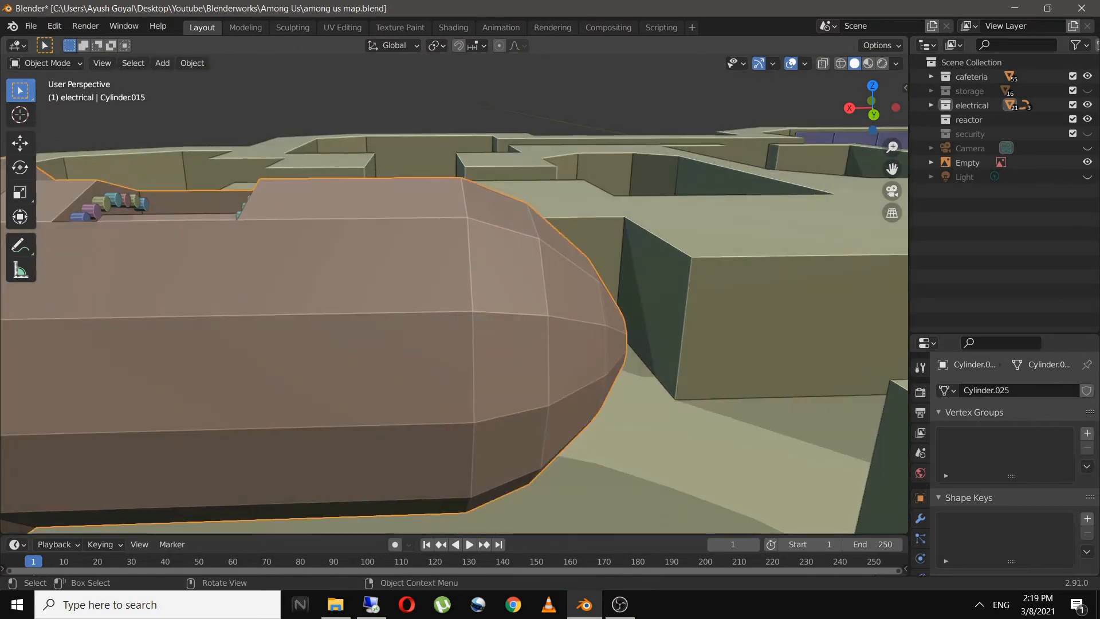
pyautogui.press('Tab')
pyautogui.hotkey('ctrl', 'r')
pyautogui.click(418, 427)
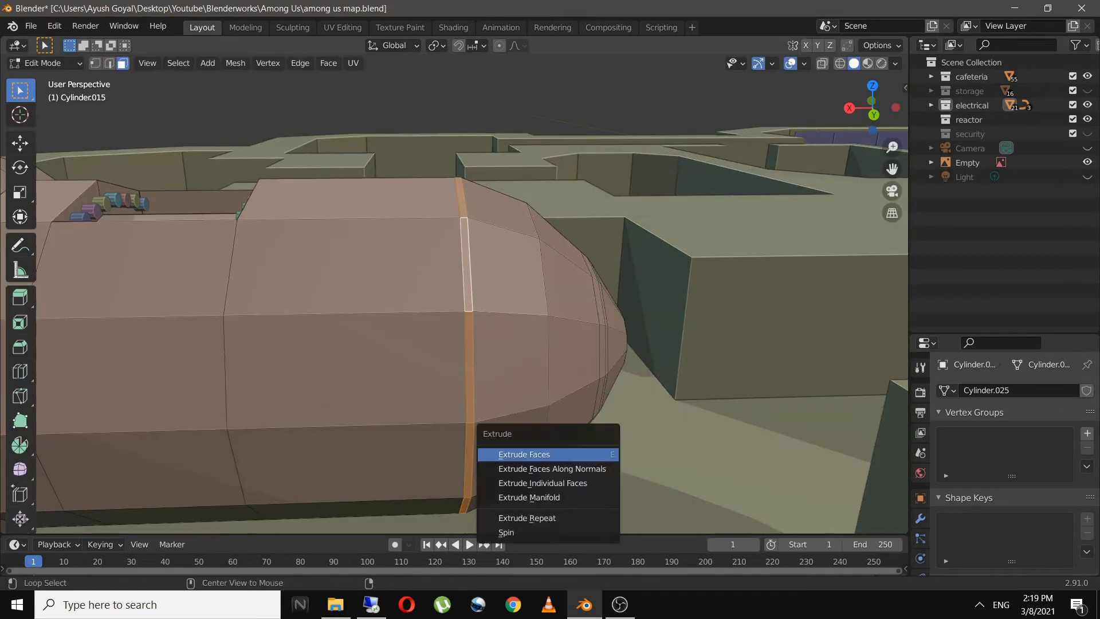
pyautogui.click(586, 469)
pyautogui.moveTo(586, 469)
pyautogui.mouseDown(button='middle')
pyautogui.moveTo(487, 464)
pyautogui.moveTo(504, 493)
pyautogui.moveTo(578, 490)
pyautogui.mouseUp(button='middle')
pyautogui.hotkey('ctrl', 's')
pyautogui.press('Tab')
# Extrude the face at the engine's nose tip, scale it to about 0.87, and save the file
pyautogui.moveTo(550, 367); pyautogui.dragTo(424, 321, button='middle')
pyautogui.press('Tab')
pyautogui.click(384, 290)
pyautogui.moveTo(527, 366); pyautogui.dragTo(477, 405, button='middle')
pyautogui.press('e')
pyautogui.press('s')
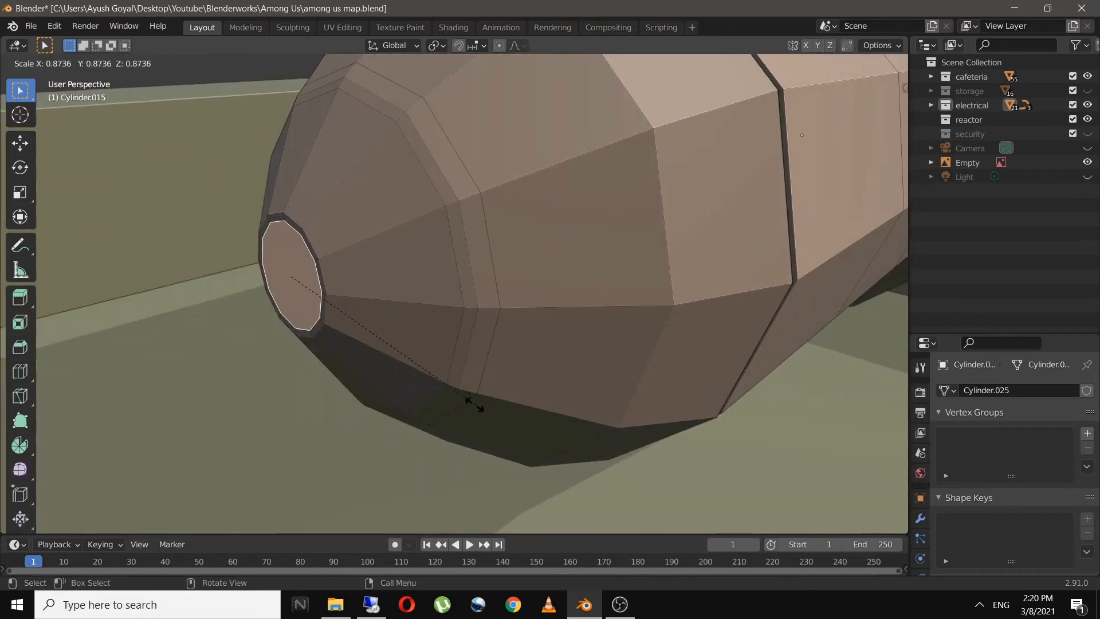
pyautogui.click(401, 353)
pyautogui.click(401, 354)
pyautogui.press('Tab')
pyautogui.hotkey('ctrl', 's')
# Add a cube and move it about 3.74 m along X and 1.18 m along Y over the engine
pyautogui.moveTo(401, 353); pyautogui.dragTo(596, 412, button='middle')
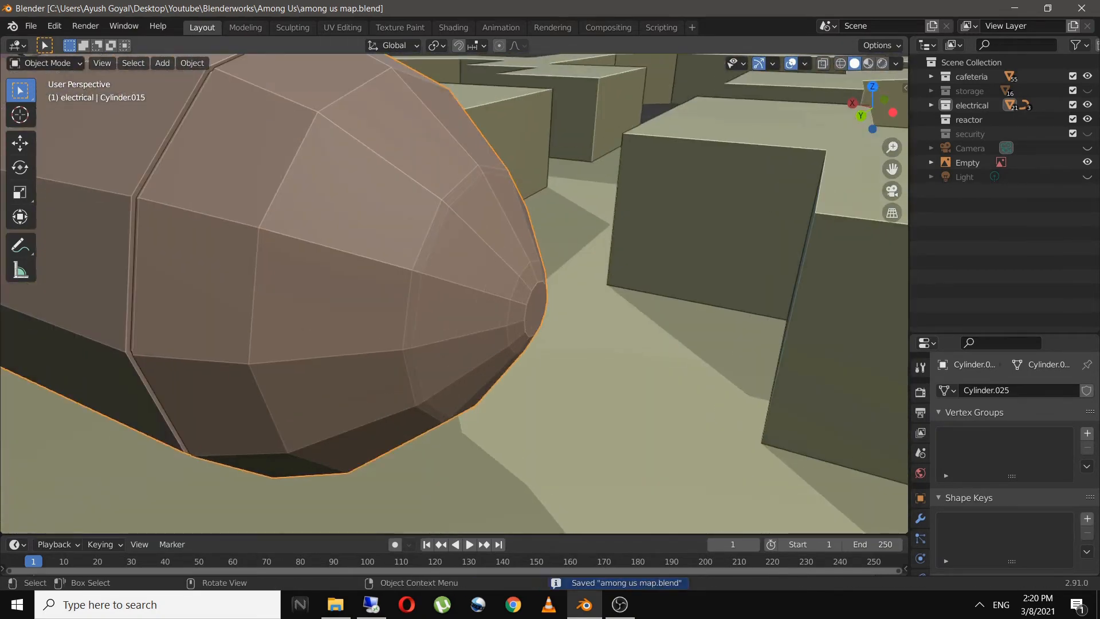
pyautogui.scroll(-8, 550, 367)
pyautogui.moveTo(573, 344); pyautogui.dragTo(470, 367, button='middle')
pyautogui.press('KP_7')
pyautogui.hotkey('ctrl', 's')
pyautogui.click(162, 63)
pyautogui.click(294, 93)
pyautogui.press('g')
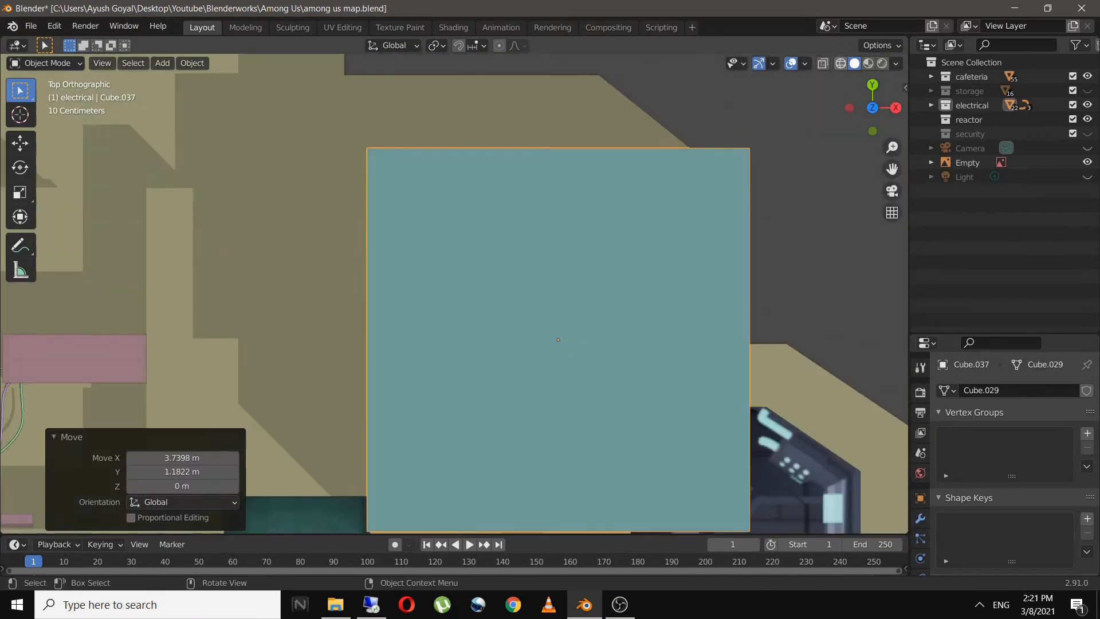
# Scale and move the cube's mesh to match the yellow railing outline around the engine in the reference image
pyautogui.press('Tab')
pyautogui.press('s')
pyautogui.press('g')
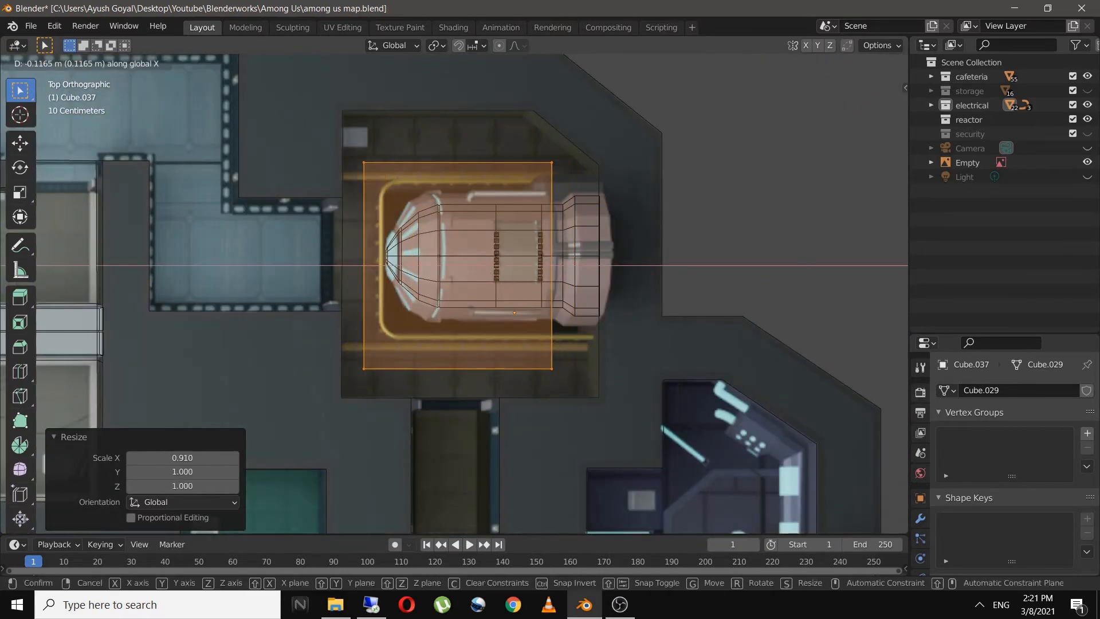
pyautogui.click(474, 258)
pyautogui.press('Tab')
# Adjust the engine's size and height, moving it about 0.0085 m along Z, and save the file
pyautogui.click(625, 344)
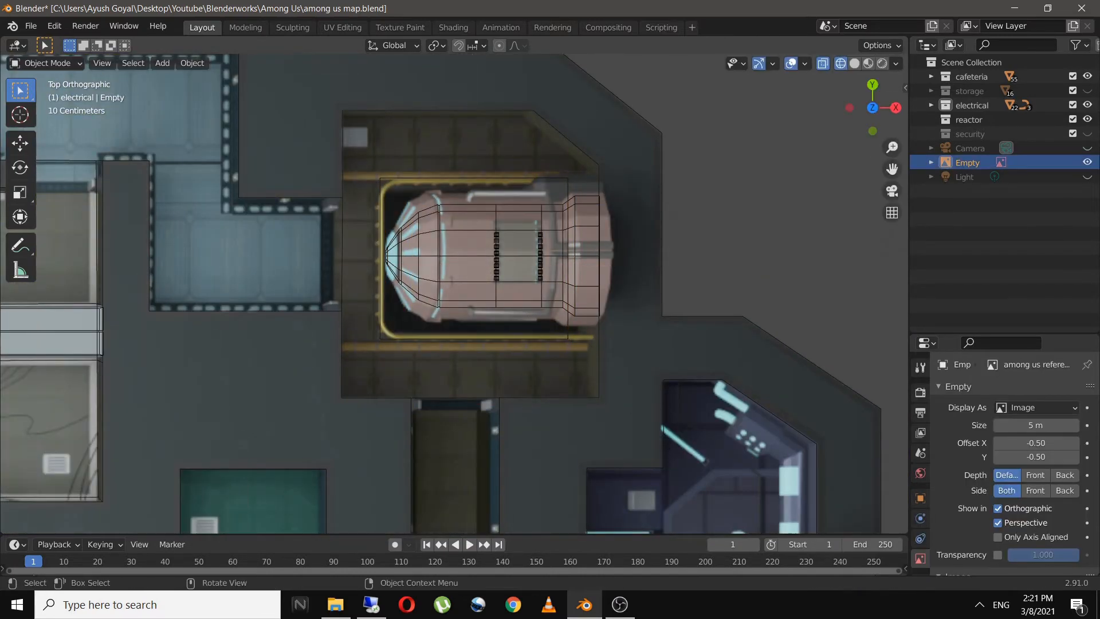
pyautogui.moveTo(573, 366); pyautogui.dragTo(624, 241, button='middle')
pyautogui.click(527, 187)
pyautogui.press('s')
pyautogui.click(624, 363)
pyautogui.press('g')
pyautogui.press('z')
pyautogui.click(573, 344)
pyautogui.click(607, 401)
pyautogui.press('g')
pyautogui.press('z')
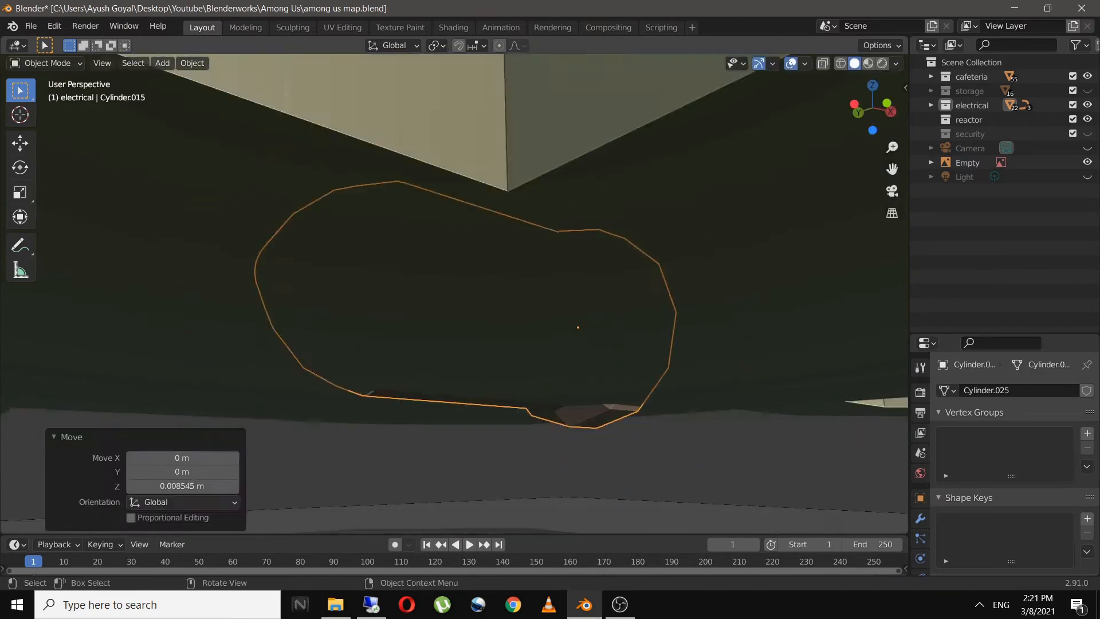
pyautogui.click(454, 222)
pyautogui.hotkey('ctrl', 's')
# Delete the cube's lower vertices so that only its top face remains as the railing outline
pyautogui.click(840, 64)
pyautogui.press('KP_7')
pyautogui.press('Tab')
pyautogui.moveTo(515, 344); pyautogui.dragTo(518, 272, button='middle')
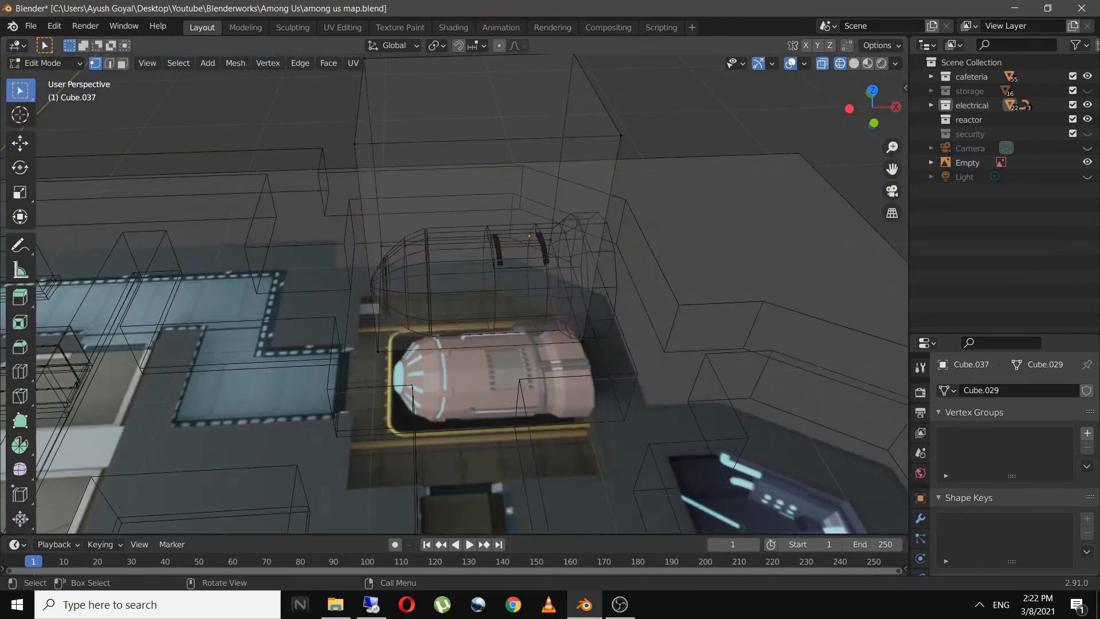
pyautogui.moveTo(344, 234); pyautogui.dragTo(624, 373)
pyautogui.press('x')
pyautogui.click(624, 372)
pyautogui.keyDown('shift'); pyautogui.moveTo(516, 241); pyautogui.dragTo(536, 320, button='middle'); pyautogui.keyUp('shift')
pyautogui.click(379, 299)
pyautogui.keyDown('shift'); pyautogui.click(645, 288); pyautogui.keyUp('shift')
pyautogui.rightClick(591, 290)
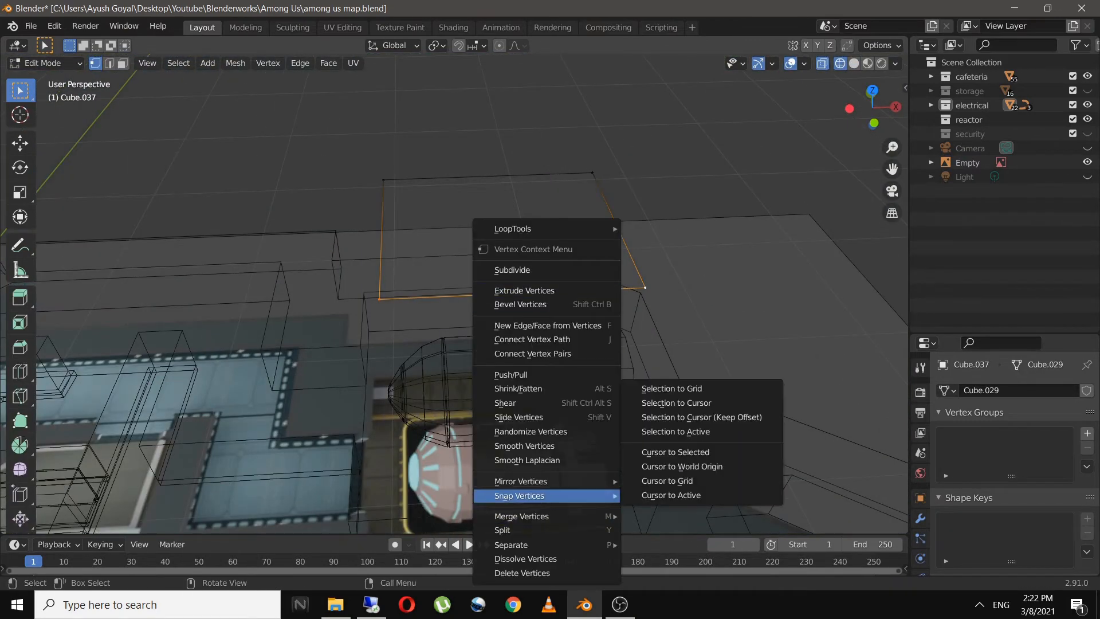
pyautogui.click(573, 529)
pyautogui.moveTo(573, 493); pyautogui.dragTo(539, 493, button='middle')
pyautogui.press('g')
pyautogui.click(670, 458)
# Bevel the outline's two corner vertices at the engine's nose end with 2 segments to round them
pyautogui.press('KP_7')
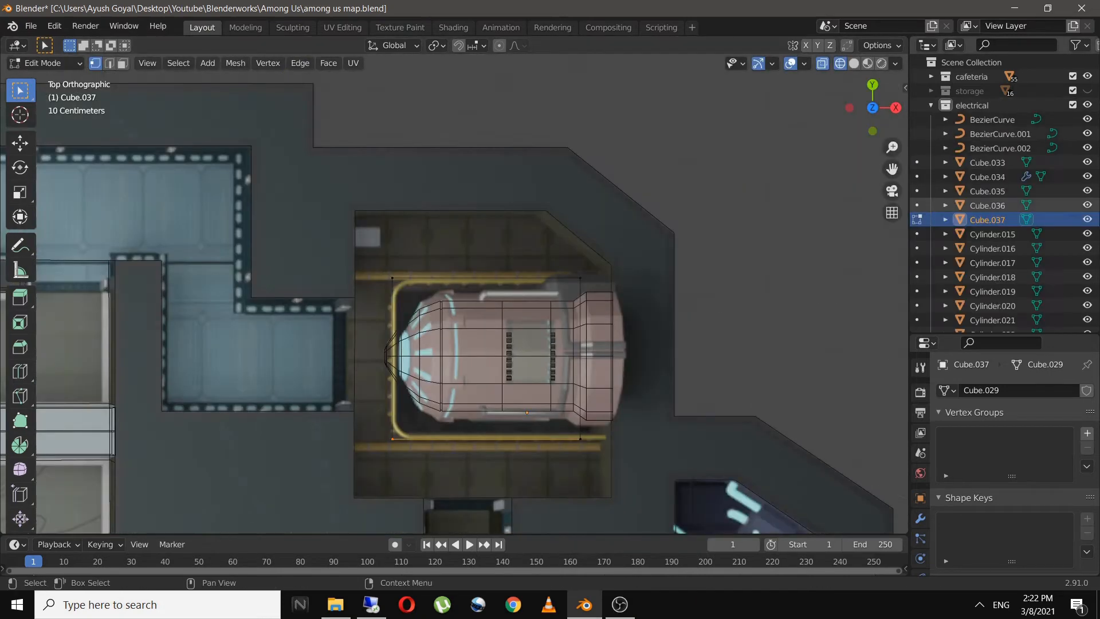
pyautogui.press('Tab')
pyautogui.scroll(3, 511, 532)
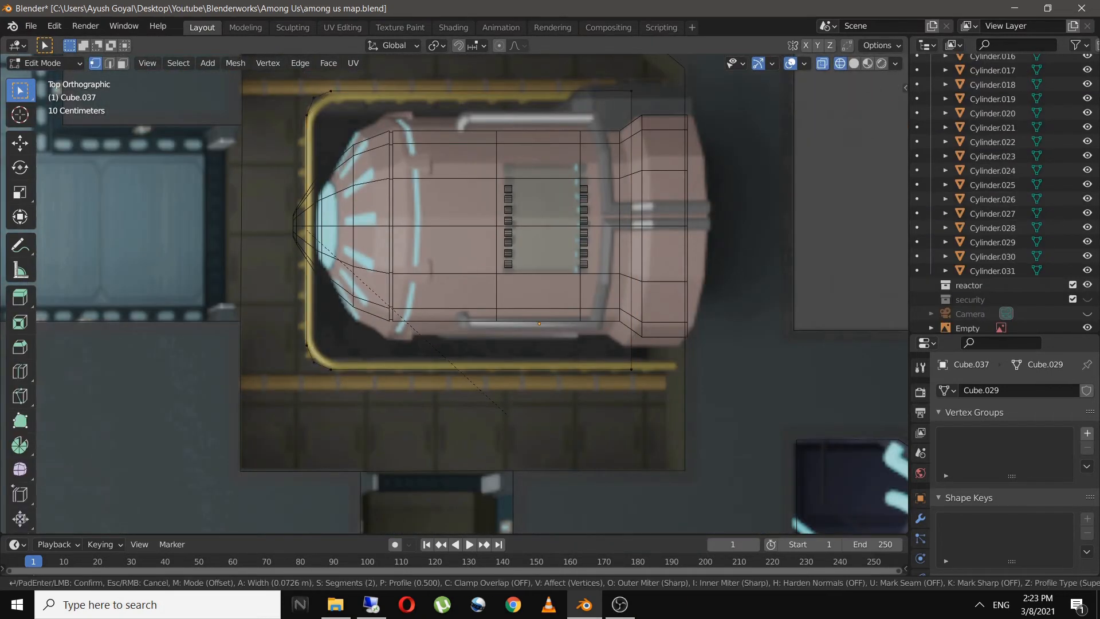
pyautogui.click(520, 424)
# Delete the outline's face and extend its two rear vertices along X to the engine's back end
pyautogui.press('x')
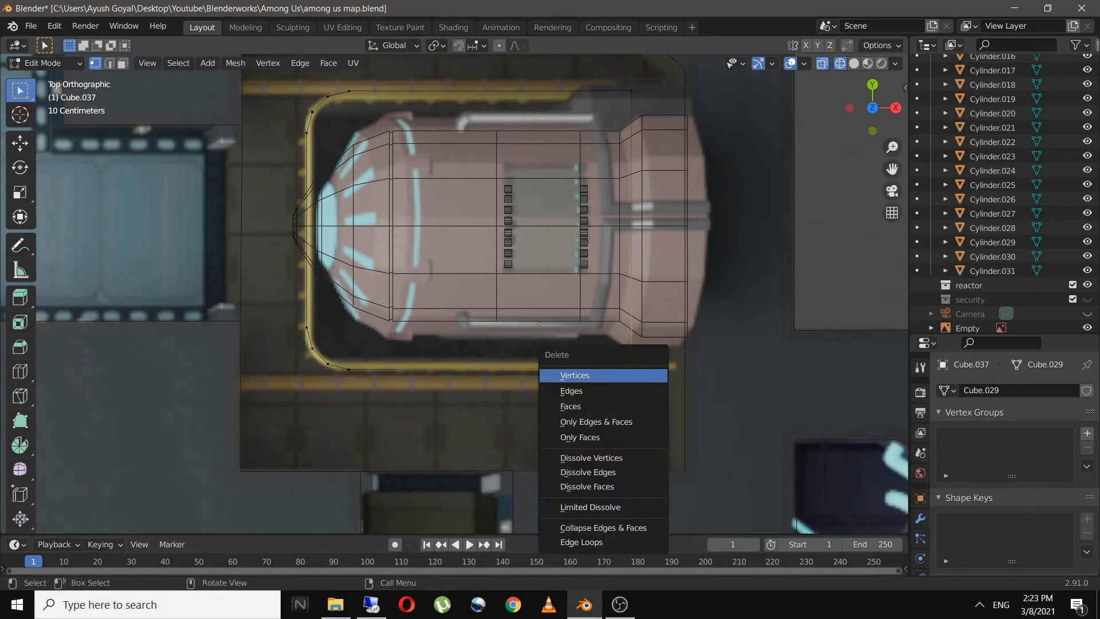
pyautogui.keyDown('shift'); pyautogui.click(632, 90); pyautogui.keyUp('shift')
pyautogui.click(691, 90)
pyautogui.press('Tab')
# Convert the outline to a curve and give it a round bevel with increased depth and resolution to form a pipe
pyautogui.moveTo(493, 344); pyautogui.dragTo(527, 264, button='middle')
pyautogui.hotkey('ctrl', 's')
pyautogui.click(192, 63)
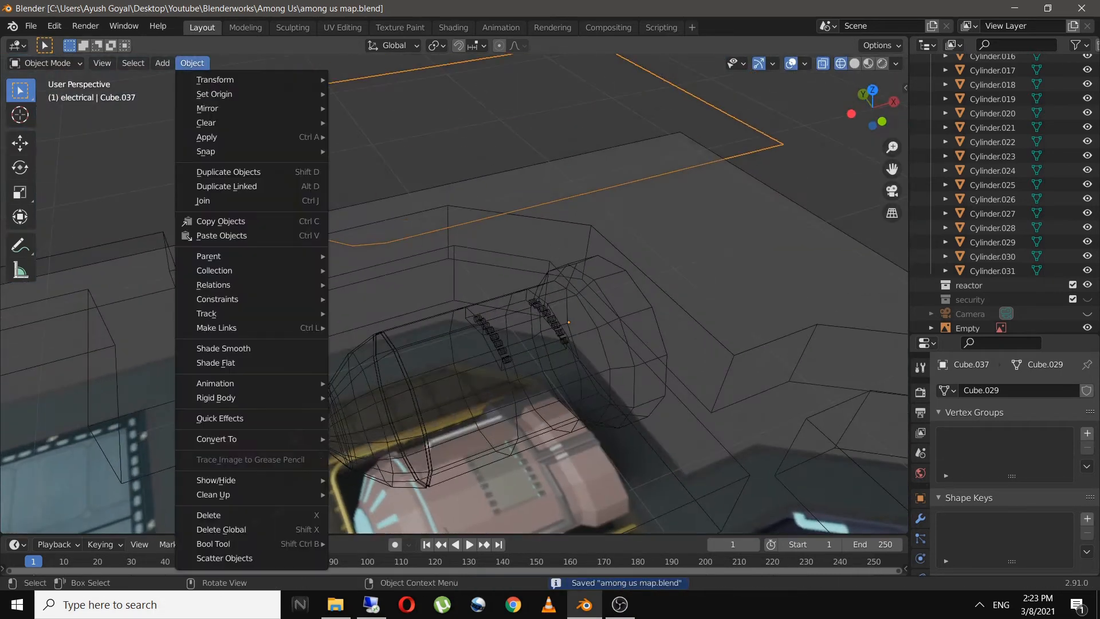
pyautogui.moveTo(217, 439)
pyautogui.click(373, 440)
pyautogui.scroll(-7, 1008, 458)
pyautogui.moveTo(1008, 334); pyautogui.dragTo(1008, 222)
pyautogui.click(1074, 466)
pyautogui.hotkey('shift', 'z')
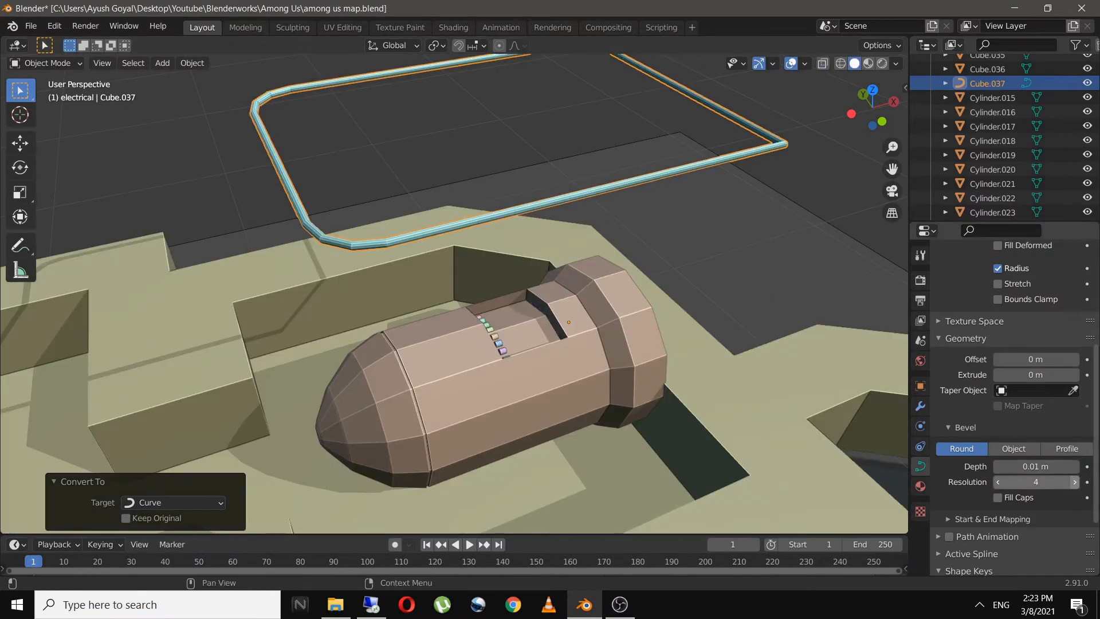
pyautogui.click(1074, 481)
pyautogui.click(1075, 482)
pyautogui.click(1074, 467)
# Lower the railing pipe along Z to surround the engine and scale it along Y to match the reference image
pyautogui.moveTo(630, 321); pyautogui.dragTo(572, 298, button='middle')
pyautogui.press('g')
pyautogui.press('z')
pyautogui.click(618, 459)
pyautogui.moveTo(619, 458); pyautogui.dragTo(711, 344, button='middle')
pyautogui.press('KP_7')
pyautogui.hotkey('shift', 'z')
pyautogui.press('s')
pyautogui.press('y')
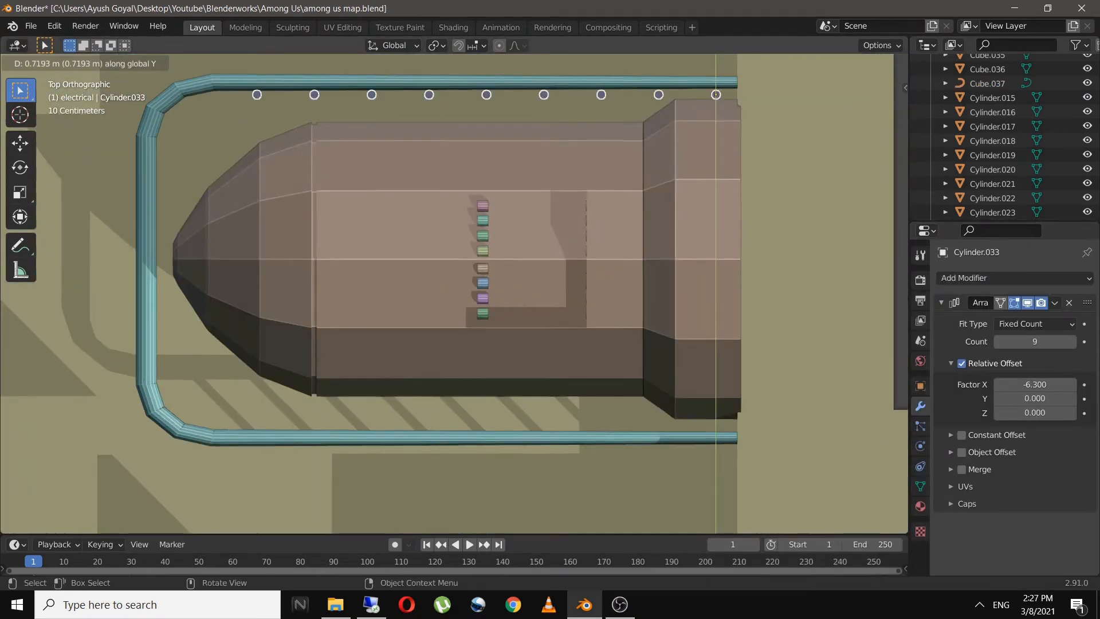
# Duplicate the row of railing posts 0.7475 m along Y to the opposite rail and shift it about -0.177 m along X
pyautogui.press('Return')
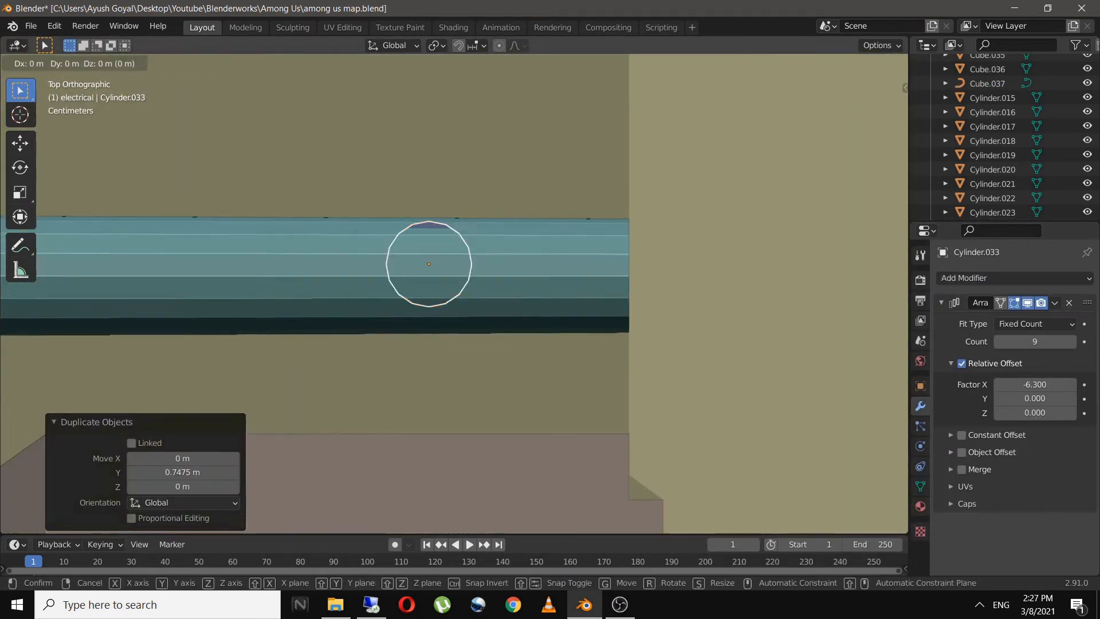
pyautogui.press('Return')
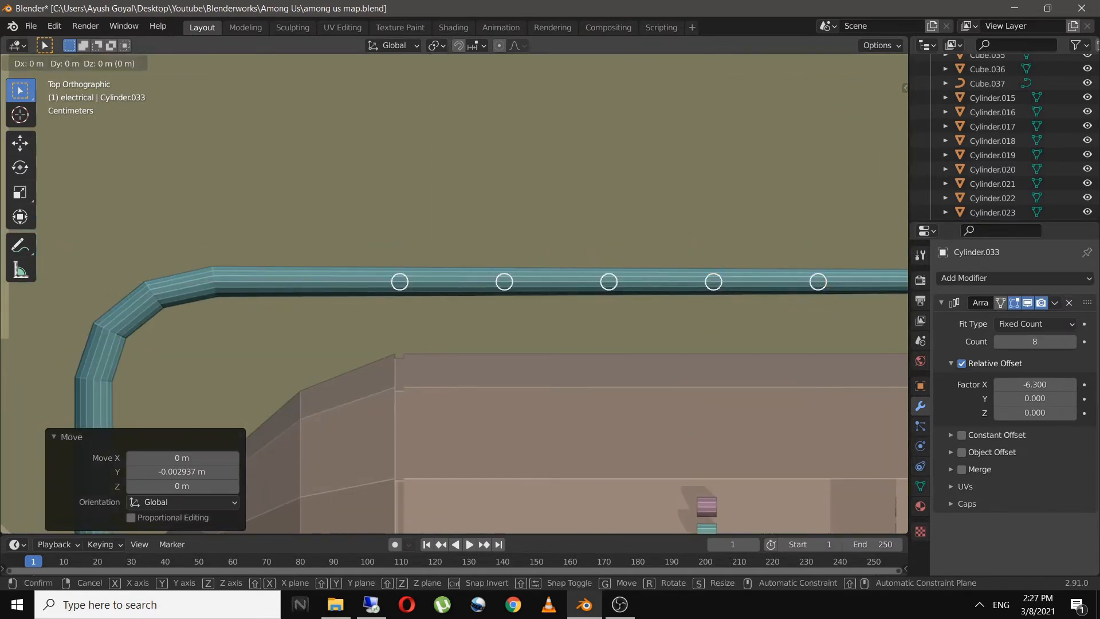
pyautogui.press('Return')
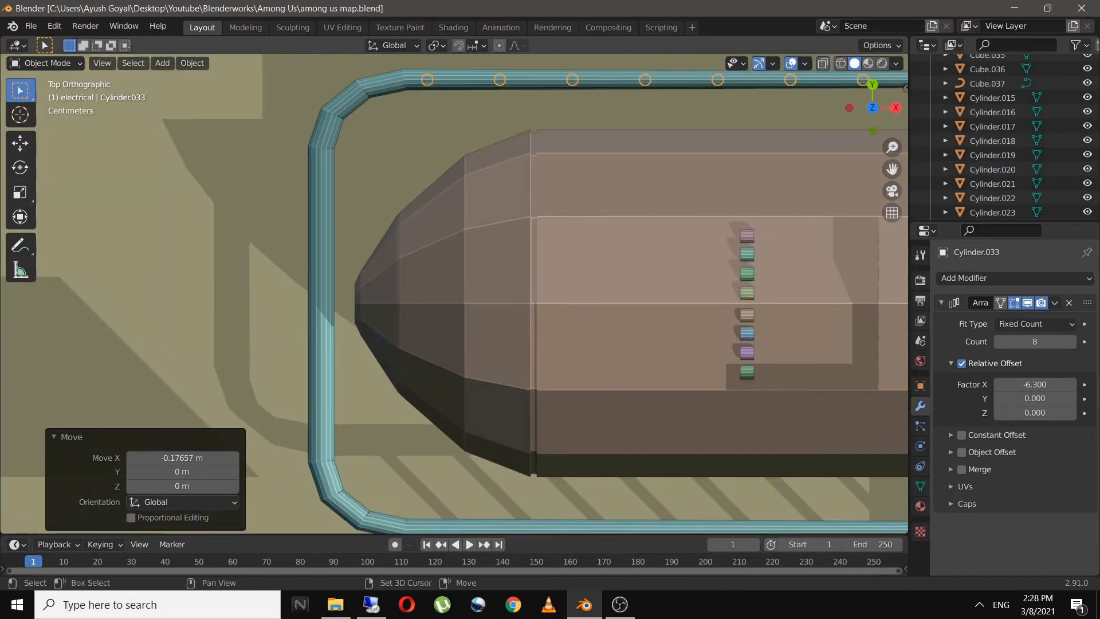
pyautogui.click(991, 319)
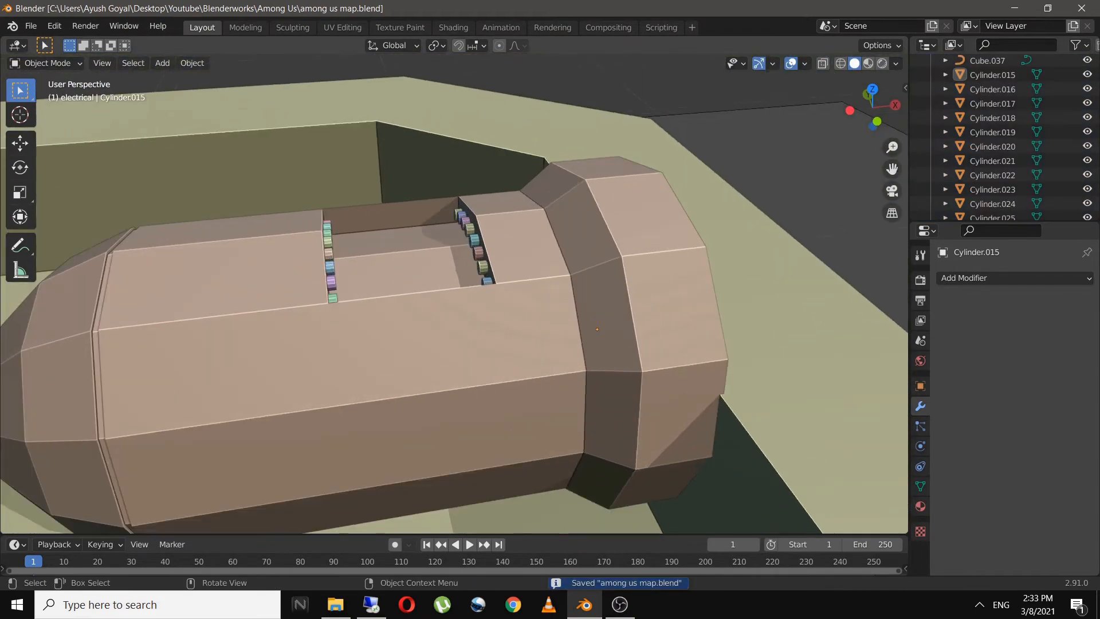
# Move the three new edge loops of the small plane along Z to arch it over the engine's groove
pyautogui.moveTo(321, 321); pyautogui.dragTo(584, 321, button='middle')
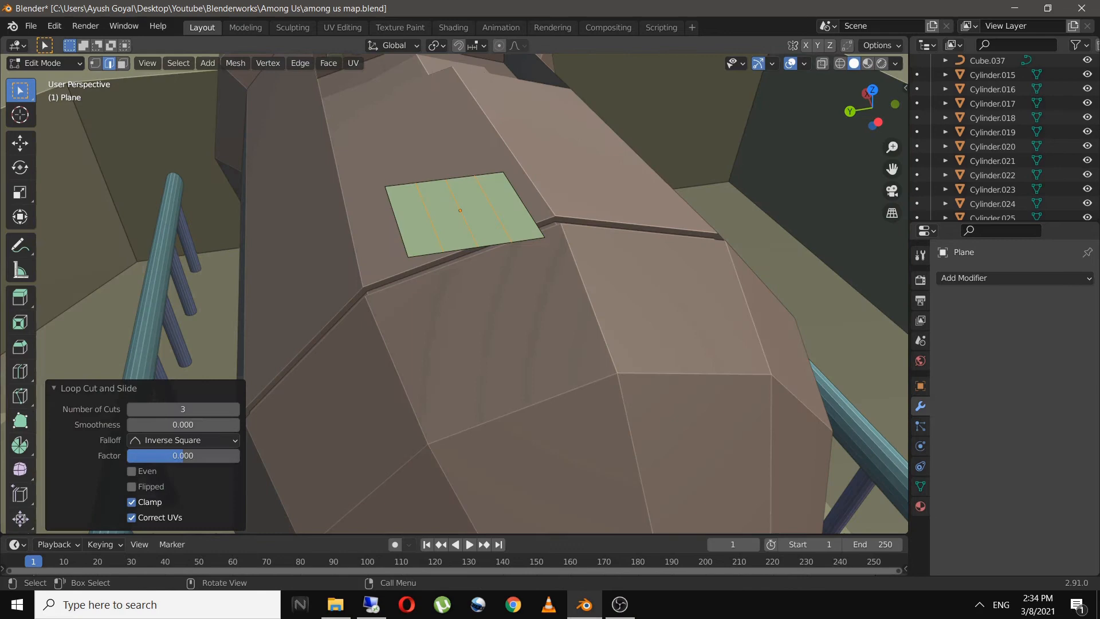
pyautogui.press('g')
pyautogui.press('z')
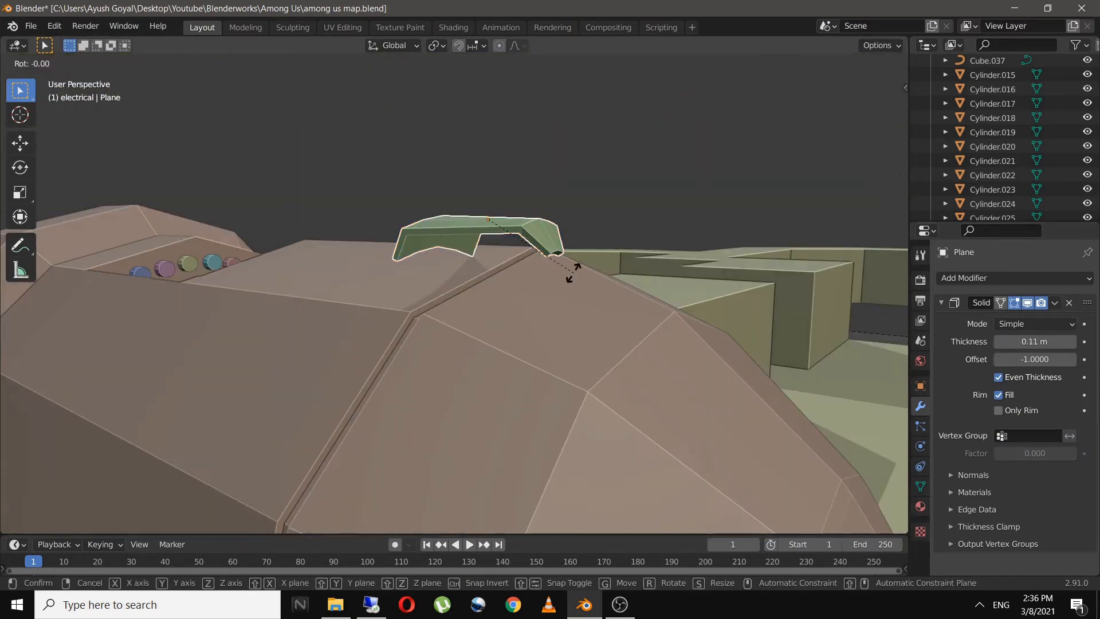
# Rotate the arched plate by 360°, inspect its fit across the engine's groove, and save the file
pyautogui.write('360')
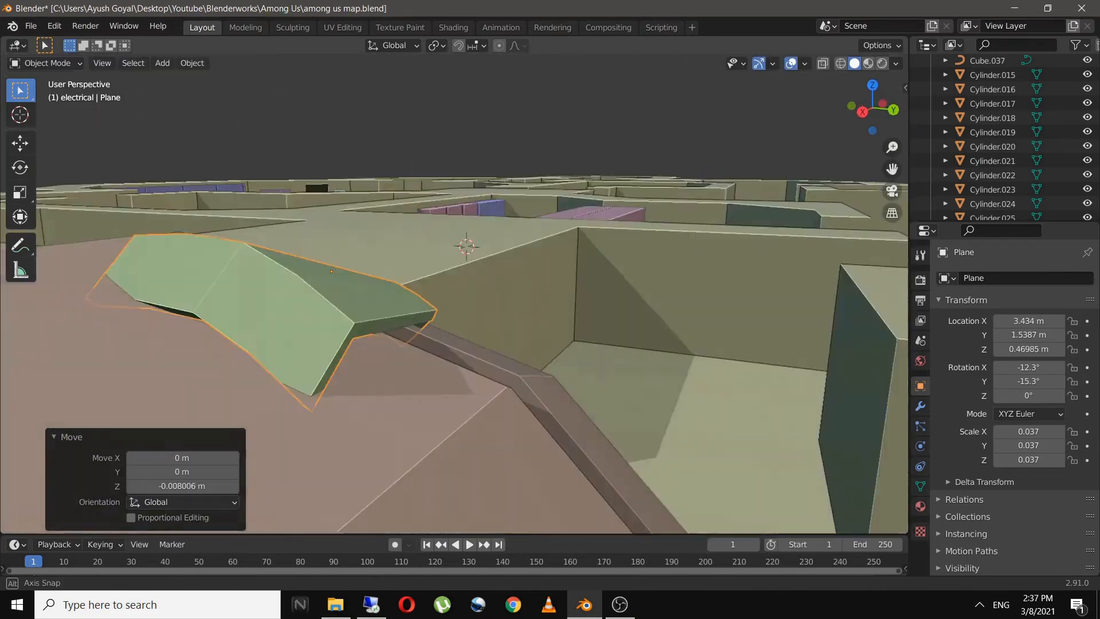
pyautogui.moveTo(487, 286); pyautogui.dragTo(441, 281, button='middle')
pyautogui.scroll(2, 454, 294)
pyautogui.hotkey('ctrl', 's')
pyautogui.press('KP_7')
pyautogui.moveTo(458, 321); pyautogui.dragTo(492, 230, button='middle')
pyautogui.press('Tab')
pyautogui.press('Tab')
pyautogui.moveTo(493, 275); pyautogui.dragTo(498, 321, button='middle')
pyautogui.hotkey('ctrl', 's')
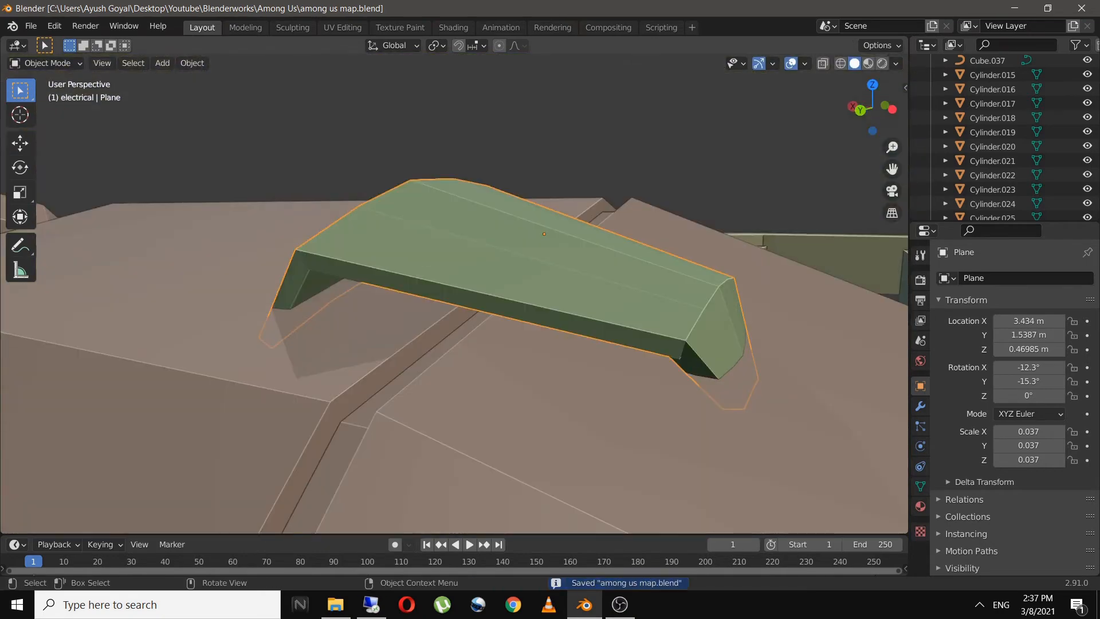
# Rotate the arched plate about Z to 4.12° to align it with the engine's nose
pyautogui.press('KP_7')
pyautogui.press('r')
pyautogui.press('z')
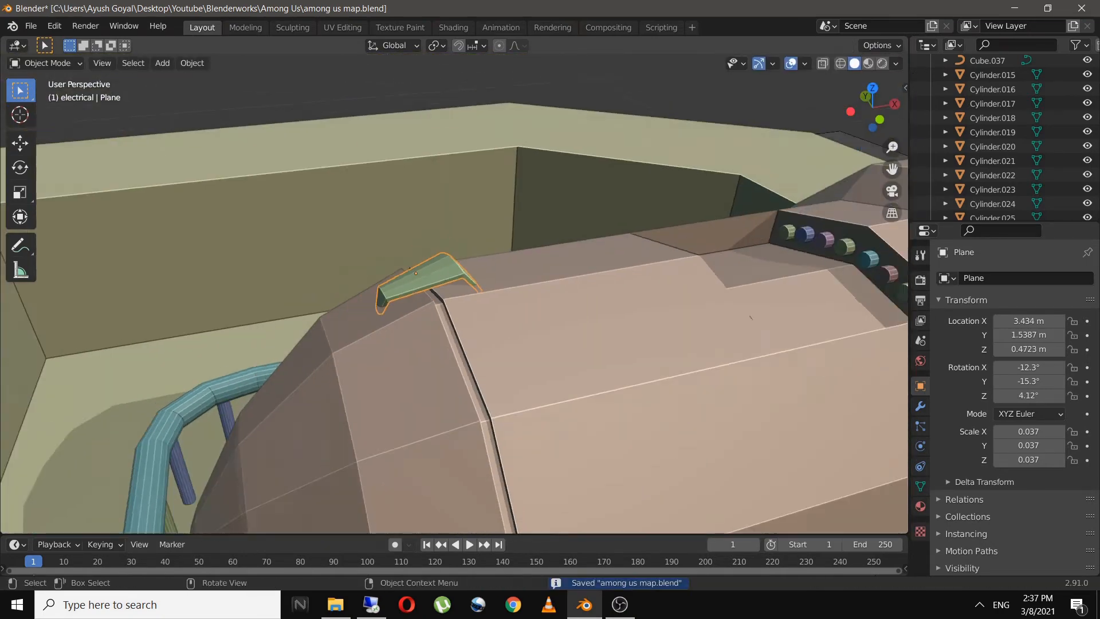
# Try to scale the arched plate down to about 0.87 of its size
pyautogui.press('KP_7')
pyautogui.press('s')
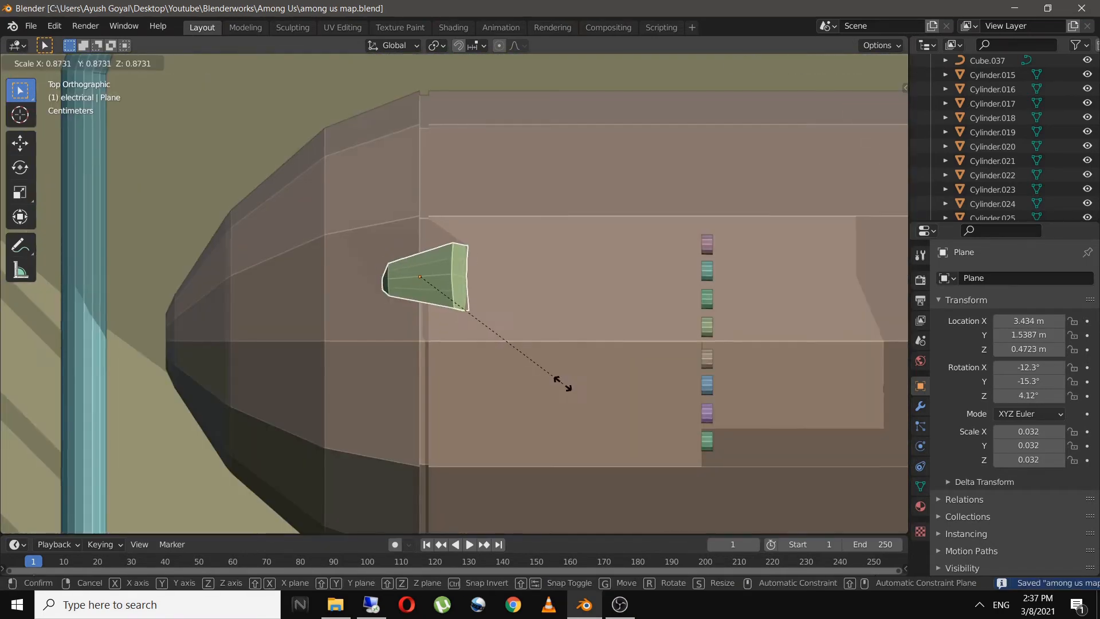
pyautogui.click(567, 386)
pyautogui.moveTo(567, 385); pyautogui.dragTo(515, 344, button='middle')
pyautogui.moveTo(459, 286); pyautogui.dragTo(476, 298, button='middle')
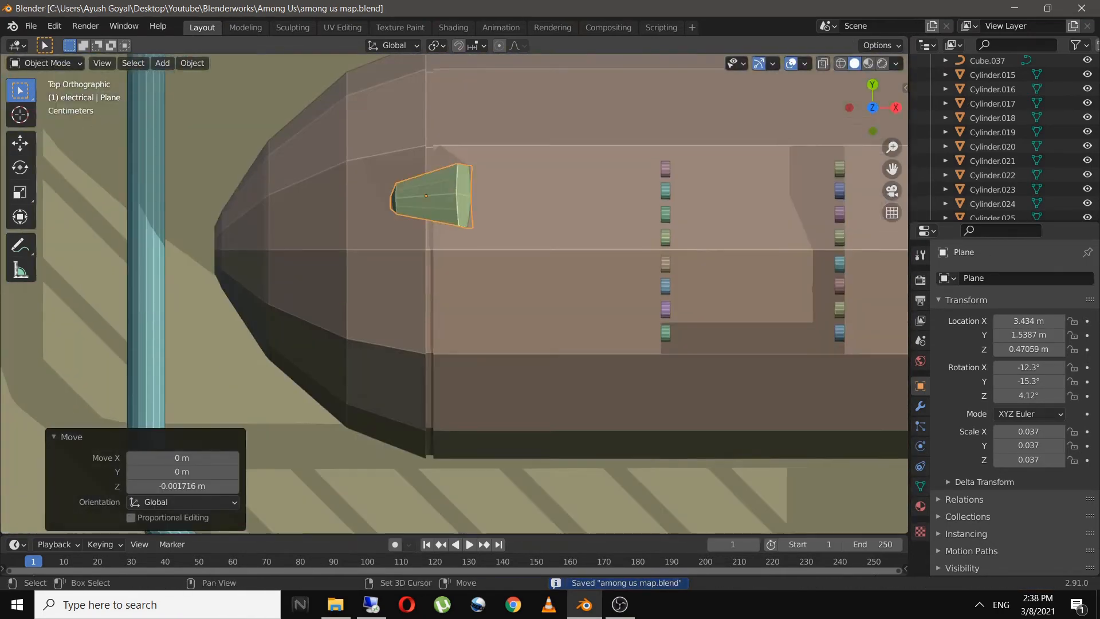
# Place a copy of the plate about -0.127 m along Y and rotate it about 30° around X to fit the hull
pyautogui.click(436, 344)
pyautogui.moveTo(436, 343); pyautogui.dragTo(573, 240, button='middle')
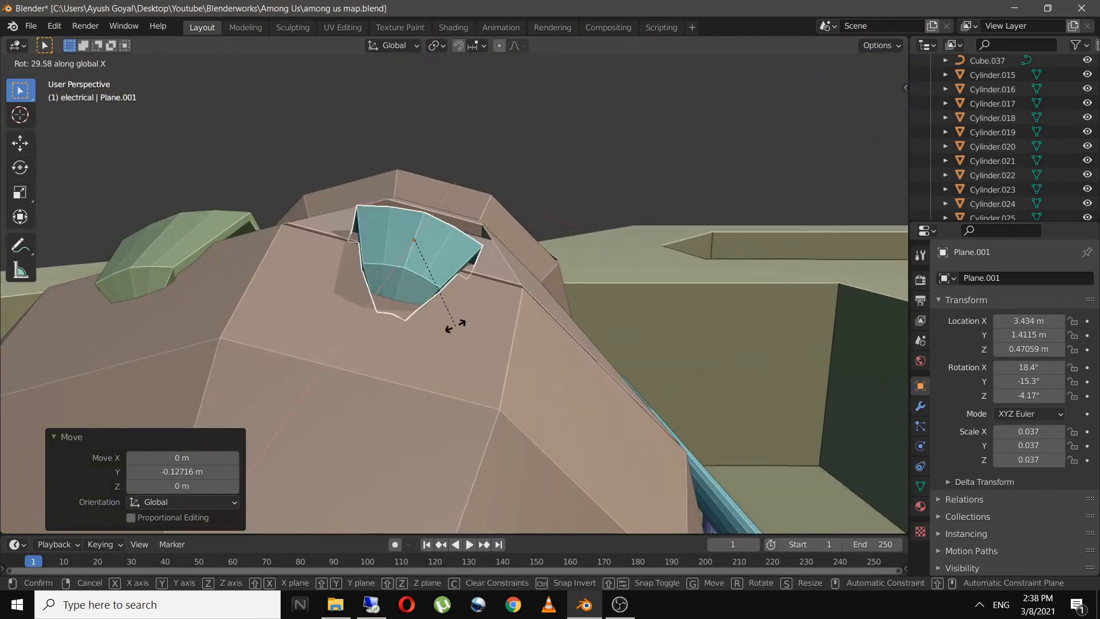
pyautogui.click(455, 325)
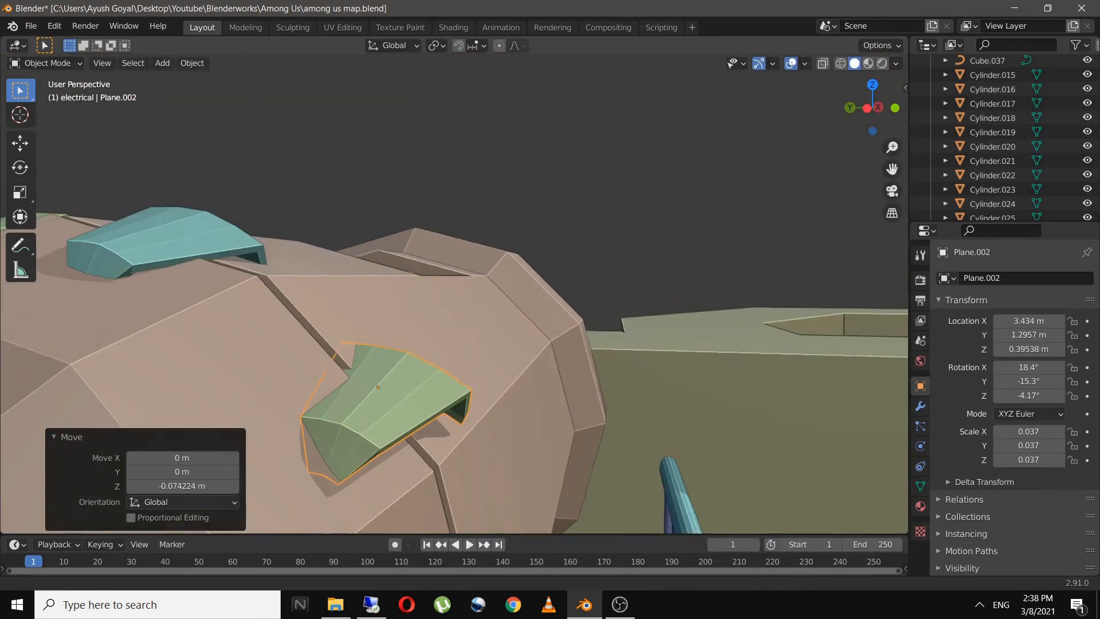
# Rotate the third plate around X to about 44.5° and move it about 0.031 m along Y and 0.027 m along Z
pyautogui.press('r')
pyautogui.press('x')
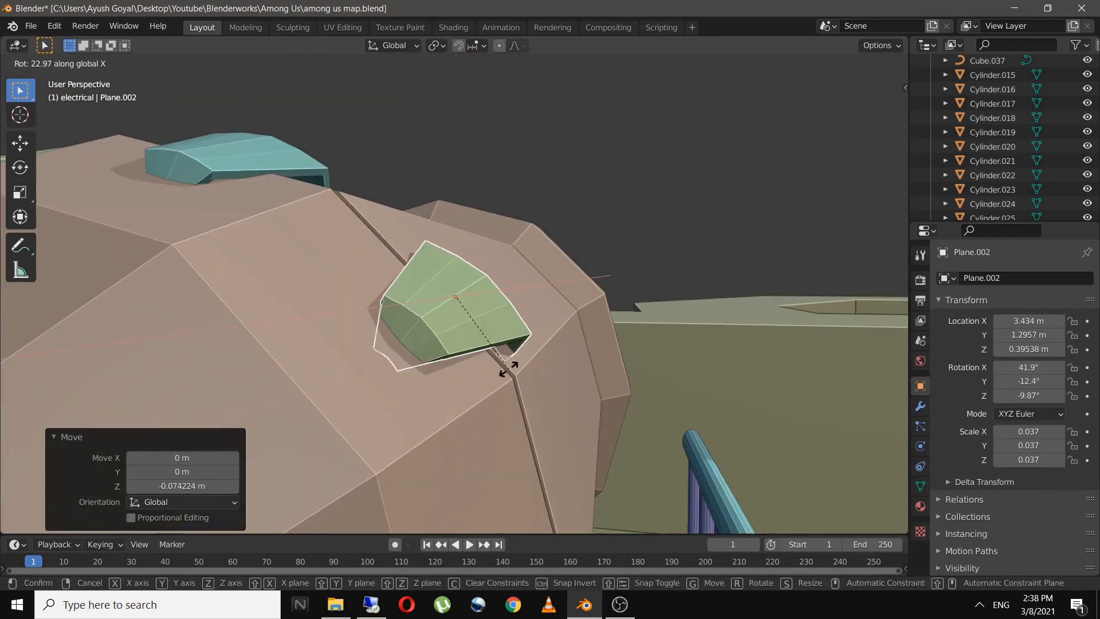
pyautogui.click(503, 368)
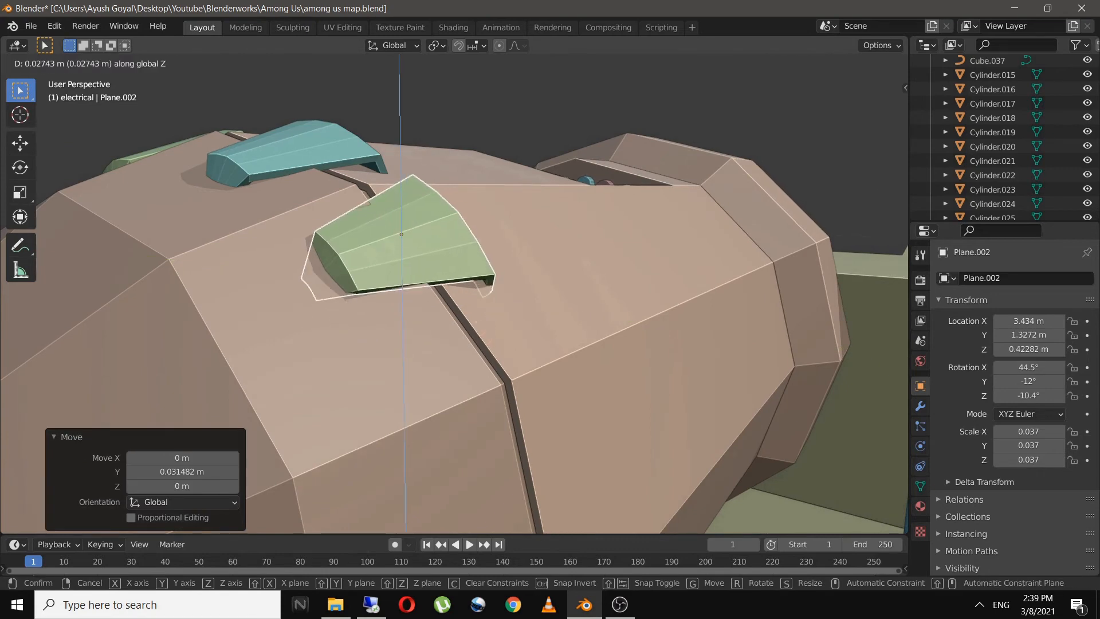
pyautogui.press('Return')
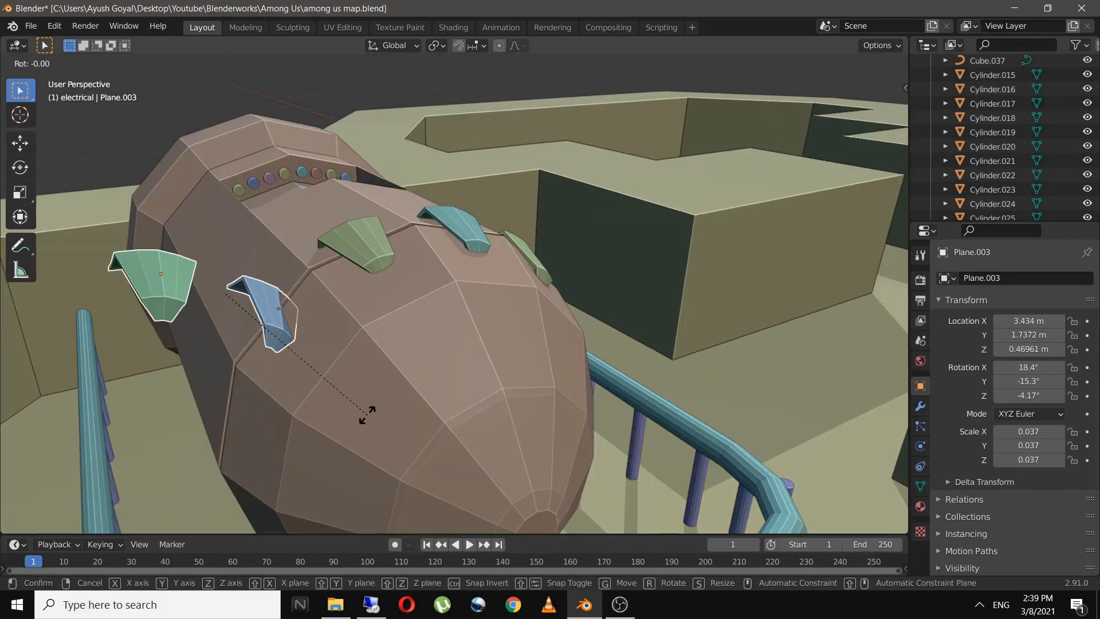
# Rotate the two duplicated plates on the engine's other side by -90° around X
pyautogui.write('-90')
pyautogui.press('Return')
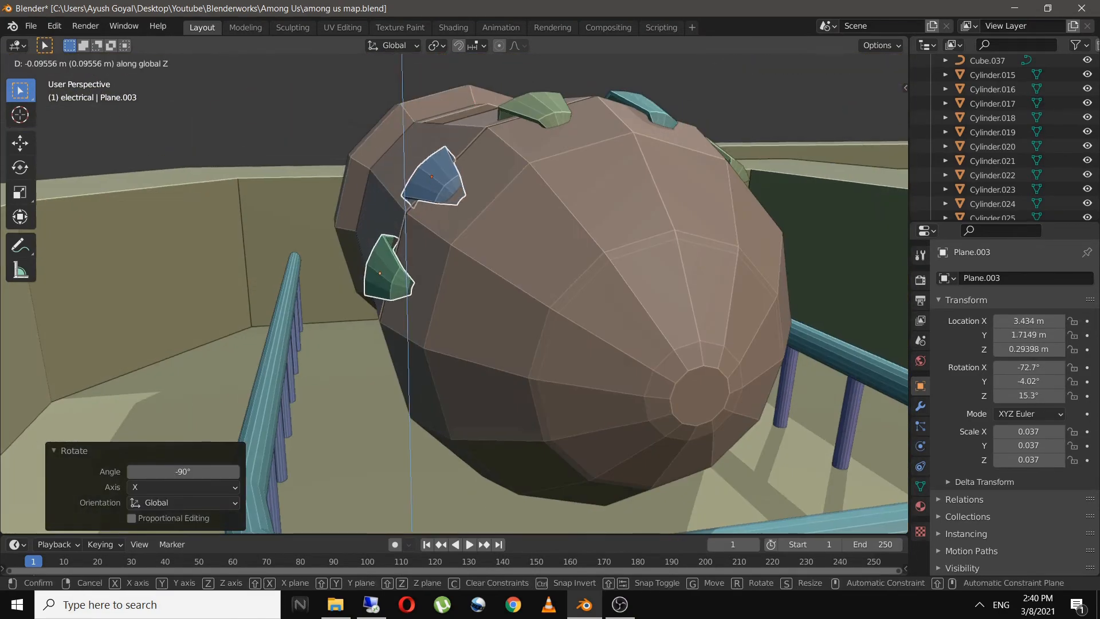
# Lower the two duplicated plates about 0.096 m along Z and fit the lower plate against the hull
pyautogui.click(400, 286)
pyautogui.scroll(5, 453, 293)
pyautogui.moveTo(401, 287); pyautogui.dragTo(550, 252, button='middle')
pyautogui.click(458, 321)
pyautogui.hotkey('ctrl', 'z')
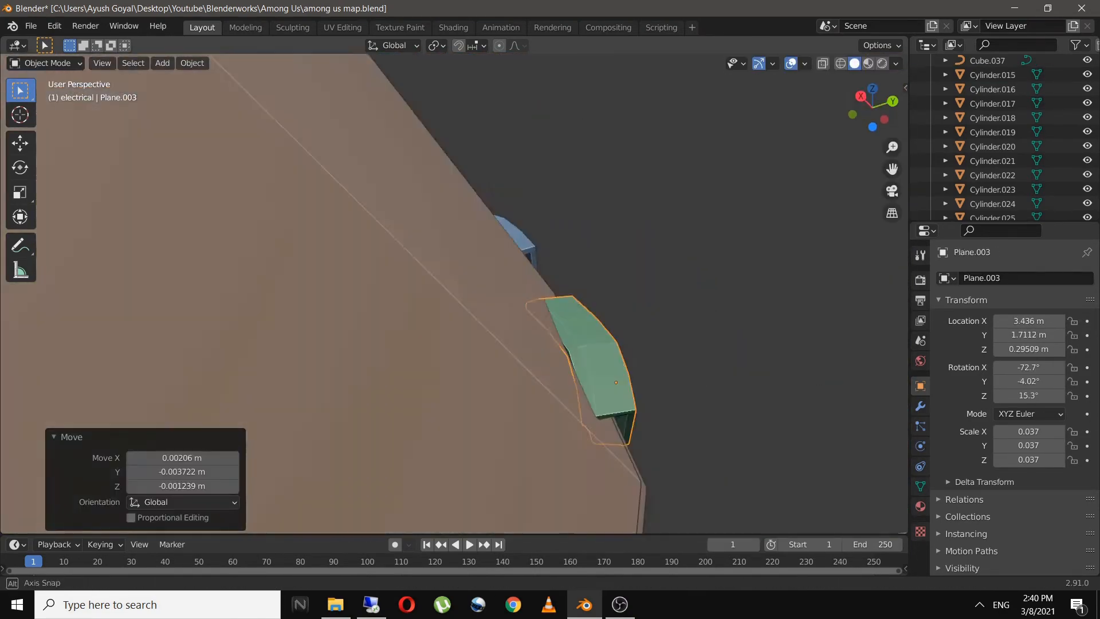
# Save the file and rotate the selected plate by 90° around X
pyautogui.scroll(-8, 453, 293)
pyautogui.hotkey('ctrl', 's')
pyautogui.click(650, 322)
pyautogui.press('r')
pyautogui.press('x')
pyautogui.press('9')
pyautogui.moveTo(802, 327); pyautogui.dragTo(623, 285, button='middle')
pyautogui.press('0')
pyautogui.press('Return')
# Rotate the plate by a further 90° around X to check its orientation on the hull
pyautogui.press('r')
pyautogui.press('x')
pyautogui.press('9')
pyautogui.press('0')
pyautogui.press('Return')
pyautogui.scroll(8, 727, 423)
pyautogui.press('r')
pyautogui.press('x')
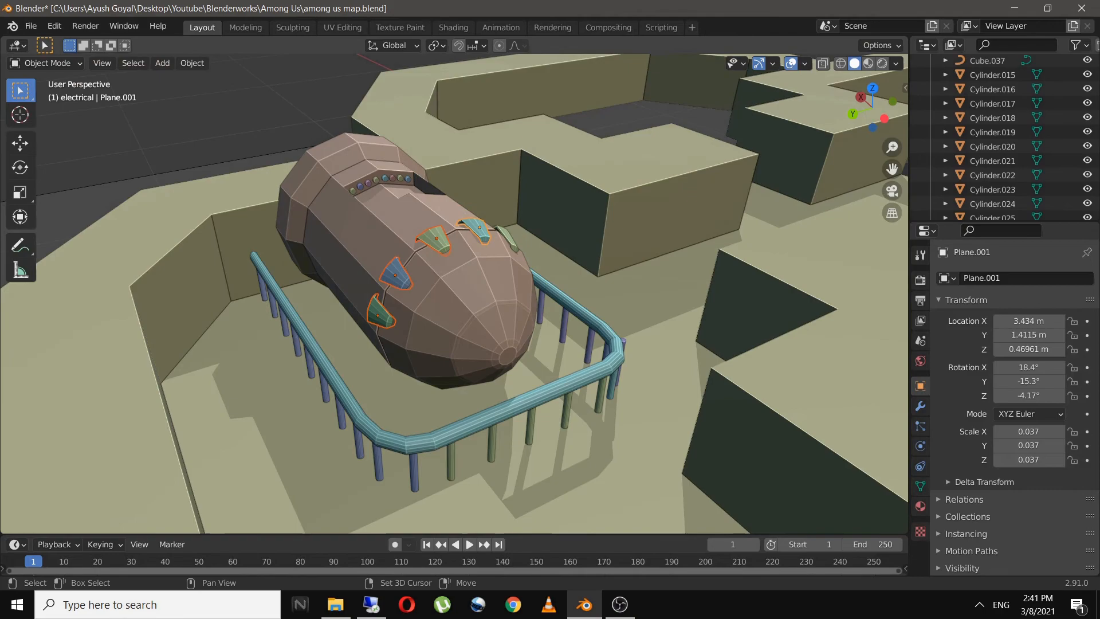
# Save the file and add the hull plates, railing and posts to the selection
pyautogui.hotkey('ctrl', 's')
pyautogui.moveTo(454, 293); pyautogui.dragTo(607, 246, button='middle')
pyautogui.keyDown('shift'); pyautogui.click(491, 307); pyautogui.keyUp('shift')
pyautogui.keyDown('shift'); pyautogui.click(319, 380); pyautogui.keyUp('shift')
pyautogui.keyDown('shift'); pyautogui.click(270, 462); pyautogui.keyUp('shift')
pyautogui.keyDown('shift'); pyautogui.click(633, 422); pyautogui.keyUp('shift')
pyautogui.moveTo(634, 422); pyautogui.dragTo(619, 413, button='middle')
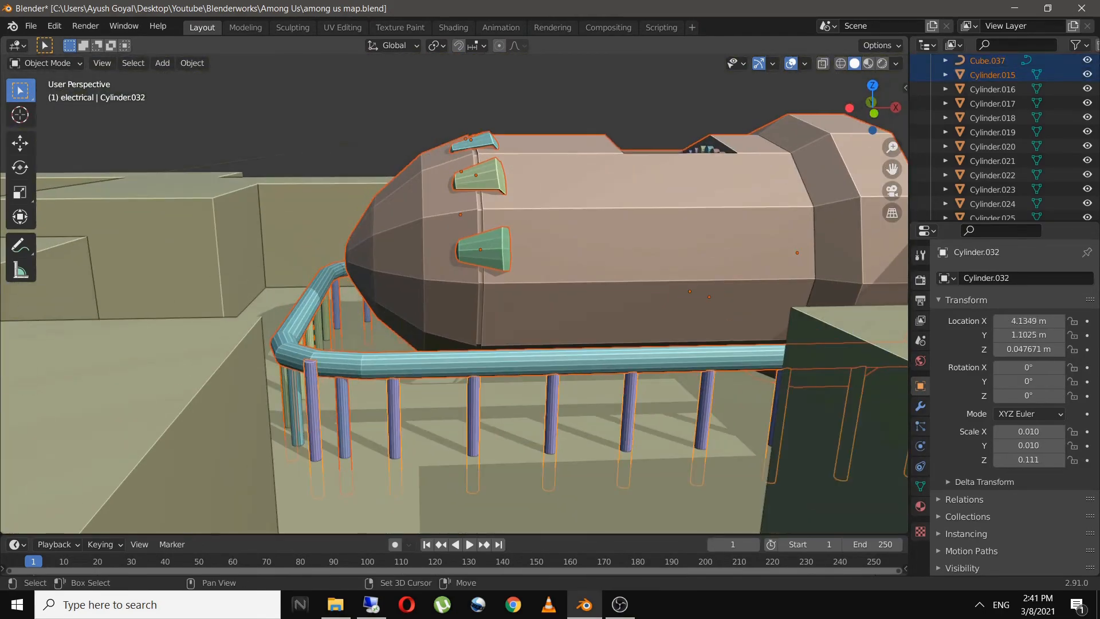
# Open the modifier settings for the engine parts and save the file
pyautogui.moveTo(516, 321); pyautogui.dragTo(287, 355, button='middle')
pyautogui.click(258, 264)
pyautogui.click(612, 378)
pyautogui.click(920, 406)
pyautogui.click(998, 342)
pyautogui.hotkey('ctrl', 's')
pyautogui.click(560, 487)
# Select all the engine's parts together, including the plates, the row of knobs and the railing
pyautogui.moveTo(344, 321); pyautogui.dragTo(516, 366, button='middle')
pyautogui.keyDown('shift'); pyautogui.click(393, 320); pyautogui.keyUp('shift')
pyautogui.moveTo(401, 344); pyautogui.dragTo(550, 309, button='middle')
pyautogui.scroll(4, 454, 294)
pyautogui.keyDown('shift'); pyautogui.click(410, 358); pyautogui.keyUp('shift')
pyautogui.keyDown('shift'); pyautogui.click(379, 379); pyautogui.keyUp('shift')
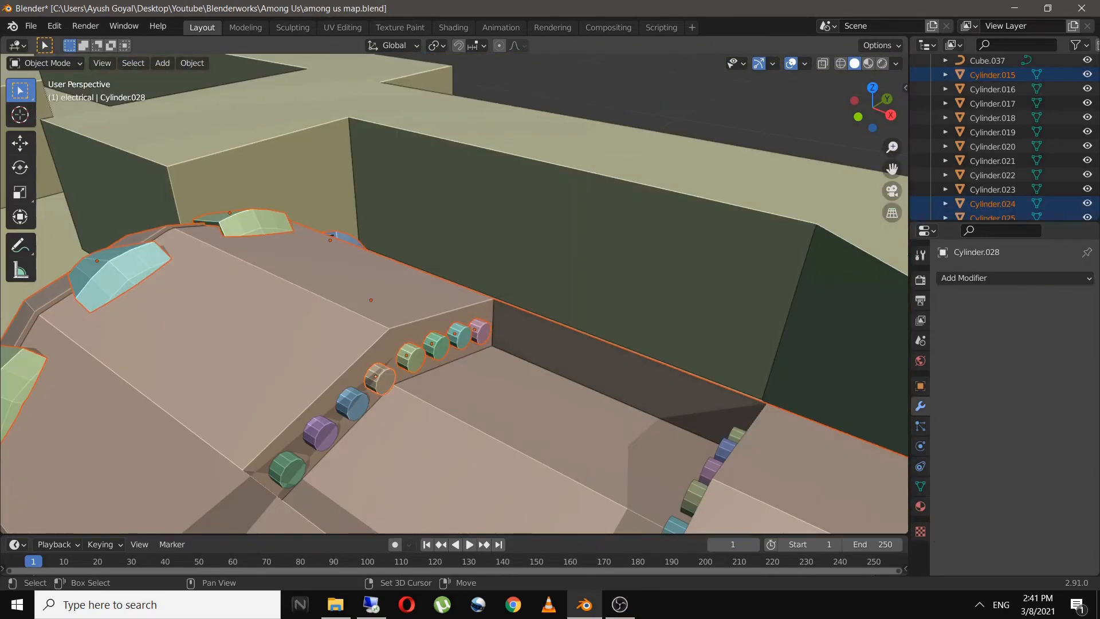
pyautogui.keyDown('shift'); pyautogui.click(352, 403); pyautogui.keyUp('shift')
pyautogui.keyDown('shift'); pyautogui.click(321, 433); pyautogui.keyUp('shift')
pyautogui.keyDown('shift'); pyautogui.click(287, 469); pyautogui.keyUp('shift')
pyautogui.moveTo(401, 343); pyautogui.dragTo(573, 286, button='middle')
pyautogui.scroll(-6, 454, 294)
pyautogui.scroll(2, 454, 294)
pyautogui.keyDown('shift'); pyautogui.click(373, 319); pyautogui.keyUp('shift')
# Move the selected engine, plates, knobs and railing into the reactor collection
pyautogui.press('g')
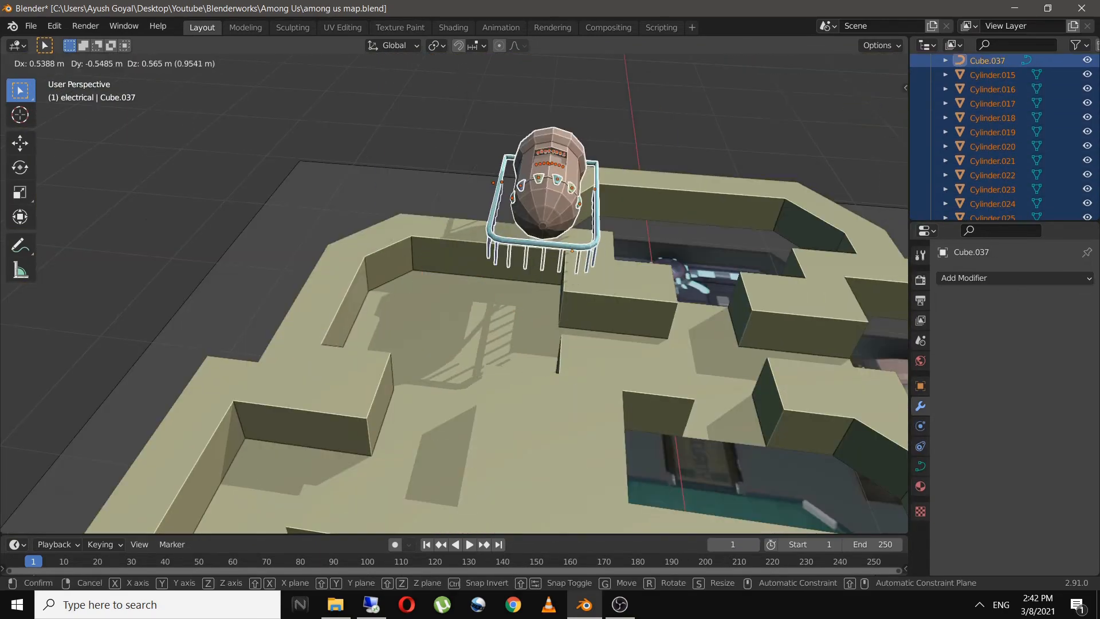
pyautogui.rightClick(544, 229)
pyautogui.press('m')
pyautogui.moveTo(1004, 221); pyautogui.dragTo(1004, 393)
pyautogui.scroll(8, 1004, 229)
pyautogui.click(930, 106)
# Duplicate the whole engine assembly along Y onto the second engine in the reference image and save the file
pyautogui.press('KP_7')
pyautogui.scroll(-4, 454, 294)
pyautogui.keyDown('shift'); pyautogui.moveTo(476, 355); pyautogui.dragTo(478, 173, button='middle'); pyautogui.keyUp('shift')
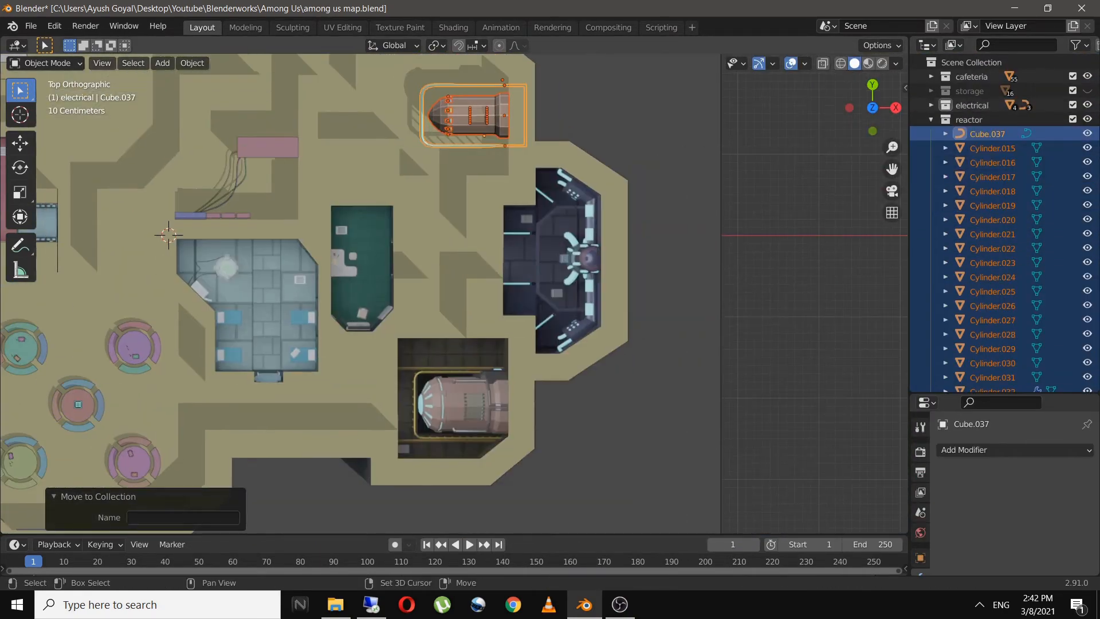
pyautogui.hotkey('shift', 'd')
pyautogui.press('y')
pyautogui.click(475, 401)
pyautogui.hotkey('ctrl', 's')
# Examine the map mesh around the copied engine in Edit Mode and save the file
pyautogui.moveTo(475, 373); pyautogui.dragTo(630, 258, button='middle')
pyautogui.scroll(4, 455, 295)
pyautogui.click(401, 355)
pyautogui.press('Tab')
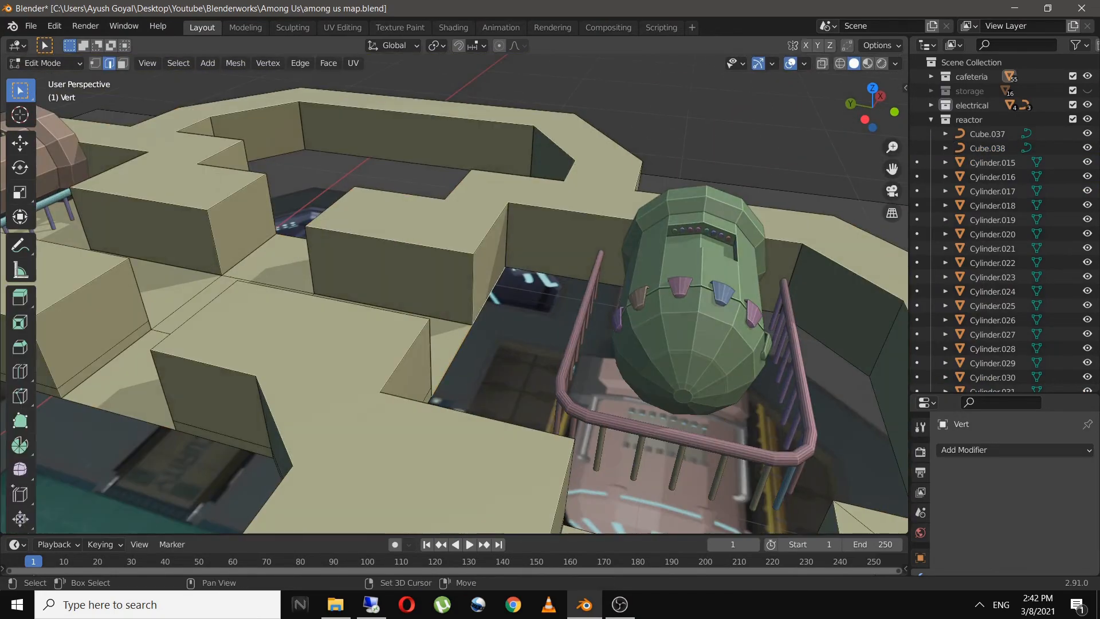
pyautogui.moveTo(458, 287); pyautogui.dragTo(373, 230, button='middle')
pyautogui.press('Tab')
pyautogui.scroll(-4, 454, 295)
pyautogui.hotkey('ctrl', 's')
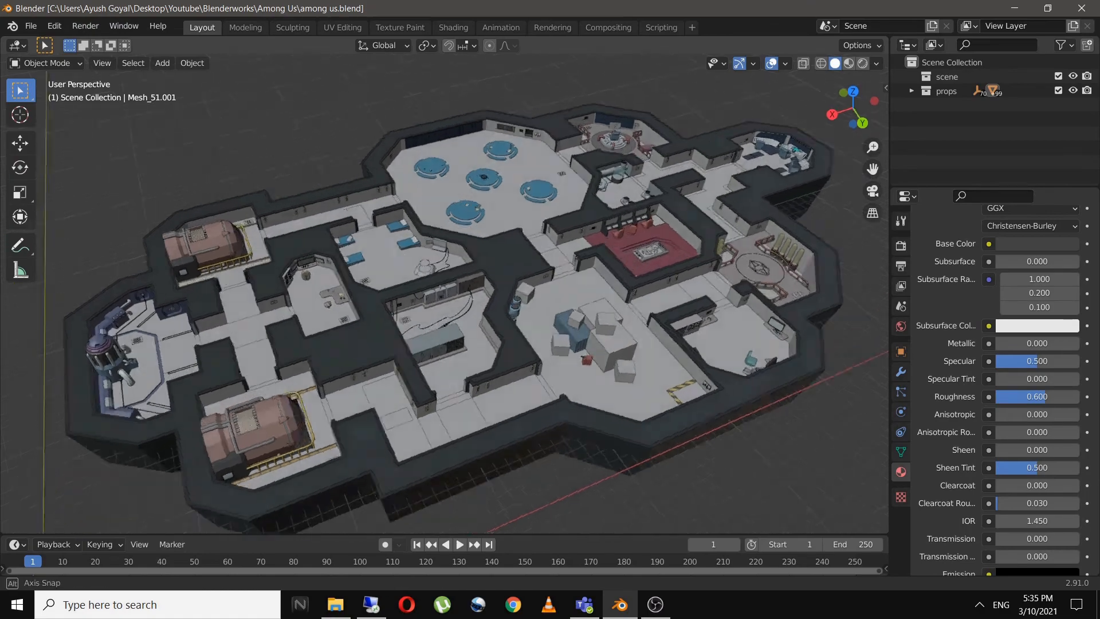
# Examine the finished map's rooms, storage crates and props in among us.blend
pyautogui.scroll(4, 444, 294)
pyautogui.moveTo(445, 294); pyautogui.dragTo(447, 238, button='middle')
pyautogui.scroll(5, 445, 294)
pyautogui.keyDown('shift'); pyautogui.moveTo(444, 294); pyautogui.dragTo(422, 301, button='middle'); pyautogui.keyUp('shift')
pyautogui.keyDown('shift'); pyautogui.moveTo(687, 320); pyautogui.dragTo(189, 217, button='middle'); pyautogui.keyUp('shift')
pyautogui.scroll(-3, 445, 293)
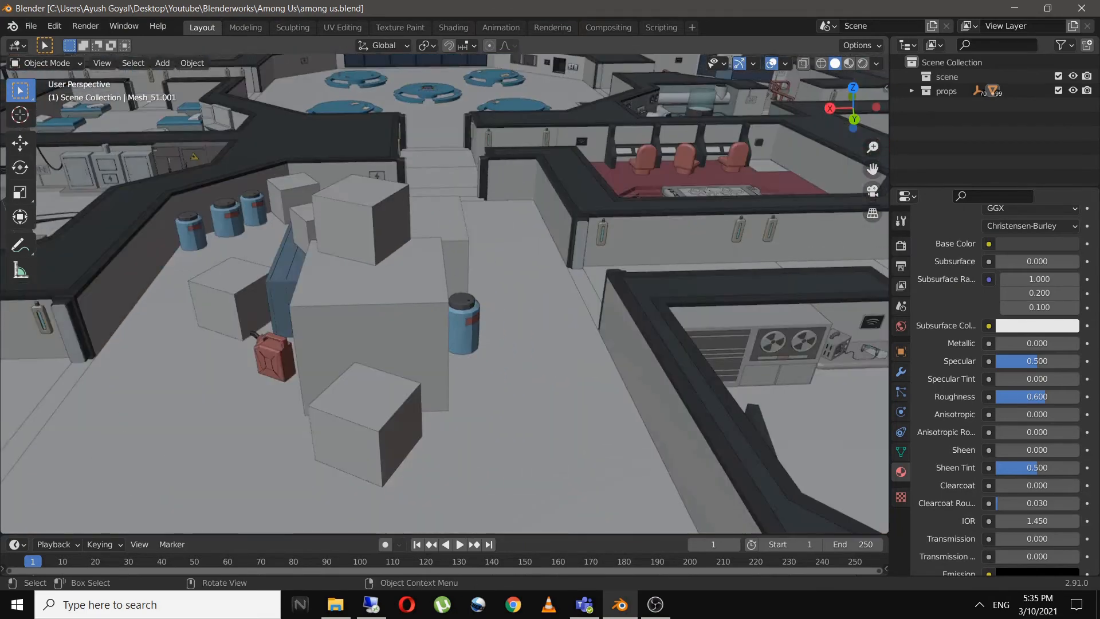
pyautogui.scroll(1, 444, 294)
pyautogui.moveTo(445, 294); pyautogui.dragTo(579, 221, button='middle')
pyautogui.scroll(-5, 444, 293)
pyautogui.scroll(-2, 444, 294)
# Set the world background color to black while previewing materials, and return the viewport to solid shading
pyautogui.click(849, 63)
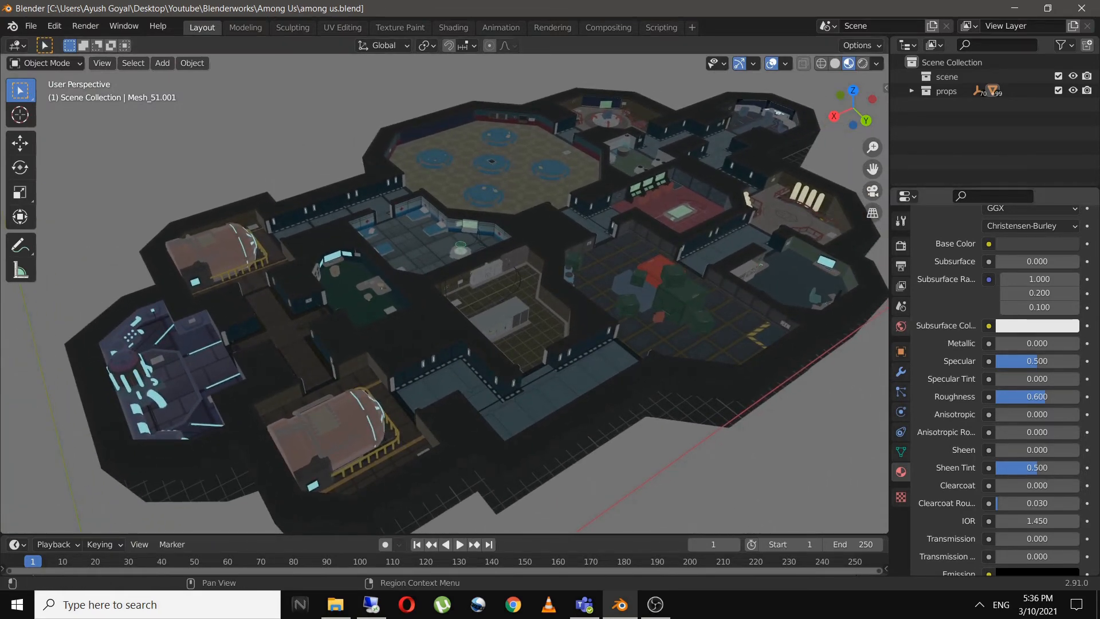
pyautogui.click(901, 326)
pyautogui.click(1037, 337)
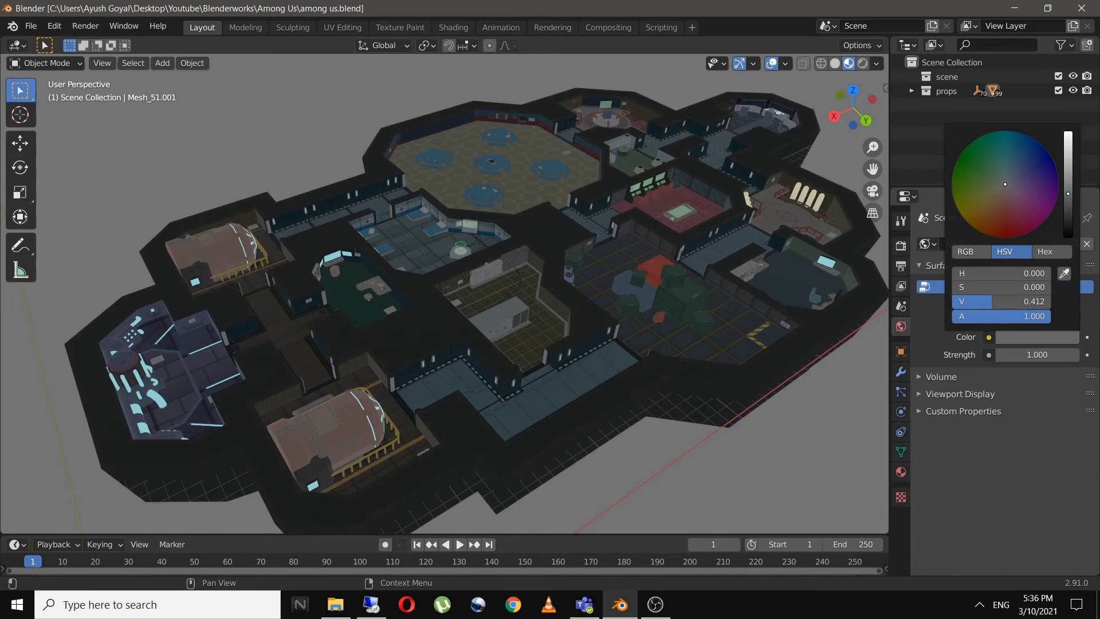
pyautogui.moveTo(1001, 301); pyautogui.dragTo(955, 301)
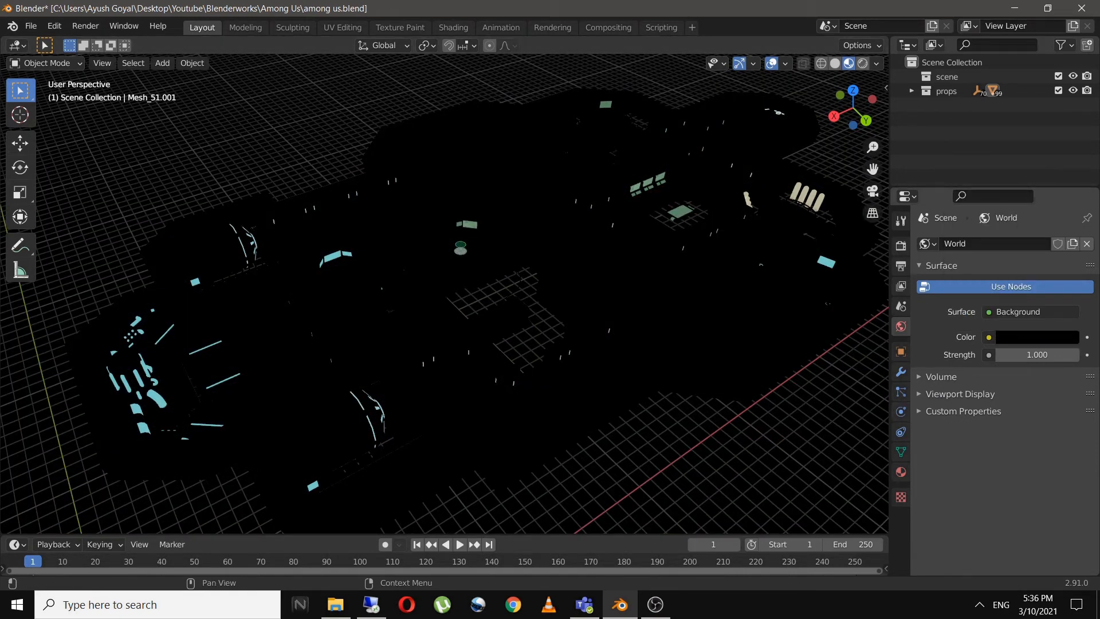
pyautogui.press('z')
pyautogui.press('6')
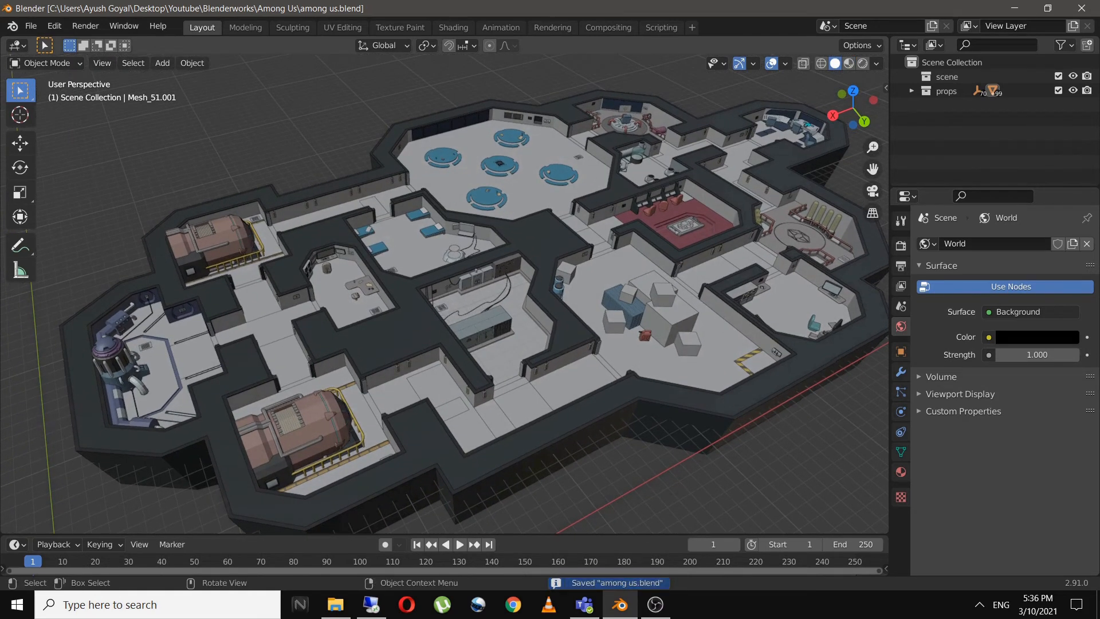
# Add an area light to the scene and set its shape to Disk
pyautogui.click(162, 63)
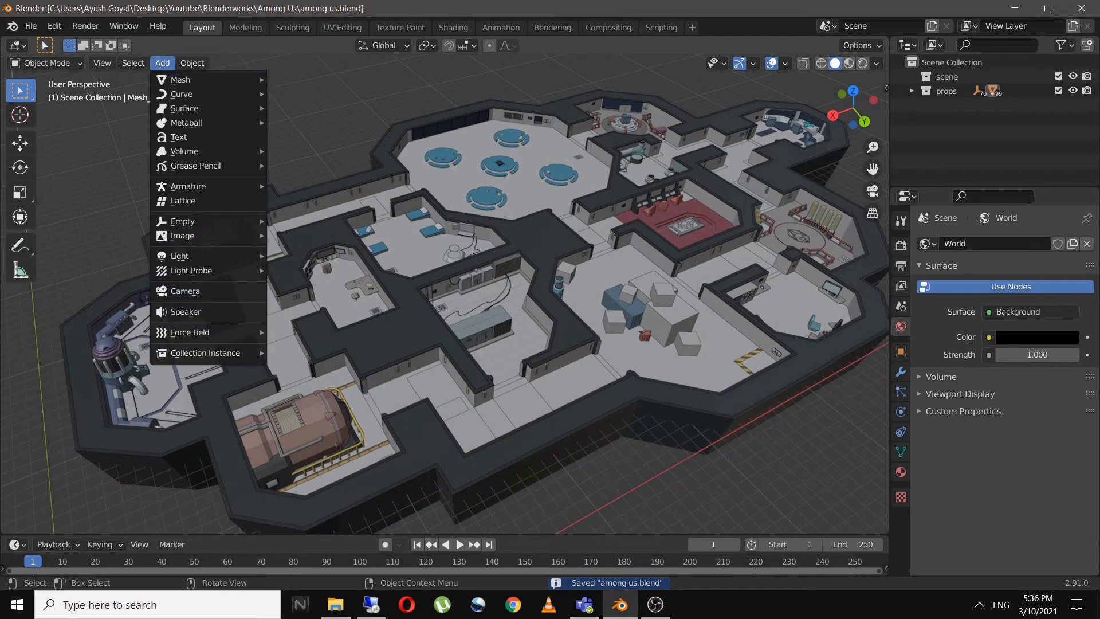
pyautogui.moveTo(212, 256)
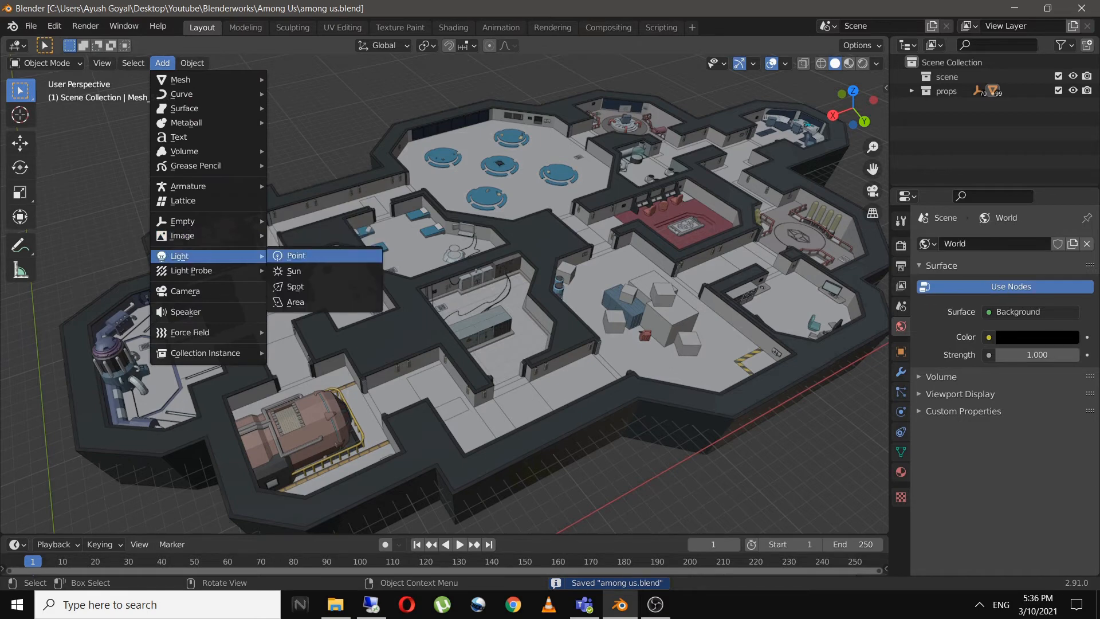
pyautogui.click(295, 302)
pyautogui.click(900, 411)
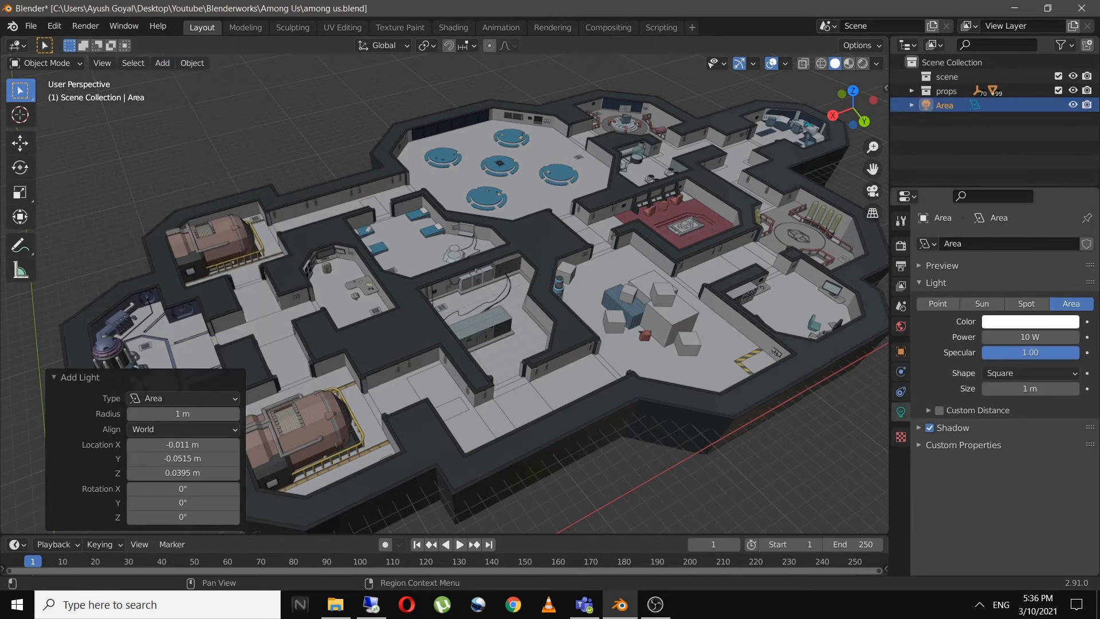
pyautogui.click(1029, 373)
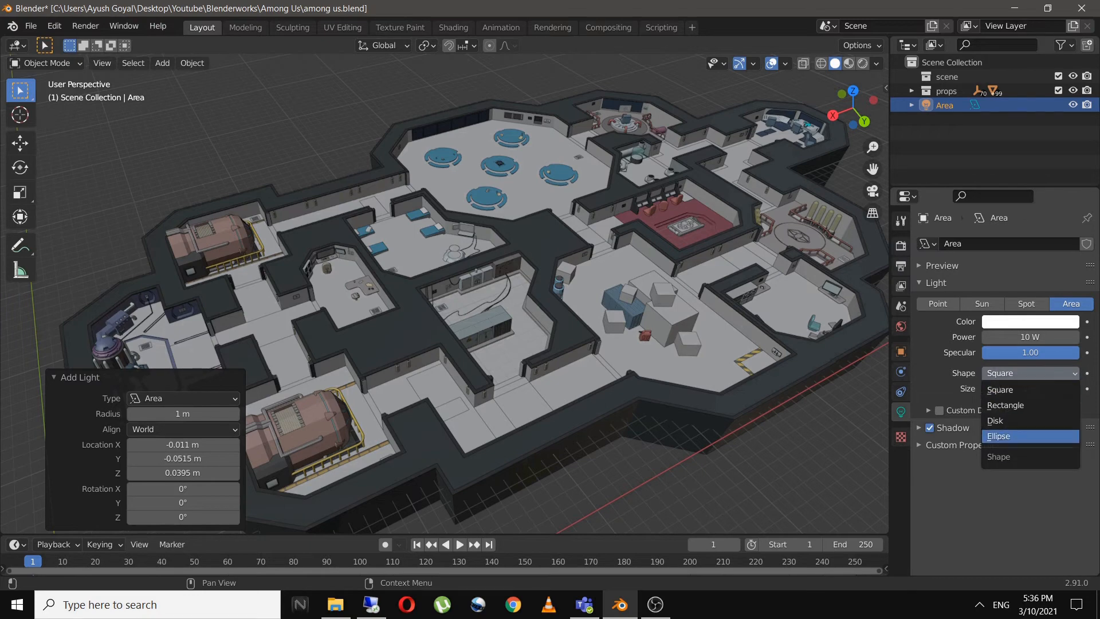
pyautogui.click(1002, 420)
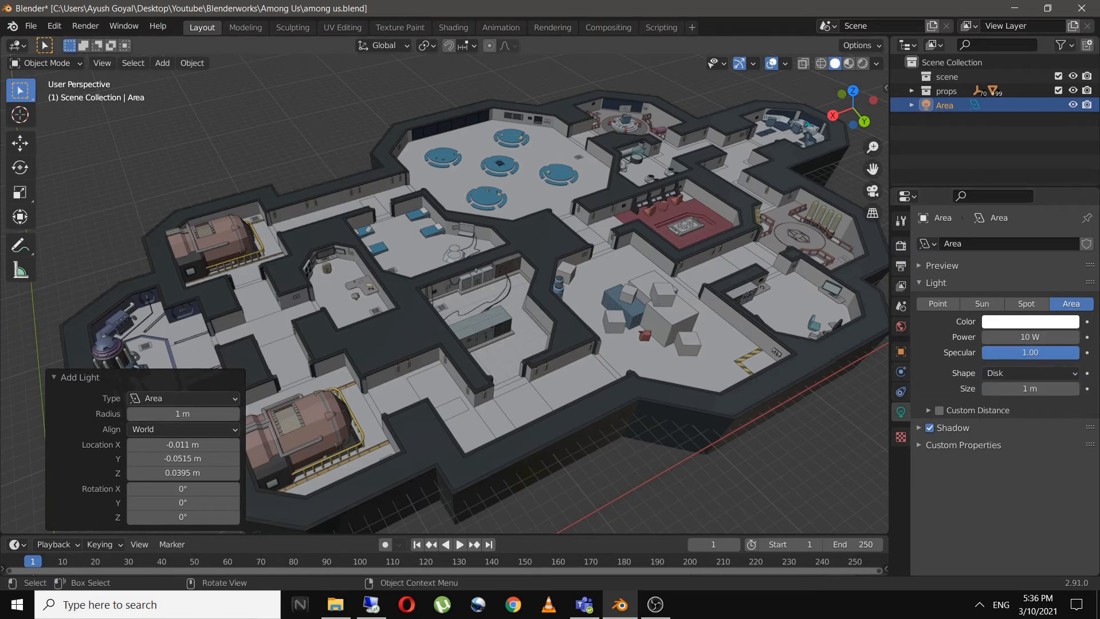
# Raise the area light about 20.9 m along Z and set its size to 20 m
pyautogui.scroll(-6, 447, 303)
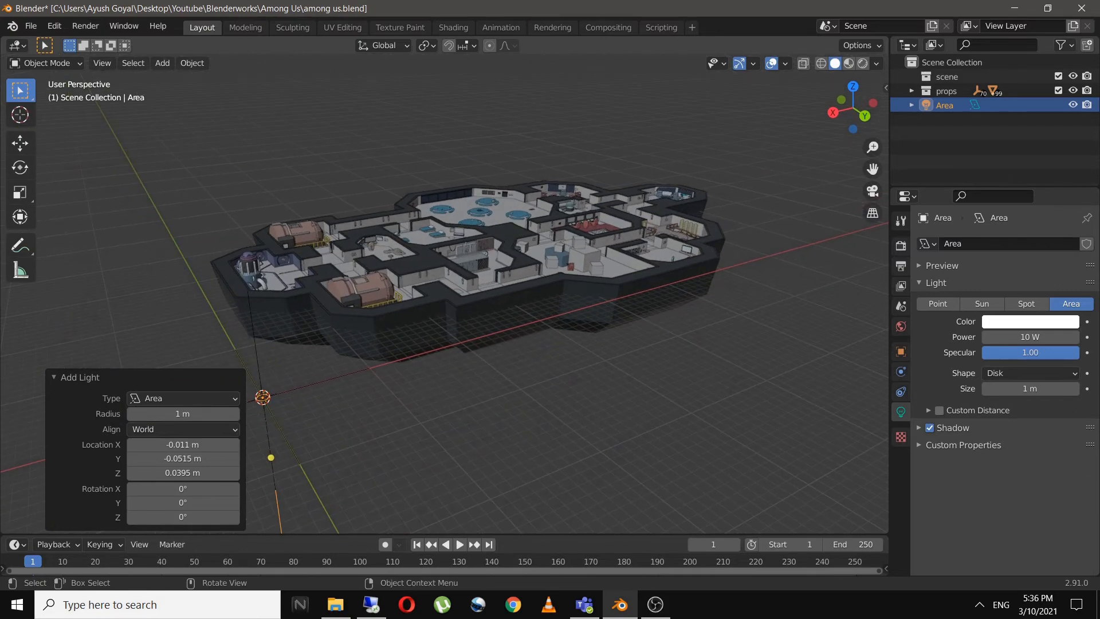
pyautogui.press('g')
pyautogui.press('z')
pyautogui.click(424, 166)
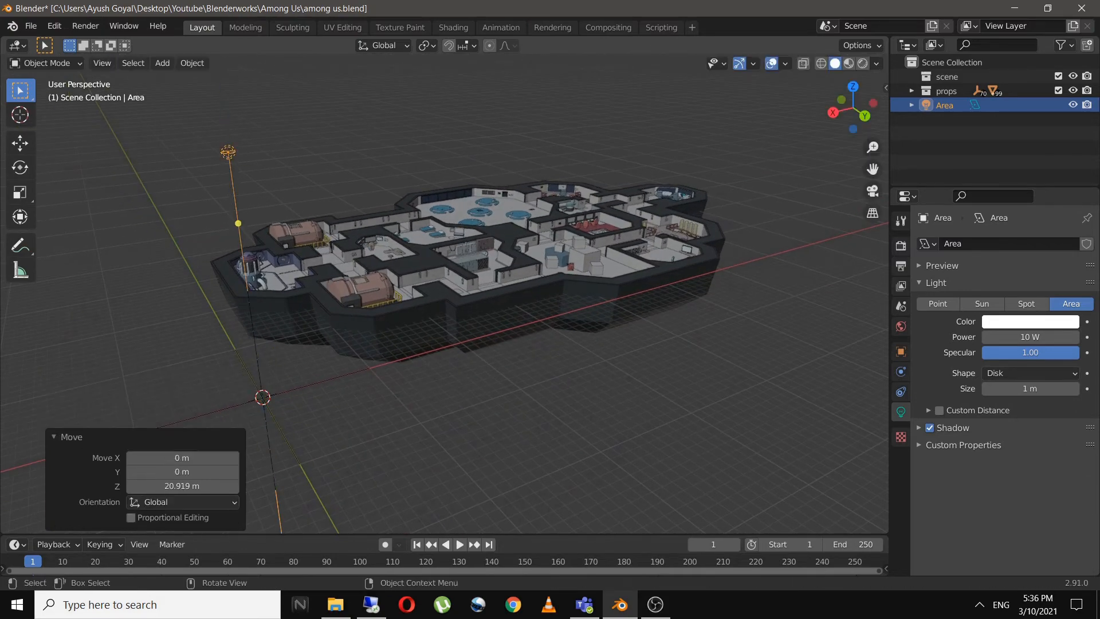
pyautogui.moveTo(424, 166); pyautogui.dragTo(389, 218, button='middle')
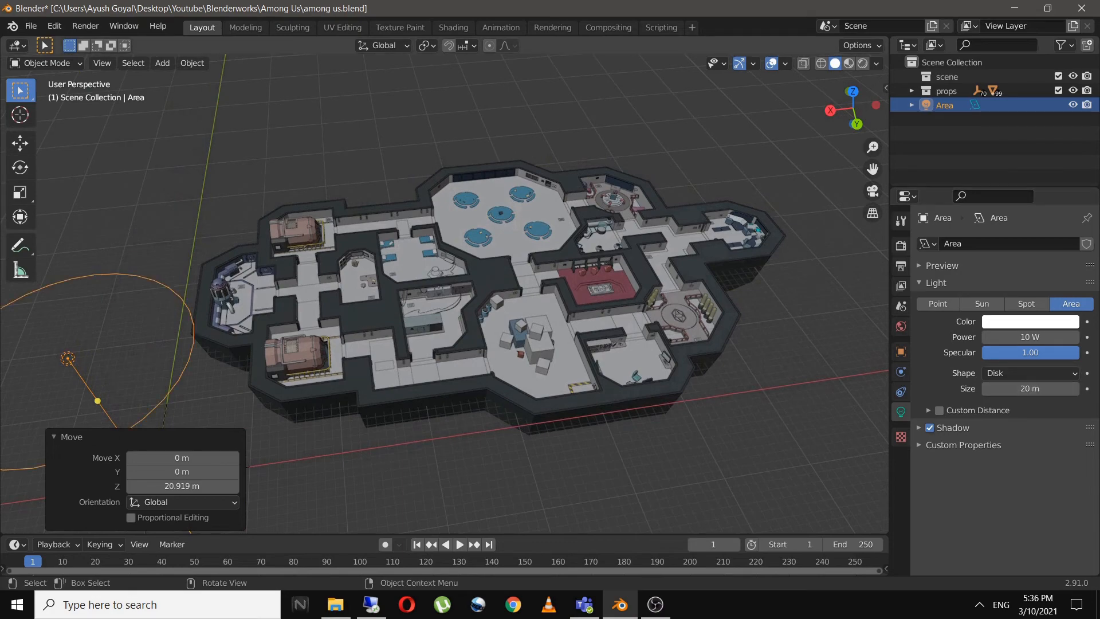
# Move the area light in top view about -2.13 m along X and -24.67 m along Y, over the reactor room
pyautogui.press('KP_7')
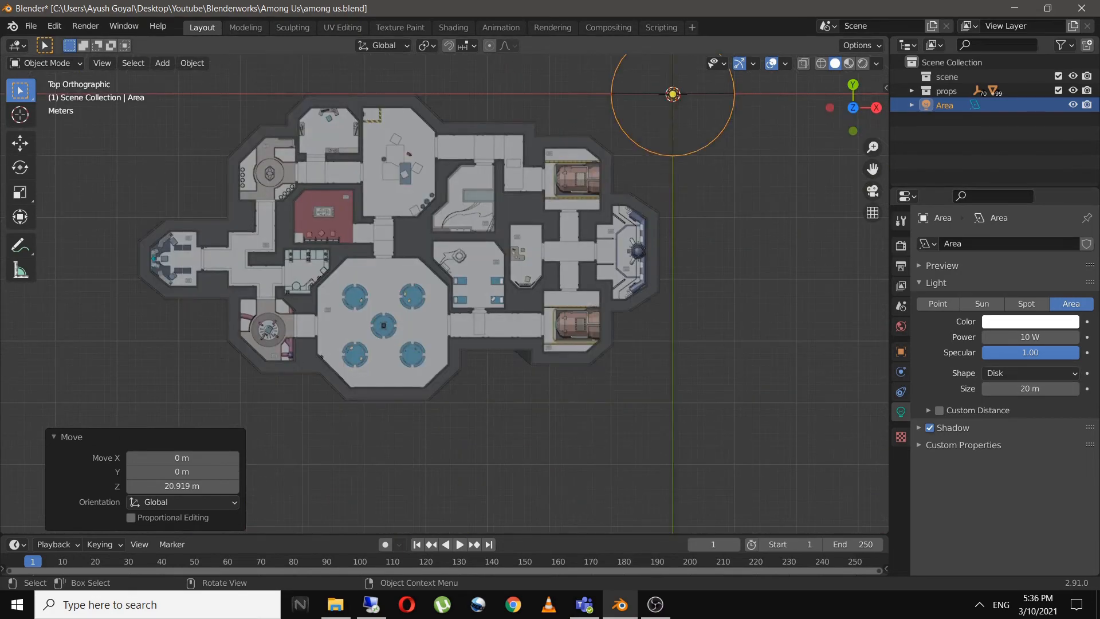
pyautogui.press('g')
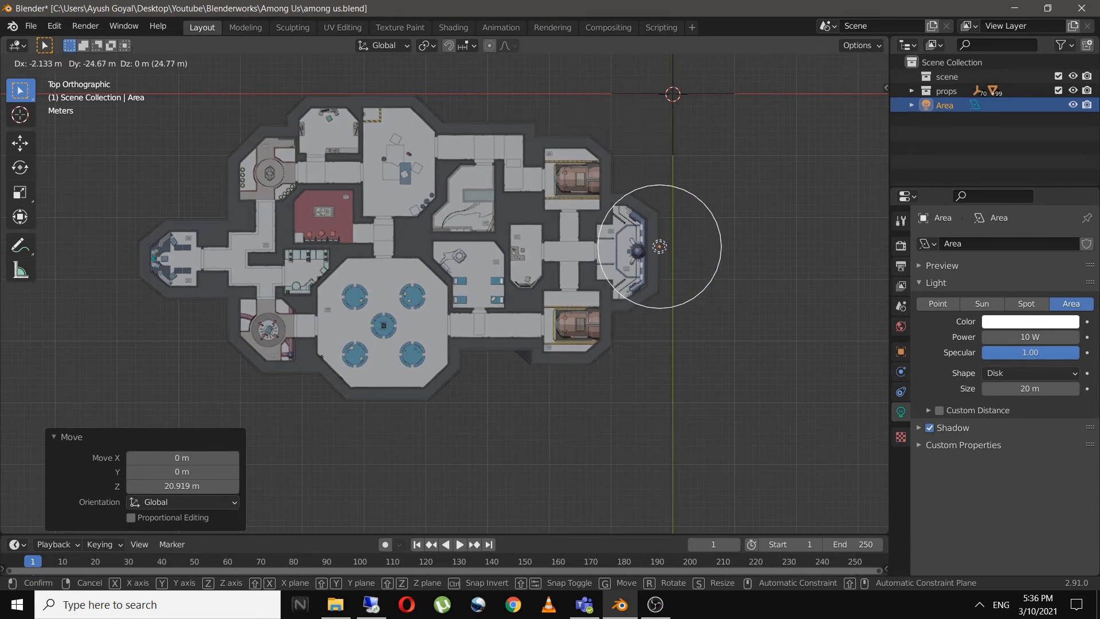
pyautogui.click(659, 246)
pyautogui.moveTo(659, 246); pyautogui.dragTo(826, 322, button='middle')
pyautogui.scroll(1, 866, 265)
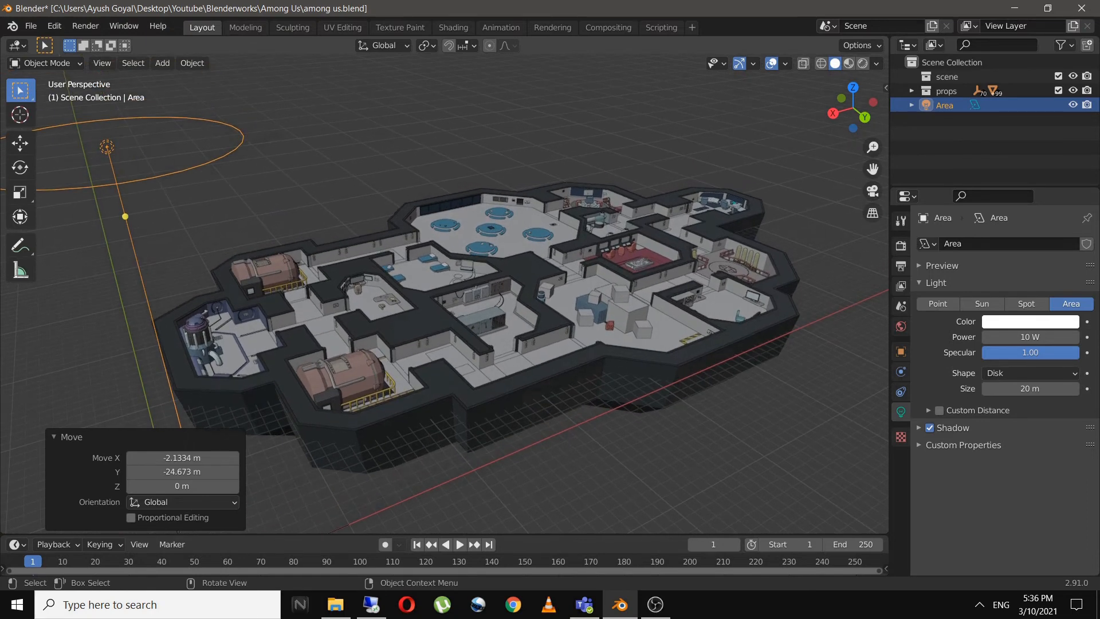
# Rotate the area light about 59° toward the map, set its power to 2000 W and save the file
pyautogui.press('r')
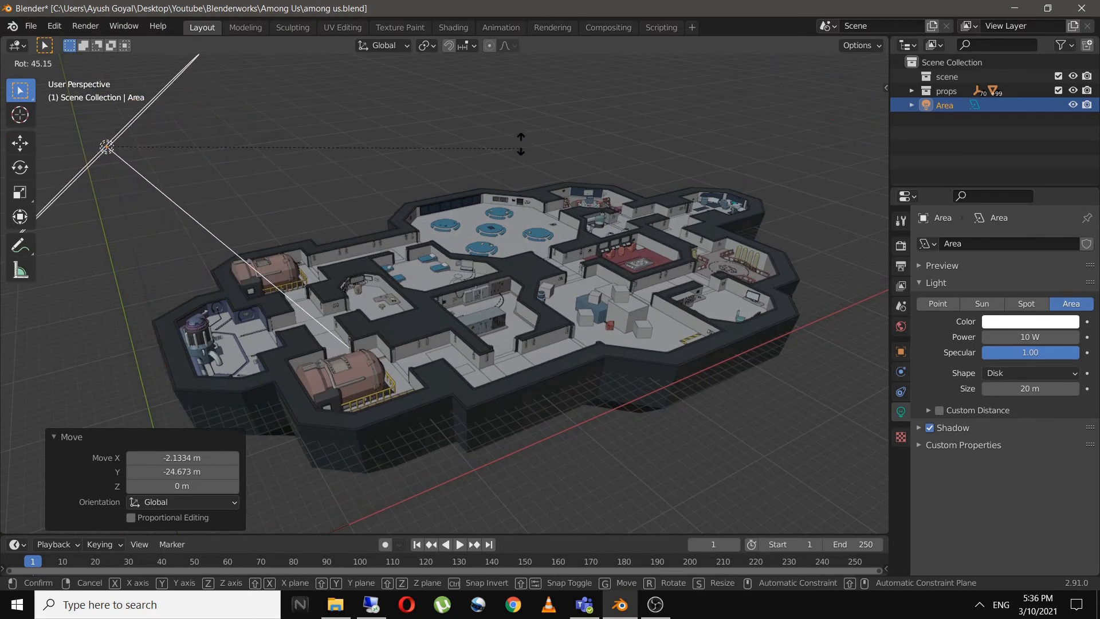
pyautogui.click(400, 92)
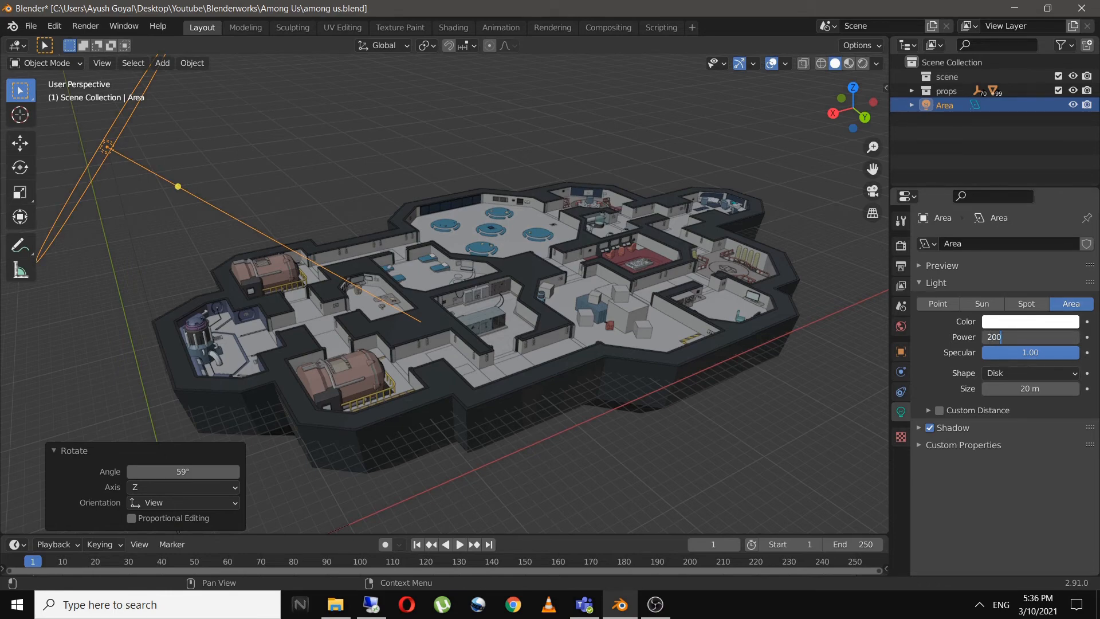
pyautogui.hotkey('ctrl', 's')
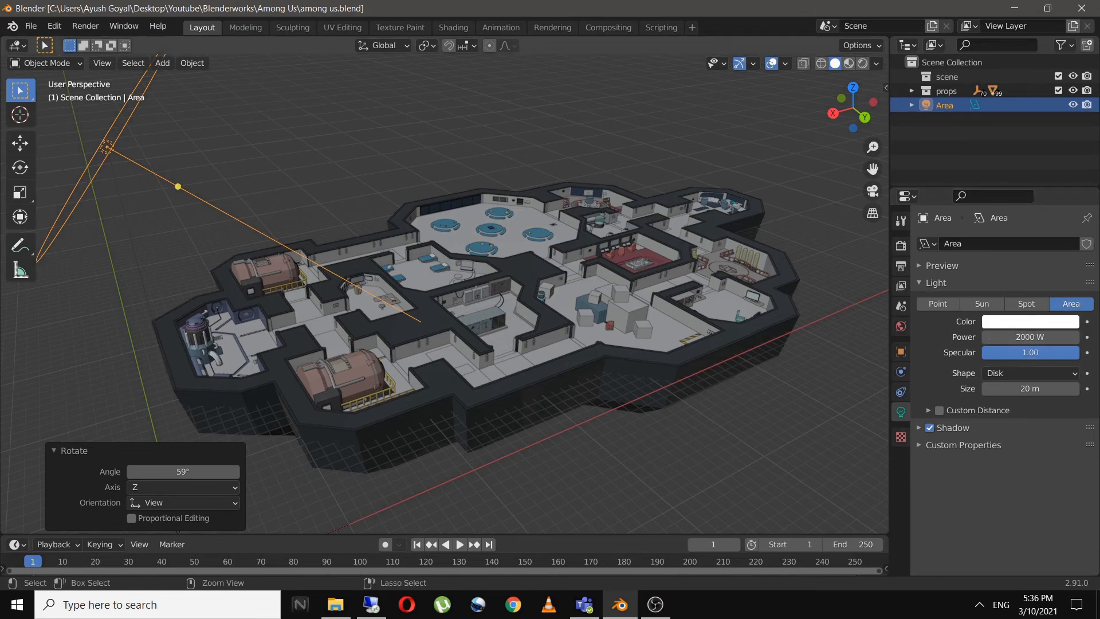
# Show the scene in Material Preview and set the area light's power to 20000 W
pyautogui.press('z')
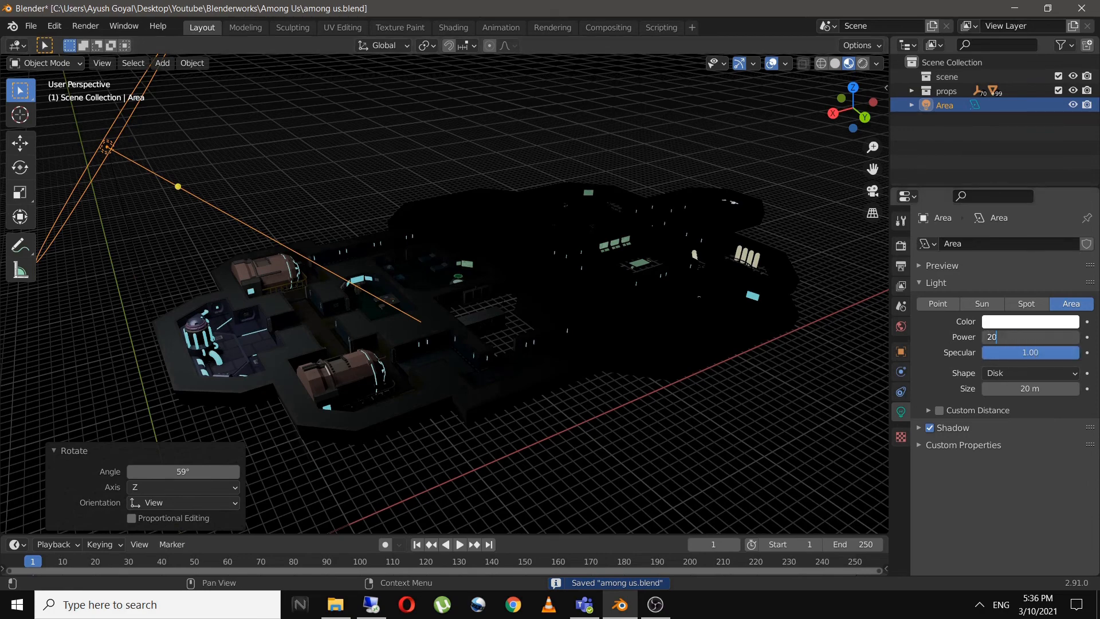
pyautogui.write('00')
pyautogui.press('Return')
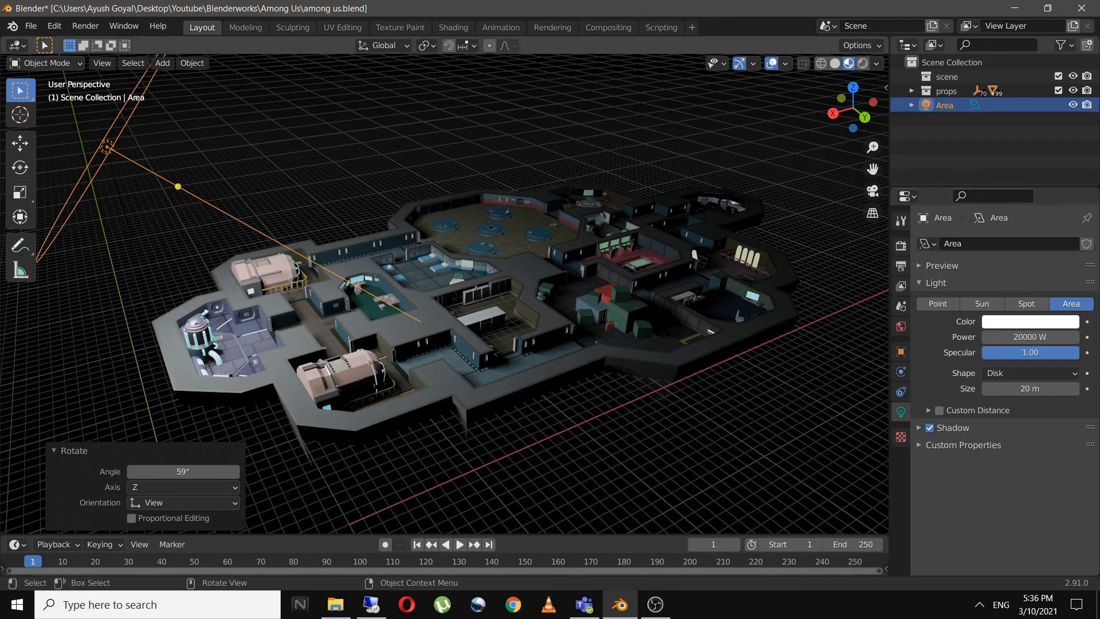
# Move the area light about -3.31 m along X
pyautogui.moveTo(521, 213); pyautogui.dragTo(515, 213, button='middle')
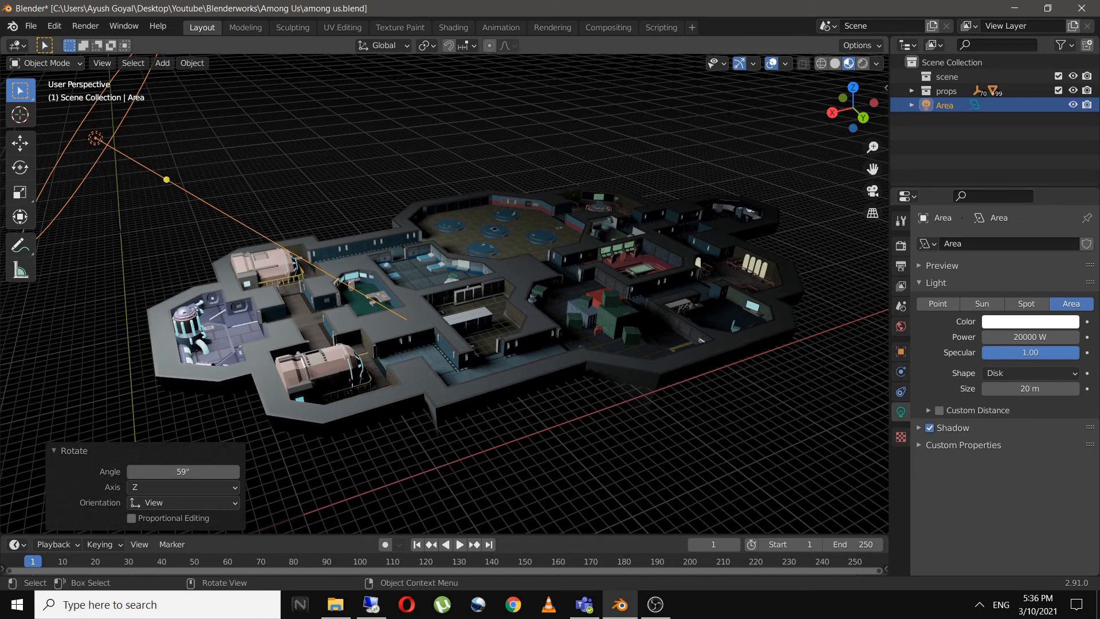
pyautogui.press('g')
pyautogui.press('x')
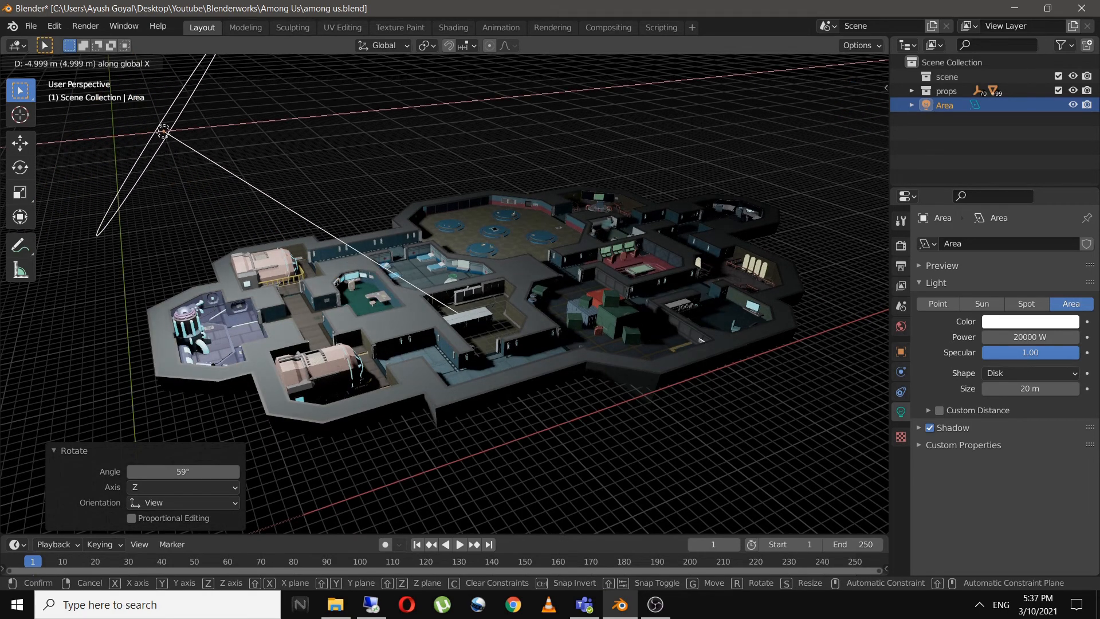
pyautogui.click(513, 213)
pyautogui.moveTo(514, 213); pyautogui.dragTo(498, 210, button='middle')
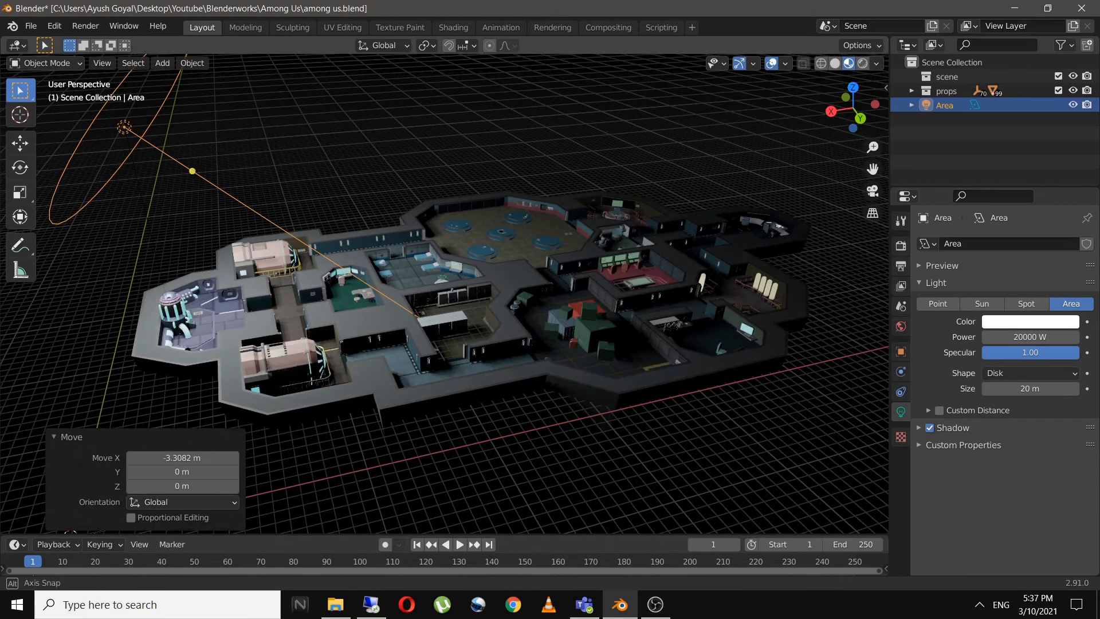
# Duplicate the area light about -68.1 m along X and rotate the copy 180° about Z
pyautogui.press('KP_7')
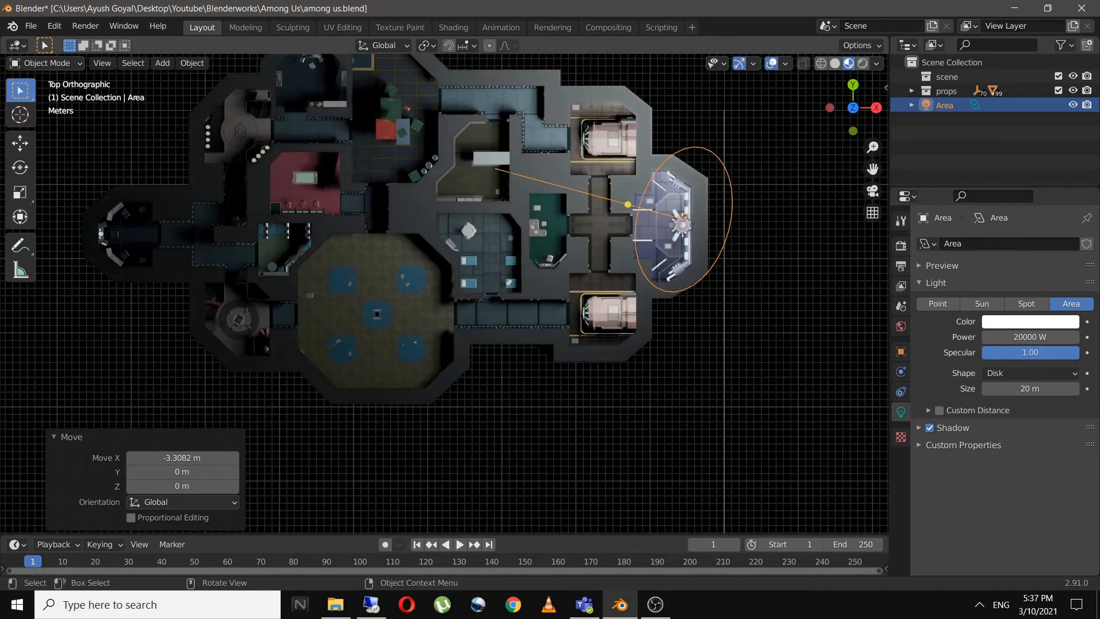
pyautogui.hotkey('shift', 'd')
pyautogui.press('x')
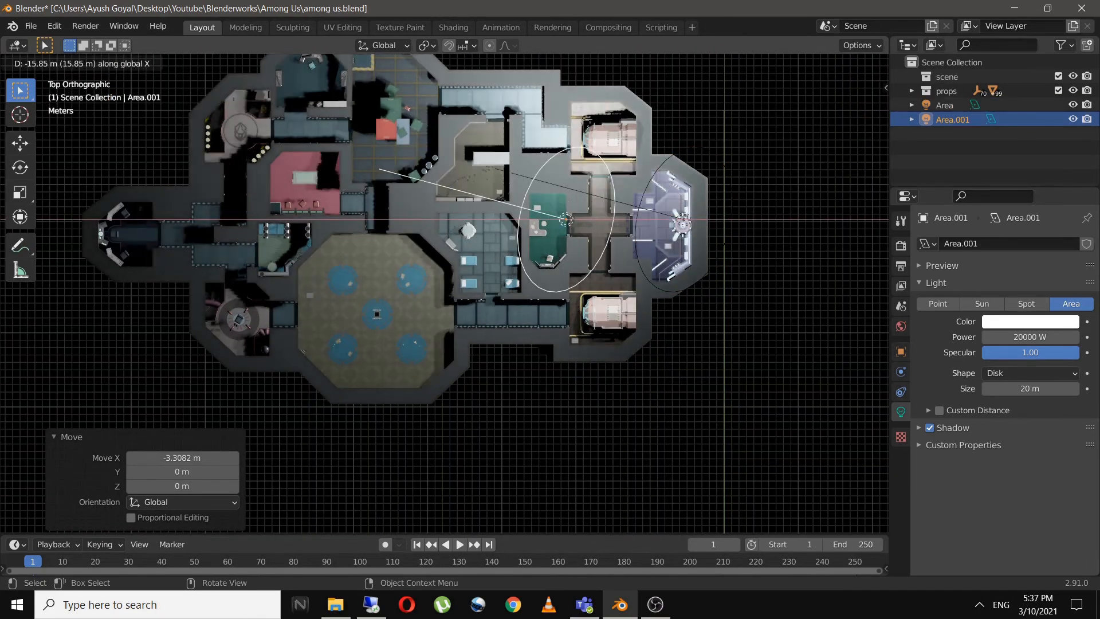
pyautogui.press('Return')
pyautogui.write('r180')
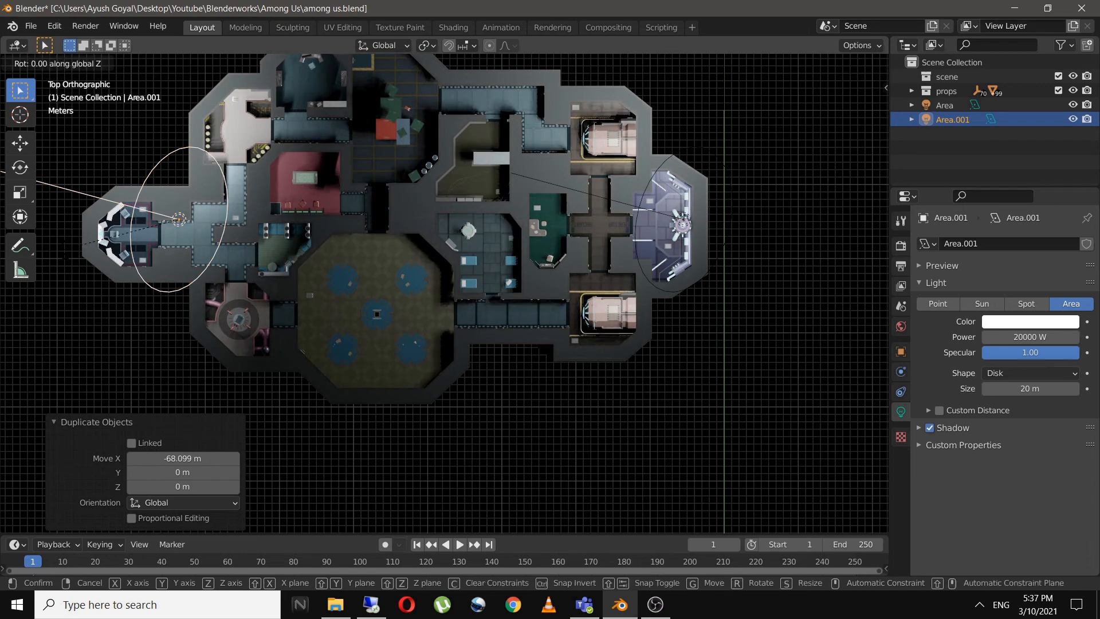
pyautogui.press('Return')
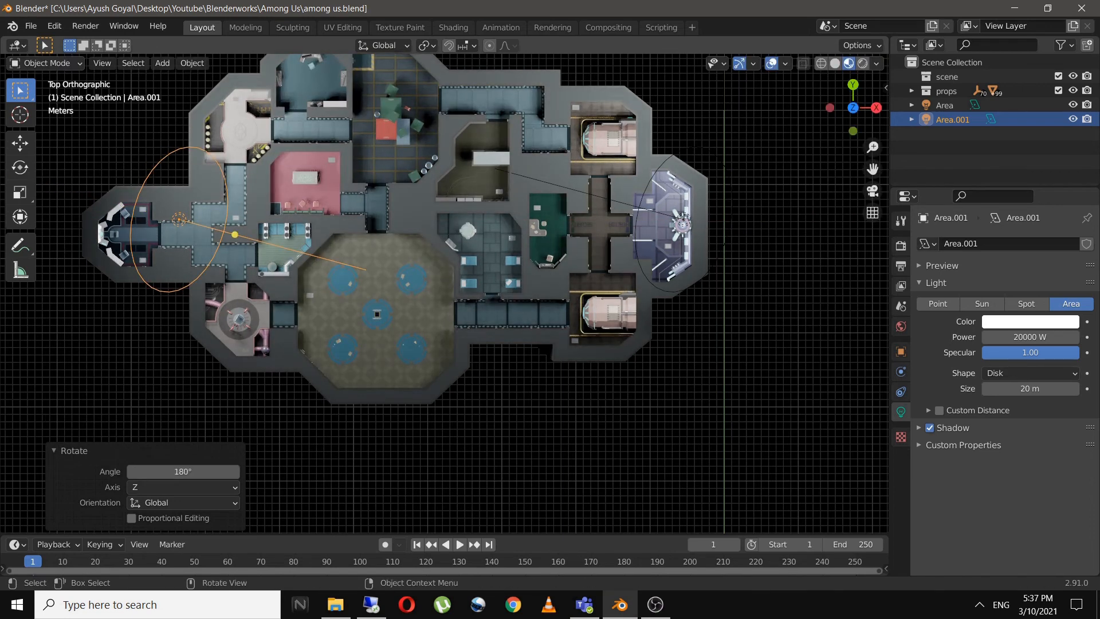
# Move the copied light in top view about -9.74 m along X and 2.09 m along Y, over the navigation room
pyautogui.press('g')
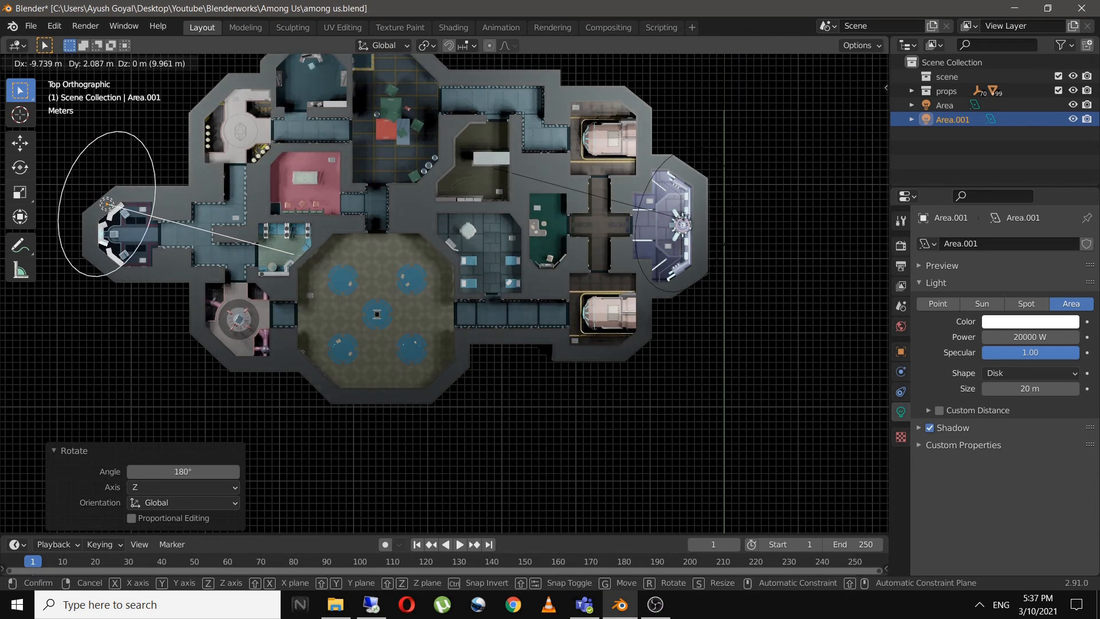
pyautogui.press('Return')
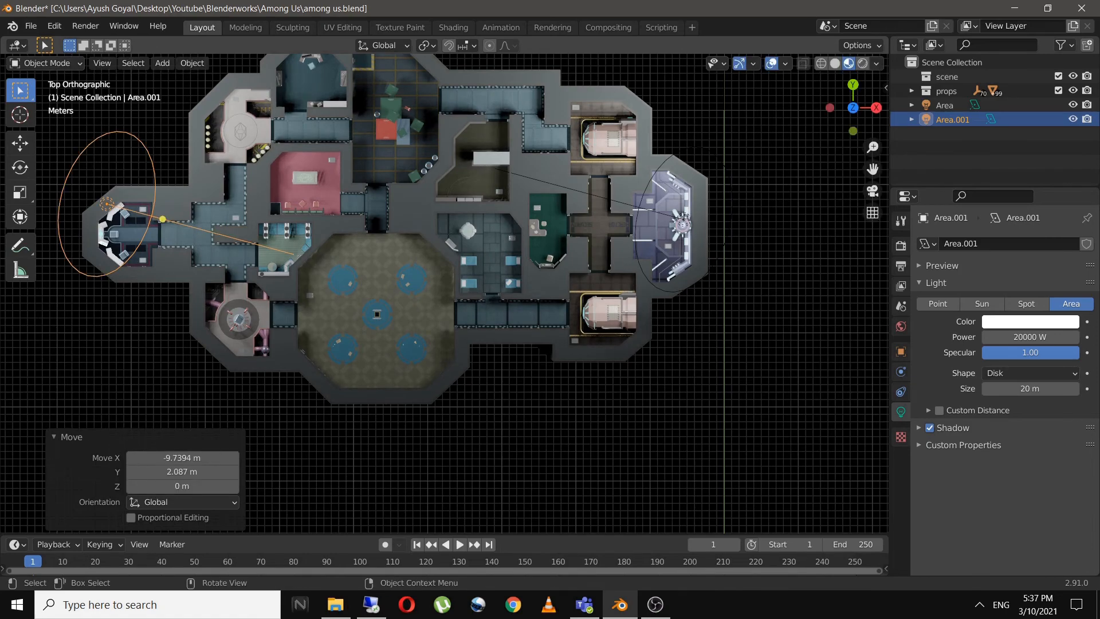
pyautogui.click(573, 424)
pyautogui.moveTo(572, 424); pyautogui.dragTo(613, 458, button='middle')
pyautogui.press('KP_7')
pyautogui.scroll(-1, 591, 400)
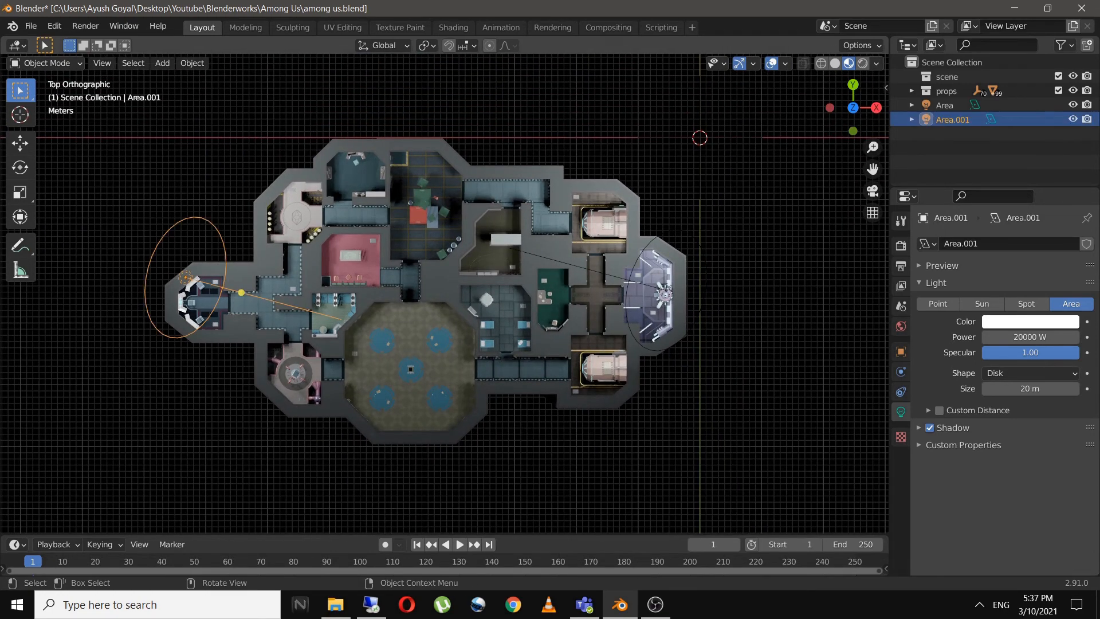
# Rotate the copied light about 12° in top view and shift it slightly over the navigation room
pyautogui.press('r')
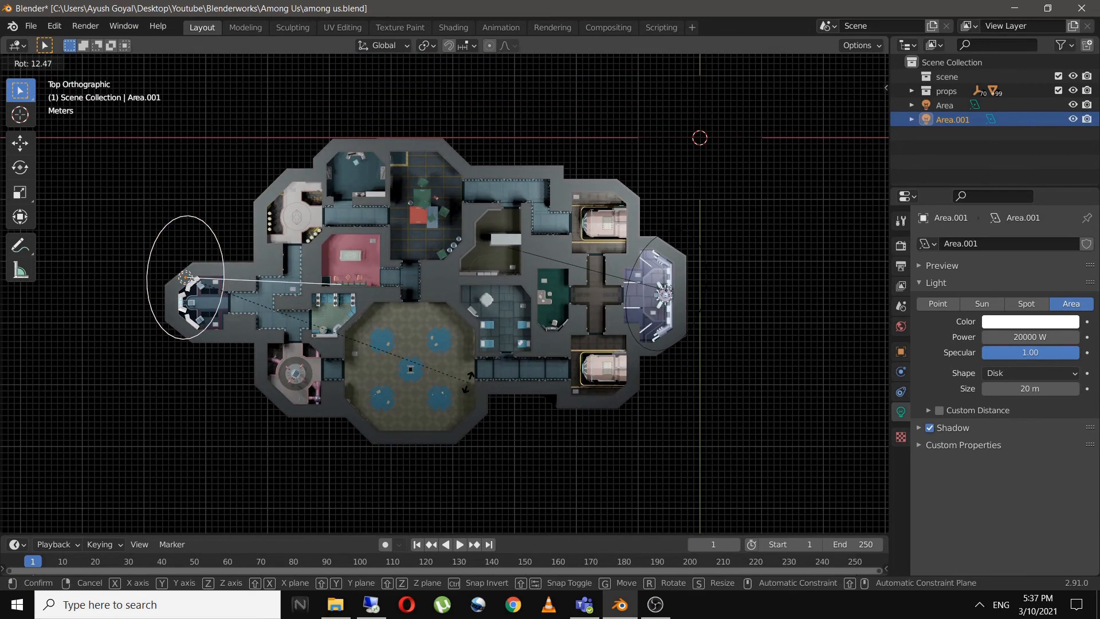
pyautogui.click(252, 286)
pyautogui.press('g')
pyautogui.click(266, 316)
# Rotate the reactor-side area light slightly, move it about -2.97 m along X and 0.19 m along Y, and save the file
pyautogui.click(665, 292)
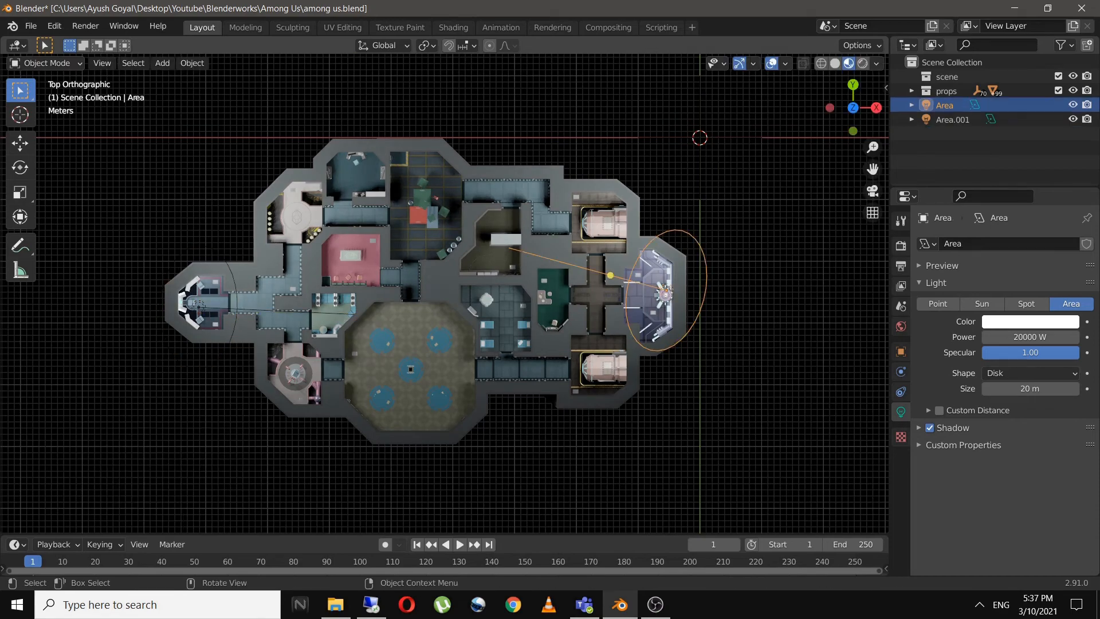
pyautogui.press('r')
pyautogui.click(662, 286)
pyautogui.press('g')
pyautogui.click(646, 286)
pyautogui.moveTo(646, 286); pyautogui.dragTo(441, 201, button='middle')
pyautogui.scroll(5, 441, 201)
pyautogui.hotkey('ctrl', 's')
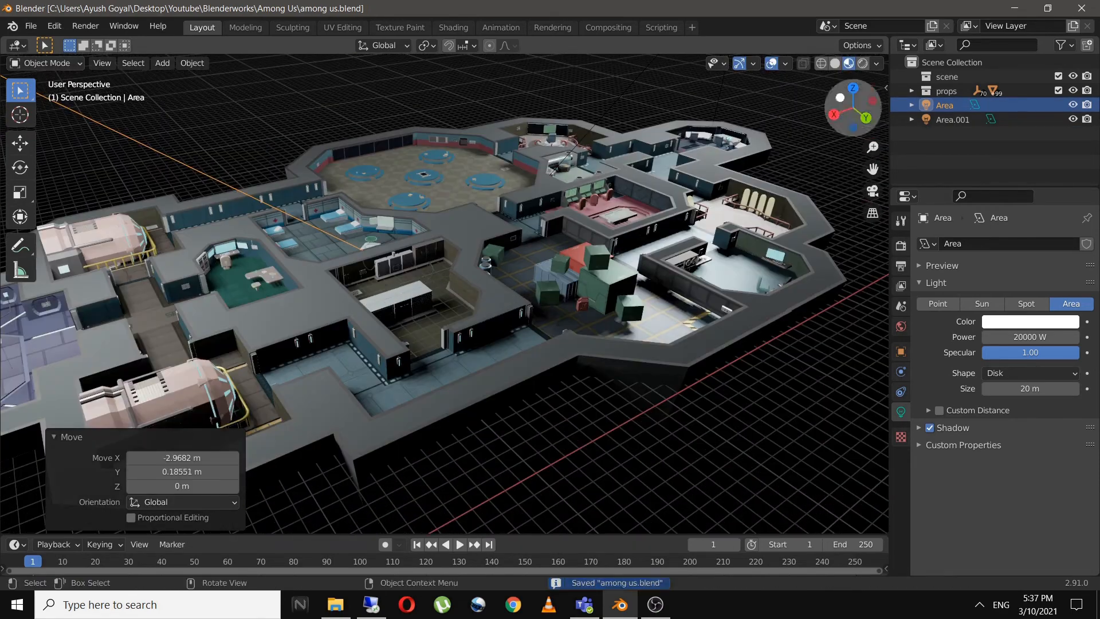
# Show the scene in Rendered shading and set the render engine to Cycles
pyautogui.click(862, 64)
pyautogui.moveTo(630, 252); pyautogui.dragTo(658, 255, button='middle')
pyautogui.click(901, 246)
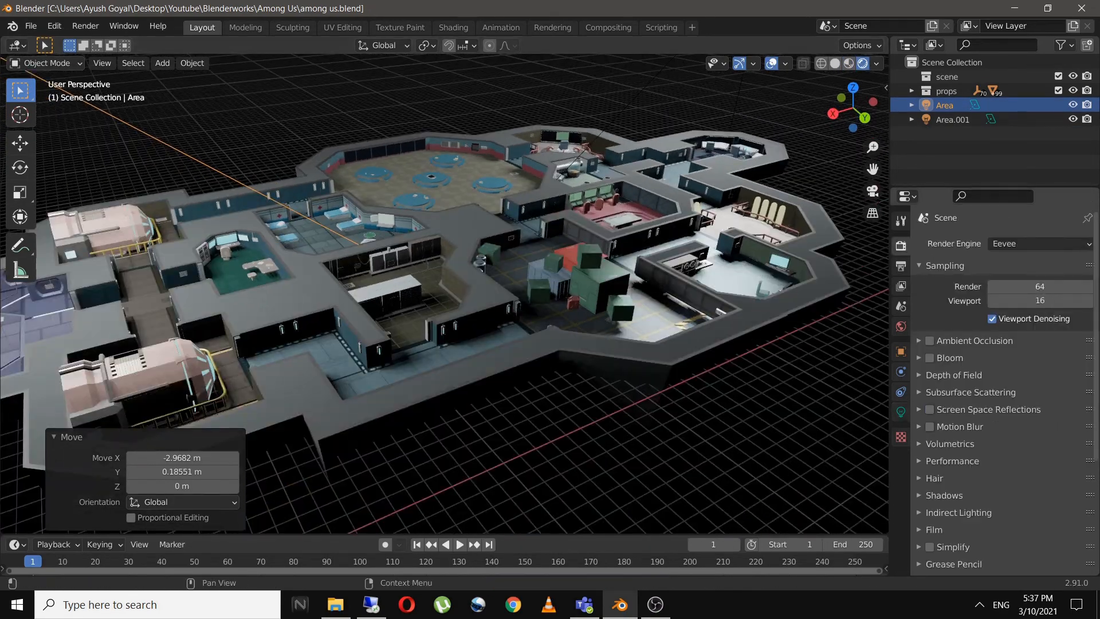
pyautogui.click(1040, 244)
pyautogui.click(1039, 269)
# Set the render tiles to 256 px in X and Y, save the file, and set the device to GPU Compute
pyautogui.scroll(-1, 1003, 396)
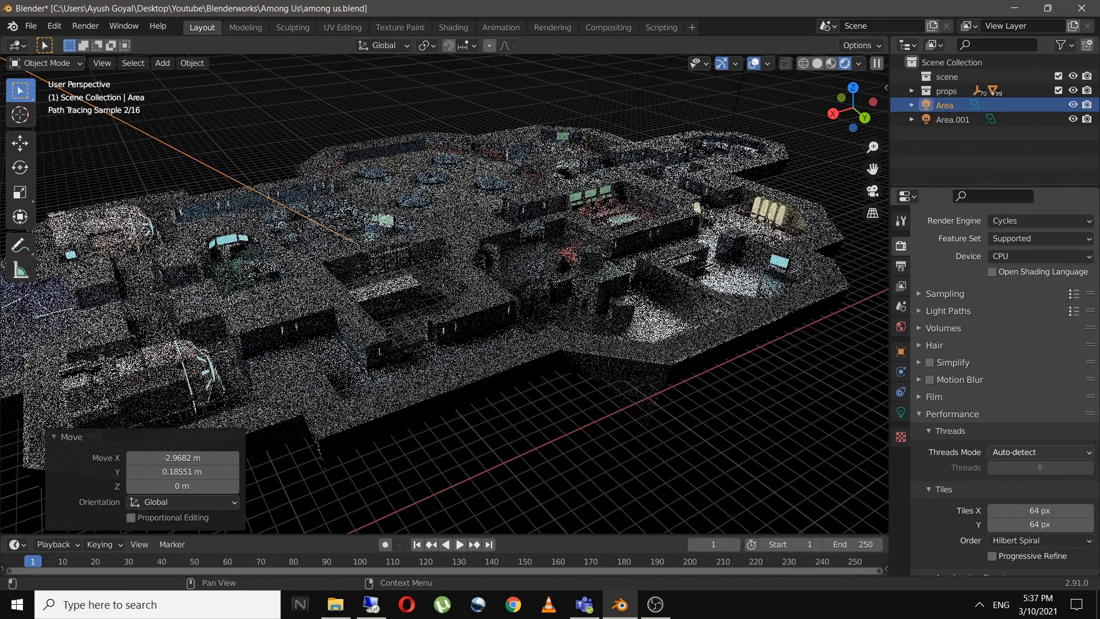
pyautogui.moveTo(1040, 510); pyautogui.dragTo(1039, 524)
pyautogui.write('256')
pyautogui.hotkey('ctrl', 's')
pyautogui.click(1040, 256)
pyautogui.click(1025, 289)
# Enable OptiX viewport denoising, save the file, and inspect the map in the rendered view
pyautogui.click(944, 294)
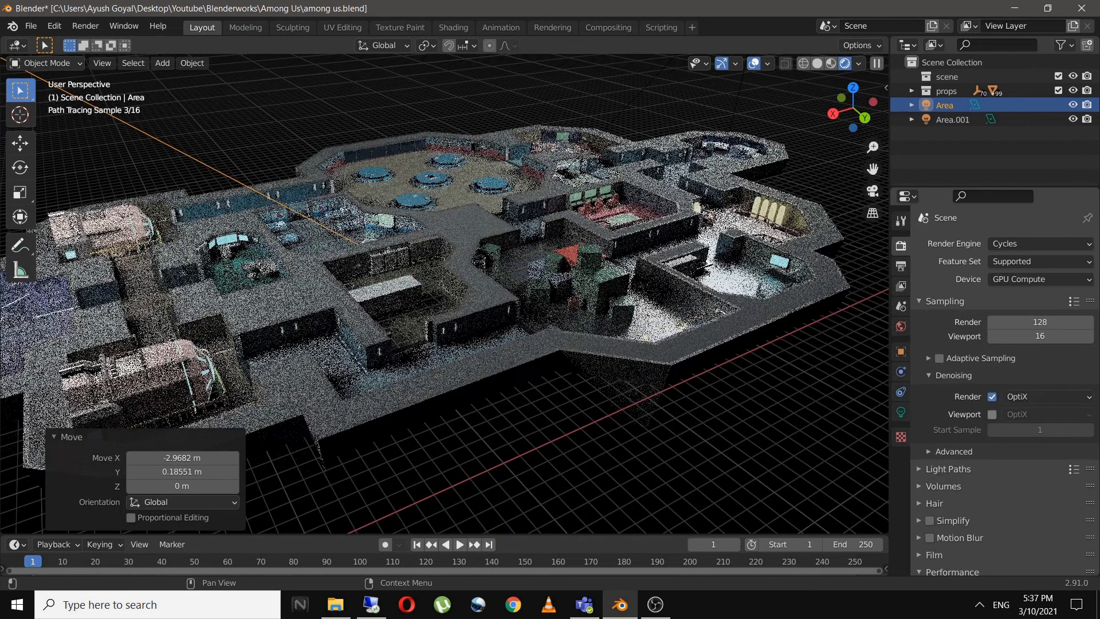
pyautogui.click(991, 415)
pyautogui.hotkey('ctrl', 's')
pyautogui.moveTo(458, 287)
pyautogui.mouseDown(button='middle')
pyautogui.moveTo(458, 299)
pyautogui.moveTo(465, 264)
pyautogui.moveTo(470, 316)
pyautogui.mouseUp(button='middle')
pyautogui.scroll(3, 458, 298)
pyautogui.click(830, 63)
pyautogui.click(876, 63)
pyautogui.scroll(-3, 458, 292)
pyautogui.click(862, 64)
# Duplicate the navigation-side light, place the copy outside the map beyond storage, and rotate it about -85° in top view
pyautogui.press('KP_7')
pyautogui.scroll(-1, 444, 293)
pyautogui.click(831, 63)
pyautogui.click(155, 337)
pyautogui.hotkey('shift', 'd')
pyautogui.press('x')
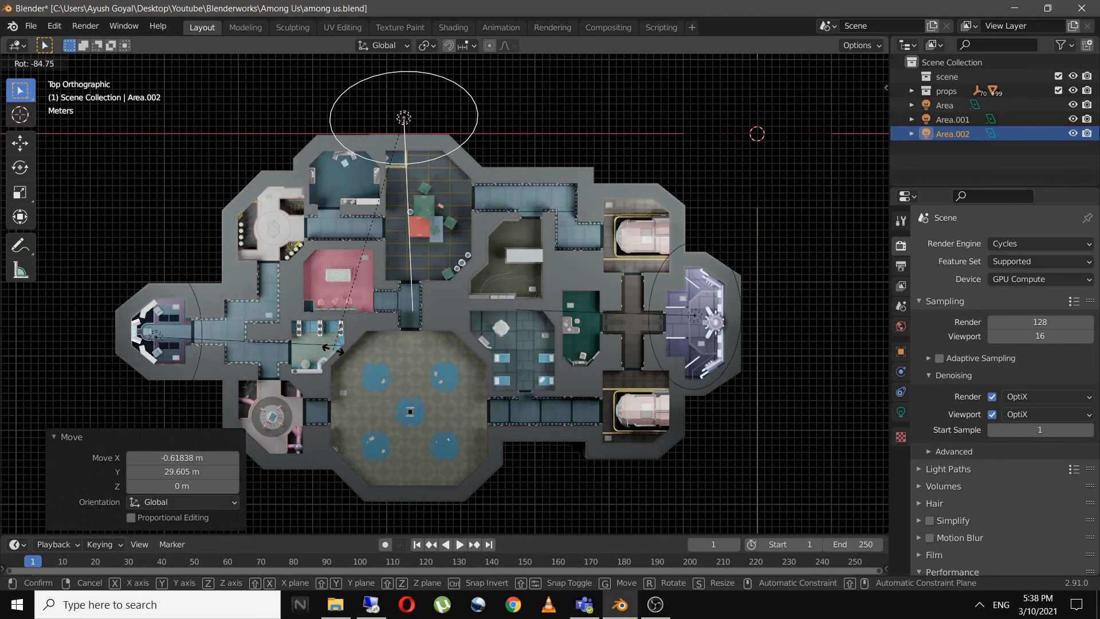
pyautogui.click(334, 350)
# Move the third area light about 2.16 m along X and -6.42 m along Y, and save the file
pyautogui.press('g')
pyautogui.click(350, 397)
pyautogui.moveTo(350, 397); pyautogui.dragTo(194, 287, button='middle')
pyautogui.scroll(4, 258, 312)
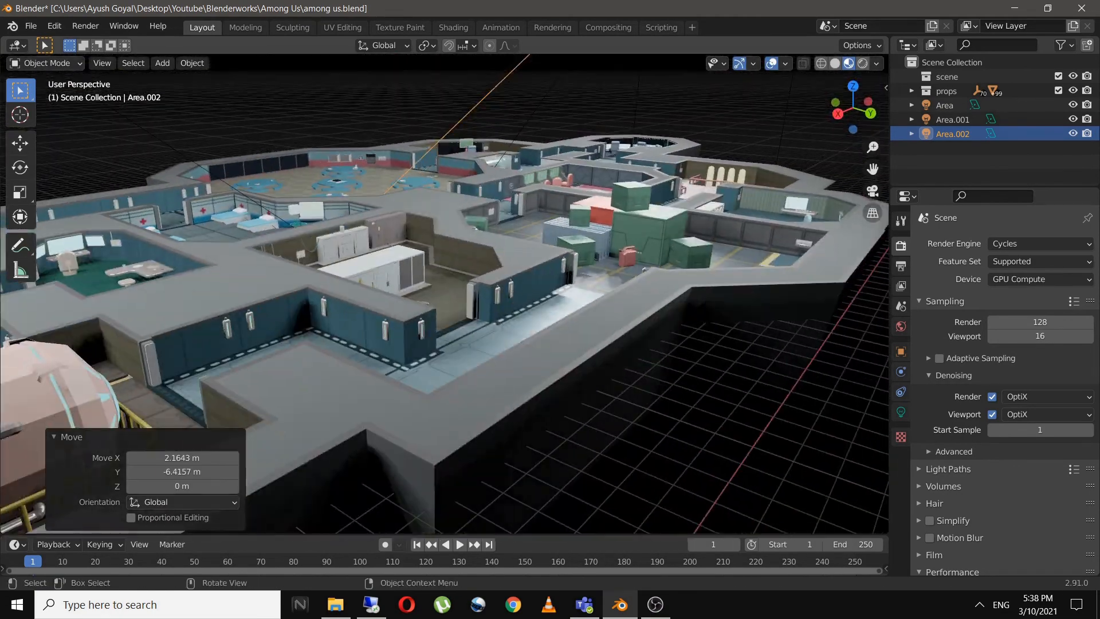
pyautogui.hotkey('ctrl', 's')
# Show the rendered result and put all three area lights into the scene collection named "scene"
pyautogui.click(862, 63)
pyautogui.keyDown('shift'); pyautogui.click(945, 106); pyautogui.keyUp('shift')
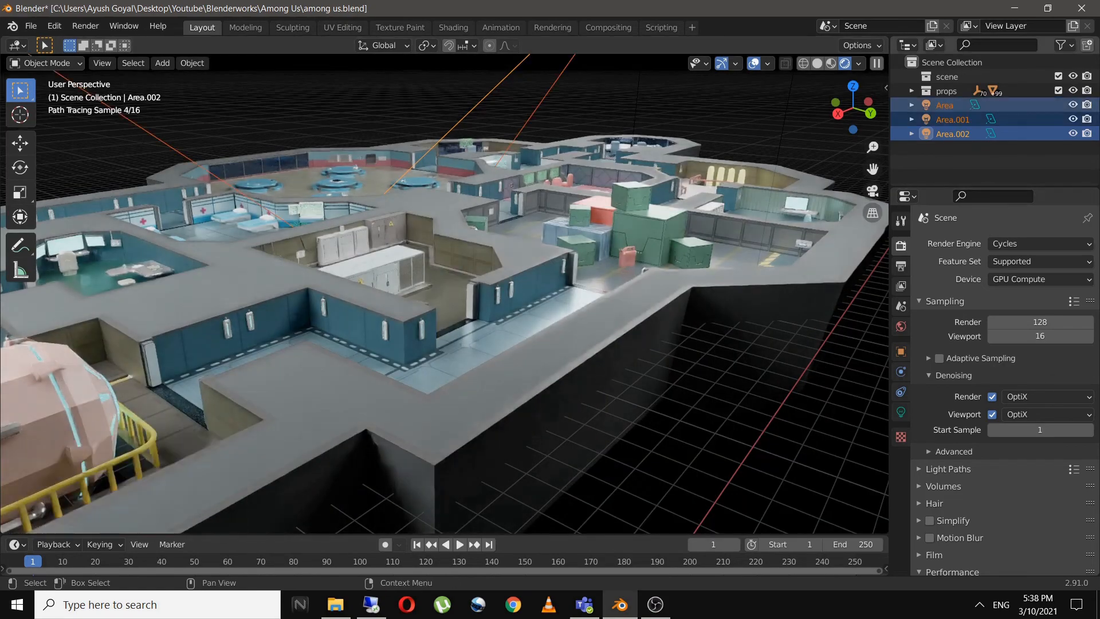
pyautogui.moveTo(945, 105); pyautogui.dragTo(946, 77)
pyautogui.click(573, 344)
pyautogui.moveTo(573, 344); pyautogui.dragTo(579, 381, button='middle')
# Return to Material Preview, set the power of Area.002 to 15000 W and save the file
pyautogui.click(830, 63)
pyautogui.moveTo(630, 229)
pyautogui.mouseDown(button='middle')
pyautogui.moveTo(622, 246)
pyautogui.moveTo(657, 210)
pyautogui.mouseUp(button='middle')
pyautogui.click(967, 120)
pyautogui.click(900, 412)
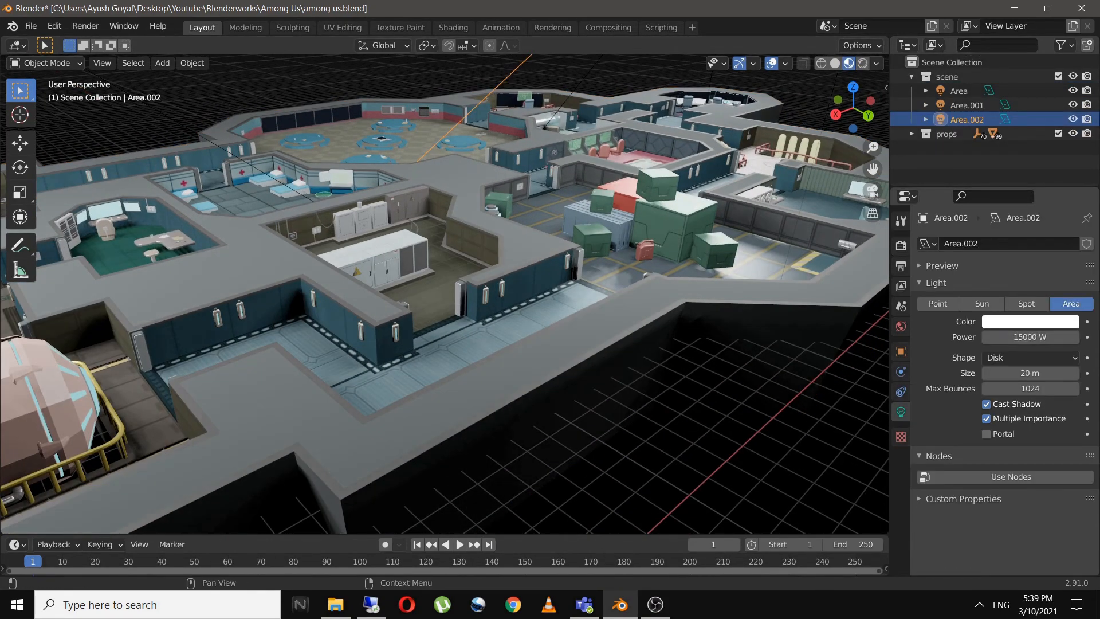
pyautogui.hotkey('ctrl', 's')
# Save the file and add a camera to the scene
pyautogui.click(516, 355)
pyautogui.scroll(-3, 516, 344)
pyautogui.moveTo(515, 320); pyautogui.dragTo(521, 350, button='middle')
pyautogui.hotkey('ctrl', 's')
pyautogui.click(163, 63)
pyautogui.click(182, 278)
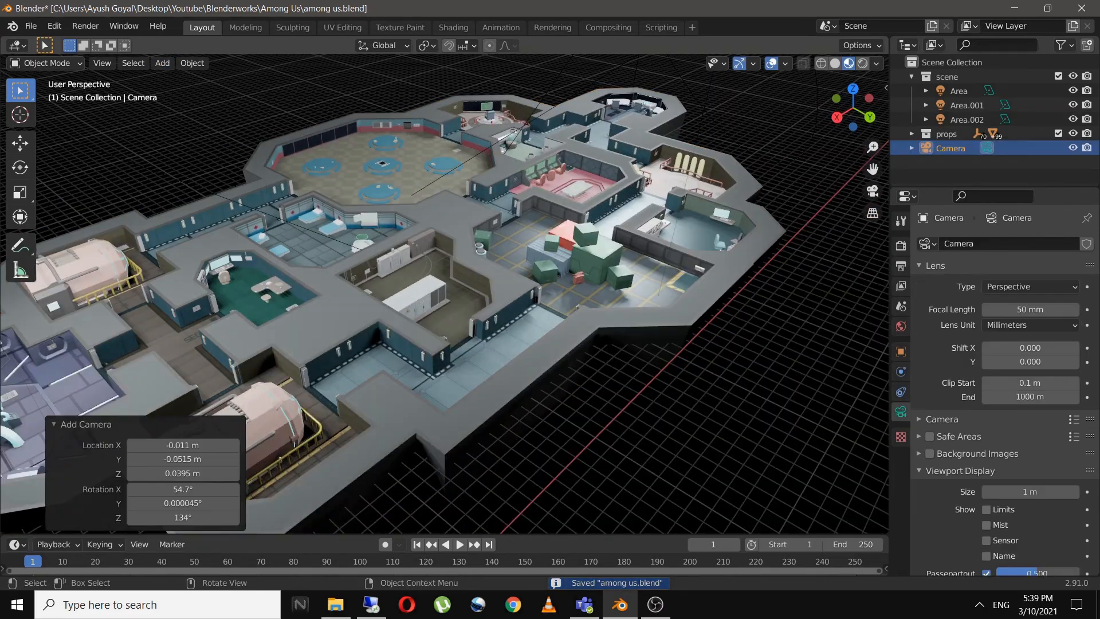
# Align the new camera to a view looking down over the electrical and storage rooms
pyautogui.scroll(-1, 516, 298)
pyautogui.scroll(4, 516, 298)
pyautogui.moveTo(515, 298)
pyautogui.mouseDown(button='middle')
pyautogui.moveTo(536, 329)
pyautogui.moveTo(502, 306)
pyautogui.mouseUp(button='middle')
pyautogui.scroll(-3, 535, 329)
pyautogui.scroll(-1, 532, 320)
pyautogui.scroll(4, 504, 307)
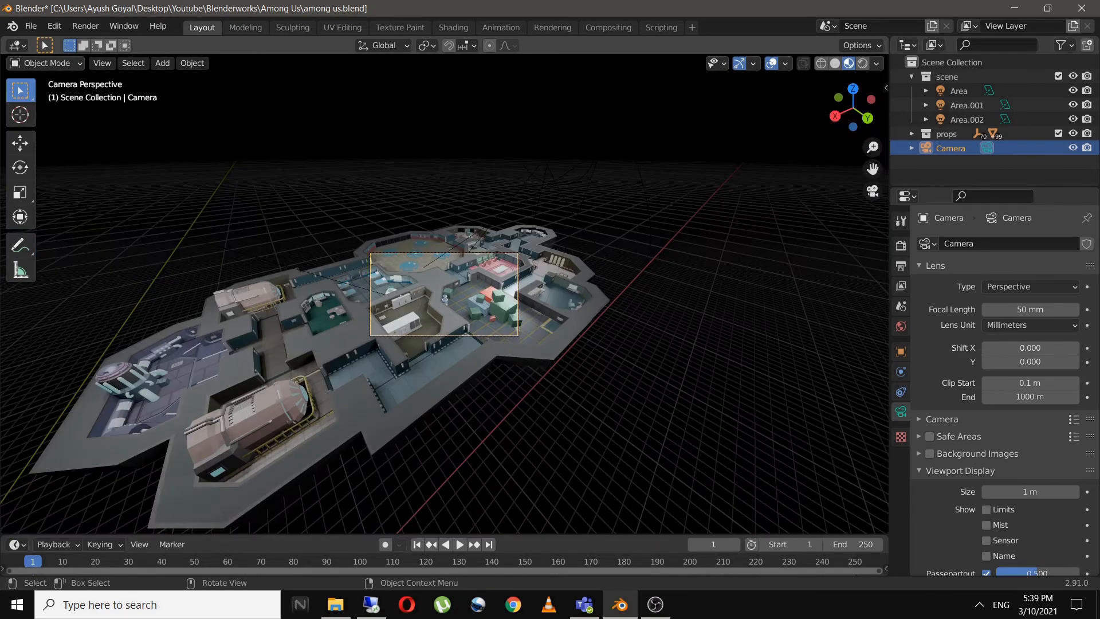
pyautogui.scroll(5, 445, 294)
# Fly the camera to a lower angle framing electrical, storage, admin and the cafeteria
pyautogui.hotkey('shift', '`')
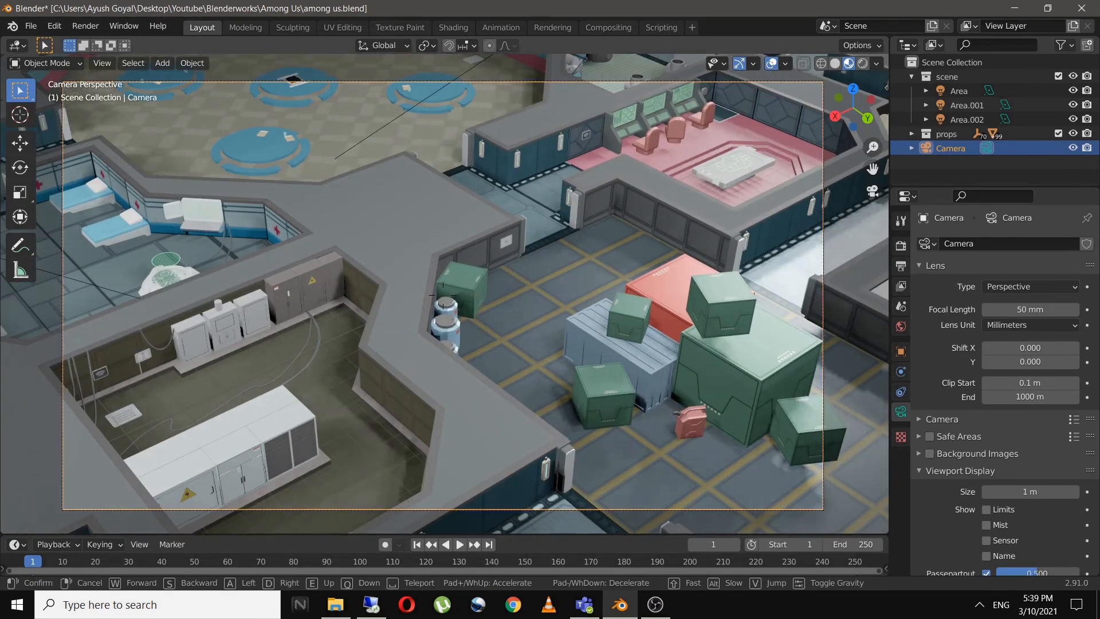
pyautogui.press('e')
pyautogui.press('q')
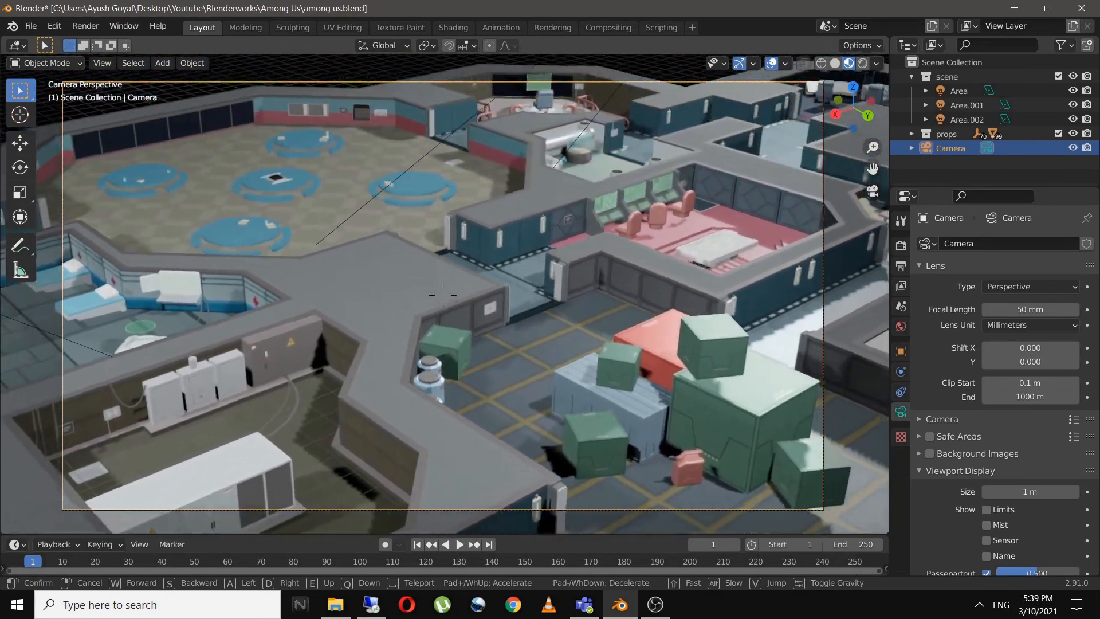
pyautogui.press('q')
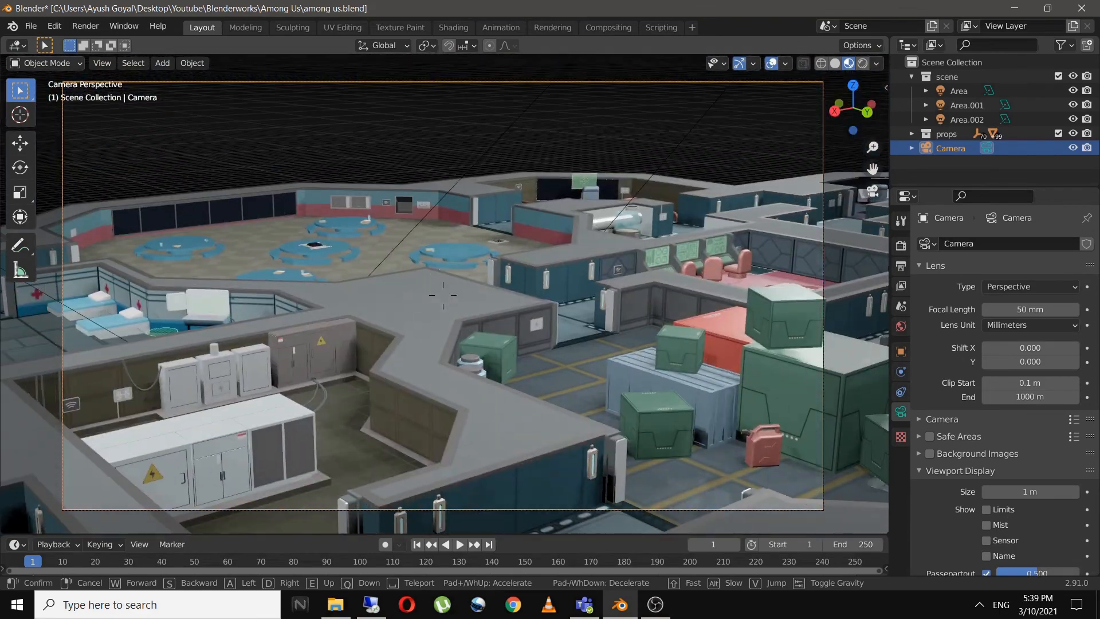
pyautogui.press('e')
pyautogui.press('s')
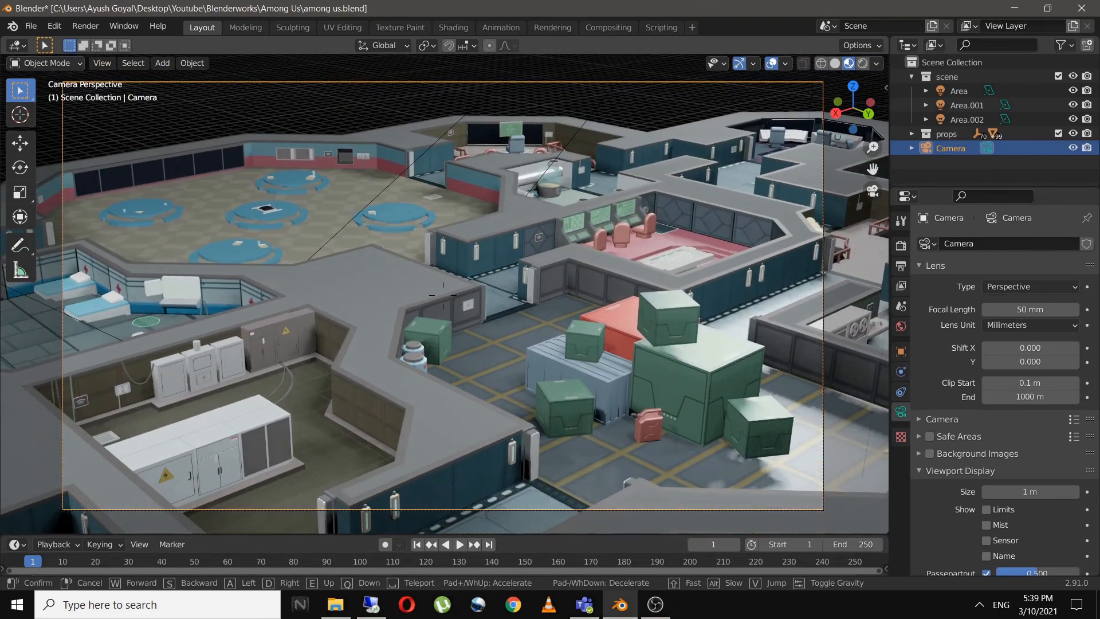
pyautogui.click(443, 295)
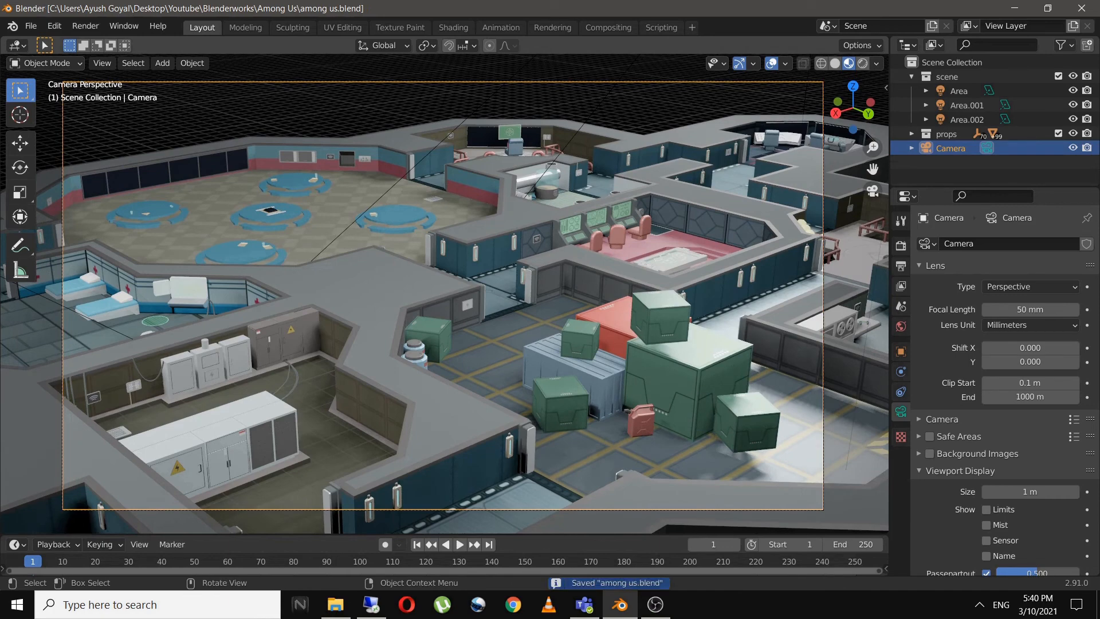
# Set the color management look to Medium High Contrast and save the file
pyautogui.scroll(-7, 1025, 383)
pyautogui.click(900, 246)
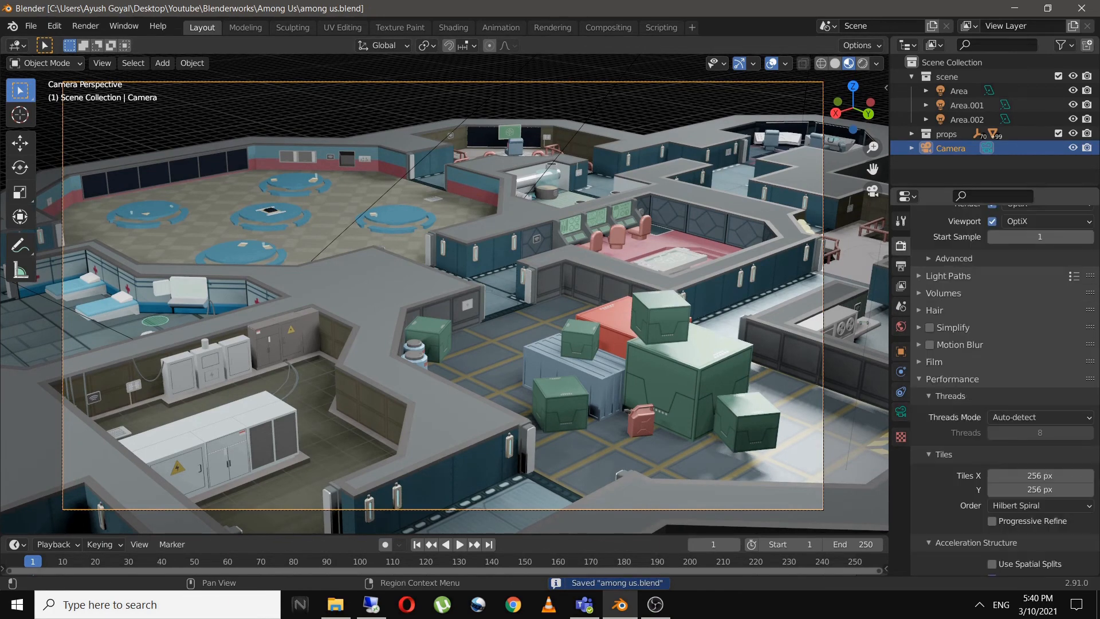
pyautogui.scroll(-12, 1005, 389)
pyautogui.click(1031, 504)
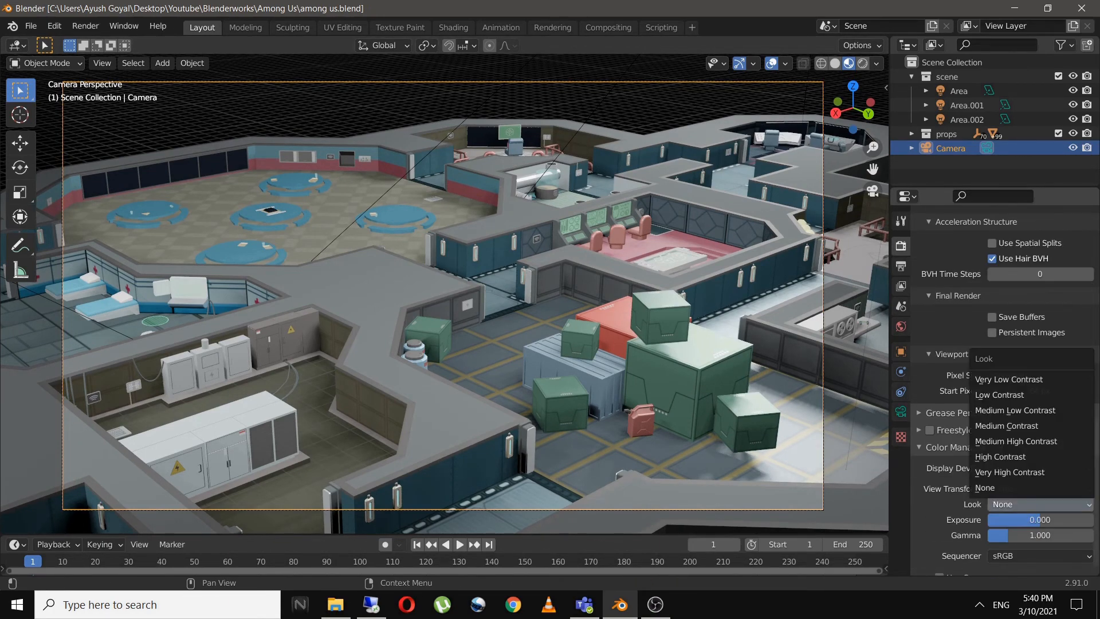
pyautogui.click(1015, 441)
pyautogui.hotkey('ctrl', 's')
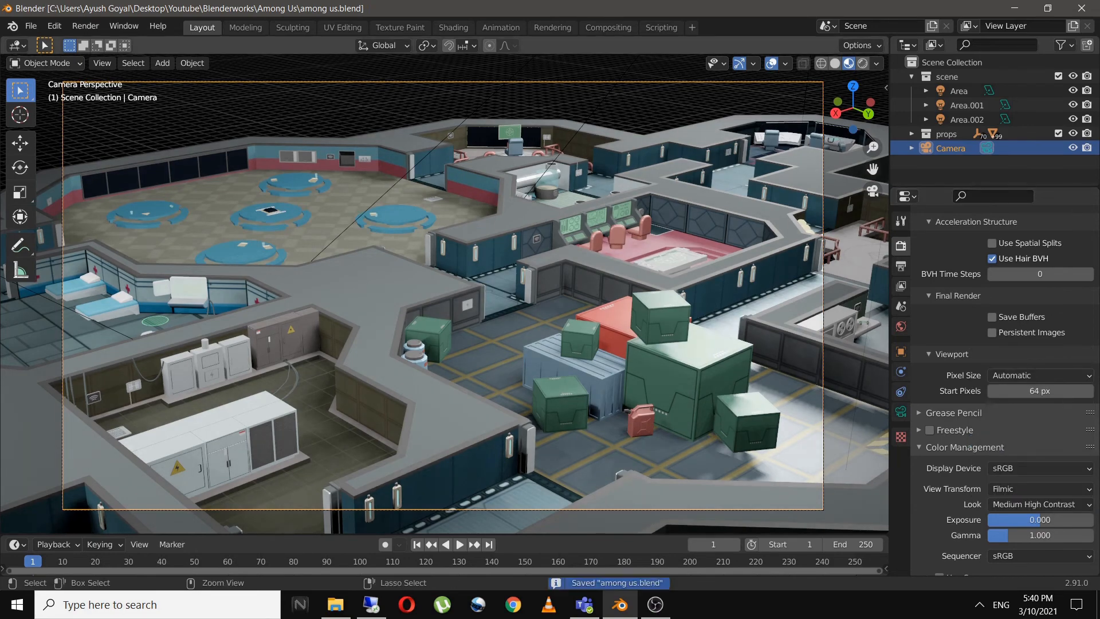
# Try different color management exposures including -0.1, restore the exposure to 0 and save the file
pyautogui.scroll(-1, 1015, 441)
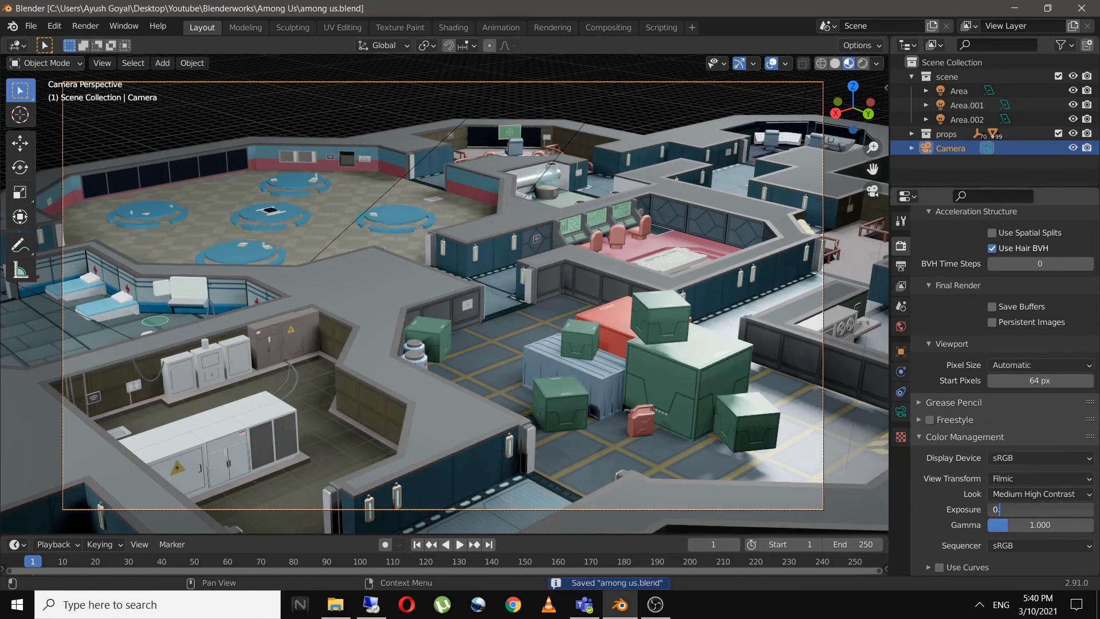
pyautogui.press('Return')
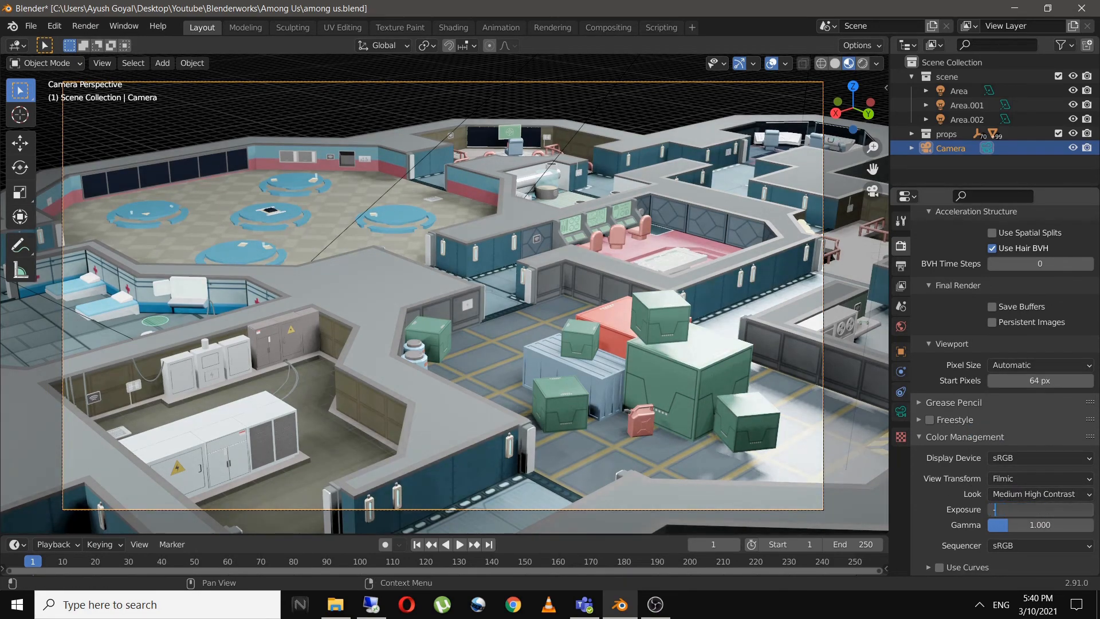
pyautogui.press('Return')
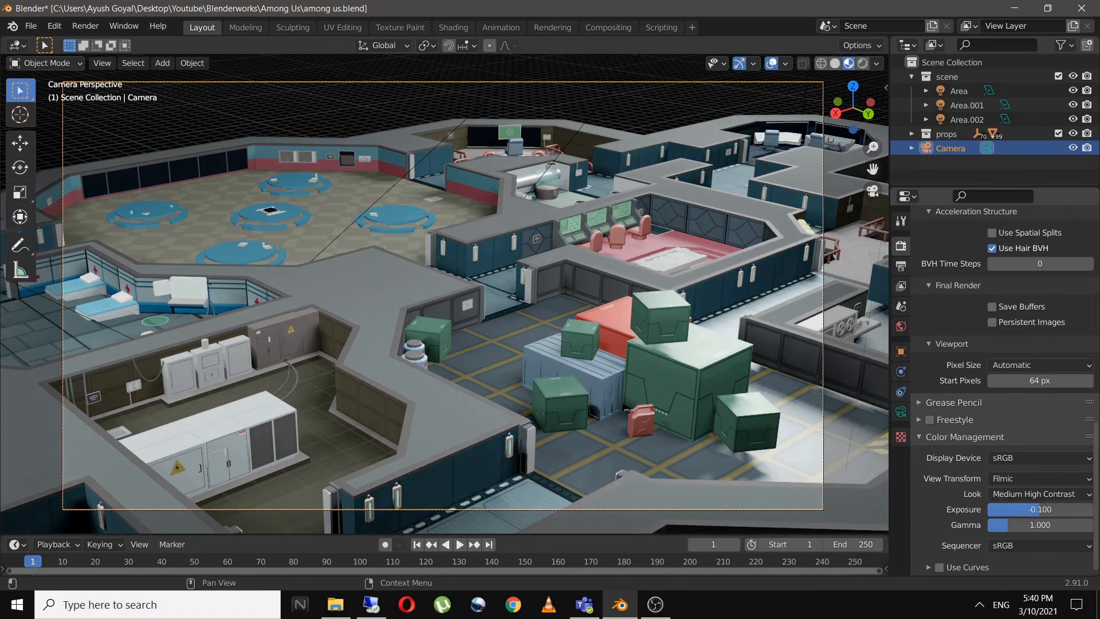
pyautogui.press('Return')
pyautogui.hotkey('ctrl', 's')
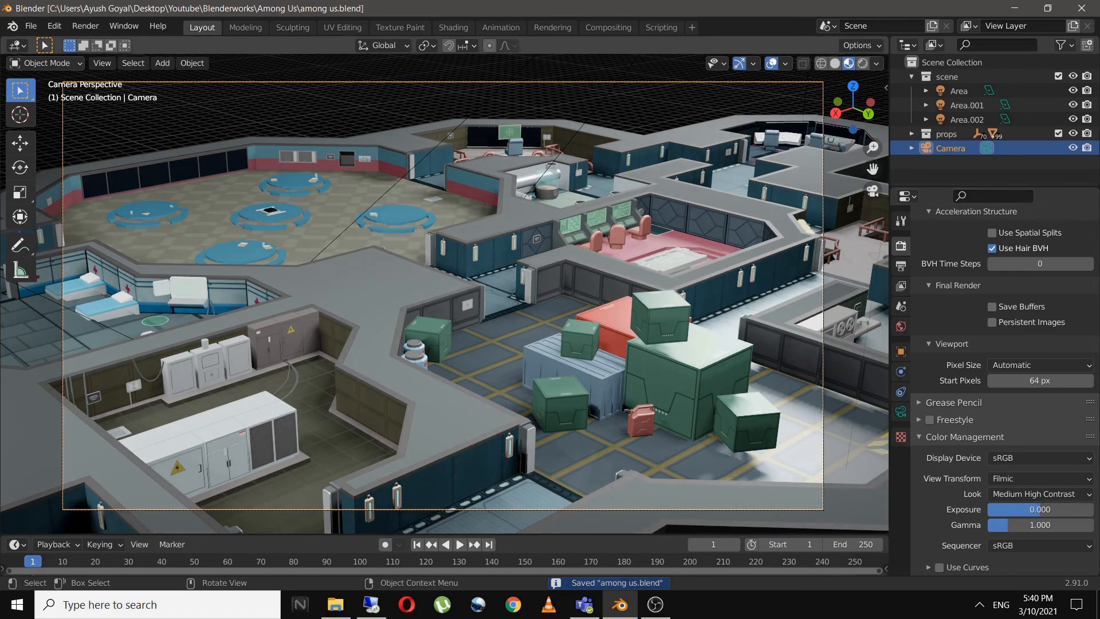
# Select Area.002 outside the camera view and set its disk size to 30 m
pyautogui.moveTo(401, 286); pyautogui.dragTo(505, 321, button='middle')
pyautogui.scroll(-8, 464, 303)
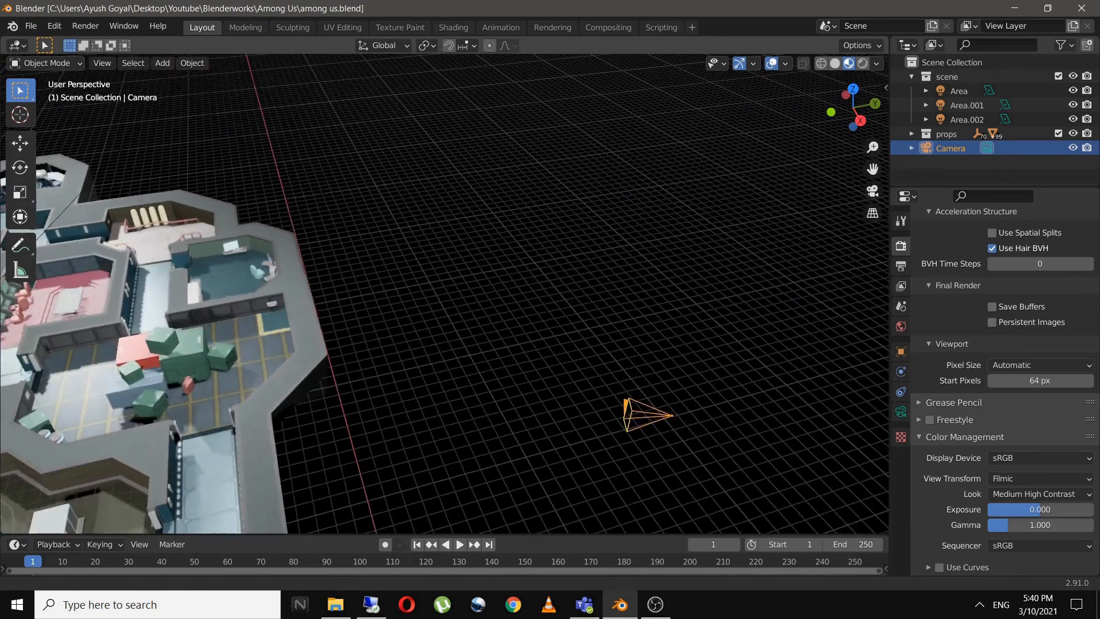
pyautogui.scroll(-4, 445, 293)
pyautogui.click(967, 120)
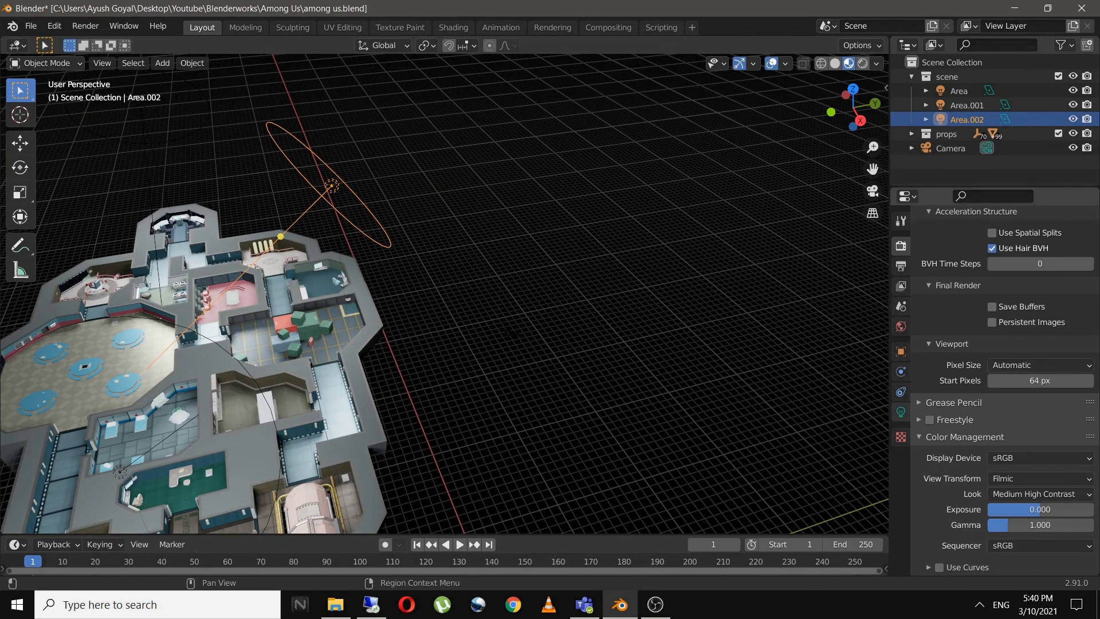
pyautogui.click(900, 411)
pyautogui.write('30')
pyautogui.press('Return')
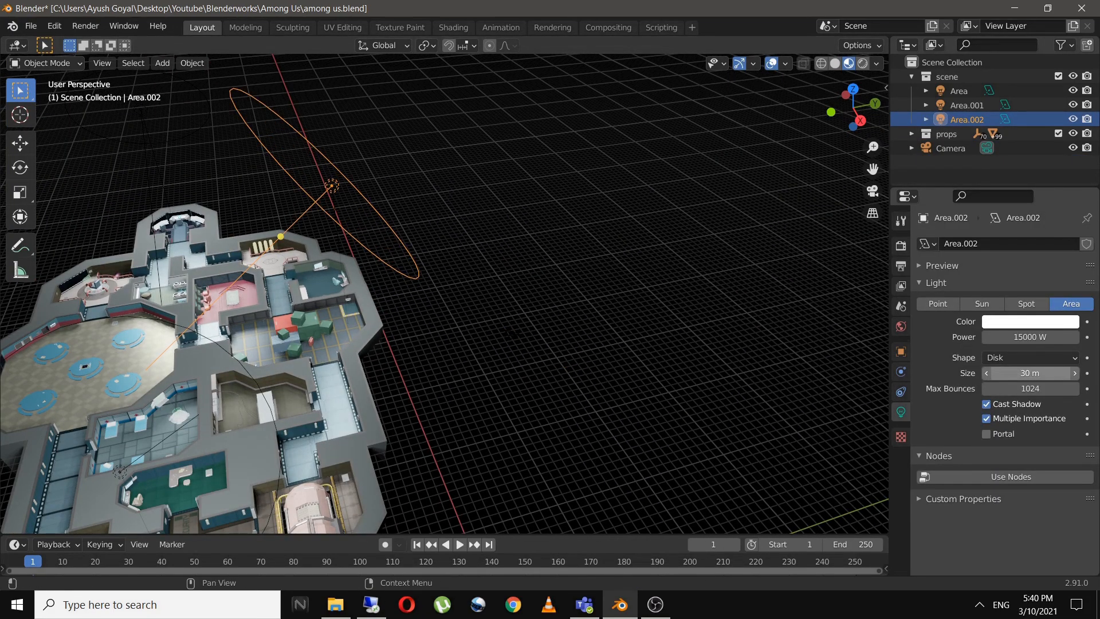
# Return to the camera view, set the power of Area.002 to 10000 W and save the file
pyautogui.moveTo(555, 366); pyautogui.dragTo(468, 370, button='middle')
pyautogui.press('KP_0')
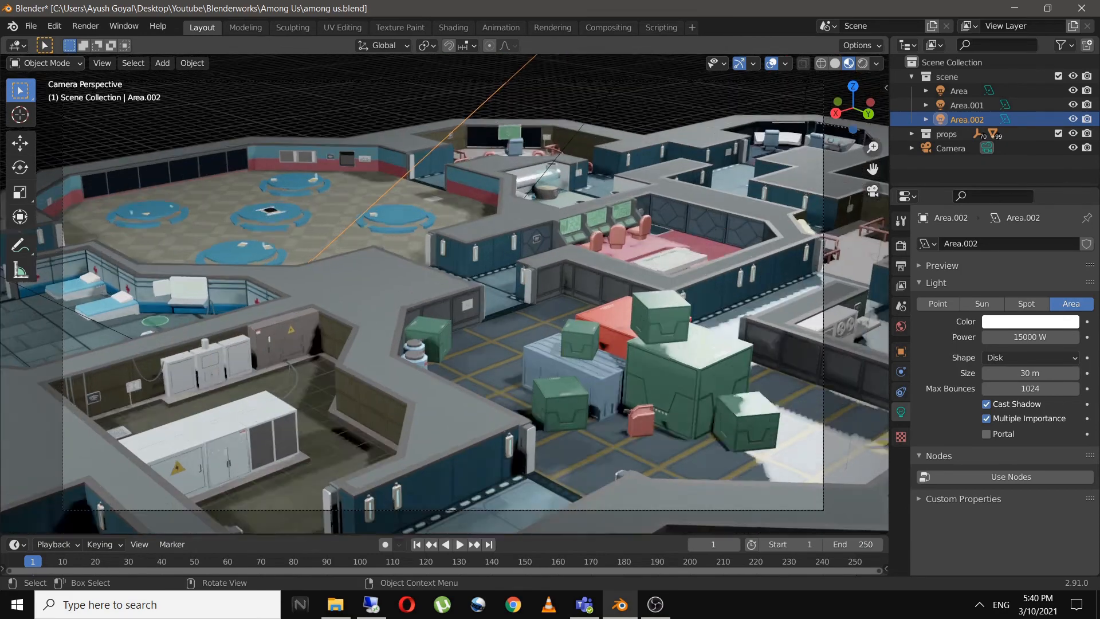
pyautogui.hotkey('ctrl', 's')
pyautogui.press('Return')
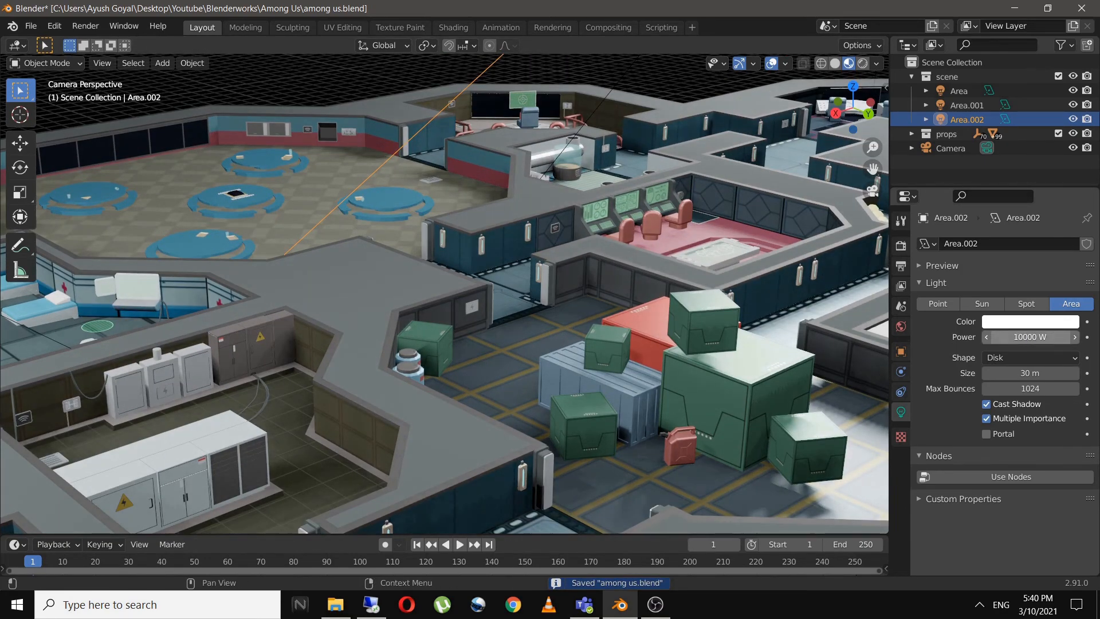
pyautogui.hotkey('ctrl', 'z')
# Try a power of 15000 W on Area.001 and restore it to 20000 W
pyautogui.click(967, 106)
pyautogui.write('15')
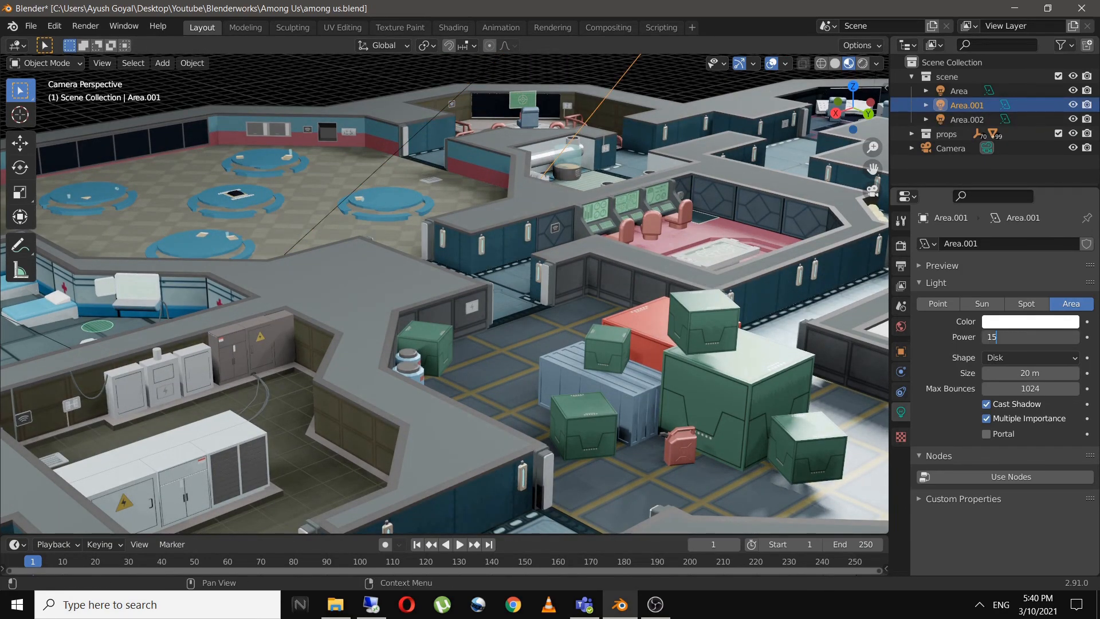
pyautogui.write('000')
pyautogui.press('Return')
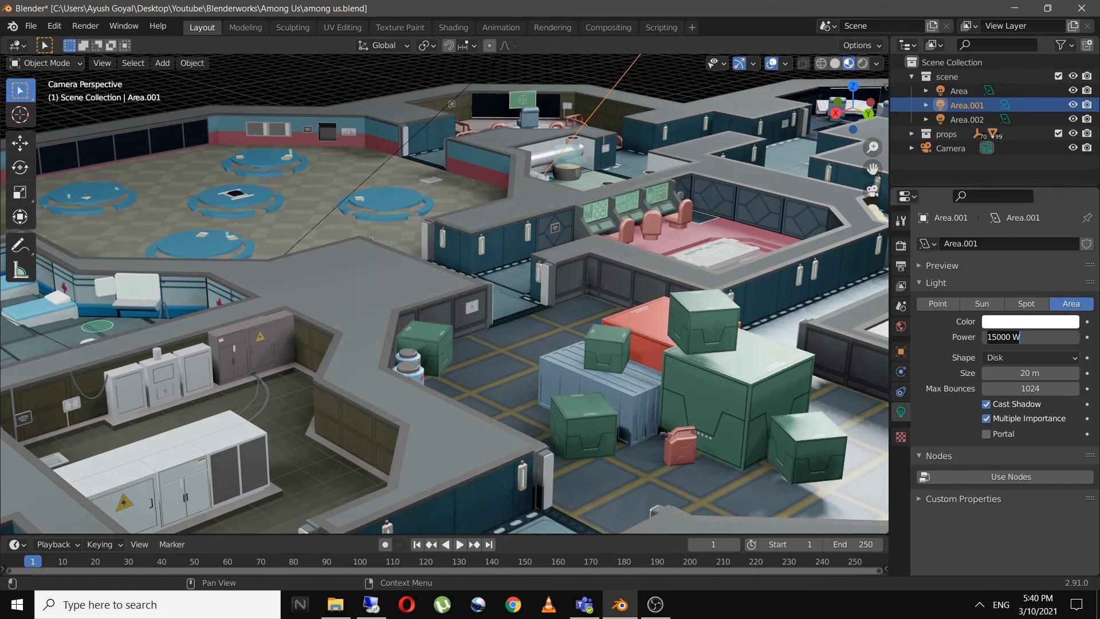
pyautogui.press('Return')
# Set the disk size of Area.001 to 25 m, save the file and return to the camera view
pyautogui.write('25')
pyautogui.press('Return')
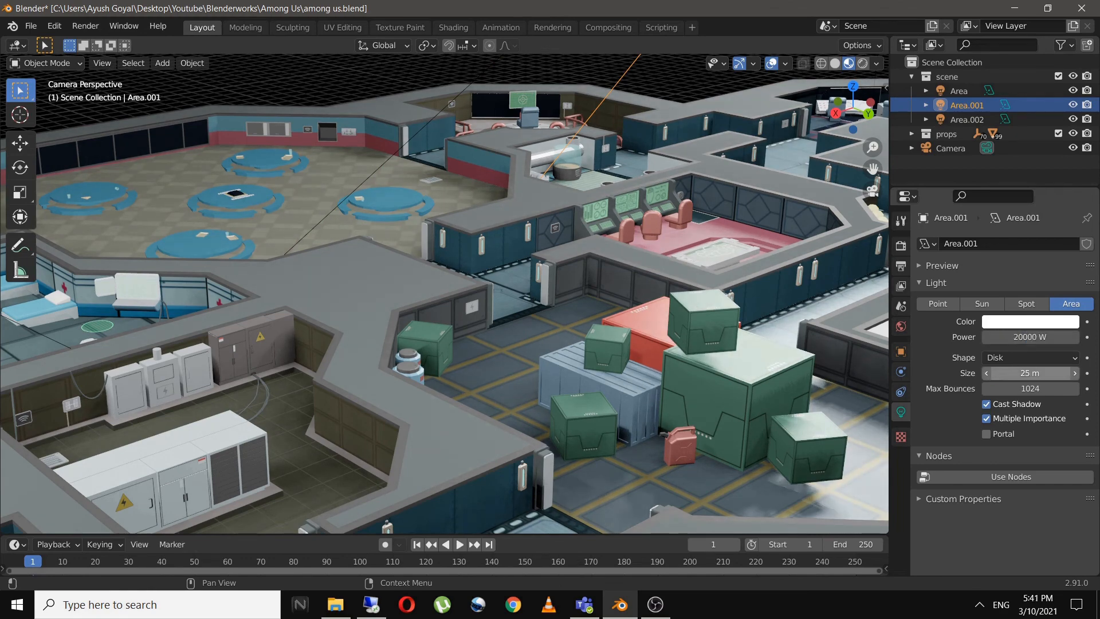
pyautogui.hotkey('ctrl', 's')
pyautogui.moveTo(458, 297); pyautogui.dragTo(459, 301, button='middle')
pyautogui.press('KP_0')
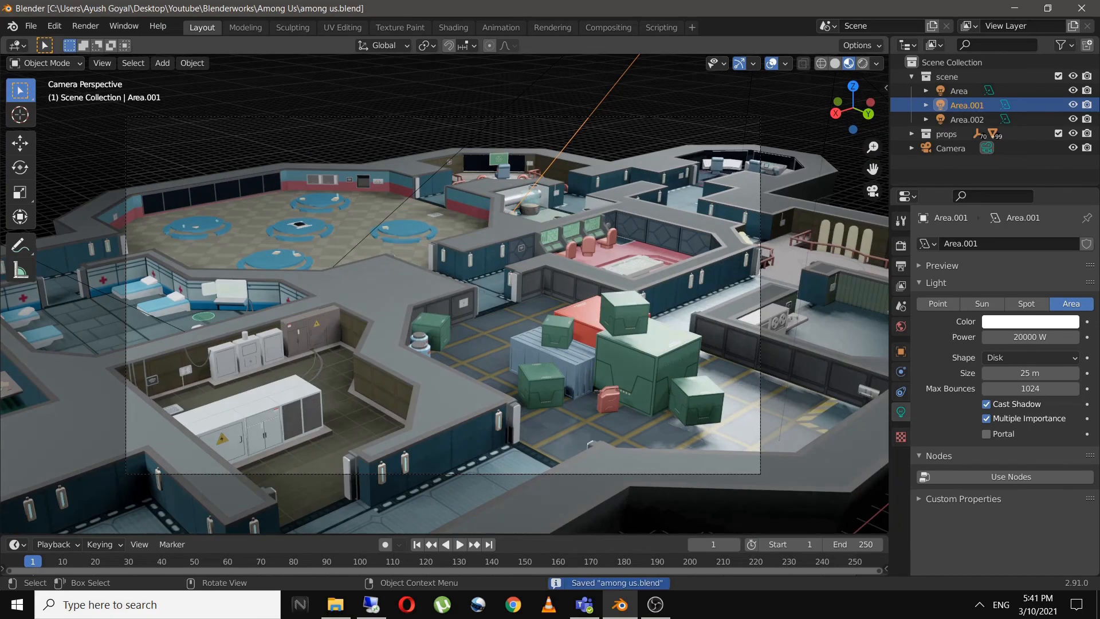